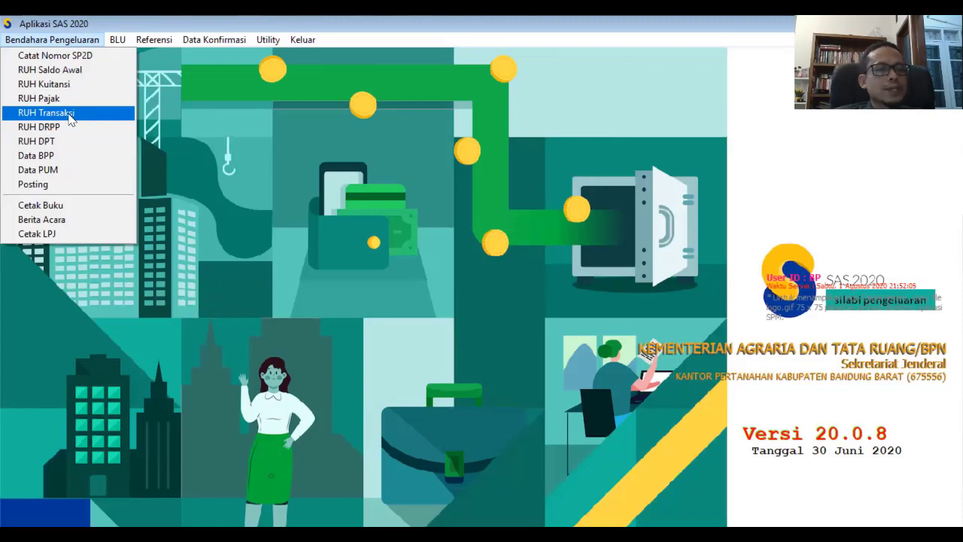
Start recording a treasurer transaction of type 05 SPM UP/TUP, based on SPP 00001.
{"action": "left_click", "coordinate": [71, 113]}
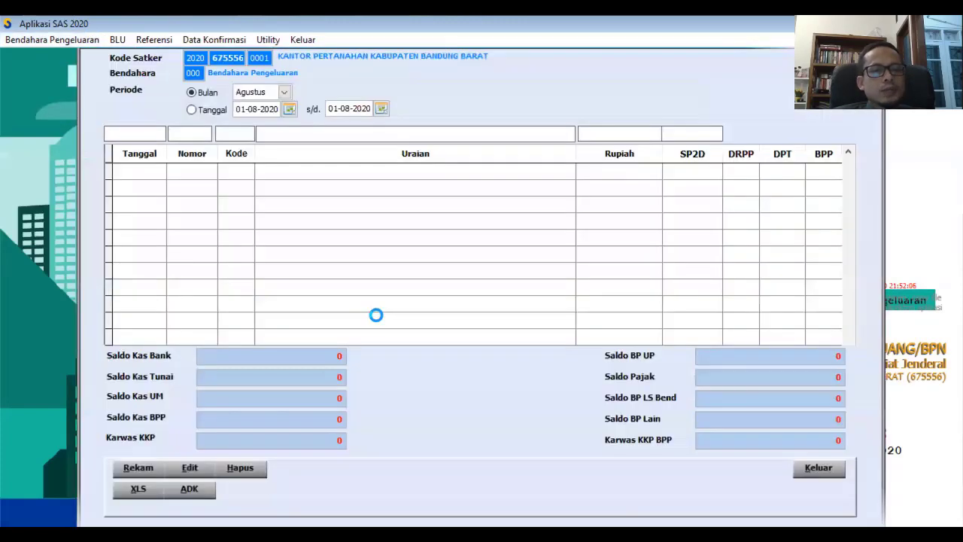
{"action": "left_click", "coordinate": [139, 469]}
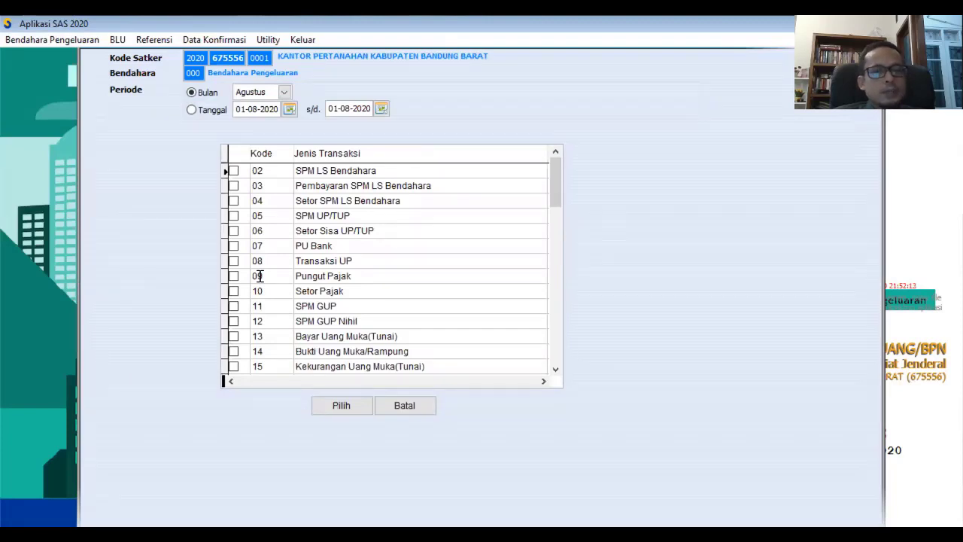
{"action": "left_click", "coordinate": [234, 216]}
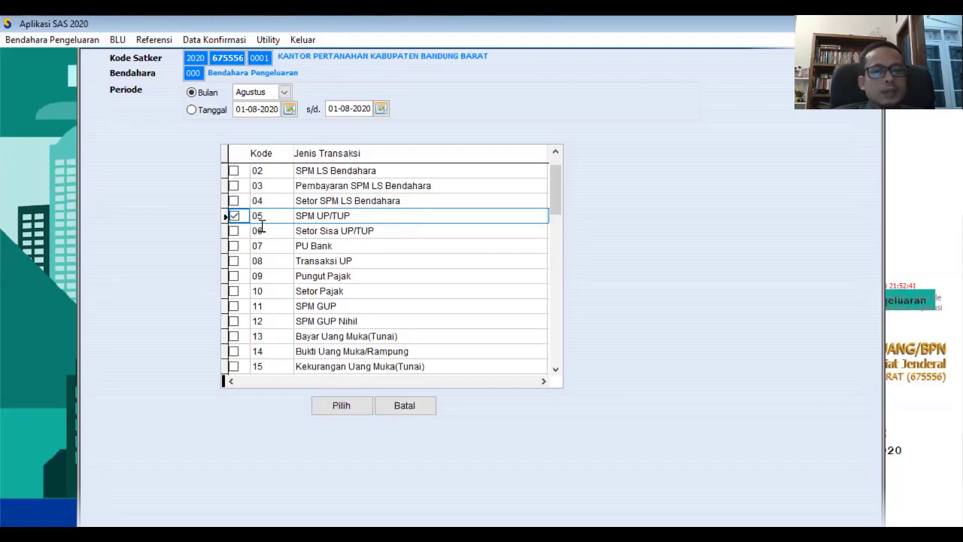
{"action": "left_click", "coordinate": [333, 405]}
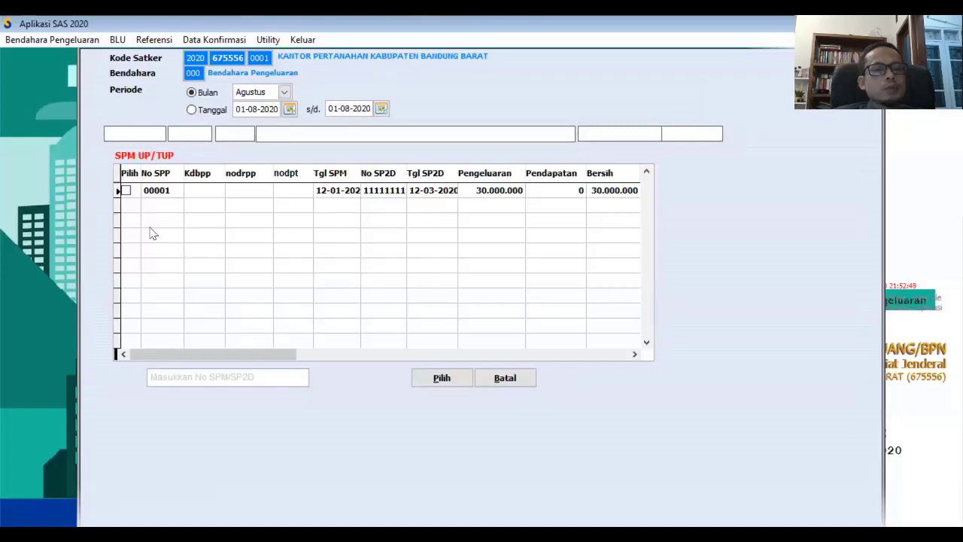
{"action": "left_click", "coordinate": [126, 191]}
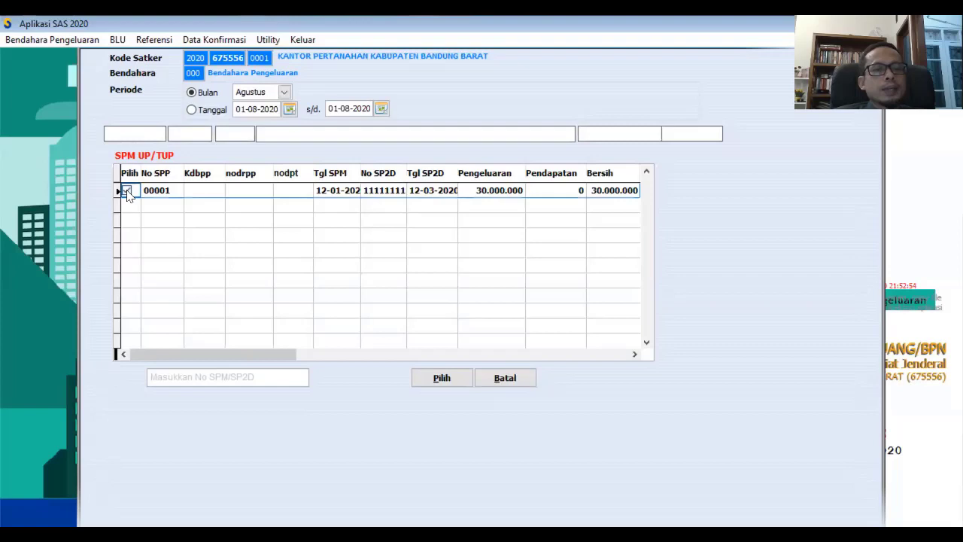
{"action": "left_click", "coordinate": [441, 377]}
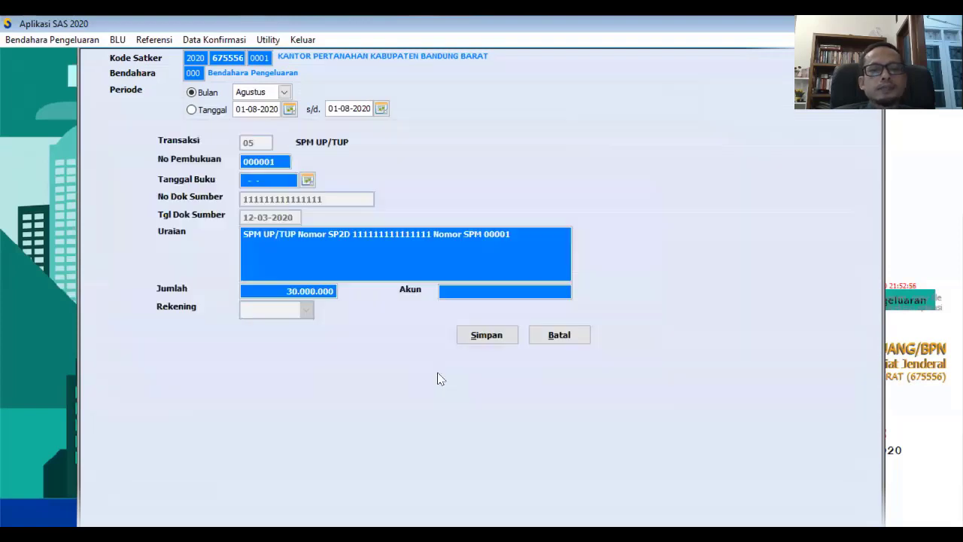
Set the SPM UP/TUP transaction's booking date to 12-08-2020, save it and leave the transaction list.
{"action": "left_click", "coordinate": [307, 179]}
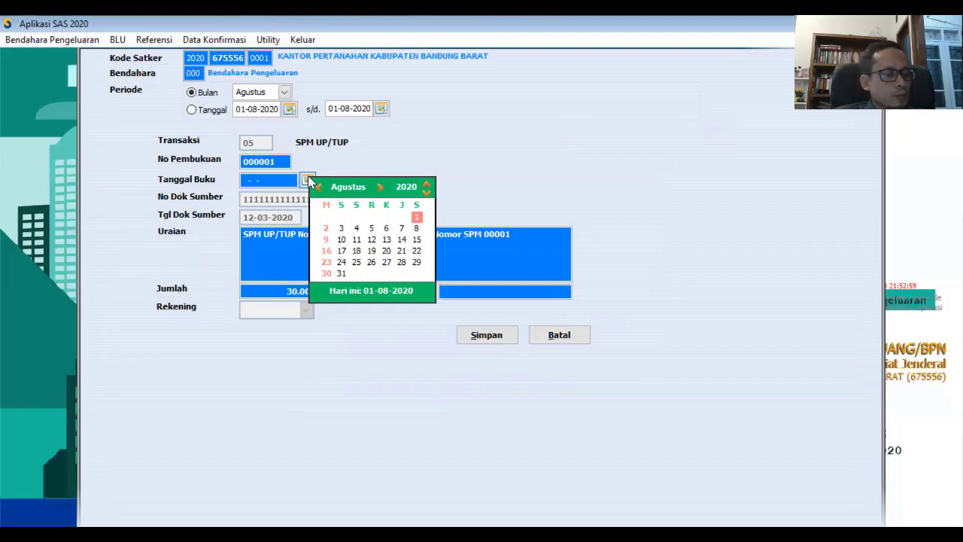
{"action": "left_click", "coordinate": [372, 239]}
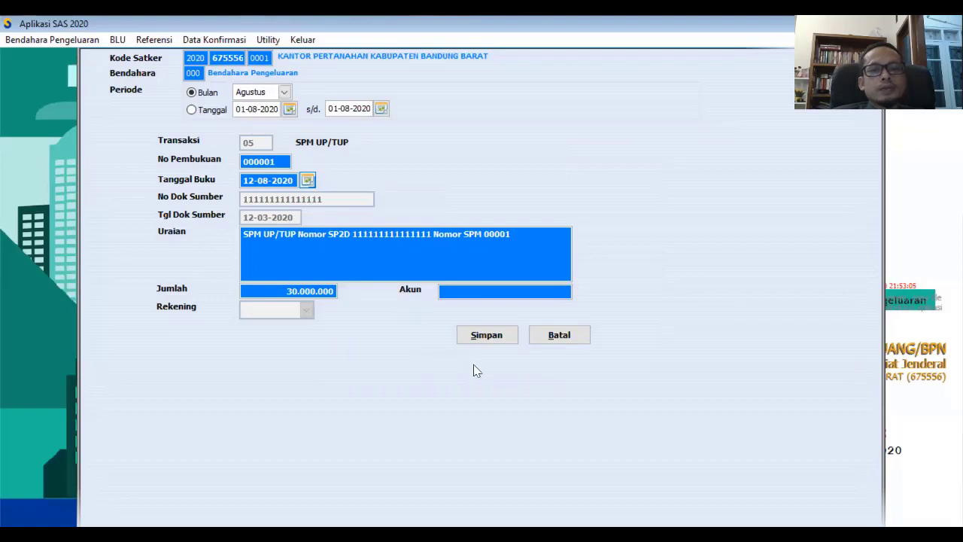
{"action": "left_click", "coordinate": [479, 340]}
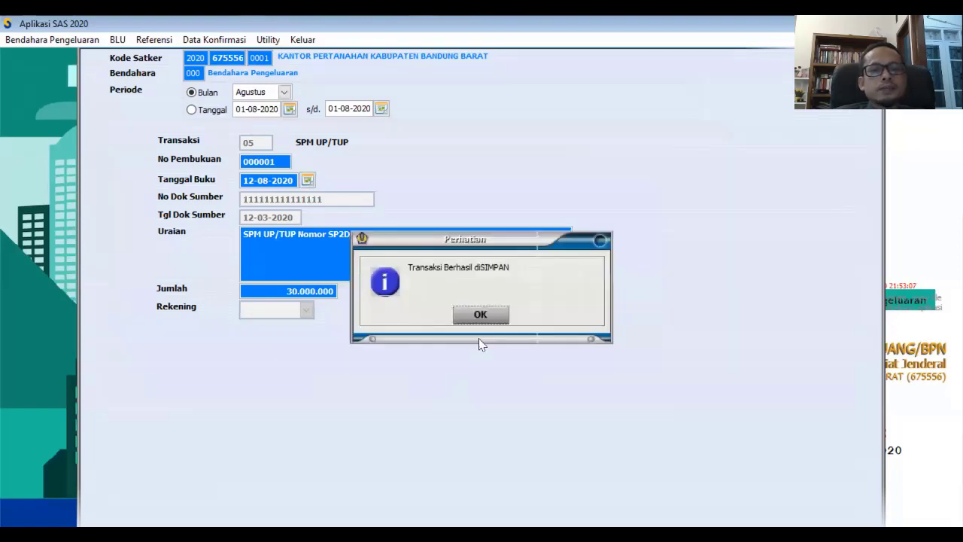
{"action": "left_click", "coordinate": [485, 319]}
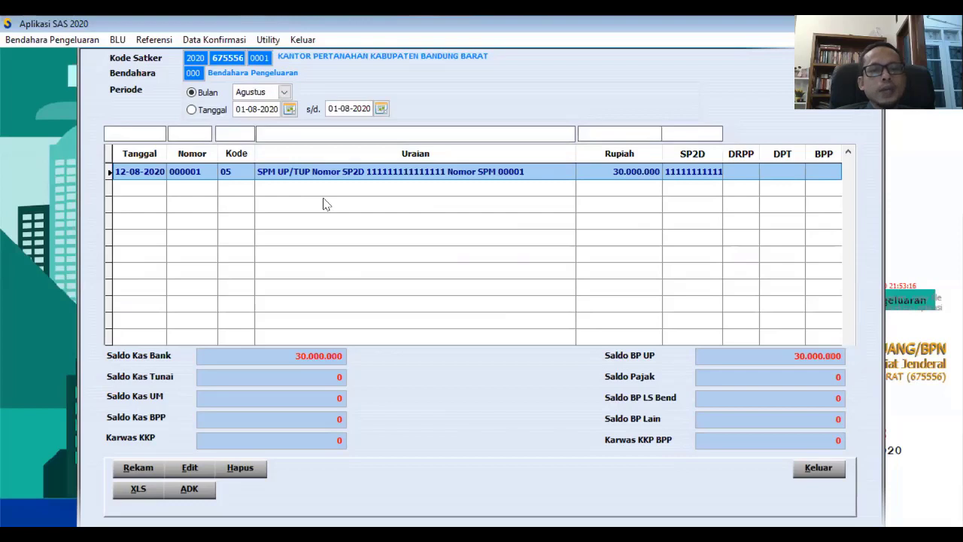
{"action": "left_click", "coordinate": [819, 468]}
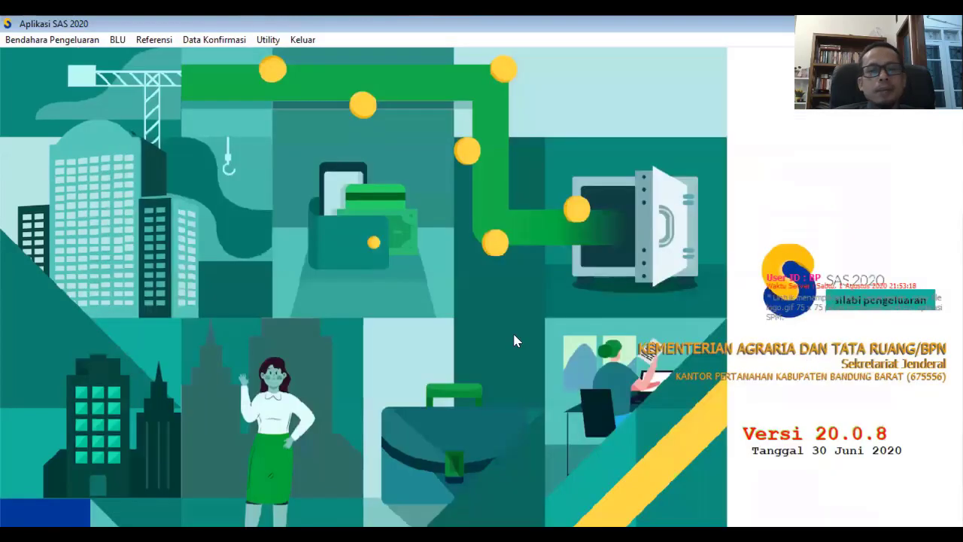
Post the expenditure treasurer's transactions for Agustus with DIPA and Karwas SPM included.
{"action": "left_click", "coordinate": [27, 42]}
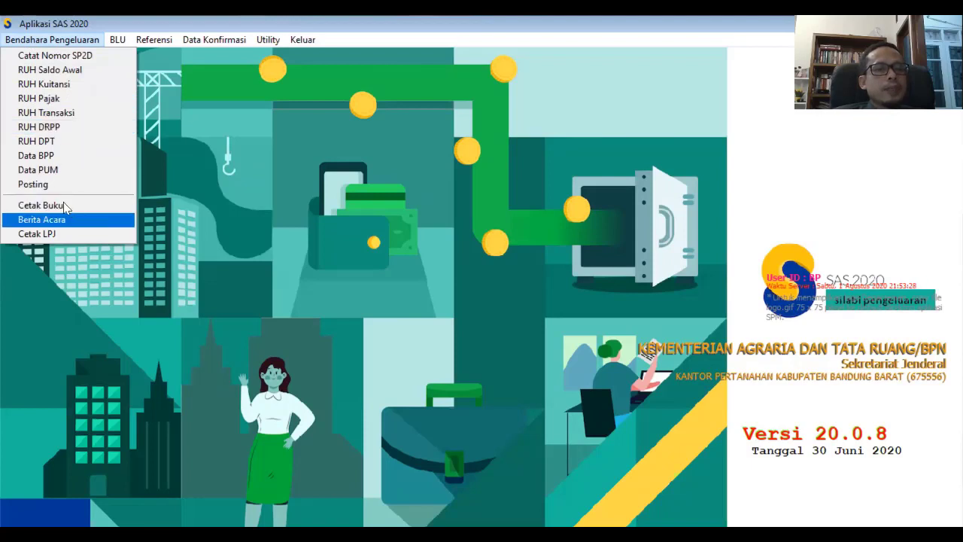
{"action": "left_click", "coordinate": [33, 185]}
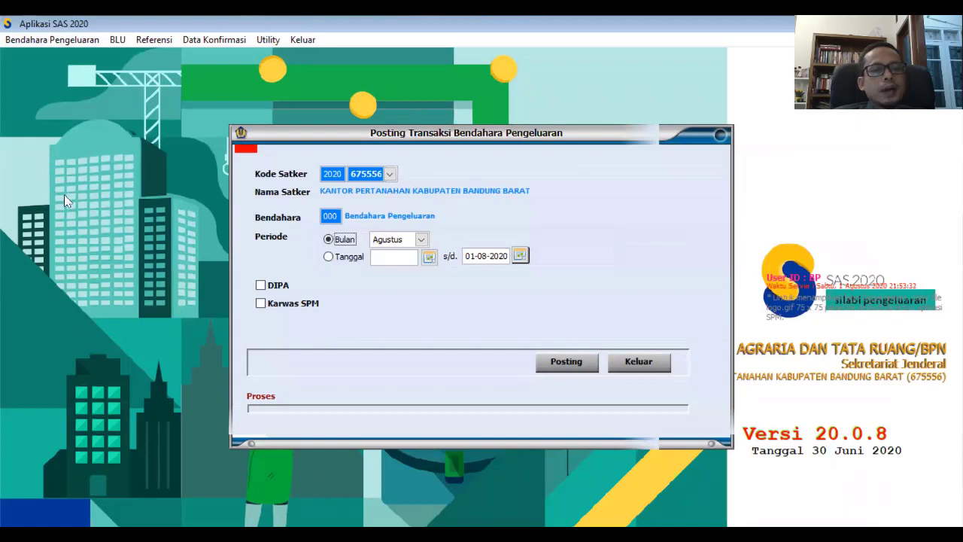
{"action": "left_click", "coordinate": [272, 287]}
{"action": "left_click", "coordinate": [263, 304]}
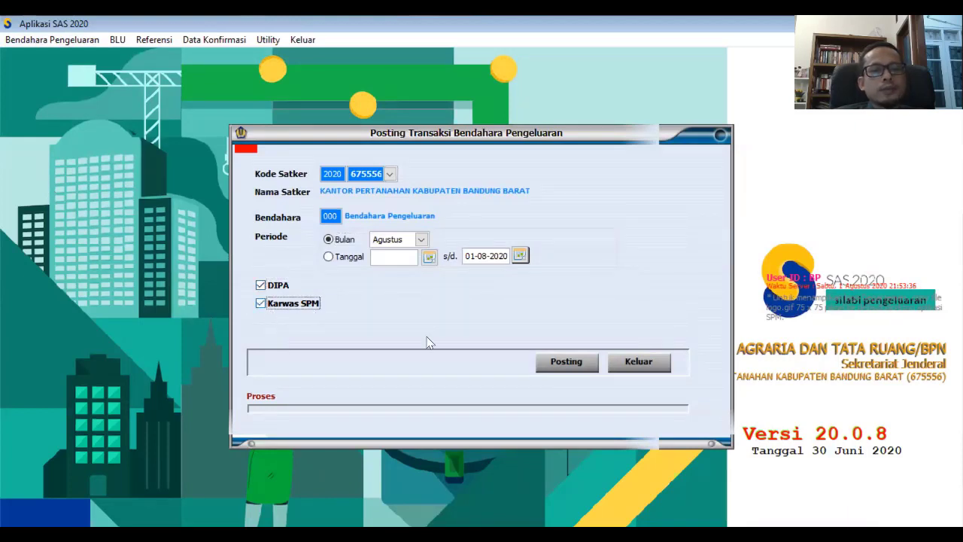
{"action": "left_click", "coordinate": [563, 362]}
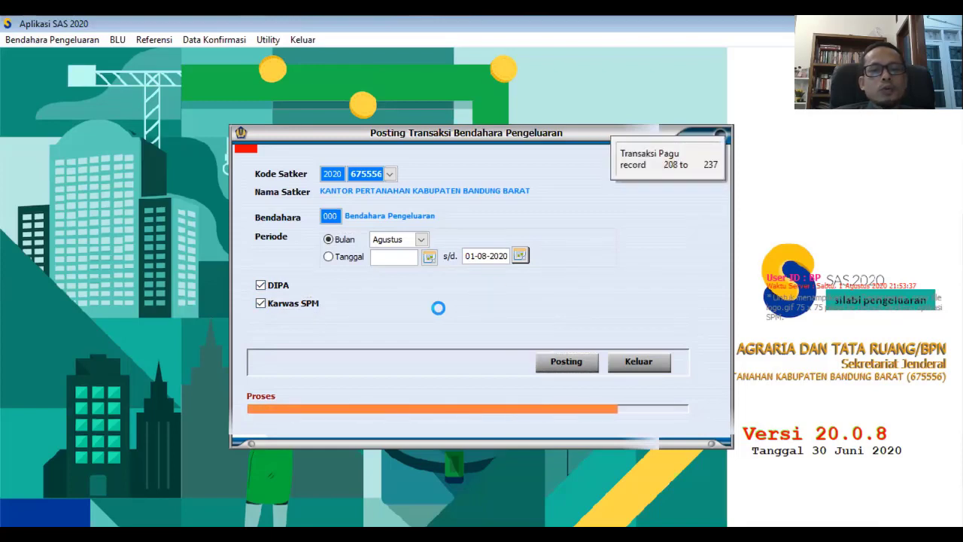
{"action": "left_click", "coordinate": [483, 316]}
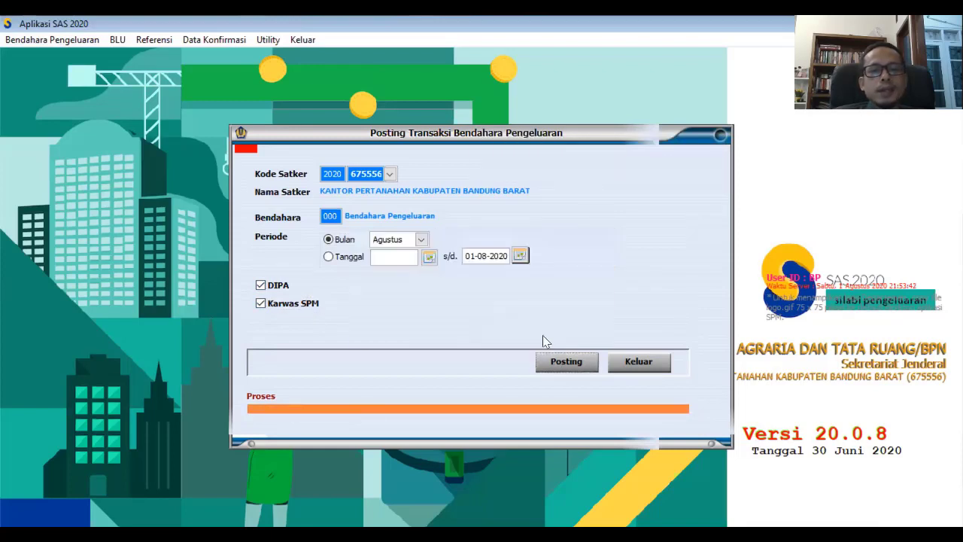
{"action": "left_click", "coordinate": [614, 362]}
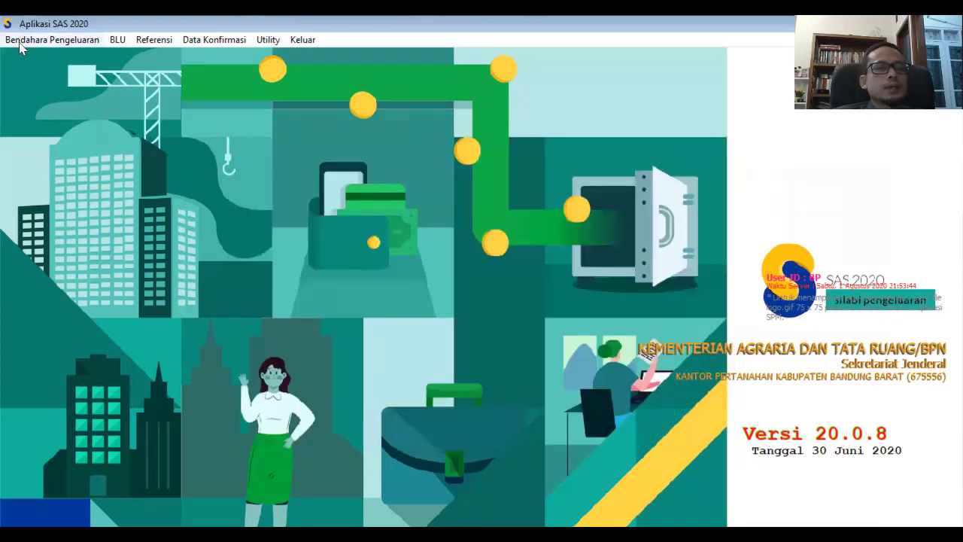
Preview the 01 Buku Kas Umum report for Agustus and close the preview.
{"action": "left_click", "coordinate": [30, 41]}
{"action": "left_click", "coordinate": [41, 206]}
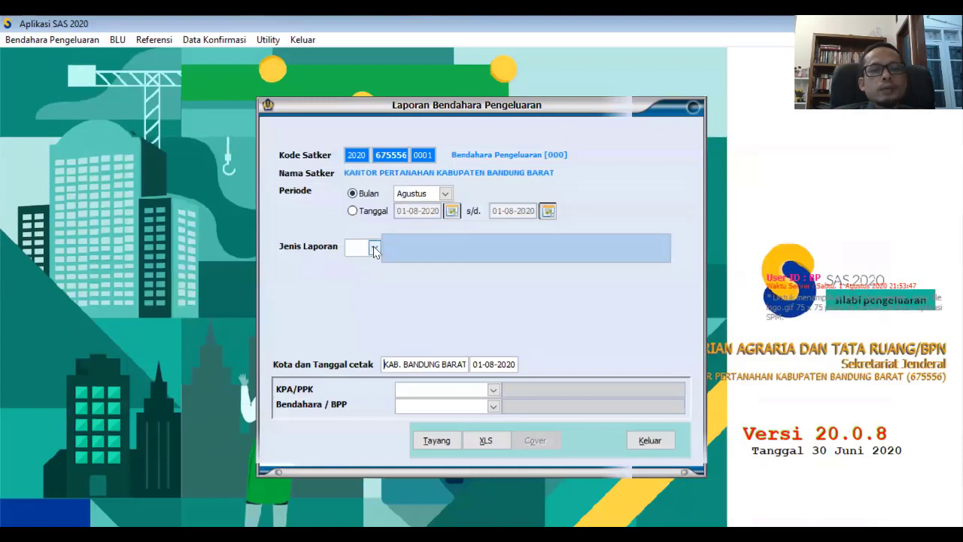
{"action": "left_click", "coordinate": [374, 246]}
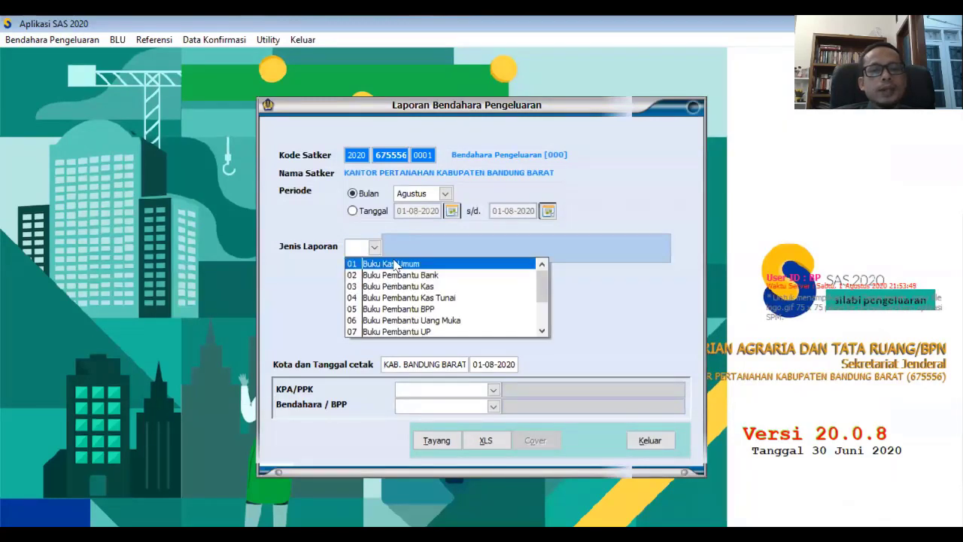
{"action": "left_click", "coordinate": [394, 264]}
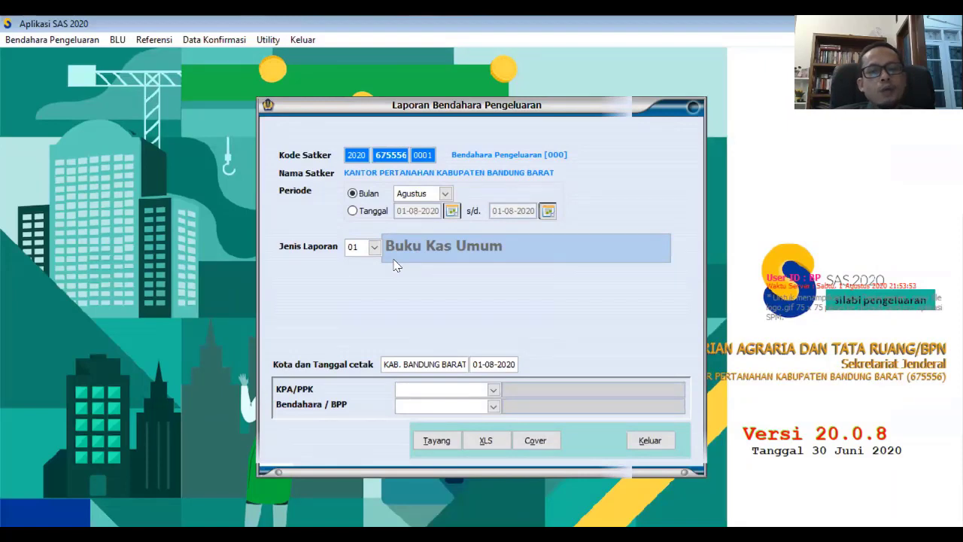
{"action": "left_click", "coordinate": [433, 444]}
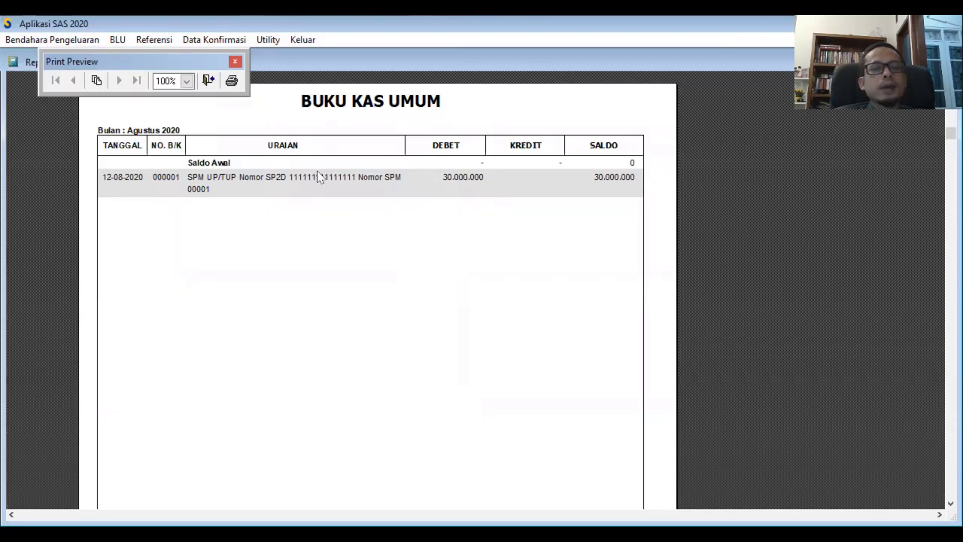
{"action": "left_click", "coordinate": [208, 81]}
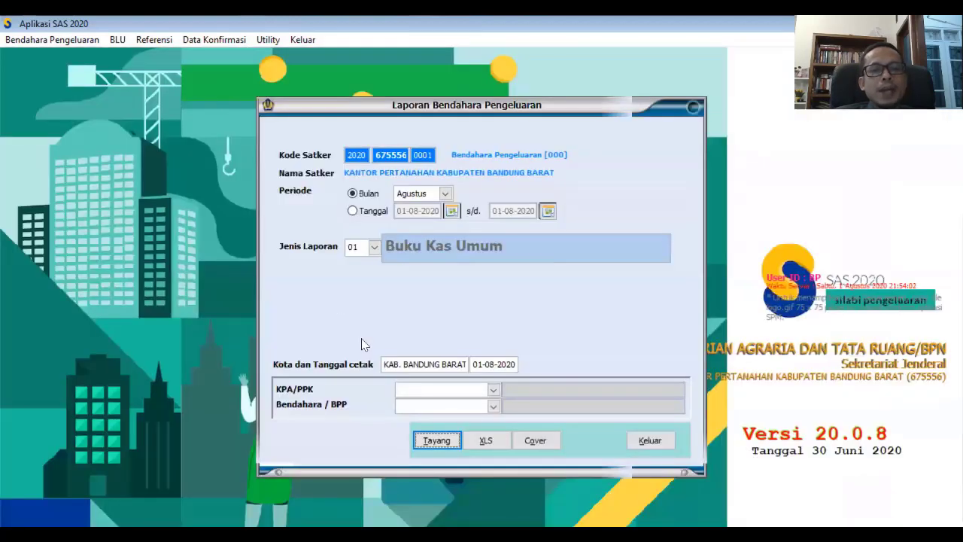
Preview the 02 Buku Pembantu Bank report for Agustus and close the preview.
{"action": "left_click", "coordinate": [374, 248]}
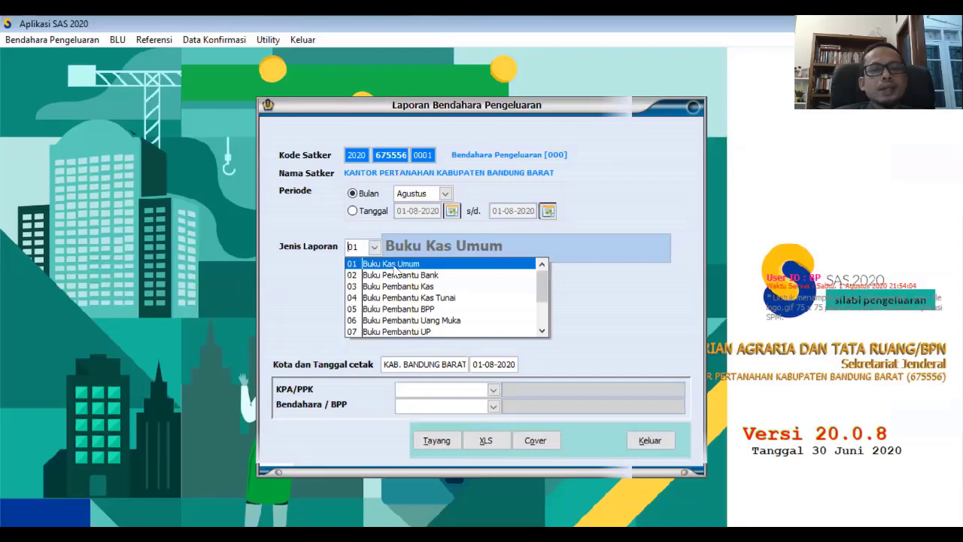
{"action": "left_click", "coordinate": [417, 276]}
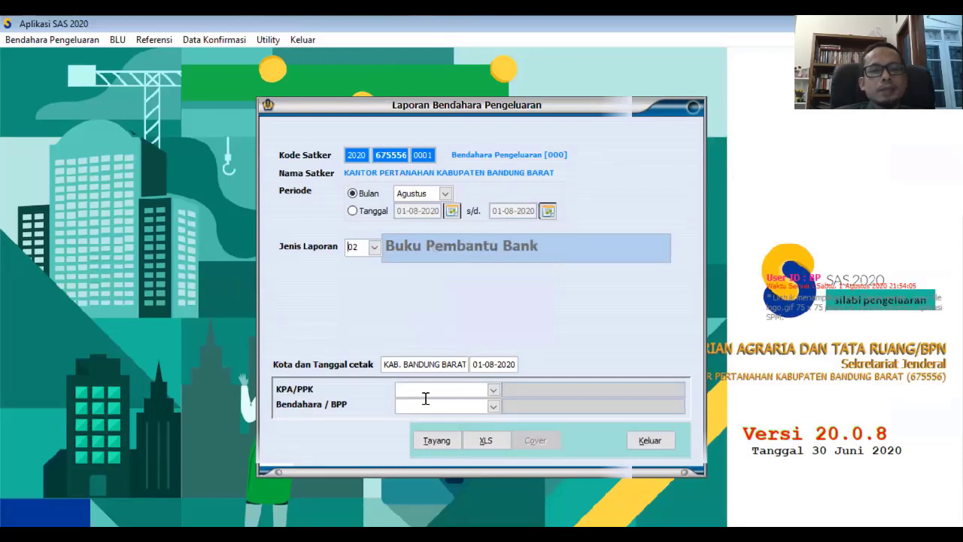
{"action": "left_click", "coordinate": [434, 441]}
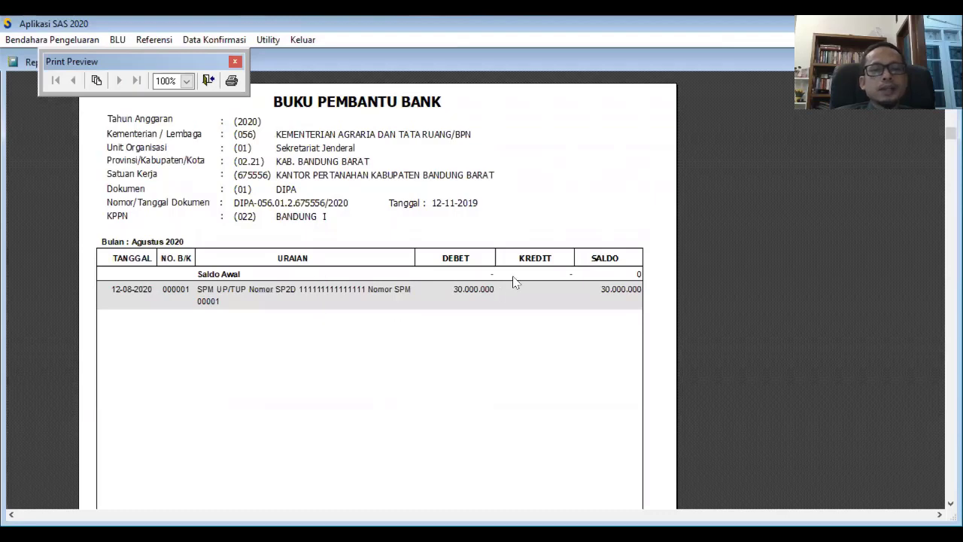
{"action": "left_click", "coordinate": [208, 81]}
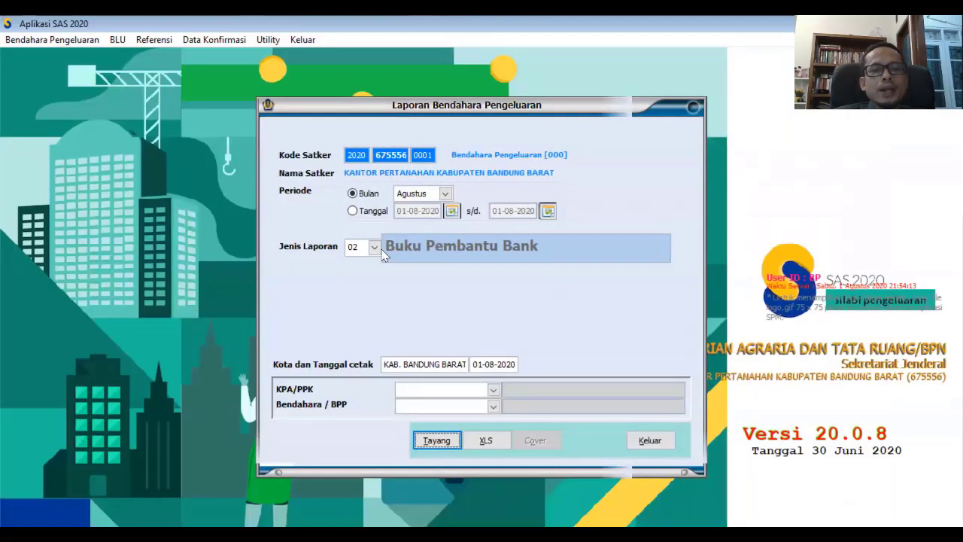
Preview the 07 Buku Pembantu UP report for Agustus and leave the treasurer reports.
{"action": "left_click", "coordinate": [374, 246]}
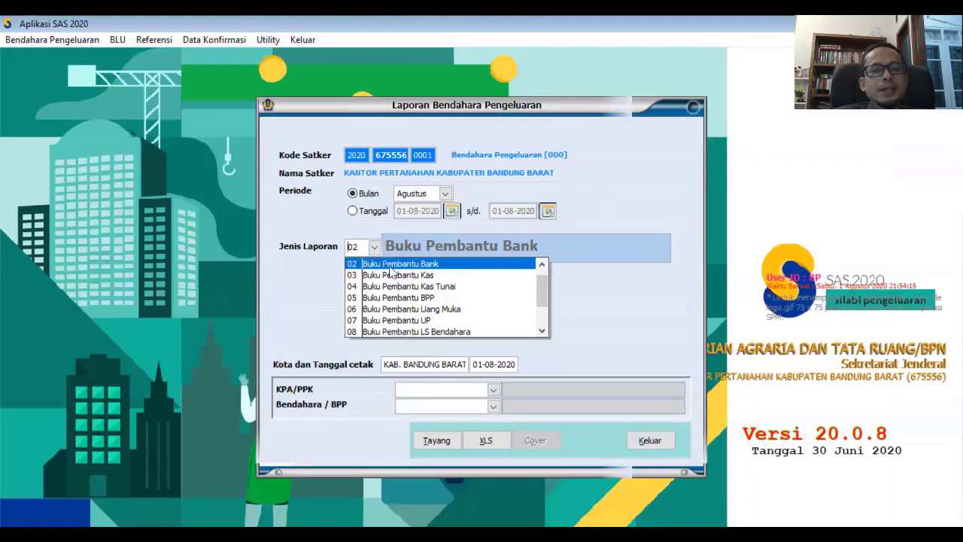
{"action": "left_click", "coordinate": [430, 322]}
{"action": "left_click", "coordinate": [439, 443]}
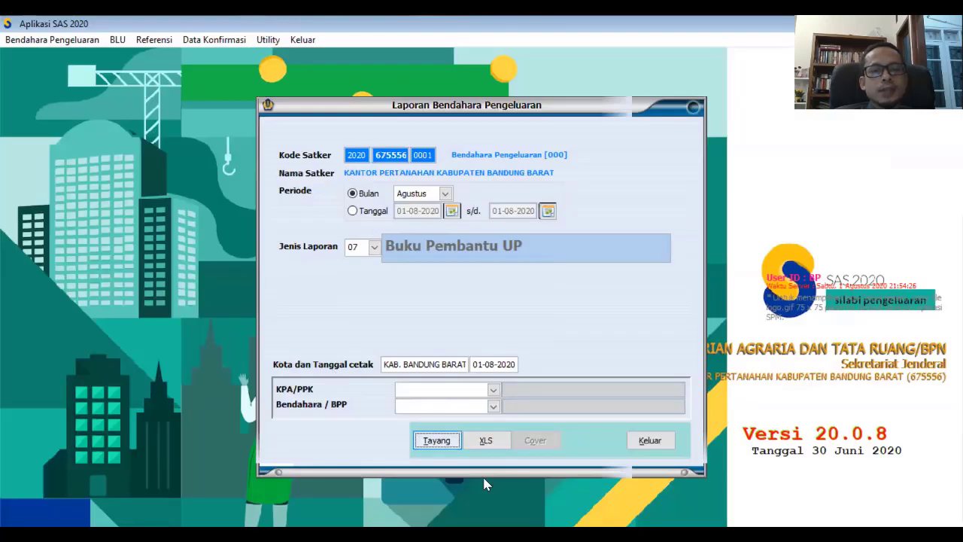
{"action": "left_click", "coordinate": [647, 444]}
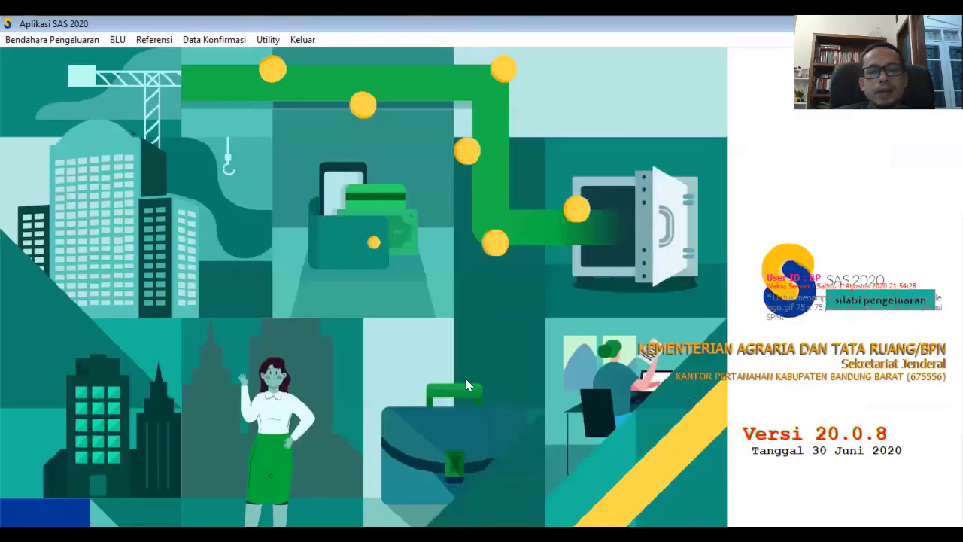
Start recording a new 07 PU Bank transaction in the expenditure treasurer's transaction list for Agustus.
{"action": "left_click", "coordinate": [30, 42]}
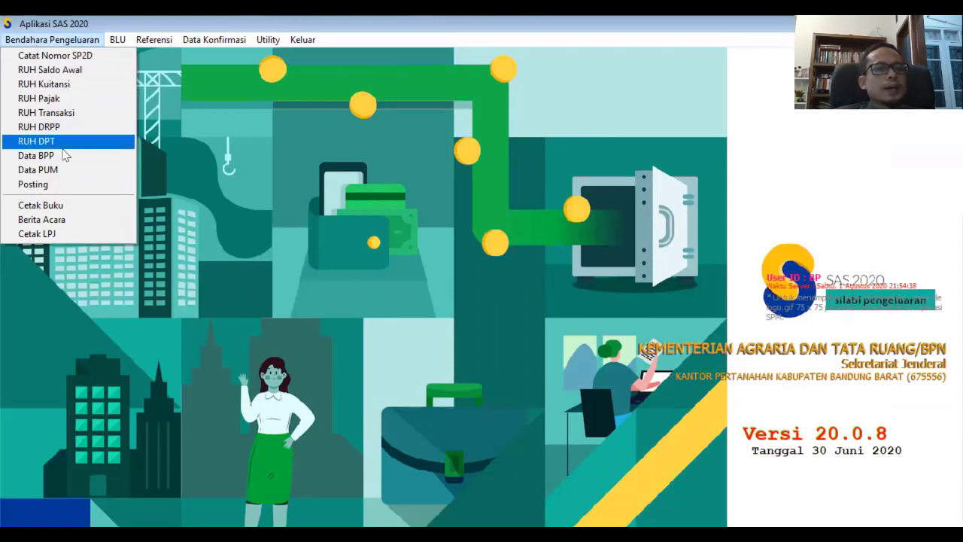
{"action": "left_click", "coordinate": [69, 121]}
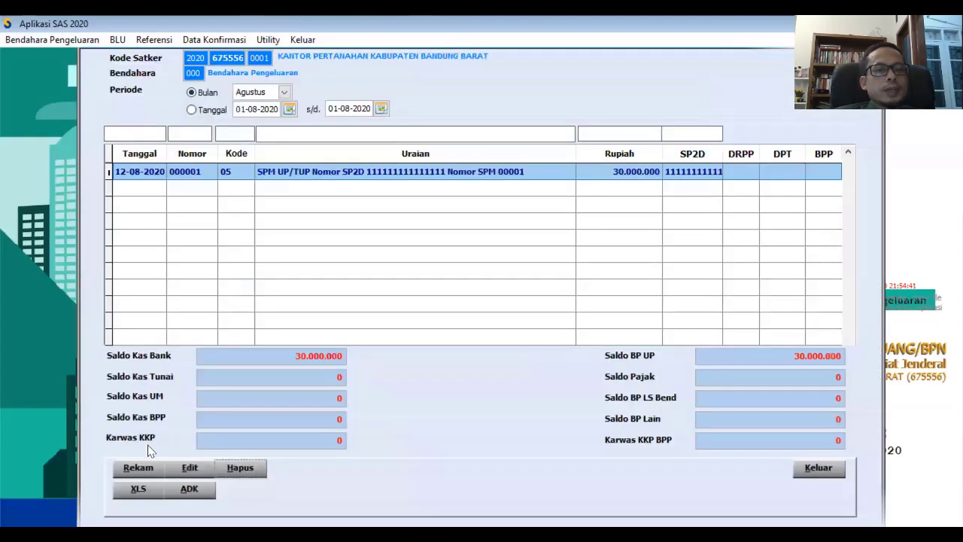
{"action": "left_click", "coordinate": [137, 467]}
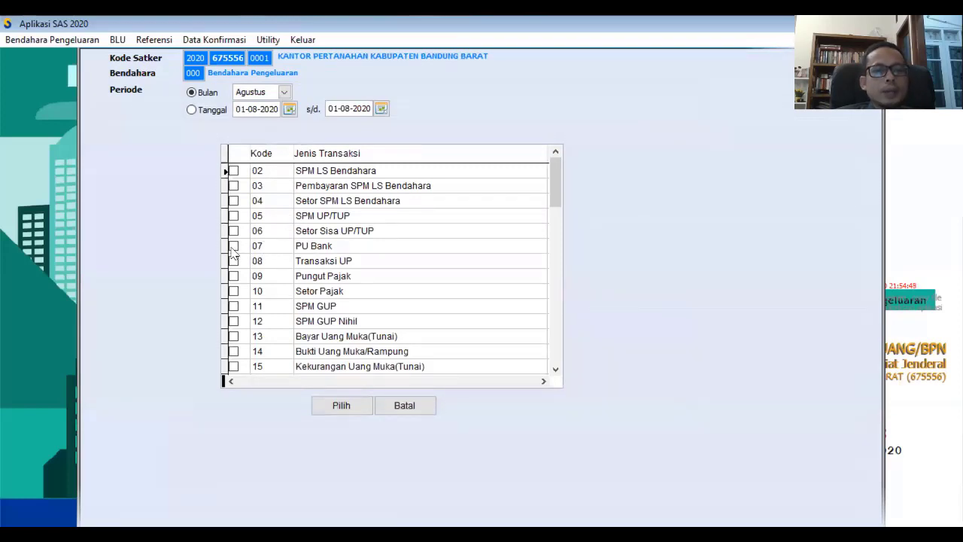
{"action": "left_click", "coordinate": [233, 246]}
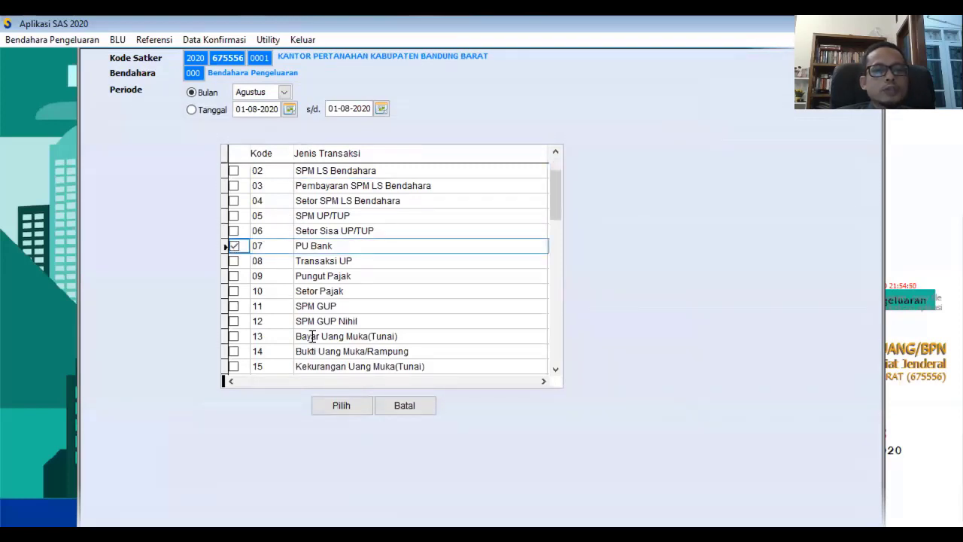
{"action": "left_click", "coordinate": [340, 406]}
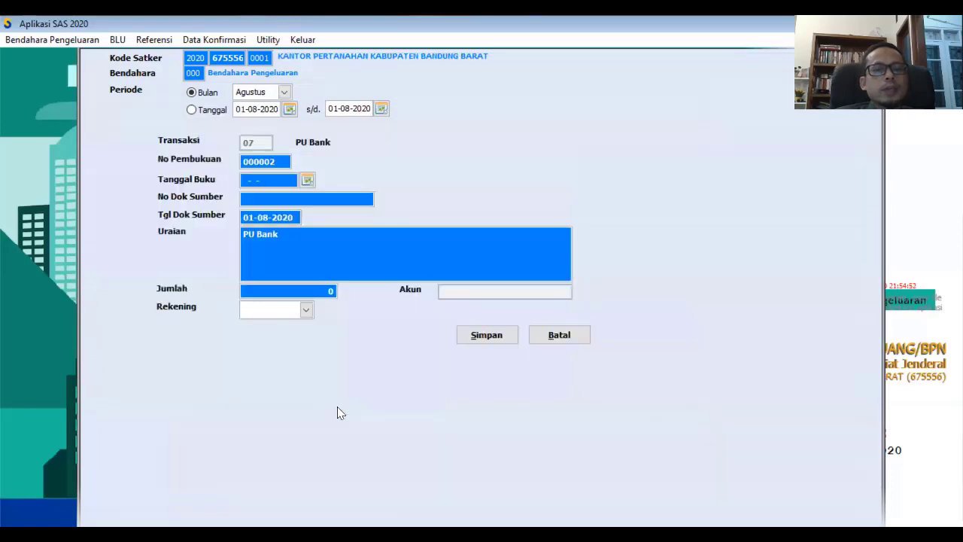
Set the PU Bank entry's book date to 13-08-2020, source document number to CQ1001 and amount to 30.000.000.
{"action": "left_click", "coordinate": [307, 181]}
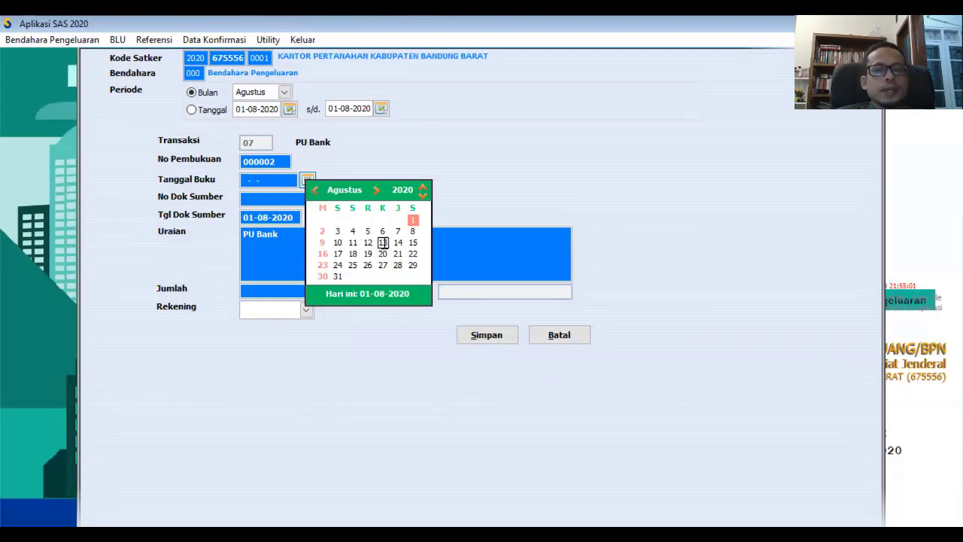
{"action": "left_click", "coordinate": [384, 243]}
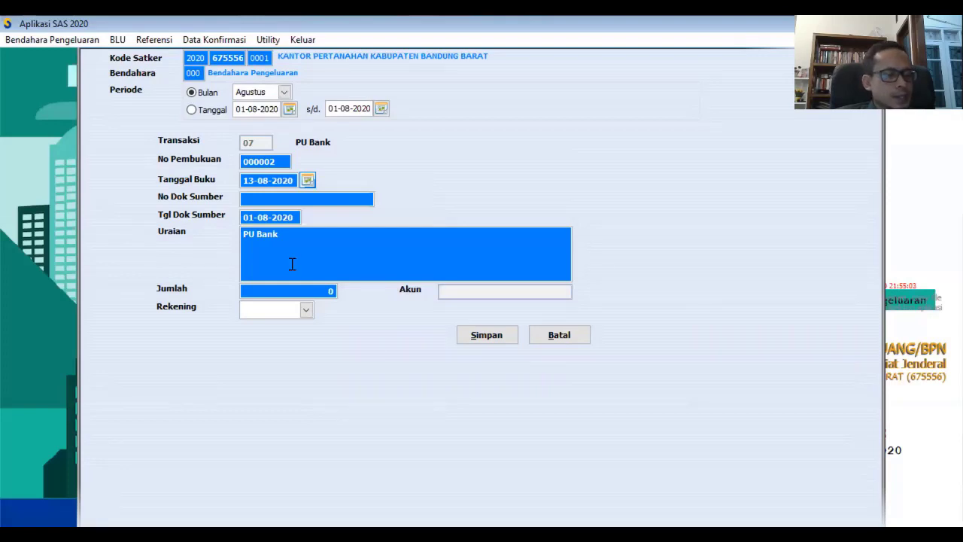
{"action": "left_click", "coordinate": [243, 200]}
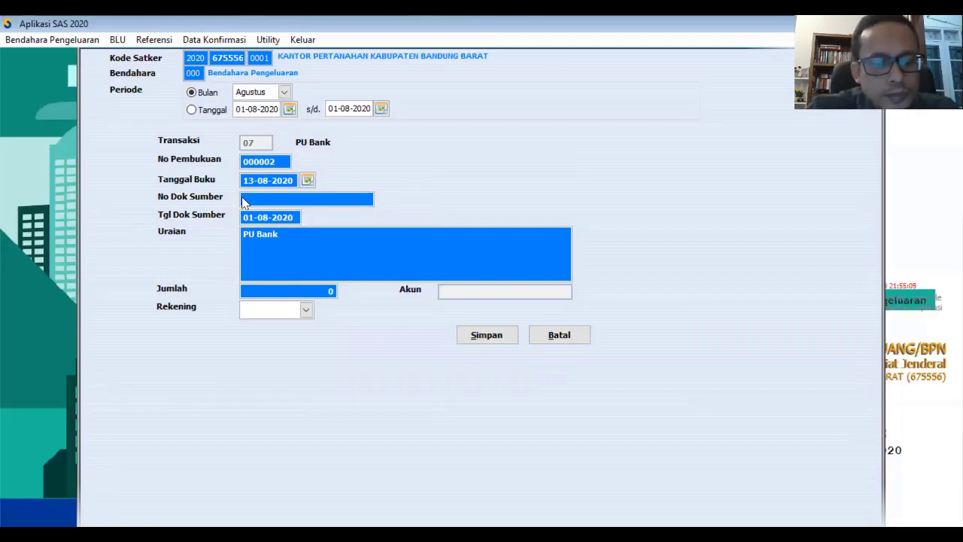
{"action": "type", "text": "CQ"}
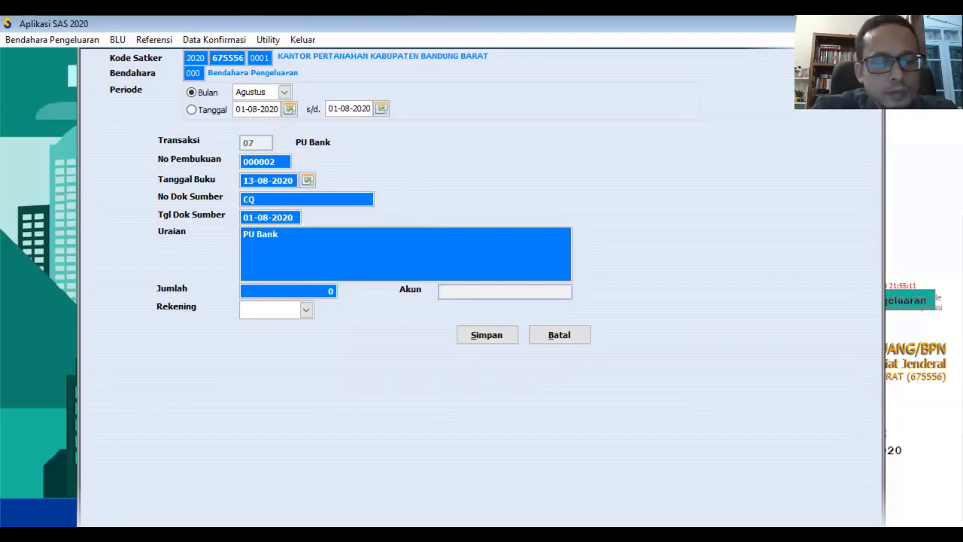
{"action": "type", "text": "1001"}
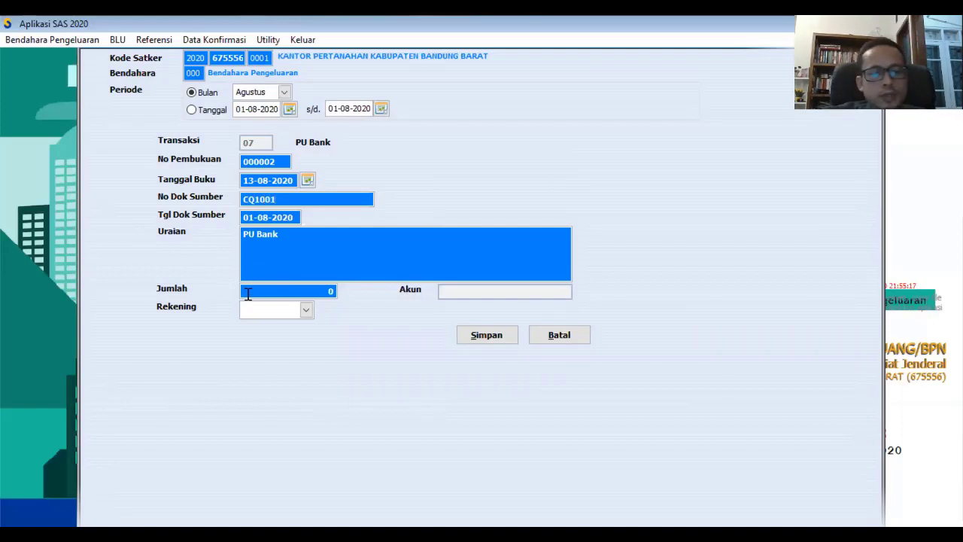
{"action": "type", "text": "0000000"}
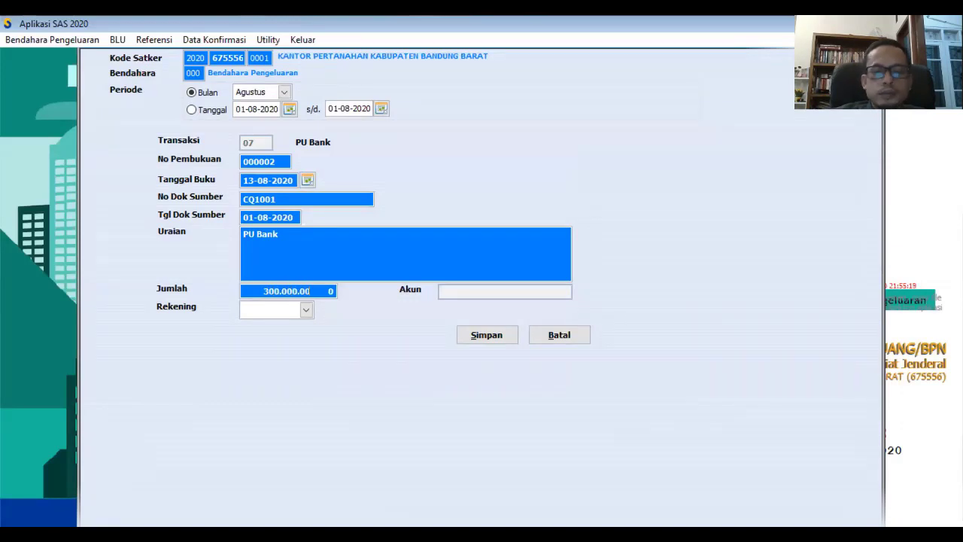
{"action": "key", "text": "Tab"}
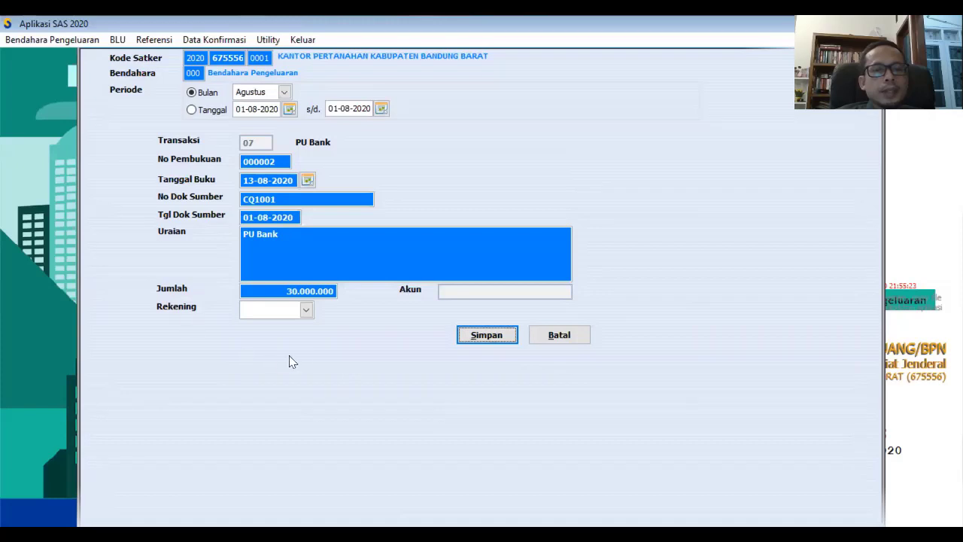
Assign the treasurer's BPN Bandung Barat bank account to the PU Bank entry, save it and leave the transaction list.
{"action": "left_click", "coordinate": [305, 311]}
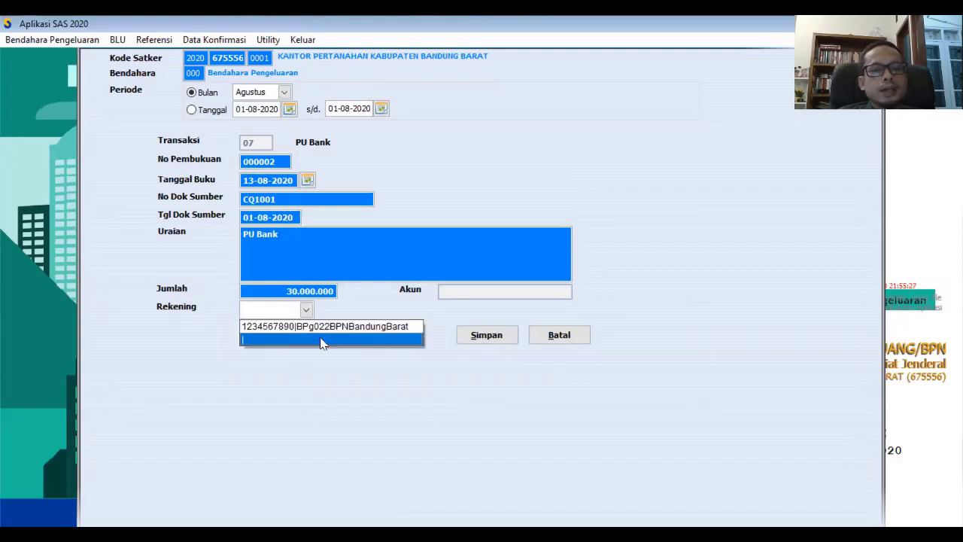
{"action": "left_click", "coordinate": [337, 330]}
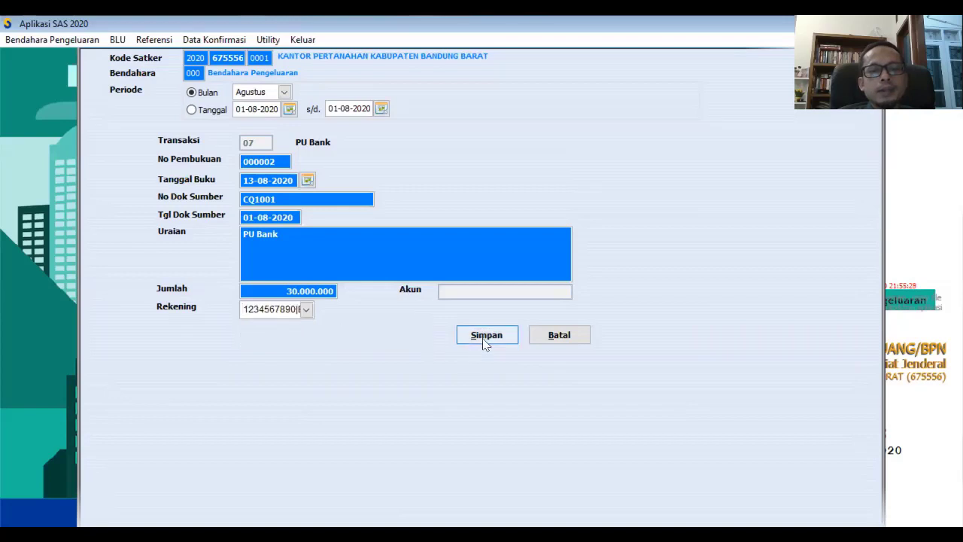
{"action": "left_click", "coordinate": [486, 336]}
{"action": "left_click", "coordinate": [482, 315]}
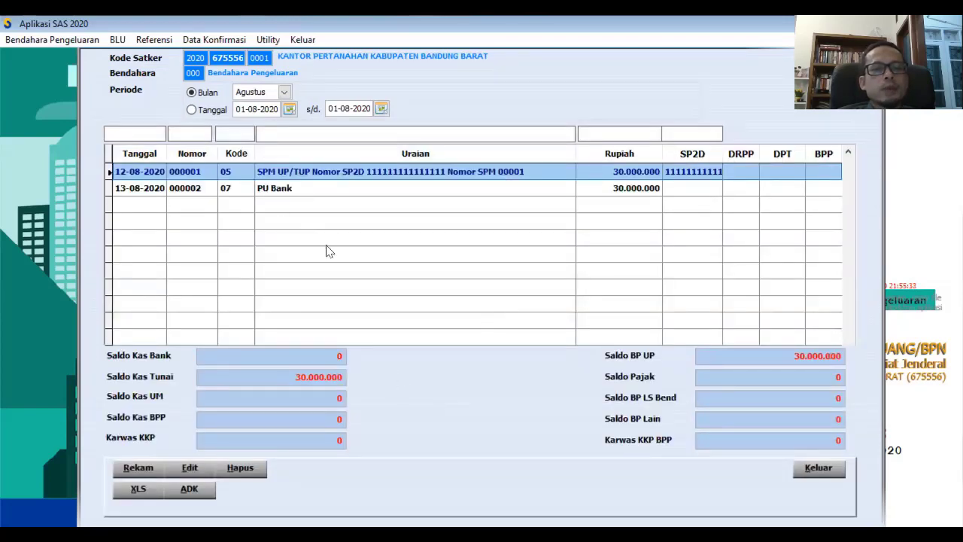
{"action": "left_click", "coordinate": [817, 468]}
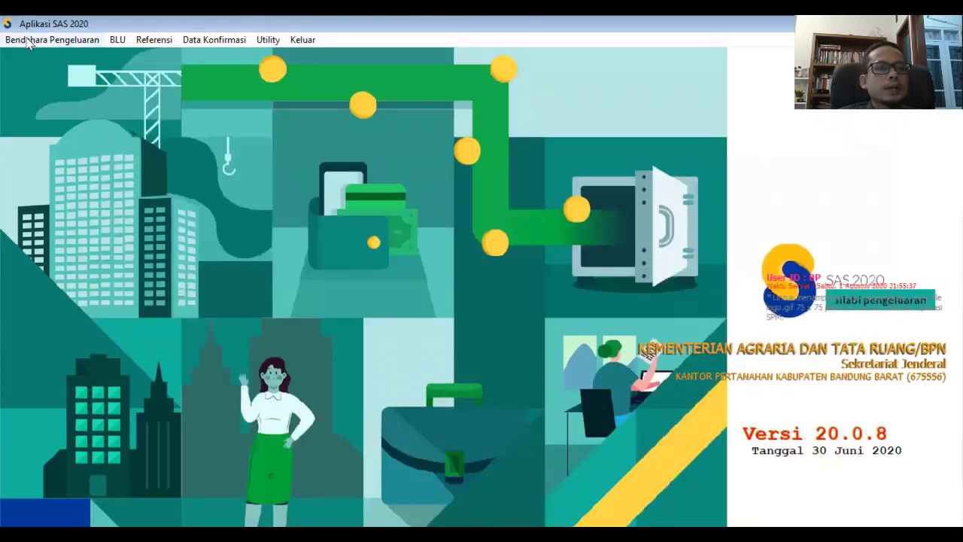
Post the expenditure treasurer's transactions for Agustus again, including DIPA and Karwas SPM, and close the posting form.
{"action": "left_click", "coordinate": [45, 40]}
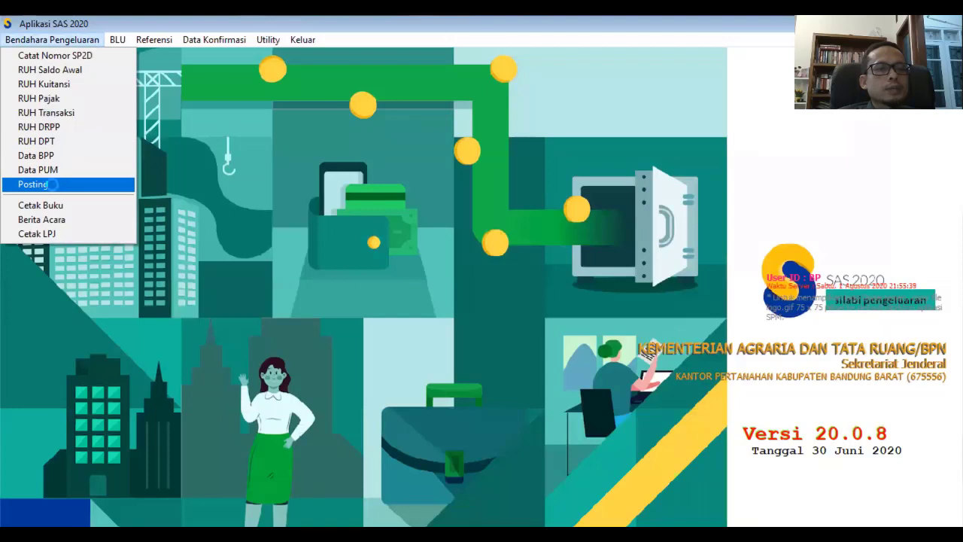
{"action": "left_click", "coordinate": [52, 184]}
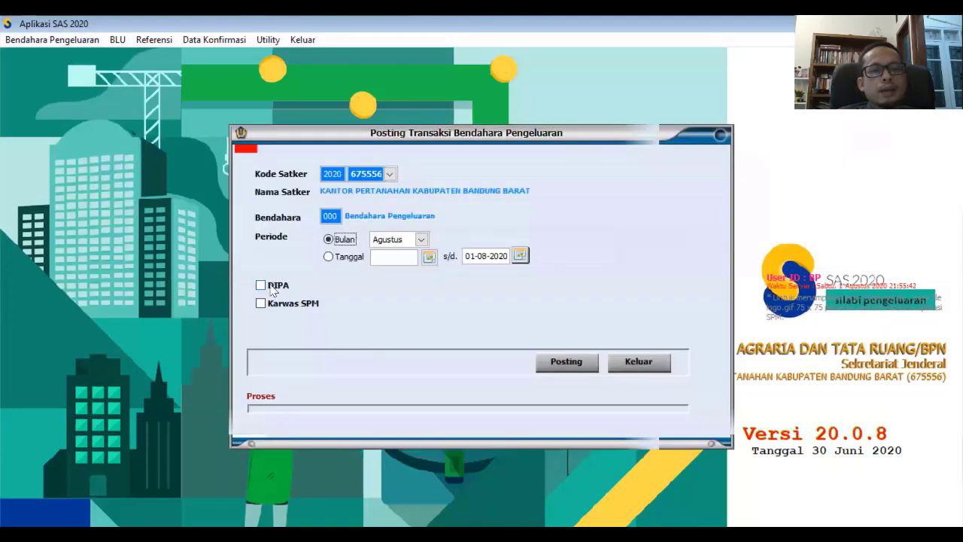
{"action": "left_click", "coordinate": [262, 286]}
{"action": "left_click", "coordinate": [263, 305]}
{"action": "left_click", "coordinate": [560, 367]}
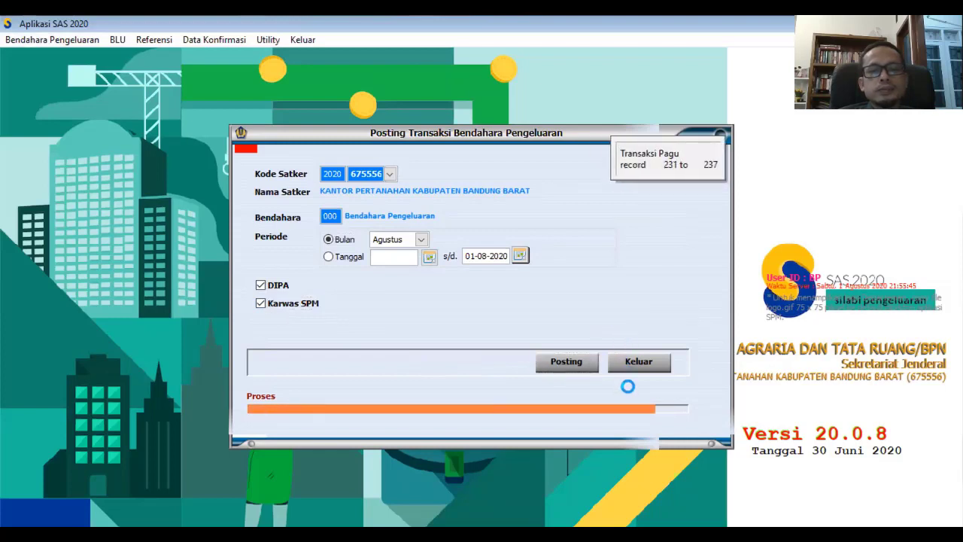
{"action": "left_click", "coordinate": [488, 309]}
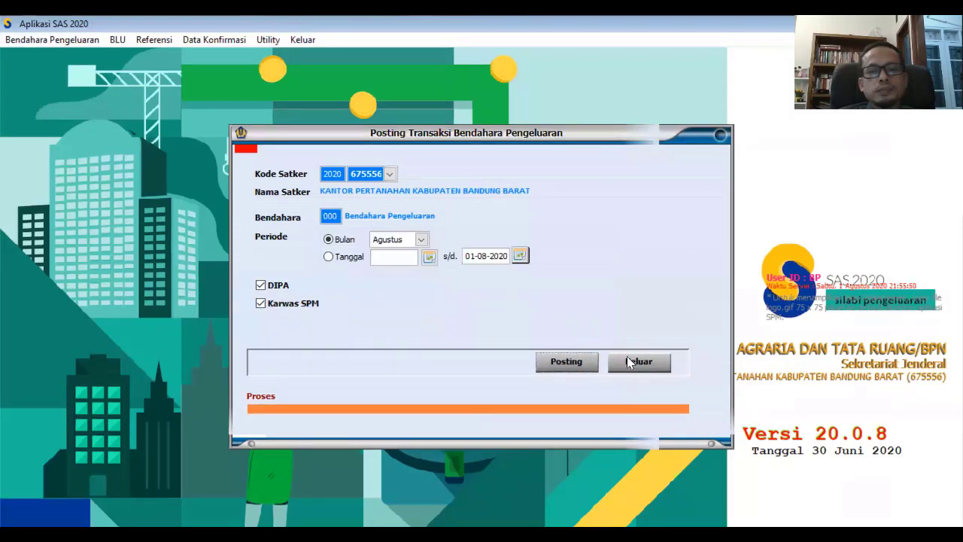
{"action": "left_click", "coordinate": [628, 361]}
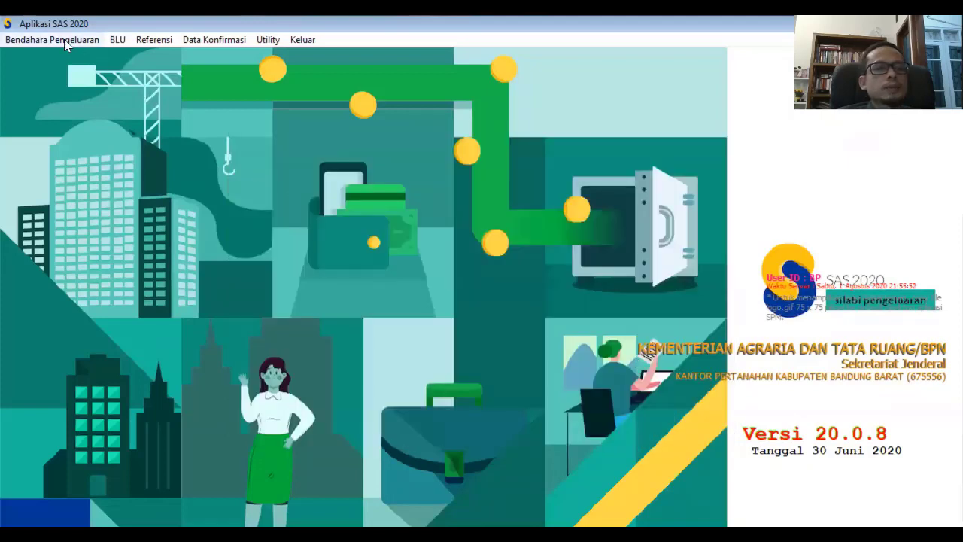
Preview the 01 Buku Kas Umum report for Agustus to check the PU Bank entry, and close the preview.
{"action": "left_click", "coordinate": [64, 42]}
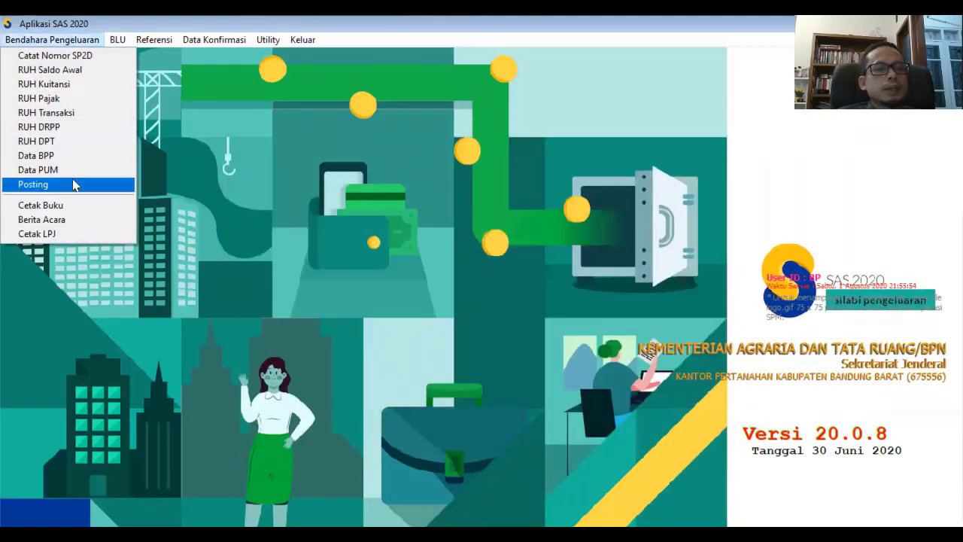
{"action": "left_click", "coordinate": [68, 206]}
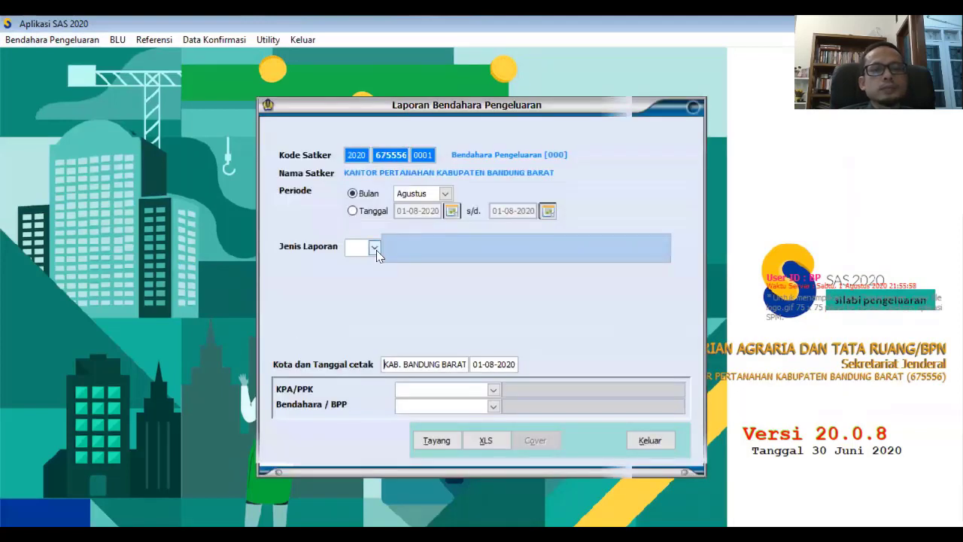
{"action": "left_click", "coordinate": [375, 249]}
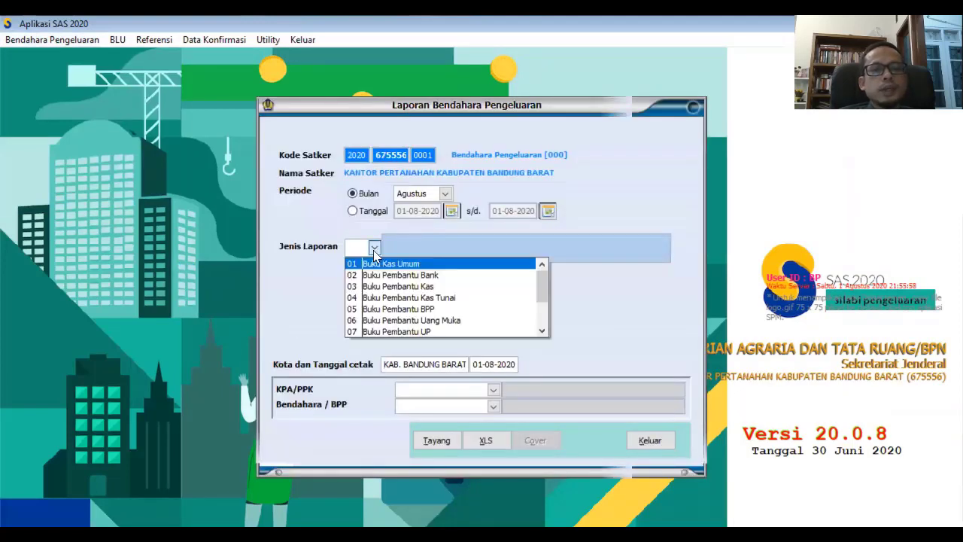
{"action": "left_click", "coordinate": [408, 265]}
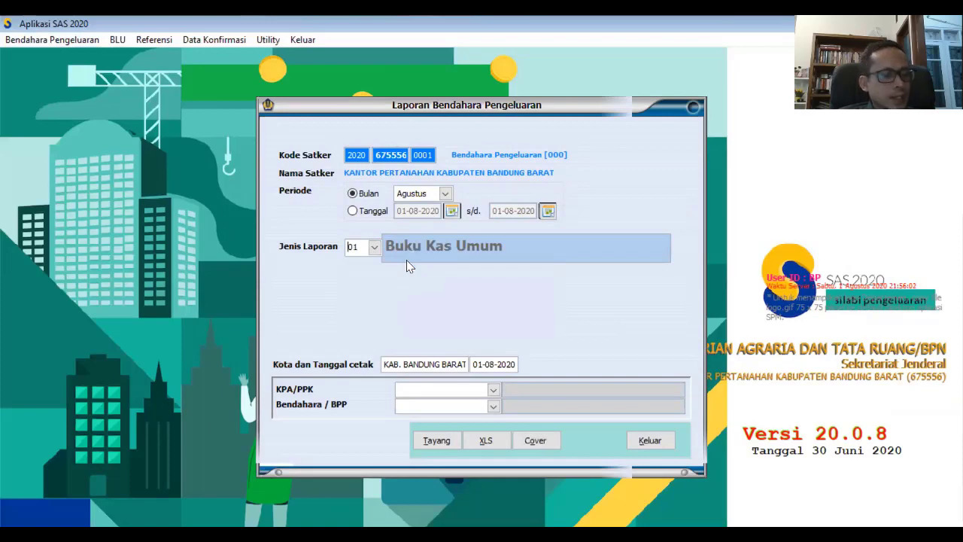
{"action": "left_click", "coordinate": [437, 442]}
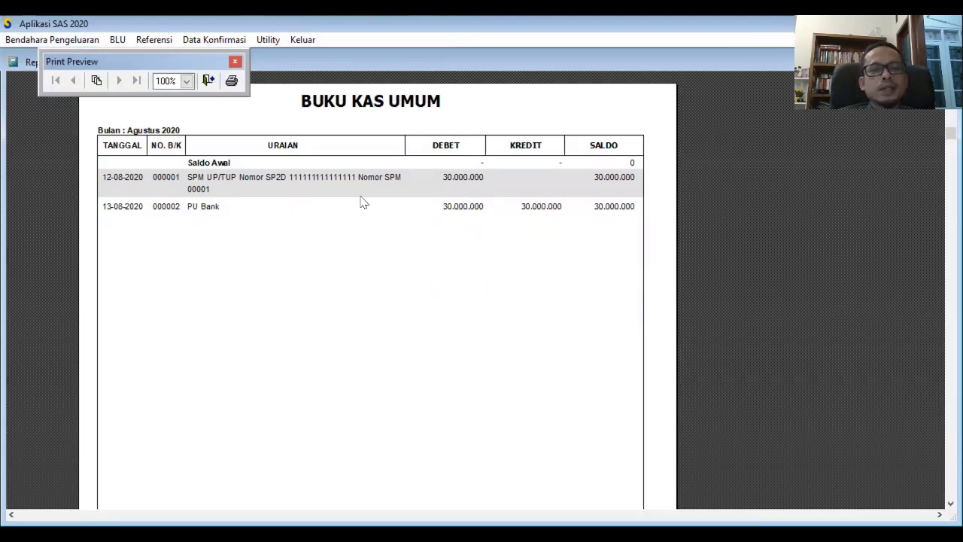
{"action": "left_click", "coordinate": [208, 81]}
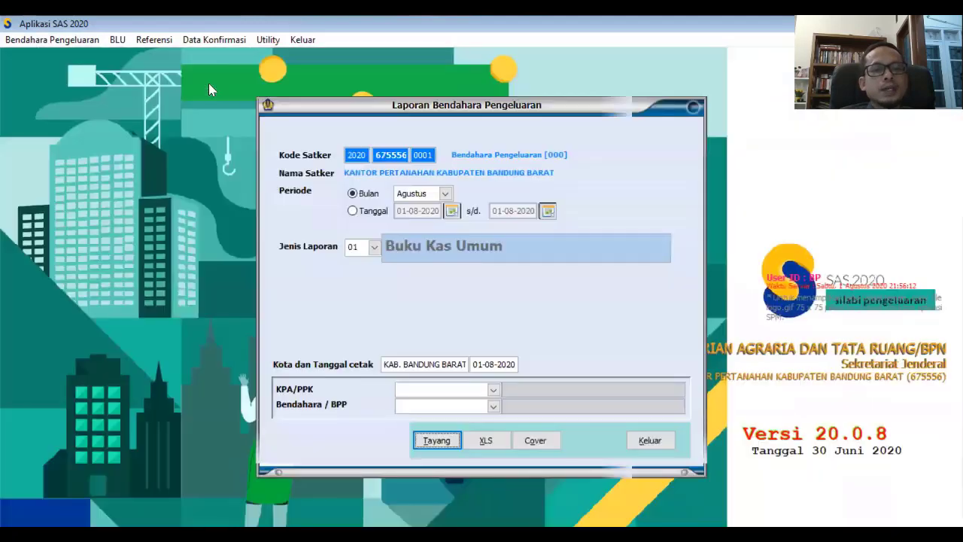
Preview the 02 Buku Pembantu Bank report for Agustus to check the PU Bank entry, and close the preview.
{"action": "left_click", "coordinate": [373, 246]}
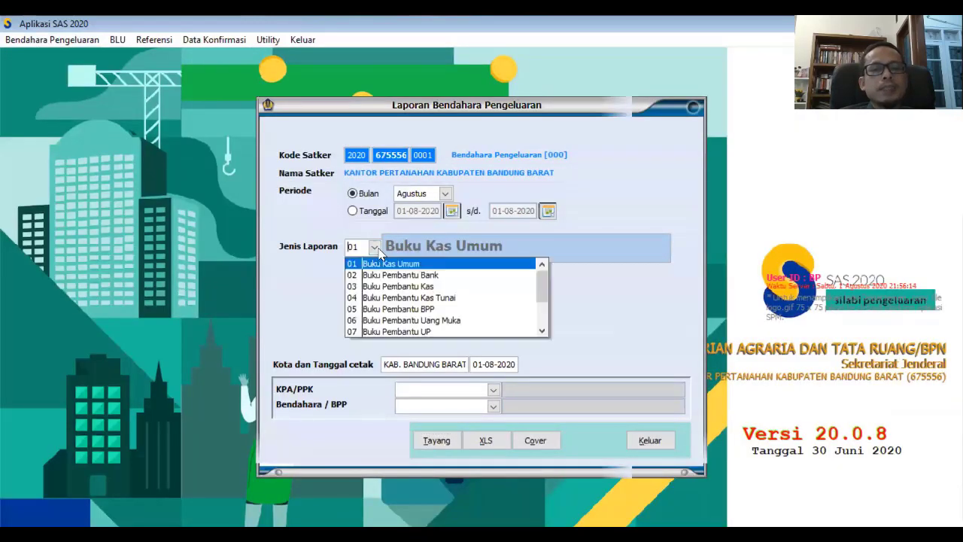
{"action": "left_click", "coordinate": [442, 275]}
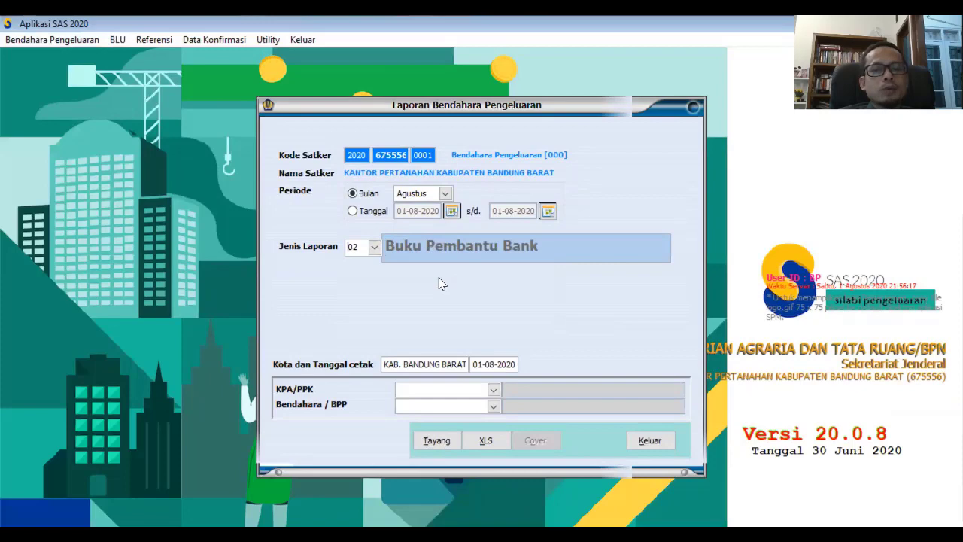
{"action": "left_click", "coordinate": [435, 441]}
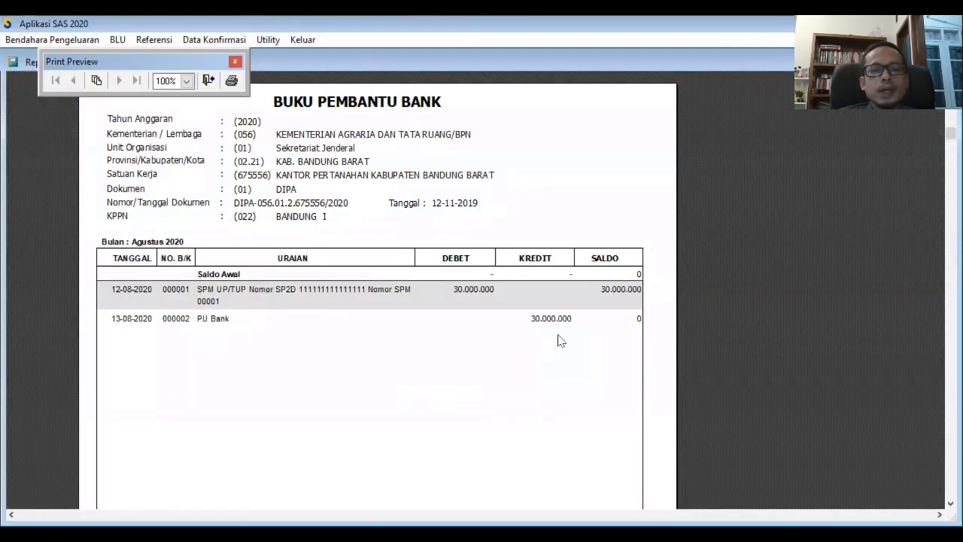
{"action": "left_click", "coordinate": [211, 85]}
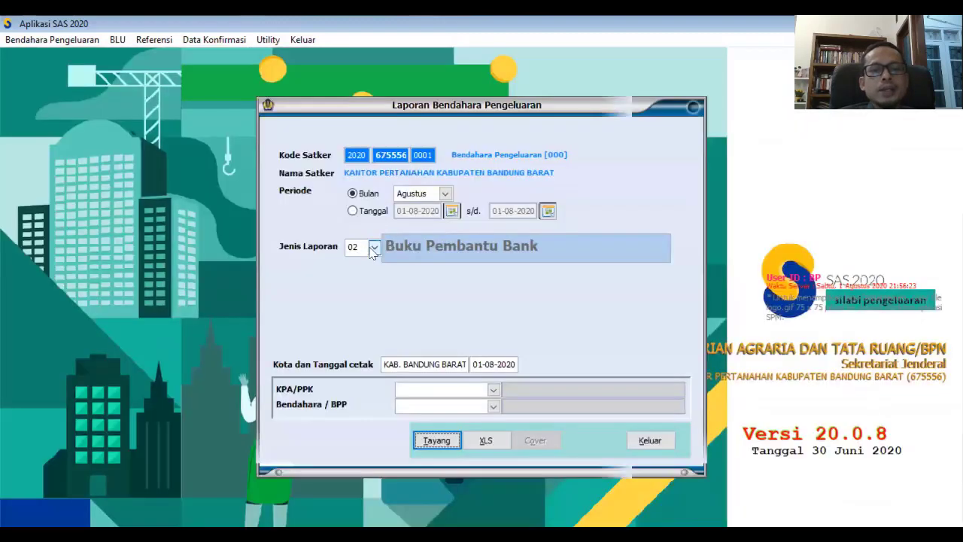
Preview the 04 Buku Pembantu Kas Tunai report for Agustus and leave the treasurer reports.
{"action": "left_click", "coordinate": [374, 248]}
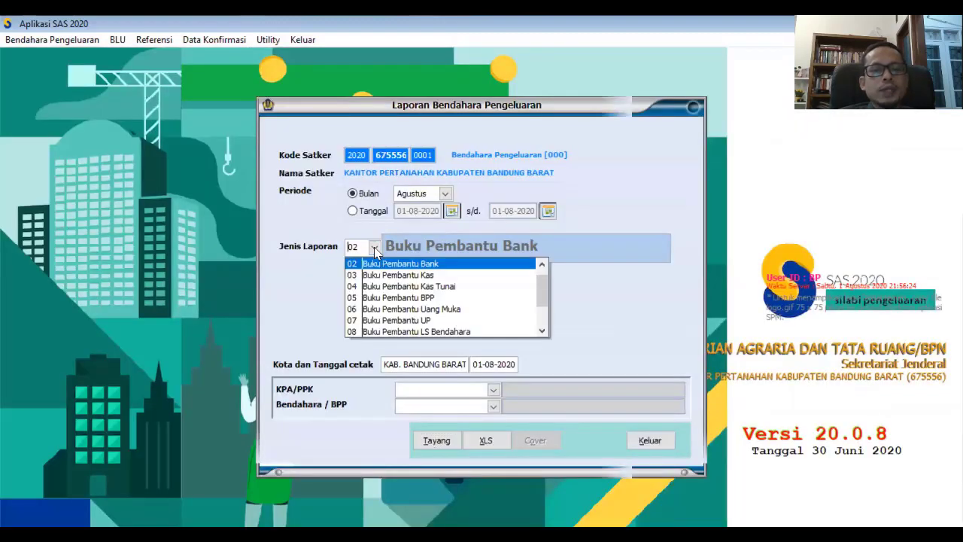
{"action": "left_click", "coordinate": [432, 294]}
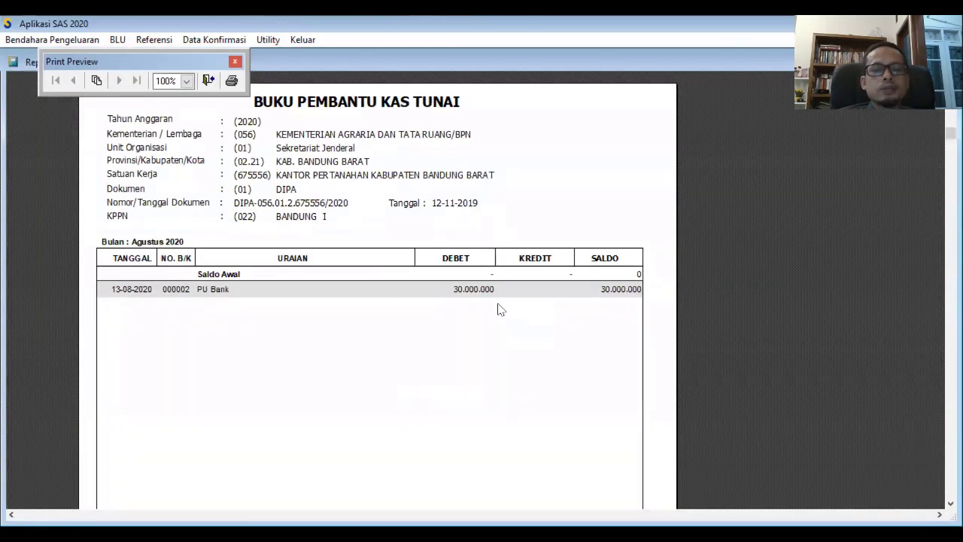
{"action": "left_click", "coordinate": [209, 80]}
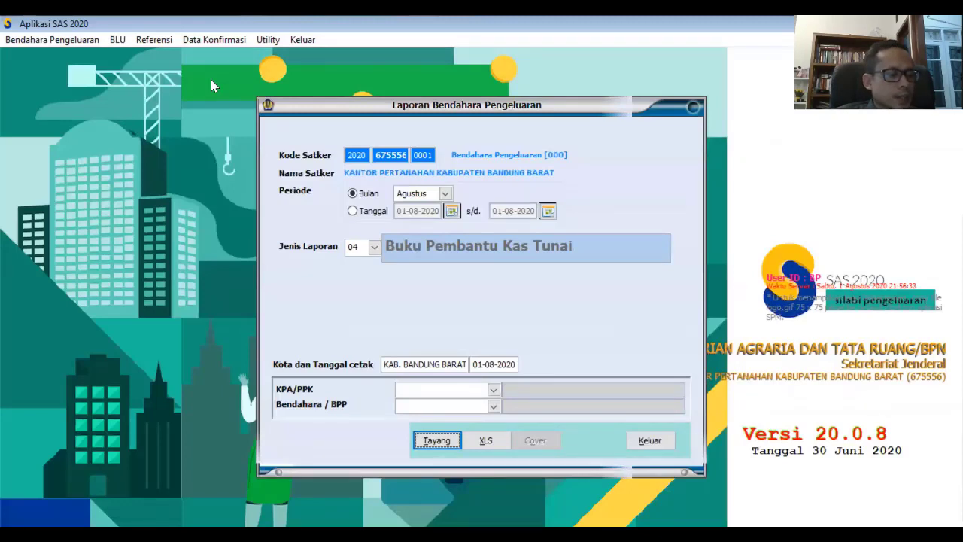
{"action": "left_click", "coordinate": [649, 440]}
Start a new 08 Transaksi UP record in the treasurer's transactions from the receipt Pembelian ATK ke Toko Ateka.
{"action": "left_click", "coordinate": [23, 42]}
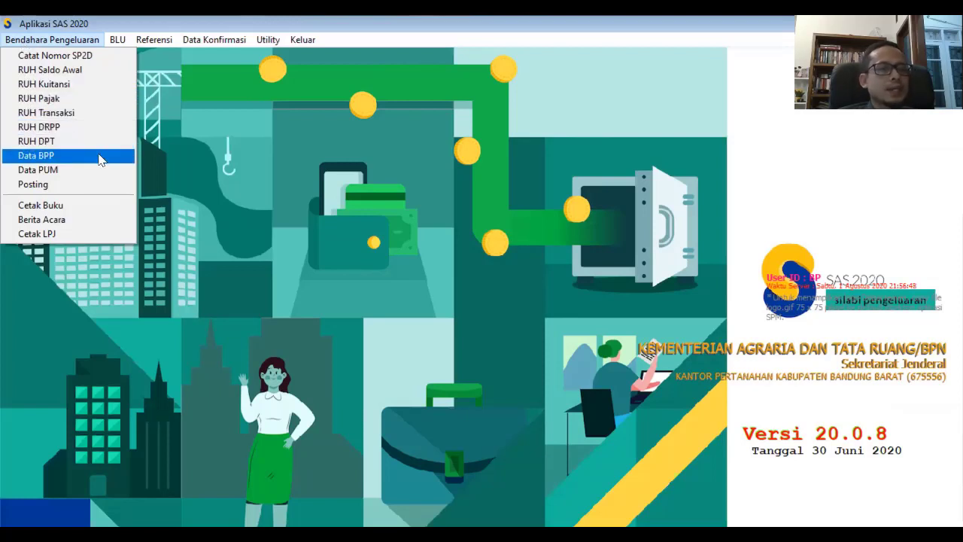
{"action": "left_click", "coordinate": [68, 114]}
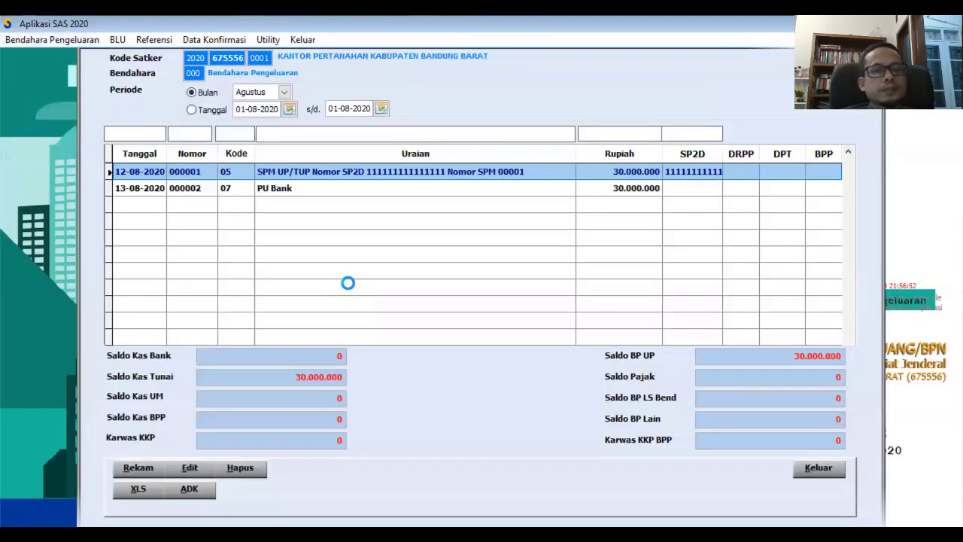
{"action": "left_click", "coordinate": [138, 468]}
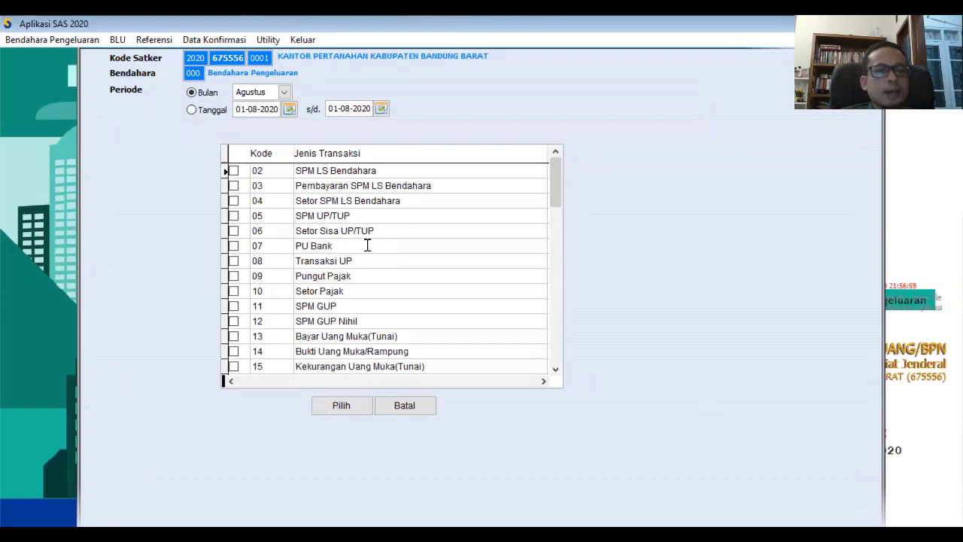
{"action": "left_click", "coordinate": [234, 261]}
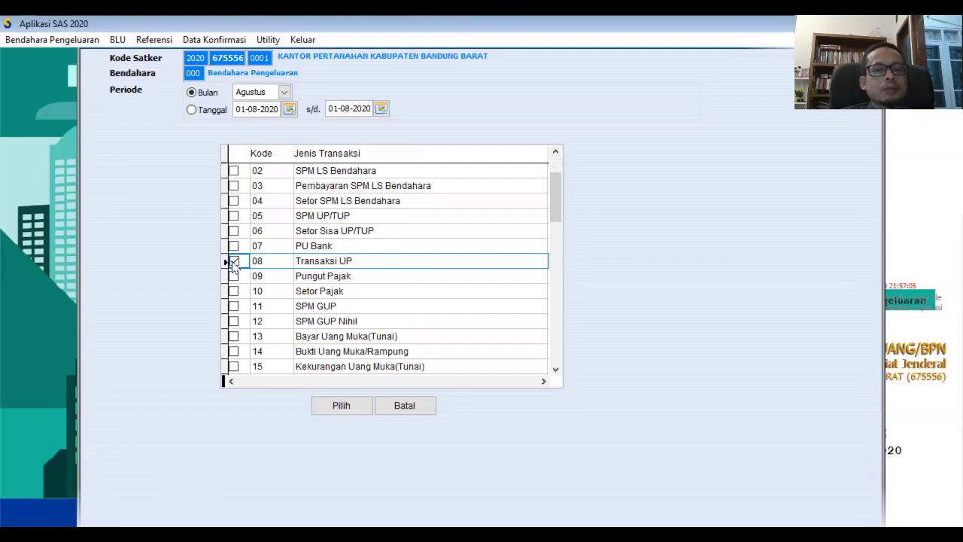
{"action": "left_click", "coordinate": [342, 406]}
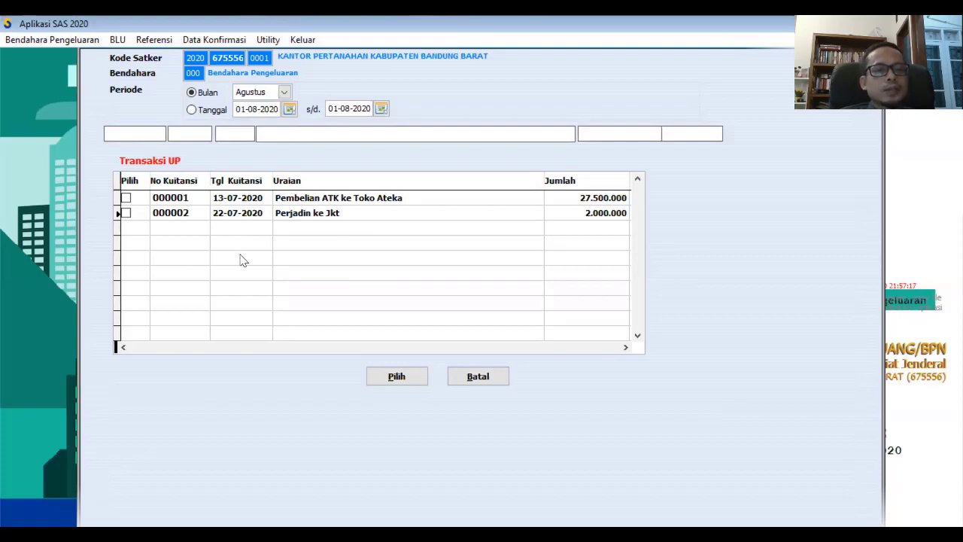
{"action": "left_click", "coordinate": [126, 198]}
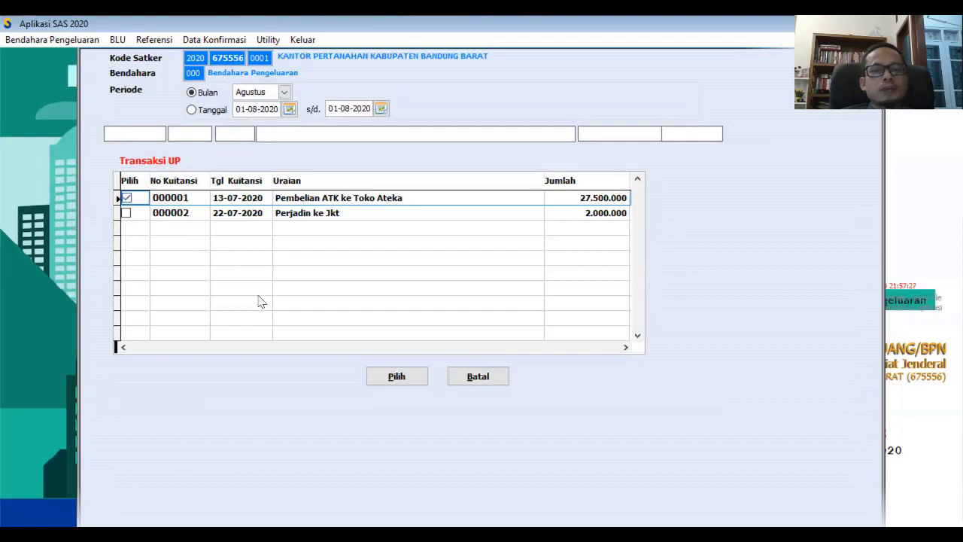
{"action": "left_click", "coordinate": [390, 384]}
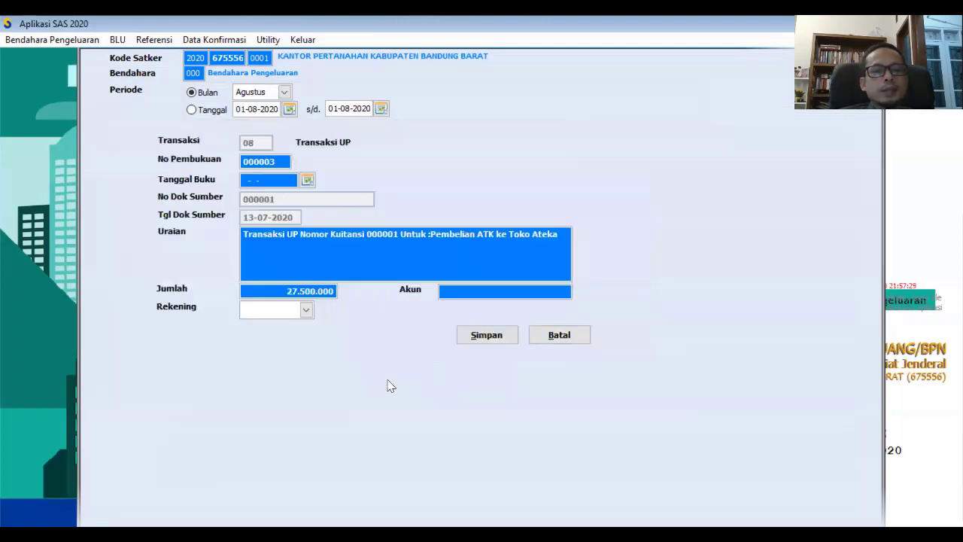
Set the Tanggal Buku to 13-08-2020 and the Akun to 521111, save the UP transaction and close the transaction form.
{"action": "left_click", "coordinate": [308, 180]}
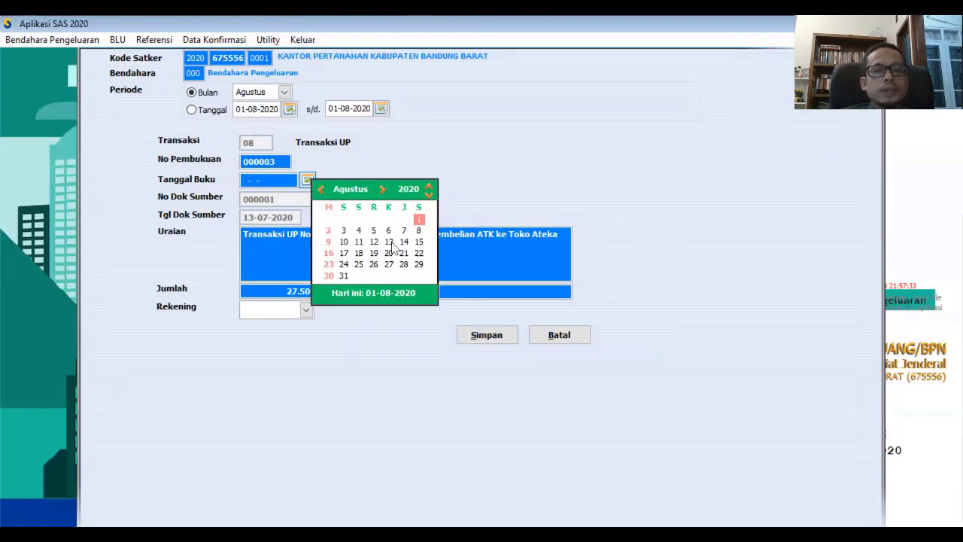
{"action": "left_click", "coordinate": [389, 241]}
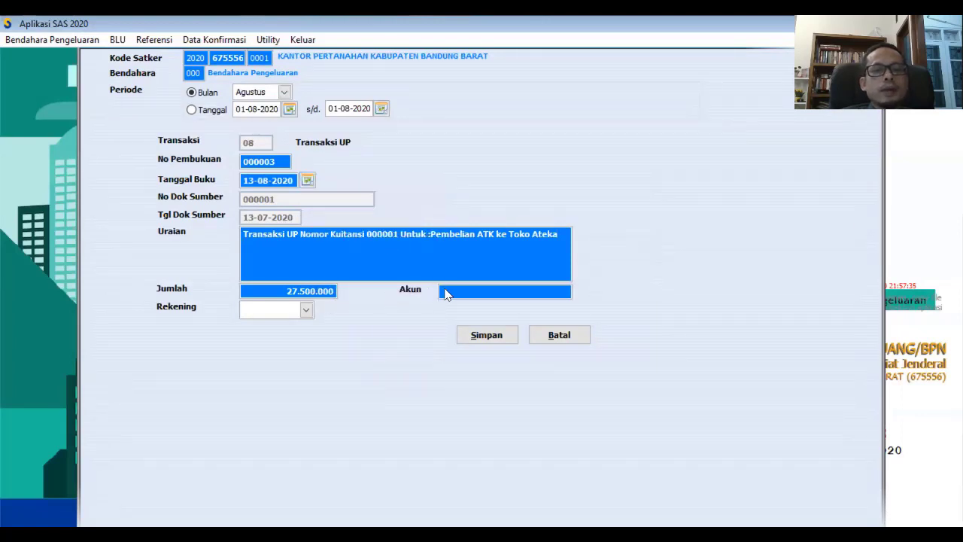
{"action": "left_click", "coordinate": [558, 292]}
{"action": "type", "text": "521111"}
{"action": "left_click", "coordinate": [482, 338]}
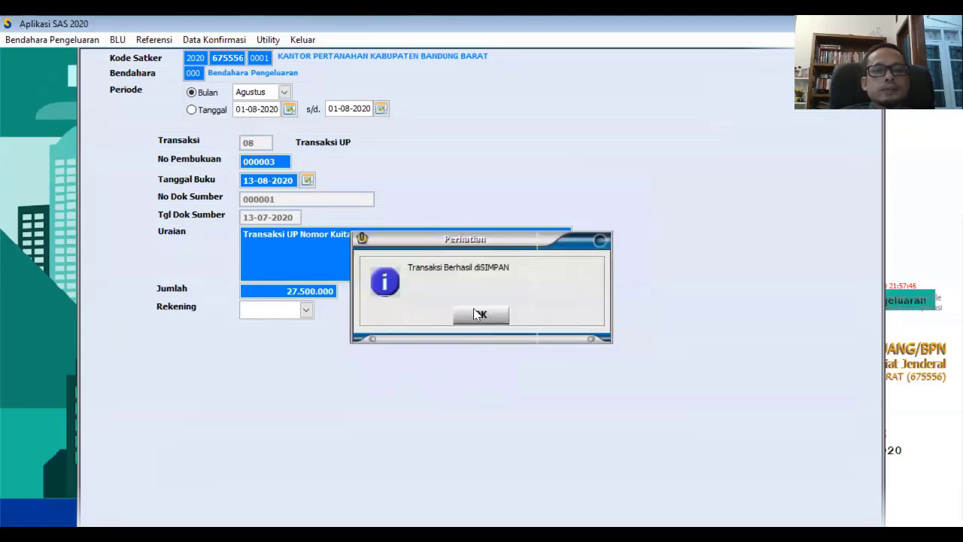
{"action": "left_click", "coordinate": [476, 314]}
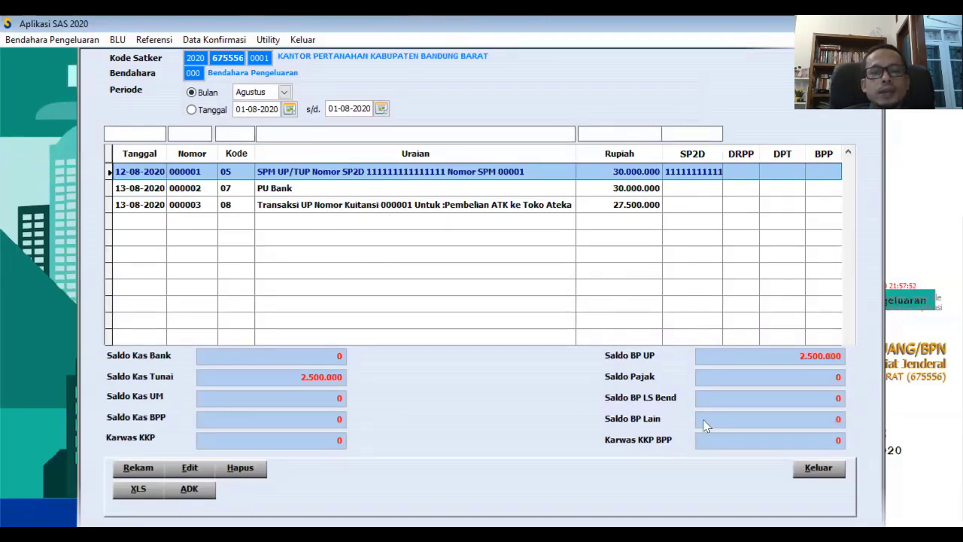
{"action": "left_click", "coordinate": [818, 468]}
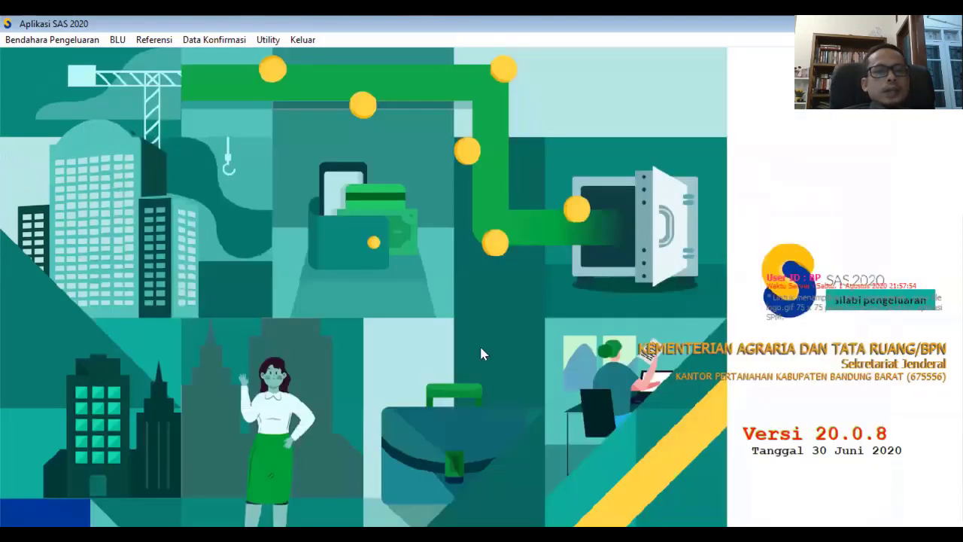
Post the treasurer's Agustus transactions with the new UP transaction, including DIPA and Karwas SPM, and close the posting form.
{"action": "left_click", "coordinate": [51, 39]}
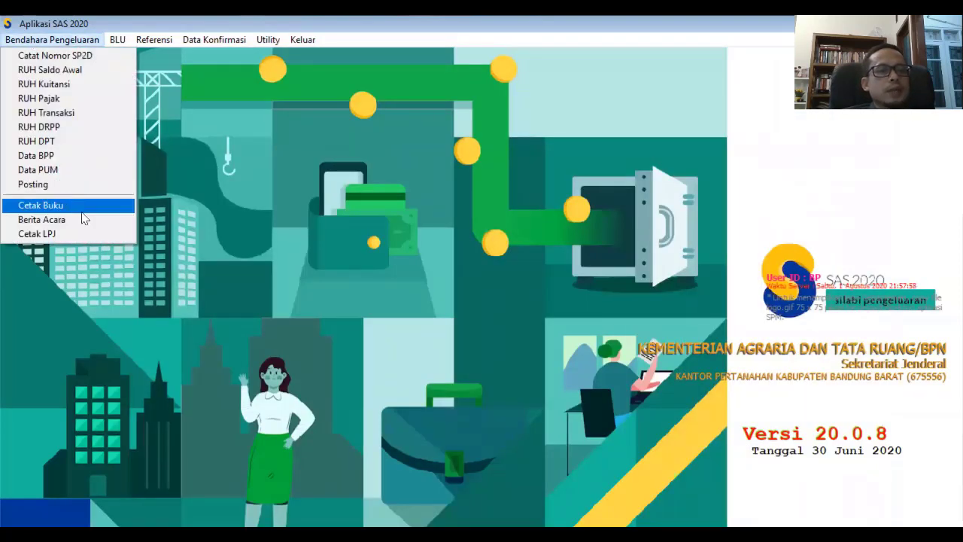
{"action": "left_click", "coordinate": [49, 185]}
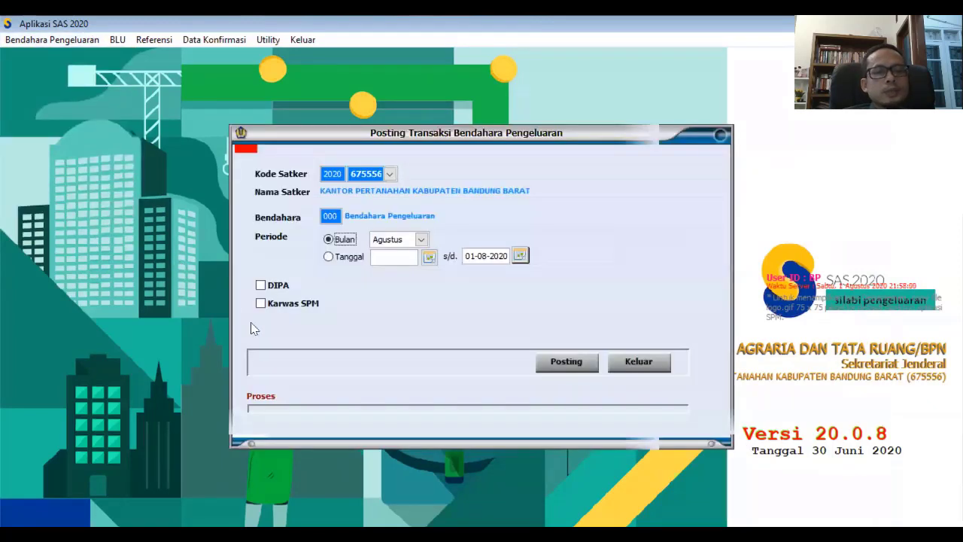
{"action": "left_click", "coordinate": [260, 285]}
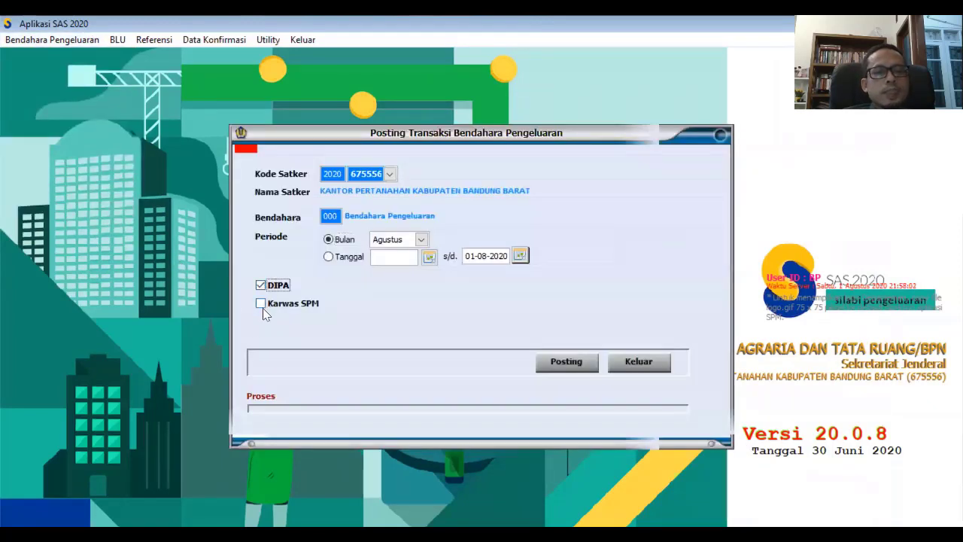
{"action": "left_click", "coordinate": [261, 304]}
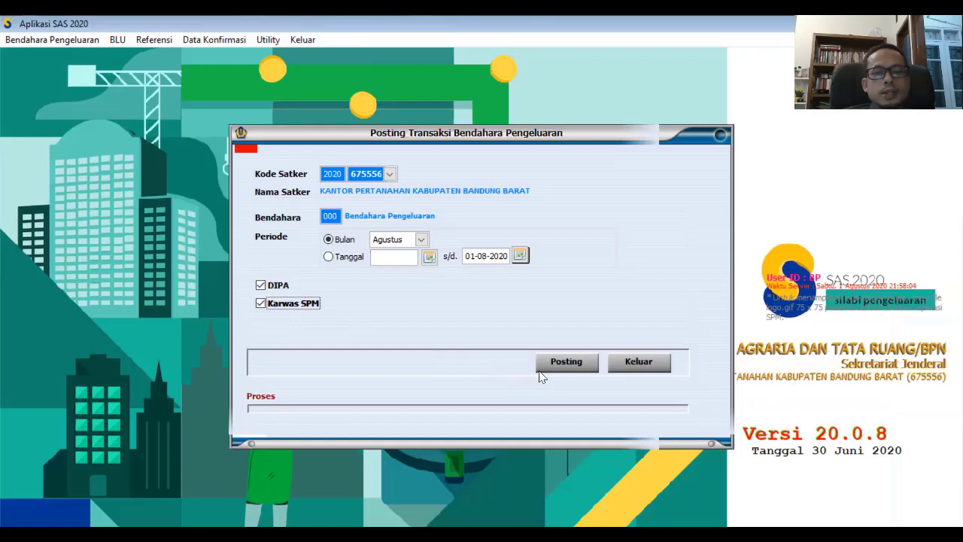
{"action": "left_click", "coordinate": [560, 362]}
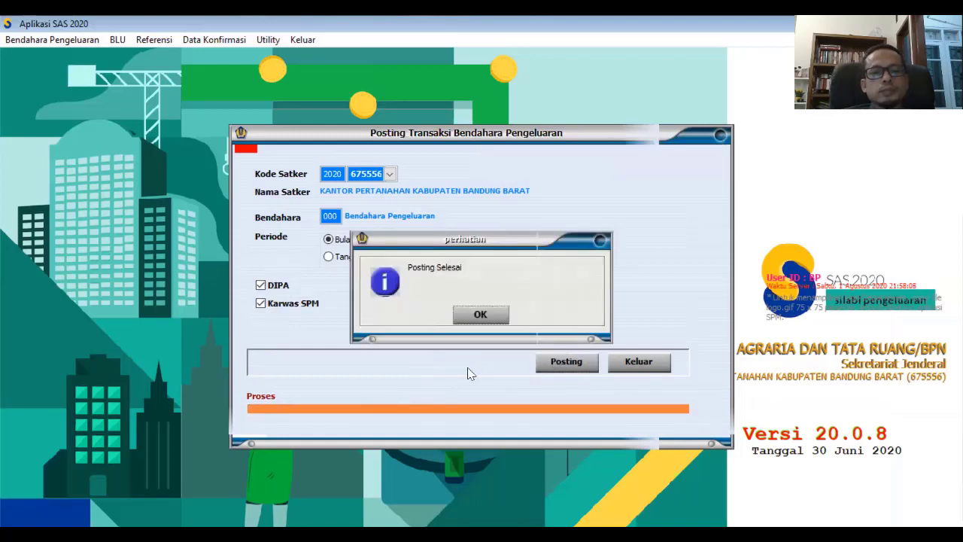
{"action": "left_click", "coordinate": [489, 316]}
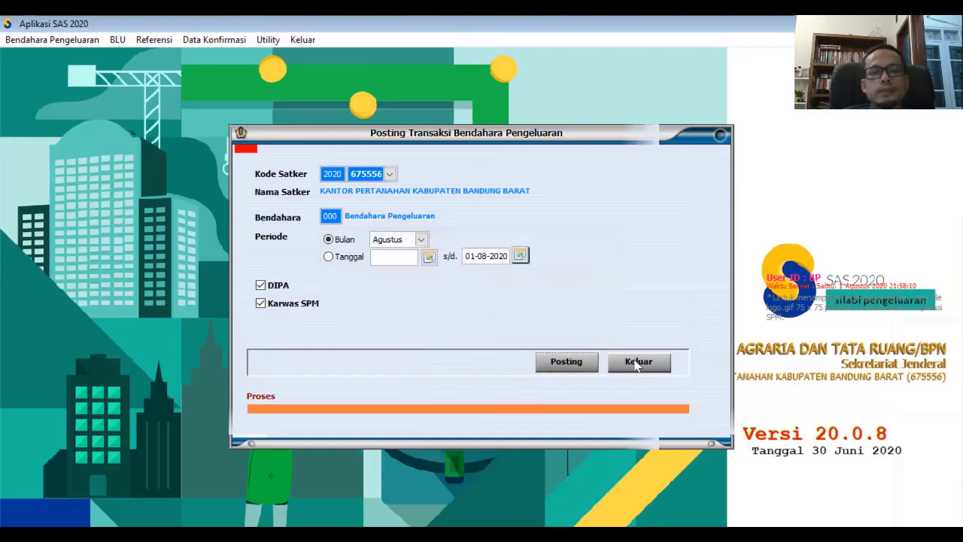
{"action": "left_click", "coordinate": [638, 362]}
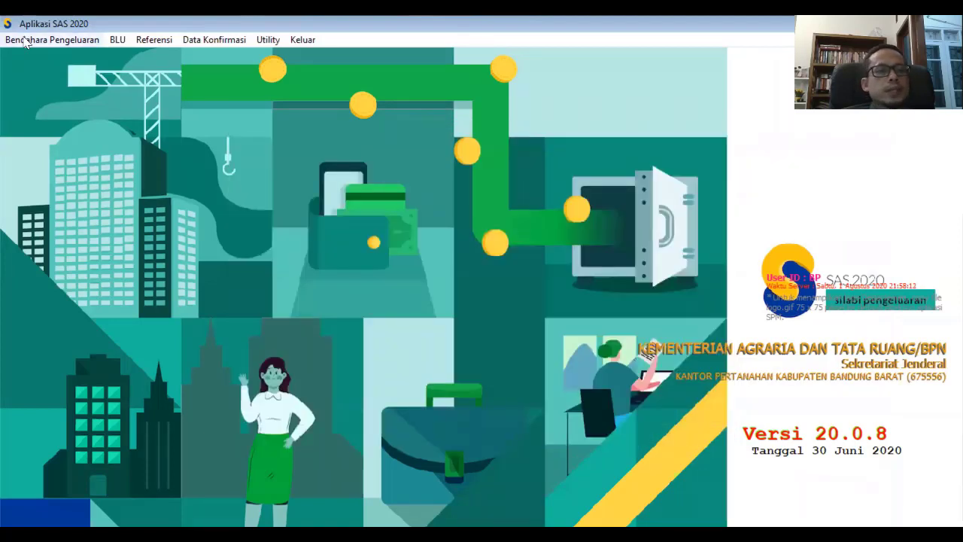
Preview the 01 Buku Kas Umum report for Agustus to check the ATK purchase entry, and close the preview.
{"action": "left_click", "coordinate": [52, 39]}
{"action": "left_click", "coordinate": [41, 205]}
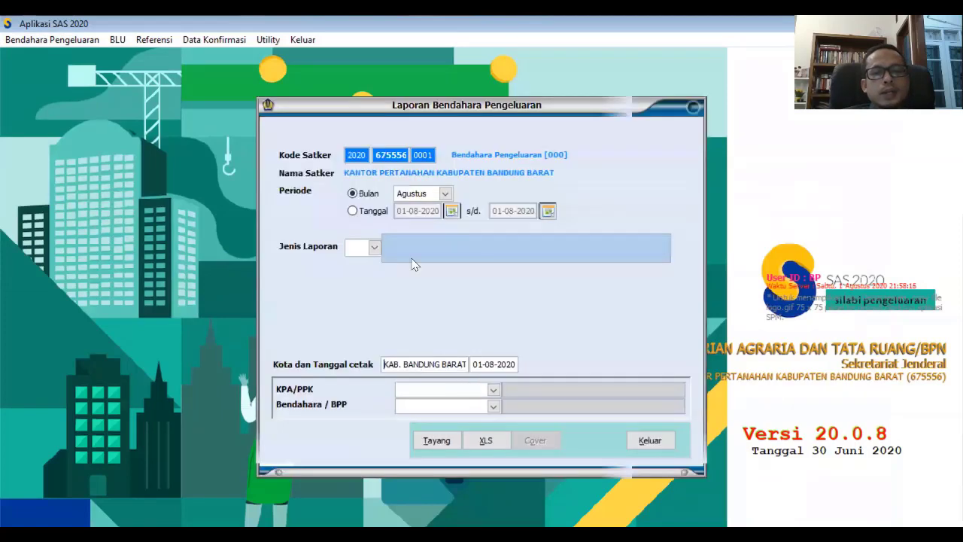
{"action": "left_click", "coordinate": [373, 248]}
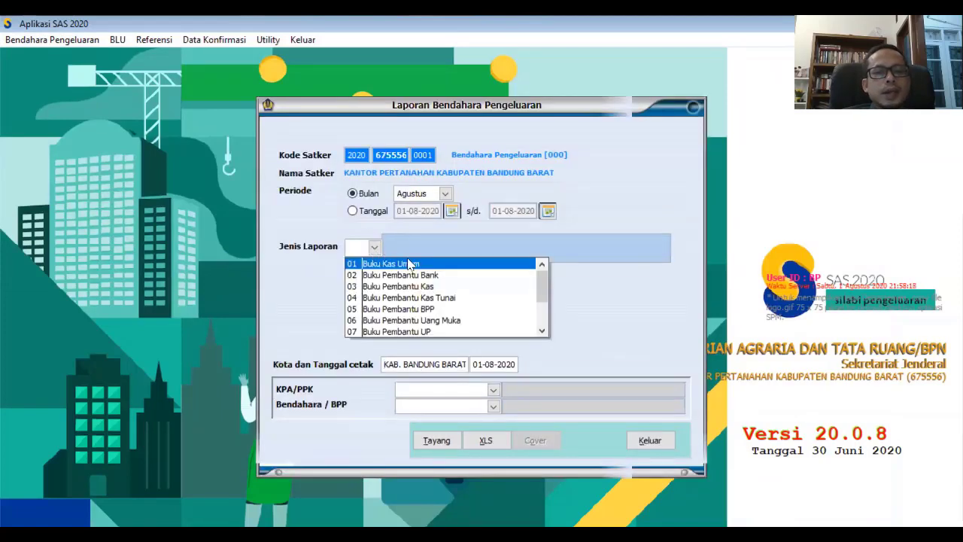
{"action": "left_click", "coordinate": [433, 268]}
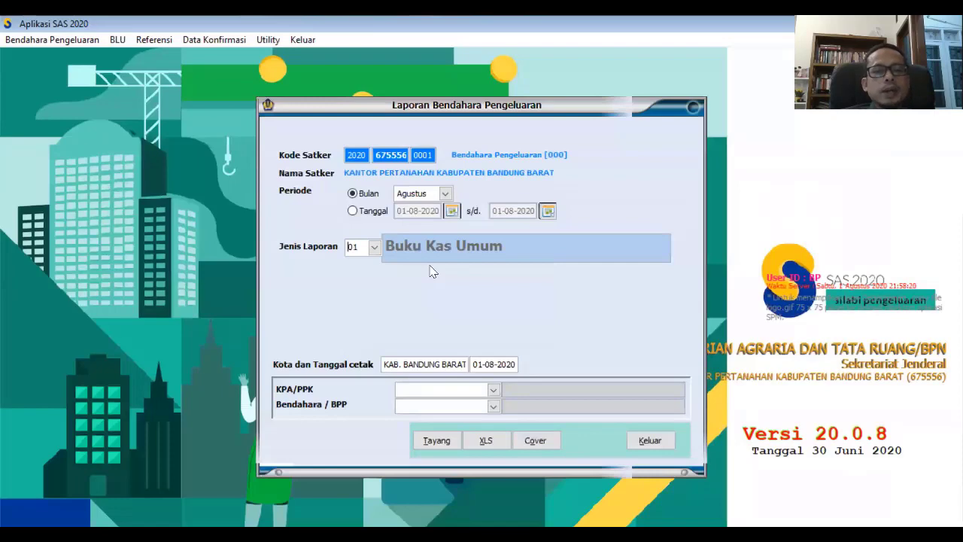
{"action": "left_click", "coordinate": [435, 441]}
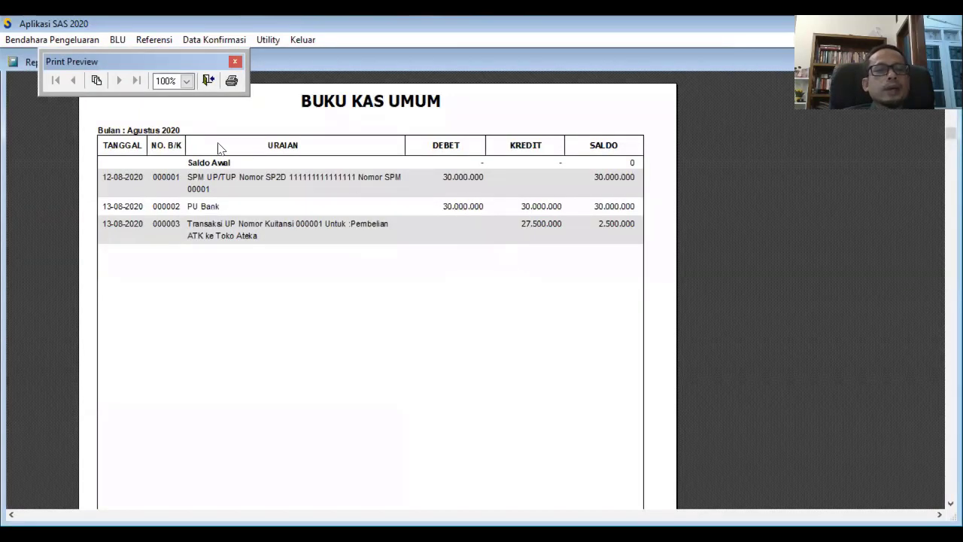
{"action": "left_click", "coordinate": [209, 80]}
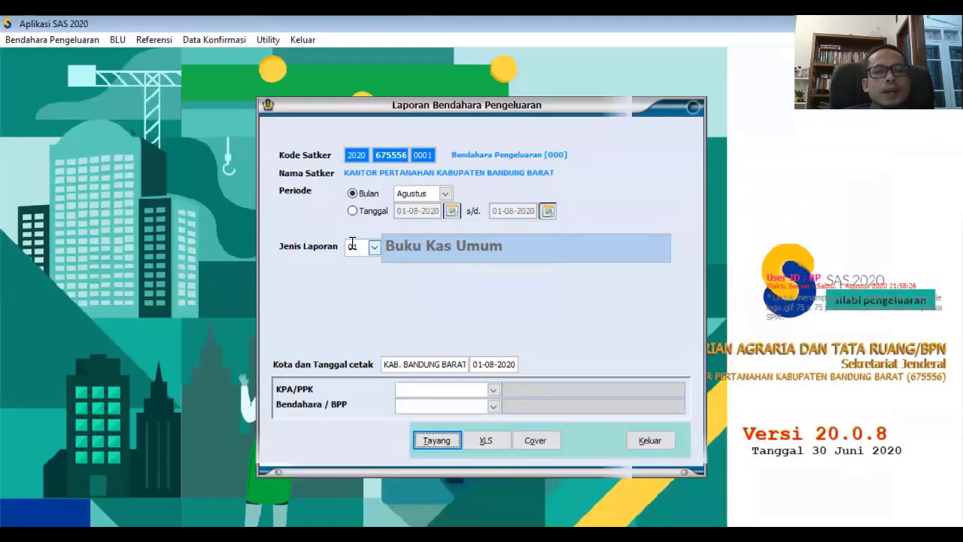
Preview the 04 Buku Pembantu Kas Tunai report for Agustus to check the cash book after the ATK purchase.
{"action": "left_click", "coordinate": [375, 247]}
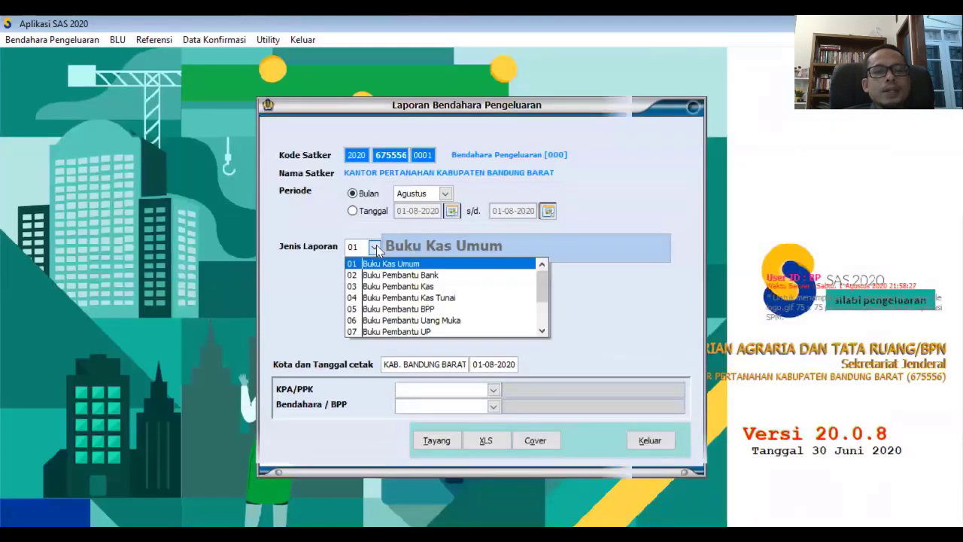
{"action": "left_click", "coordinate": [440, 300]}
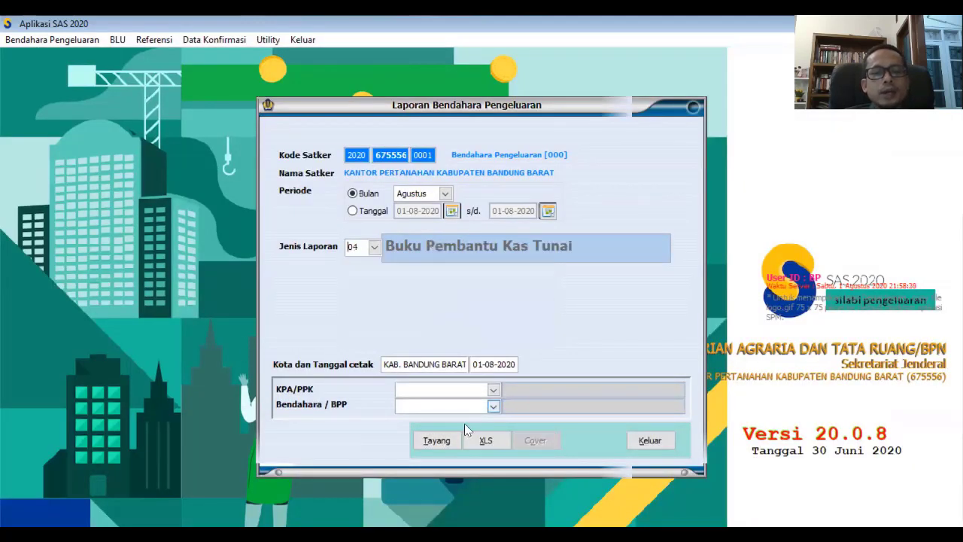
{"action": "left_click", "coordinate": [437, 445]}
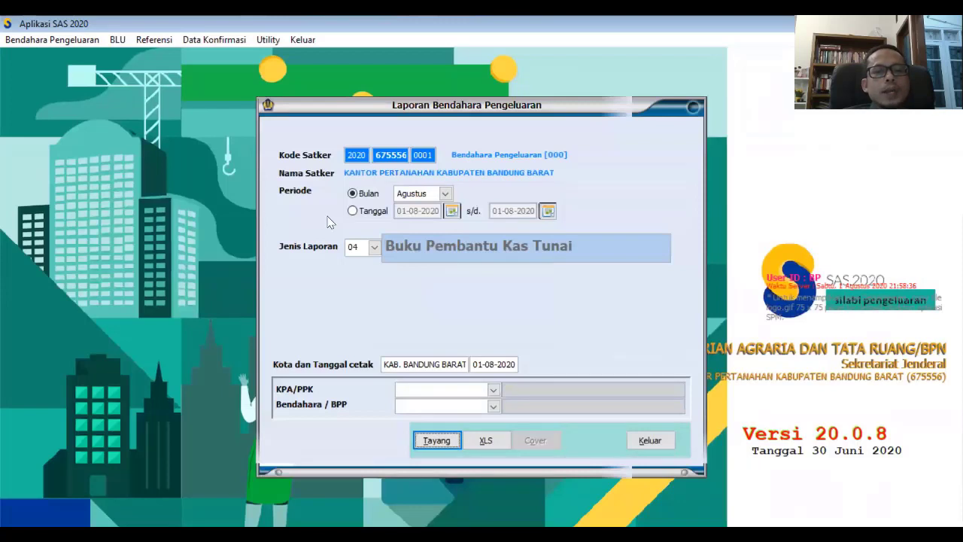
Preview the 07 Buku Pembantu UP report for Agustus to check the ATK purchase entry, and close the preview.
{"action": "left_click", "coordinate": [375, 249]}
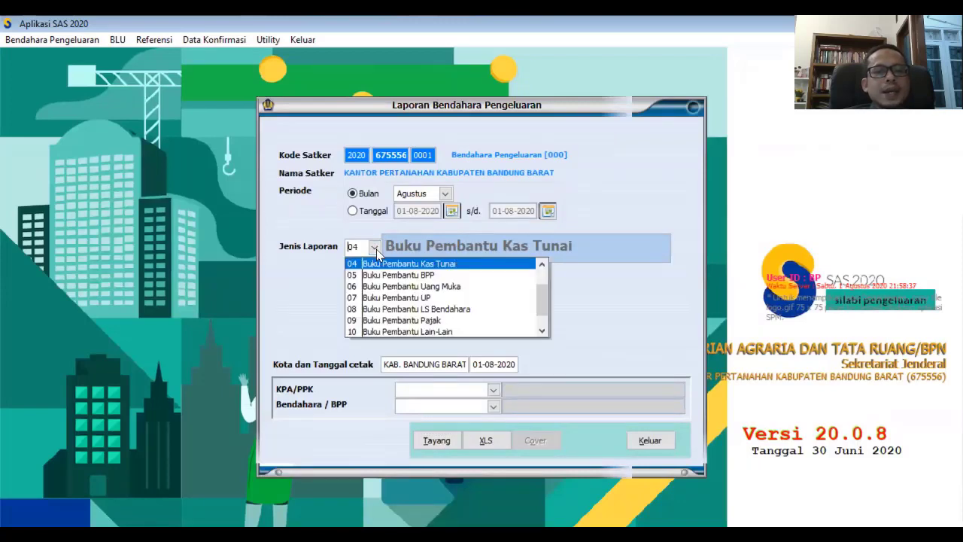
{"action": "left_click", "coordinate": [433, 298]}
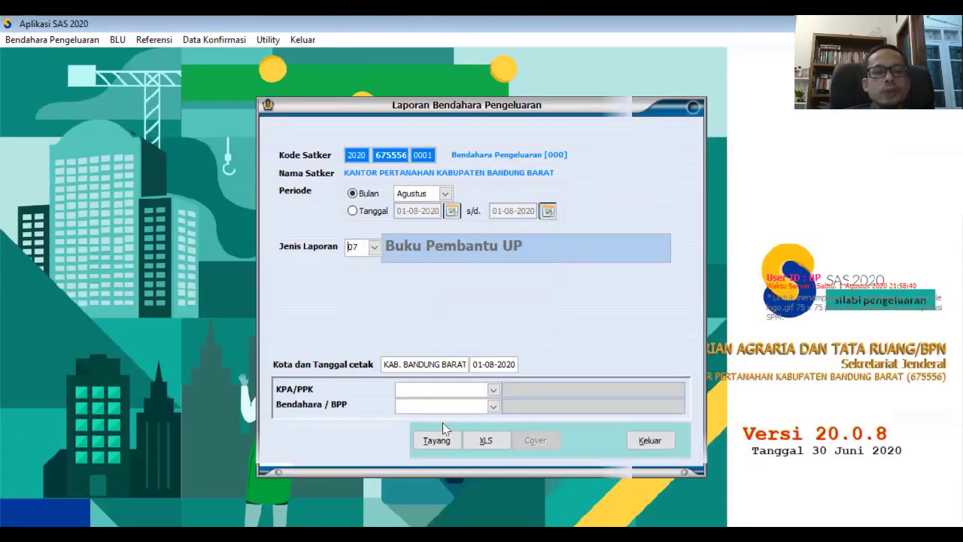
{"action": "left_click", "coordinate": [436, 442]}
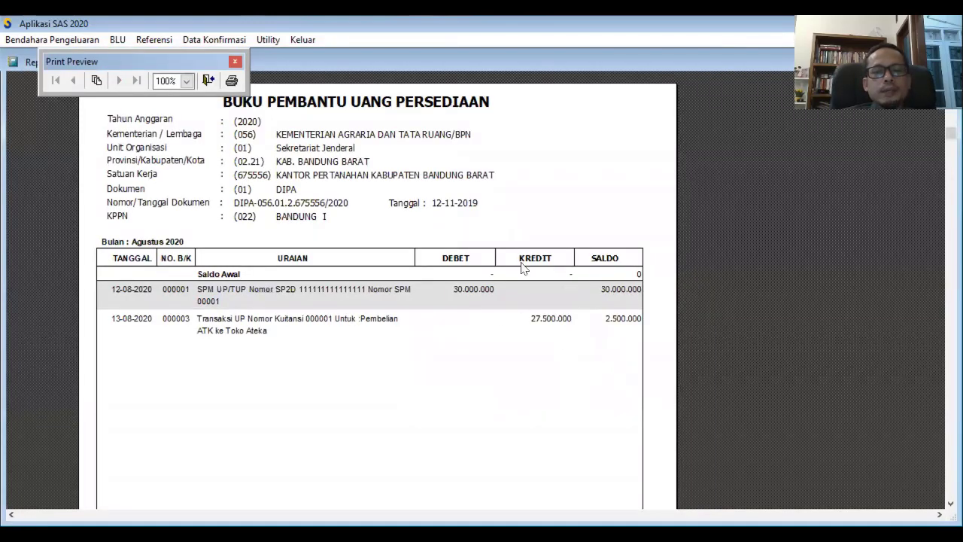
{"action": "left_click", "coordinate": [207, 80]}
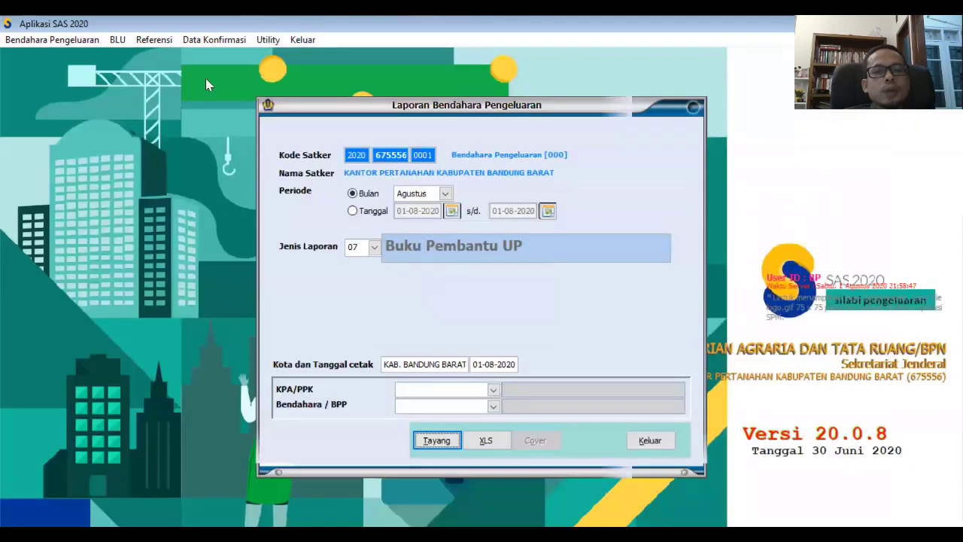
Set the Agustus report to 11 Buku Pengawasan Anggaran Belanja with Prog 01, Keg 5527 and Out 994 Layanan Perkantoran.
{"action": "left_click", "coordinate": [373, 246]}
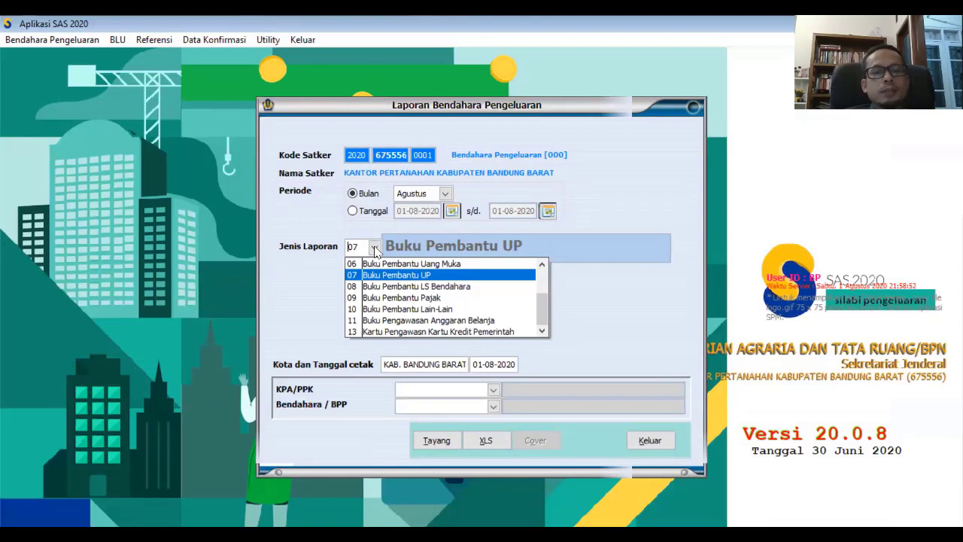
{"action": "left_click", "coordinate": [459, 325]}
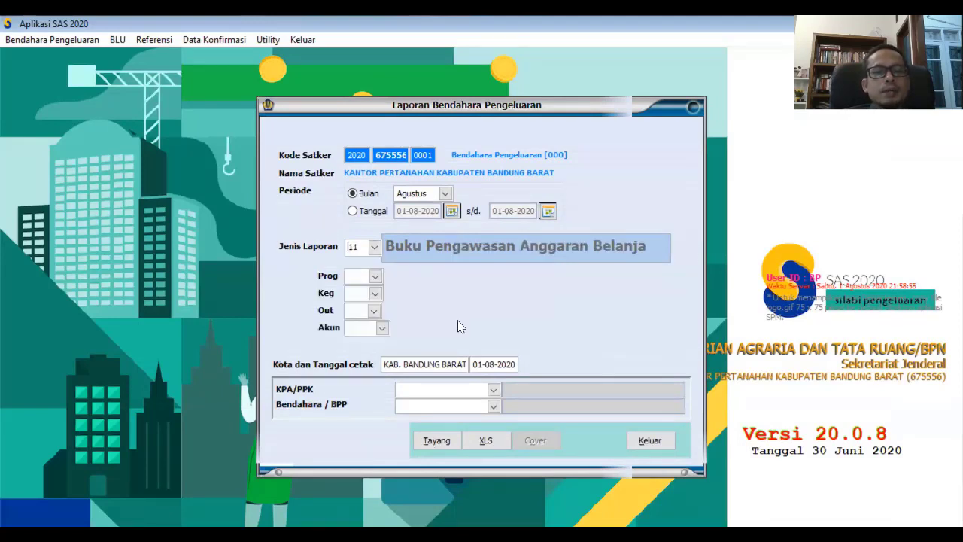
{"action": "left_click", "coordinate": [374, 277]}
{"action": "left_click", "coordinate": [399, 294]}
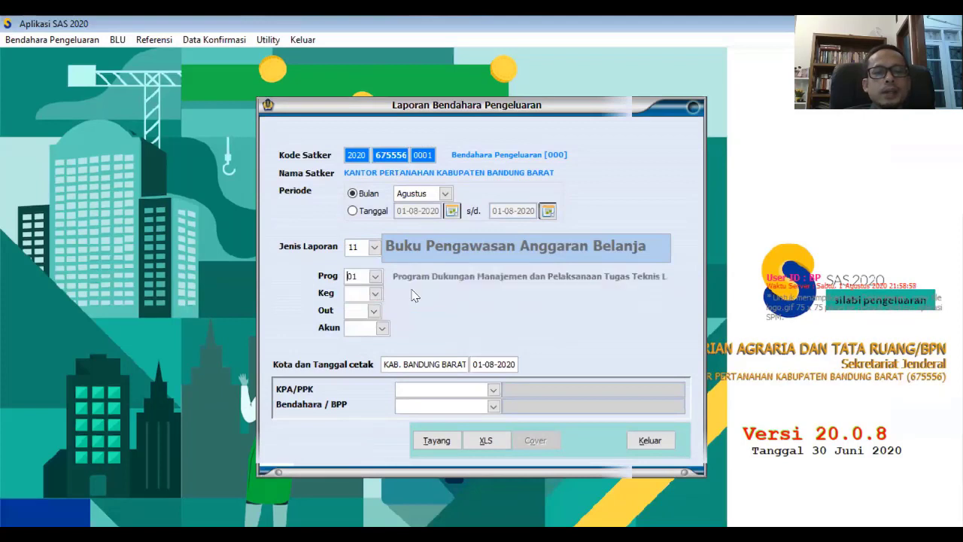
{"action": "left_click", "coordinate": [374, 293]}
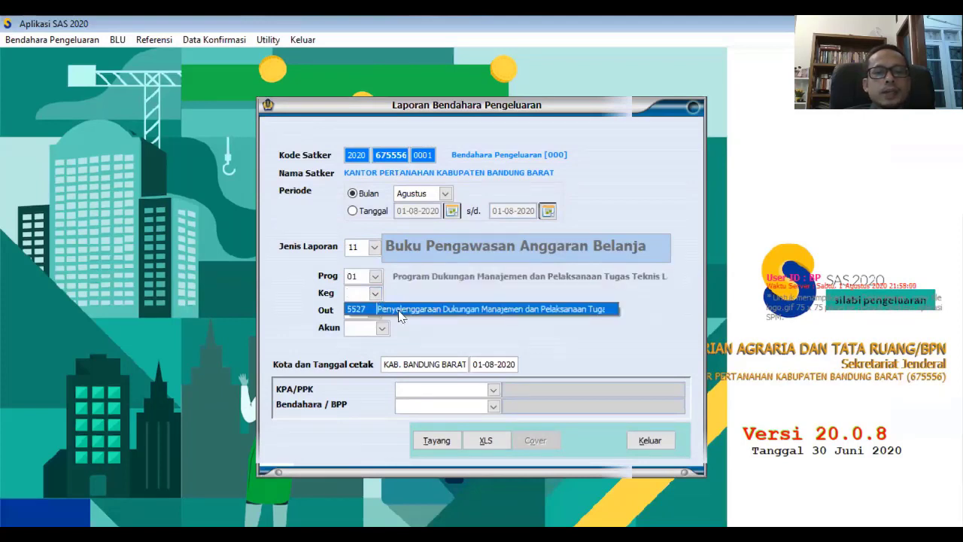
{"action": "left_click", "coordinate": [379, 309]}
{"action": "left_click", "coordinate": [375, 310]}
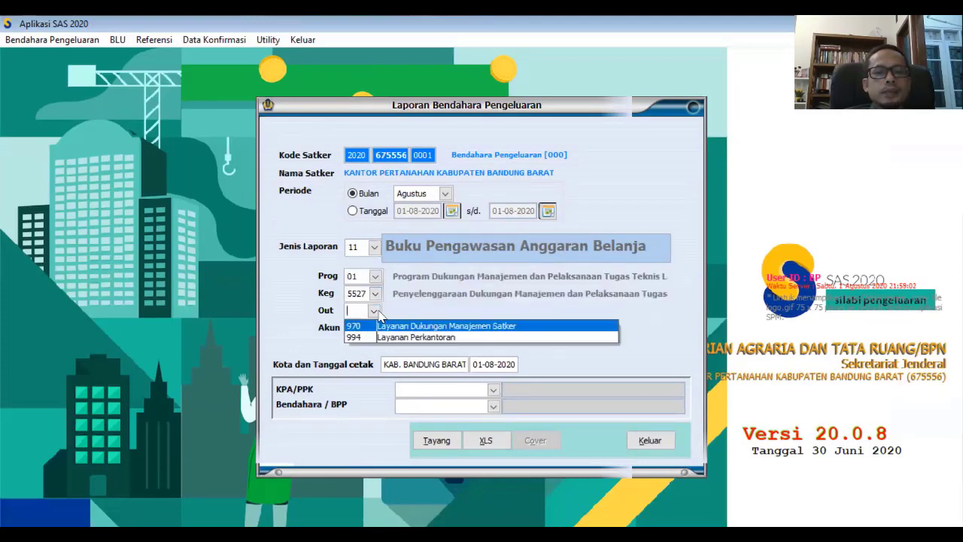
{"action": "left_click", "coordinate": [410, 337]}
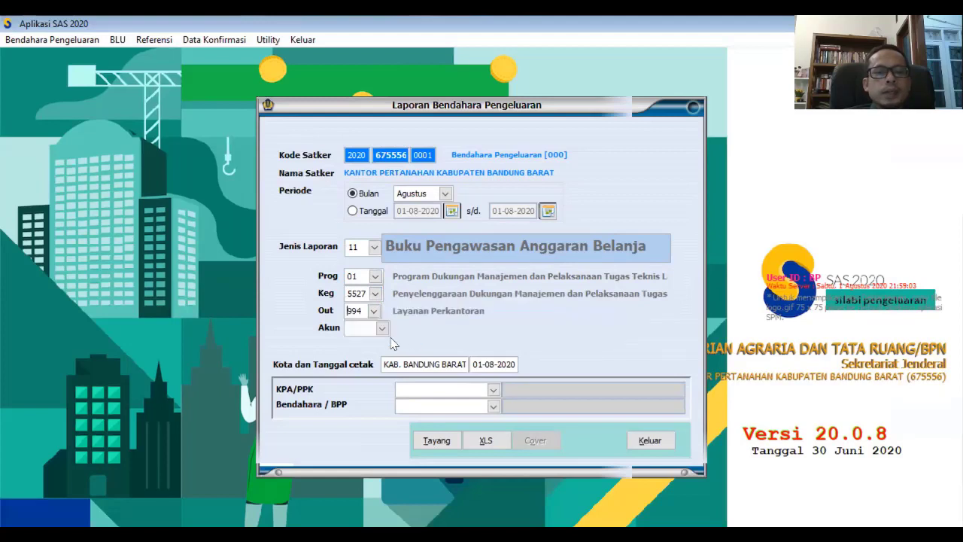
Preview the Buku Pengawasan Anggaran Belanja for Akun 521111 Belanja Keperluan Perkantoran, and close the preview and the report form.
{"action": "left_click", "coordinate": [382, 329]}
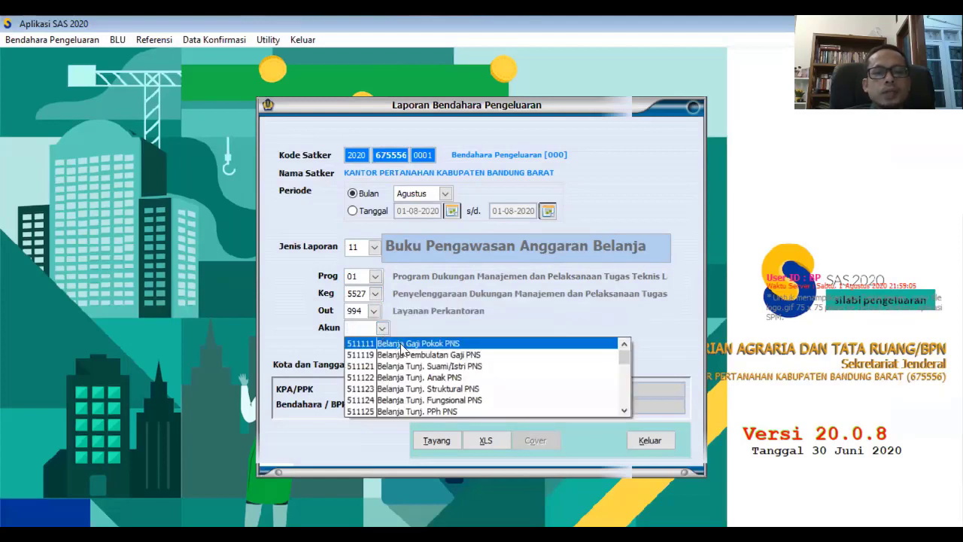
{"action": "left_click", "coordinate": [624, 410]}
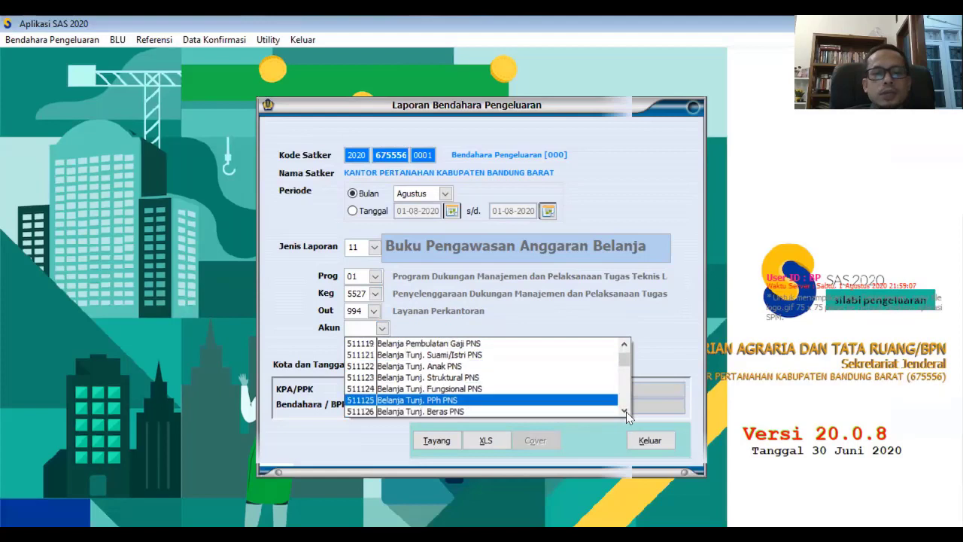
{"action": "left_click", "coordinate": [624, 411]}
{"action": "left_click", "coordinate": [624, 411]}
{"action": "left_click", "coordinate": [623, 410]}
{"action": "left_click", "coordinate": [623, 411]}
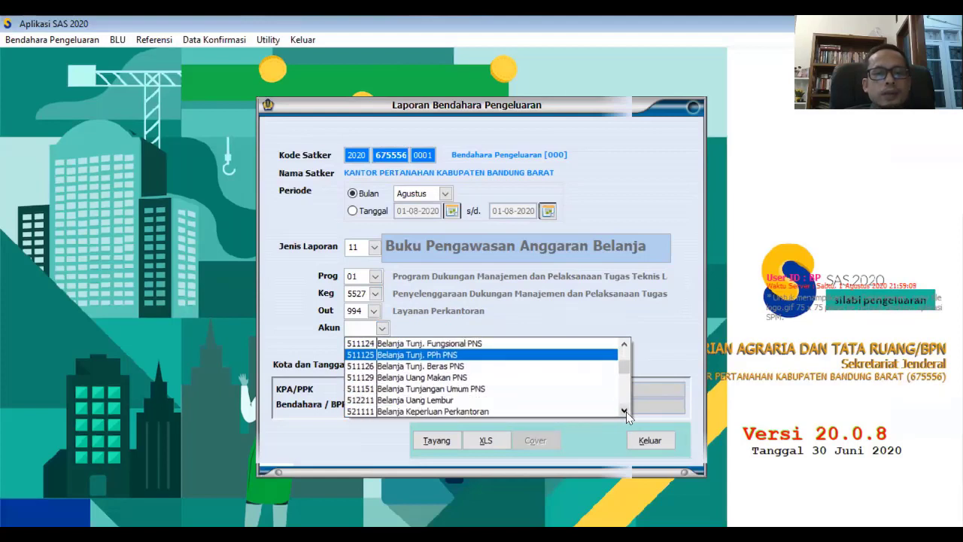
{"action": "left_click", "coordinate": [624, 410]}
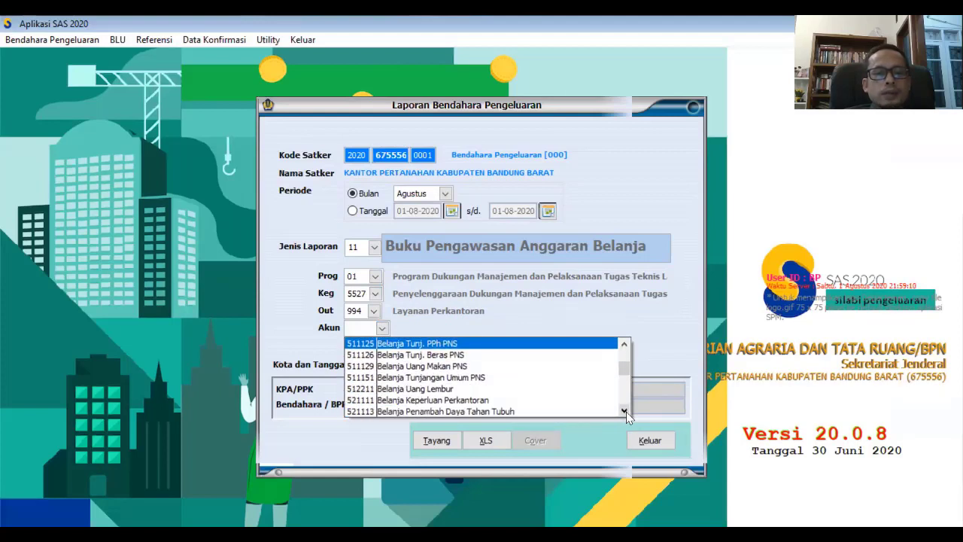
{"action": "left_click", "coordinate": [457, 400]}
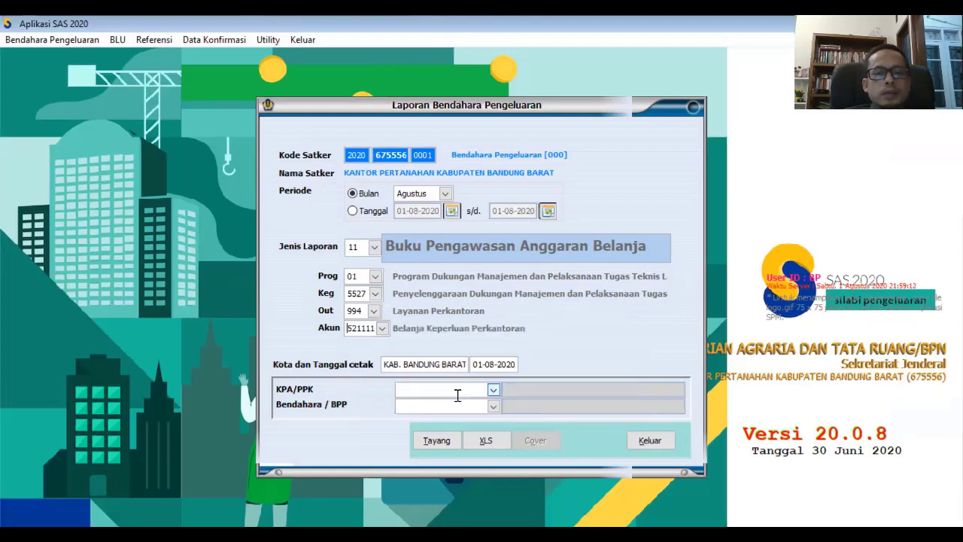
{"action": "left_click", "coordinate": [437, 442]}
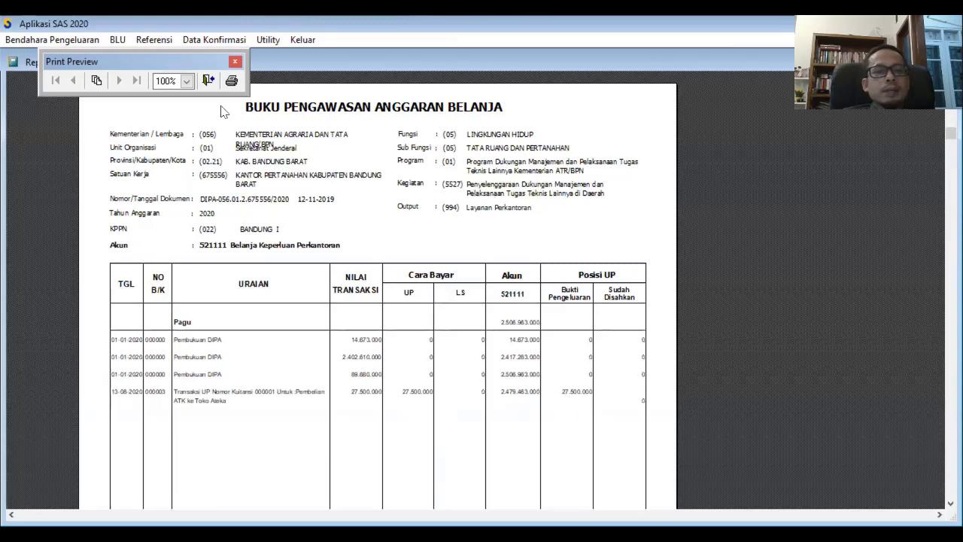
{"action": "left_click", "coordinate": [235, 61]}
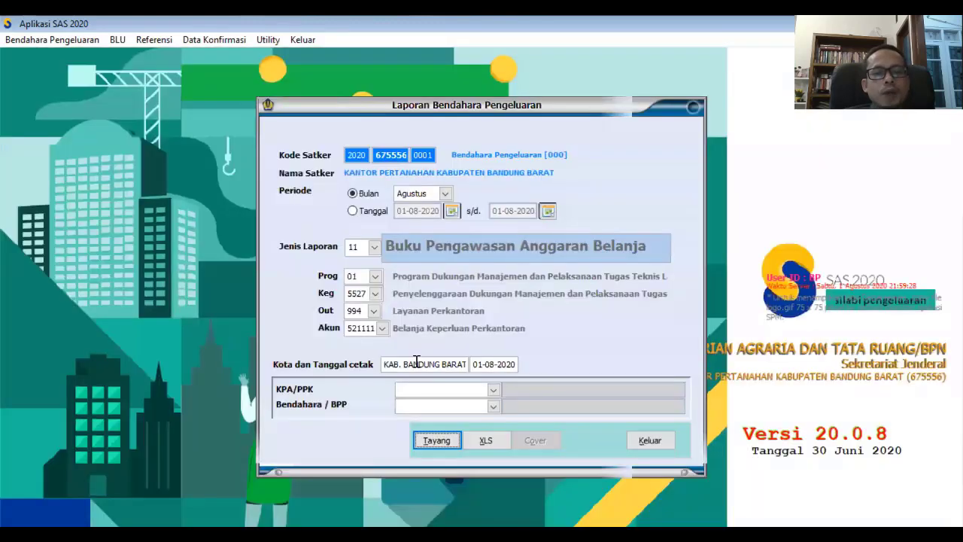
{"action": "left_click", "coordinate": [648, 440]}
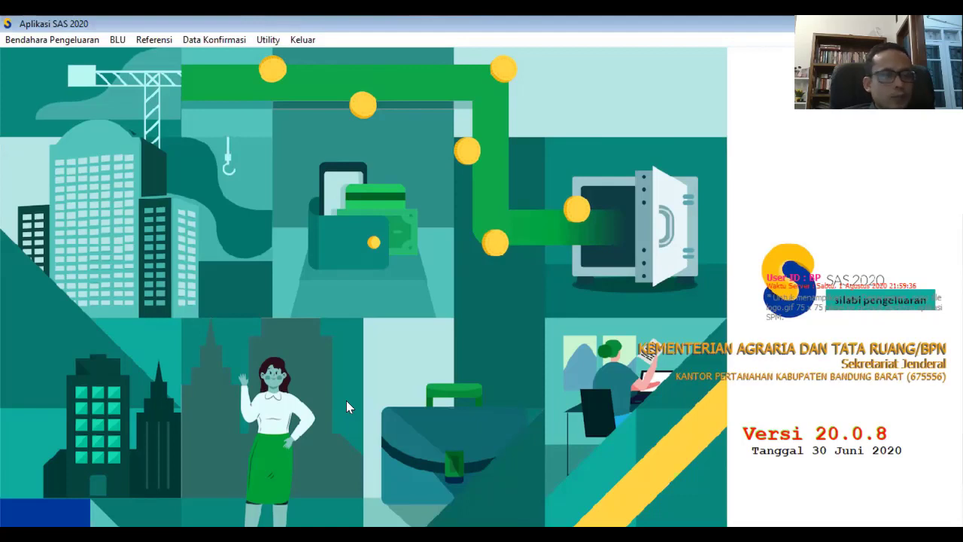
Record 09 Pungut Pajak transactions in RUH Transaksi for both taxes of receipt 000001 (PPH Pasal 22 and PPN), dated 13-08-2020, and save them.
{"action": "left_click", "coordinate": [33, 44]}
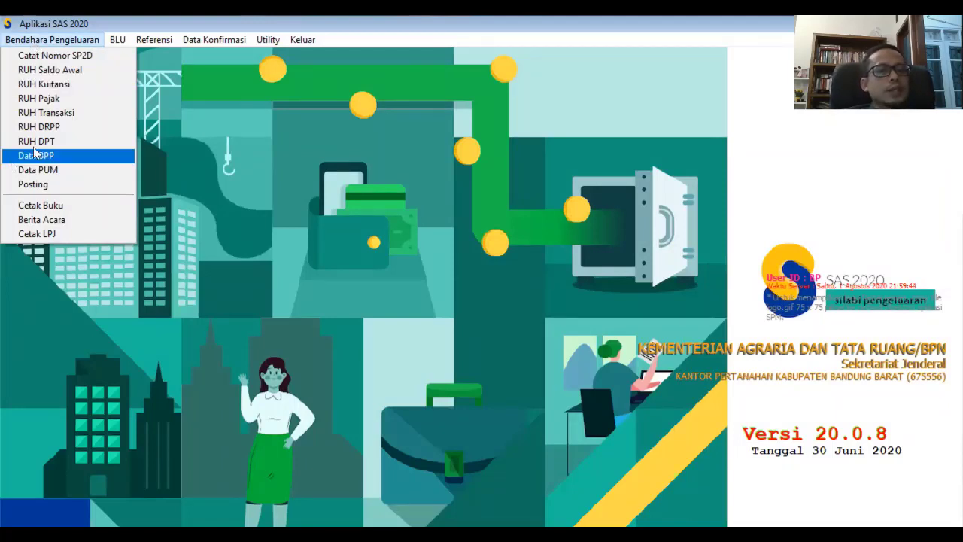
{"action": "left_click", "coordinate": [58, 113]}
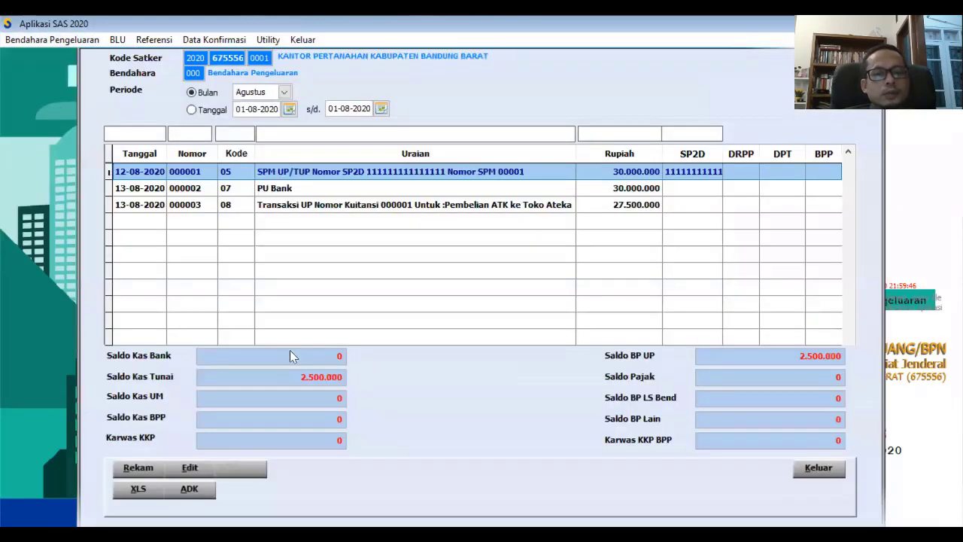
{"action": "left_click", "coordinate": [142, 469]}
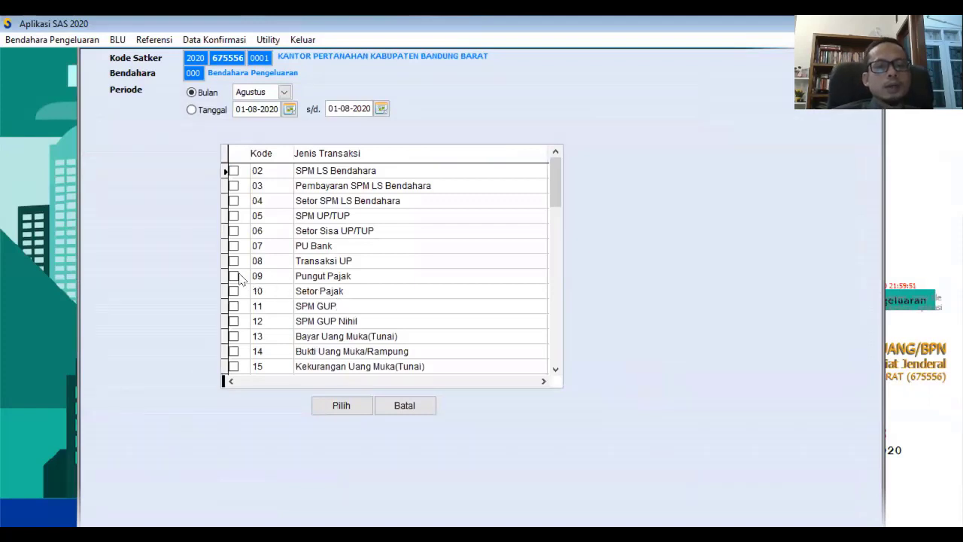
{"action": "left_click", "coordinate": [234, 276]}
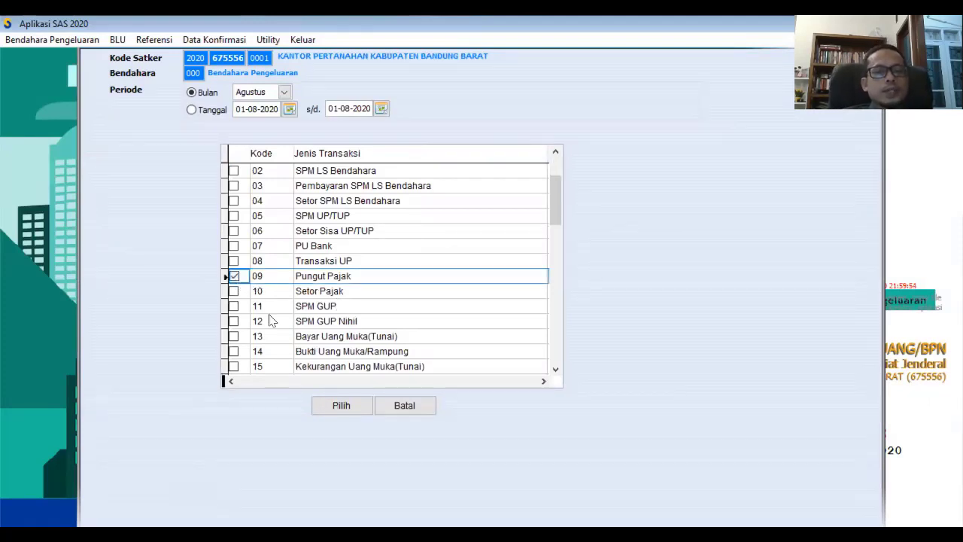
{"action": "left_click", "coordinate": [348, 416]}
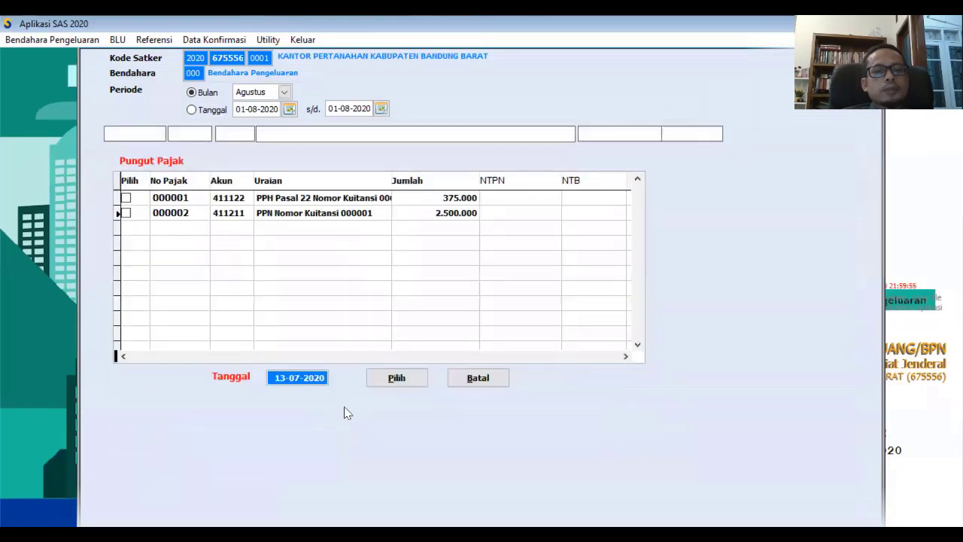
{"action": "left_click", "coordinate": [126, 200]}
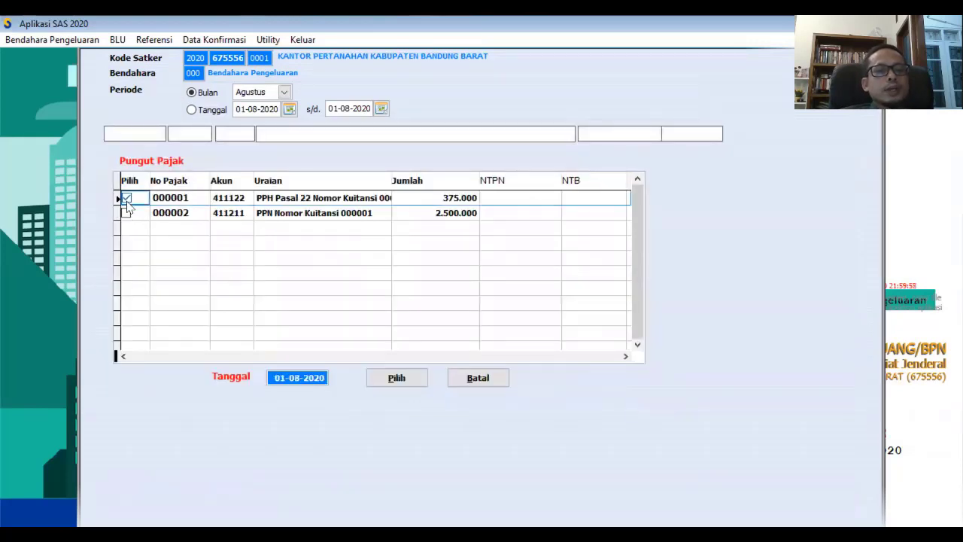
{"action": "left_click", "coordinate": [126, 214]}
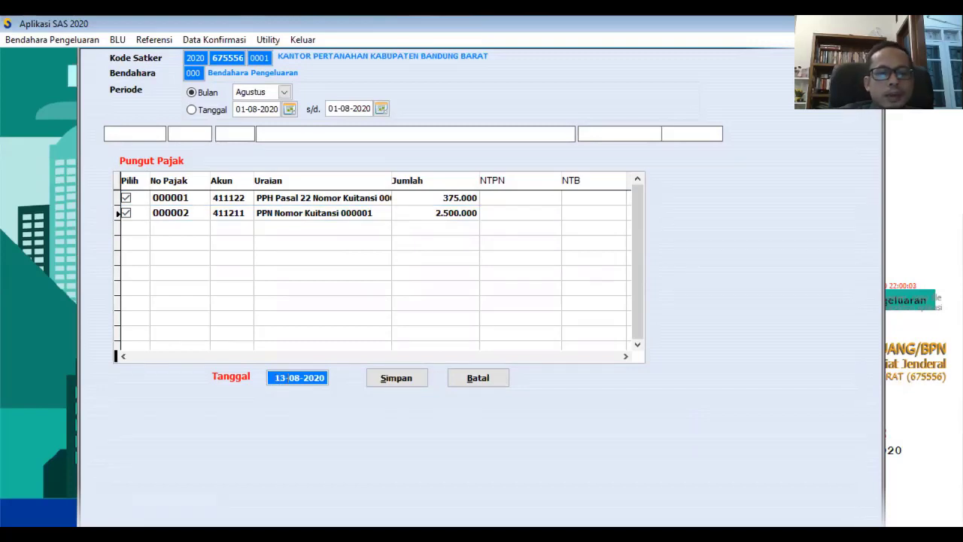
{"action": "left_click", "coordinate": [397, 380]}
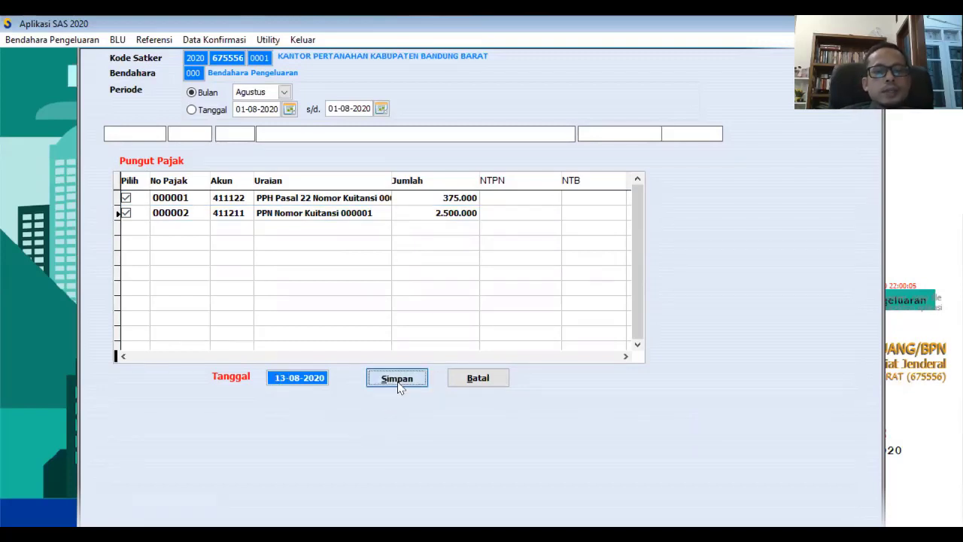
{"action": "left_click", "coordinate": [478, 315]}
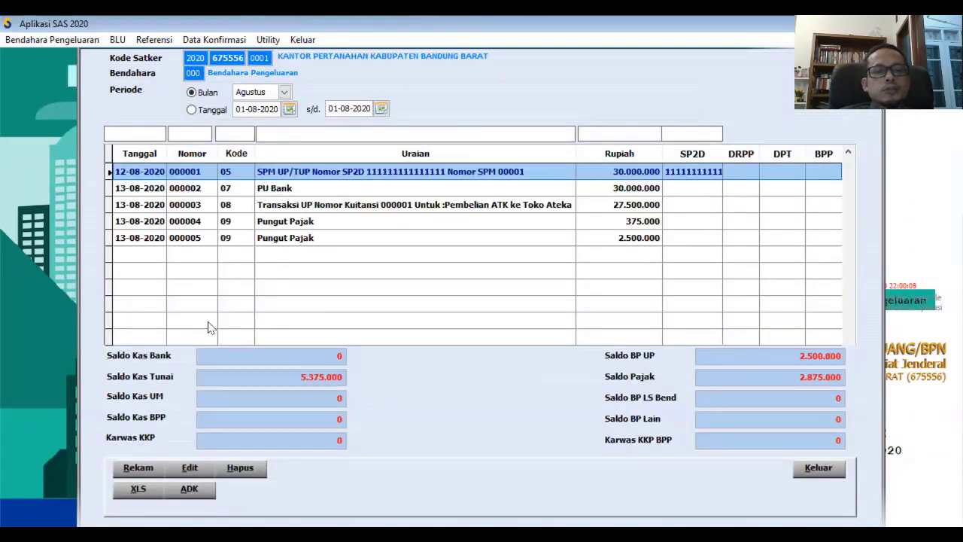
Start a new 10 Setor Pajak transaction and select both collected taxes, 000001 and 000002.
{"action": "left_click", "coordinate": [138, 467]}
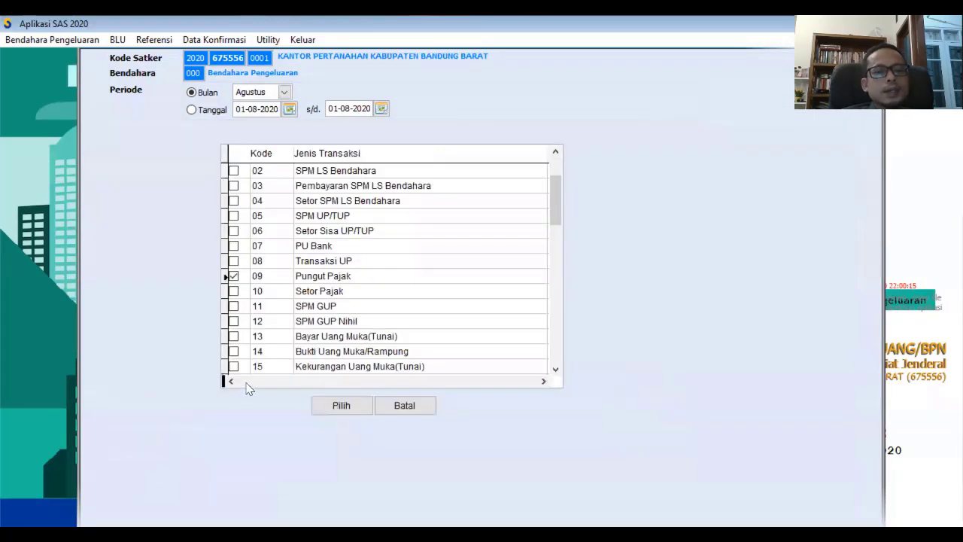
{"action": "left_click", "coordinate": [233, 292]}
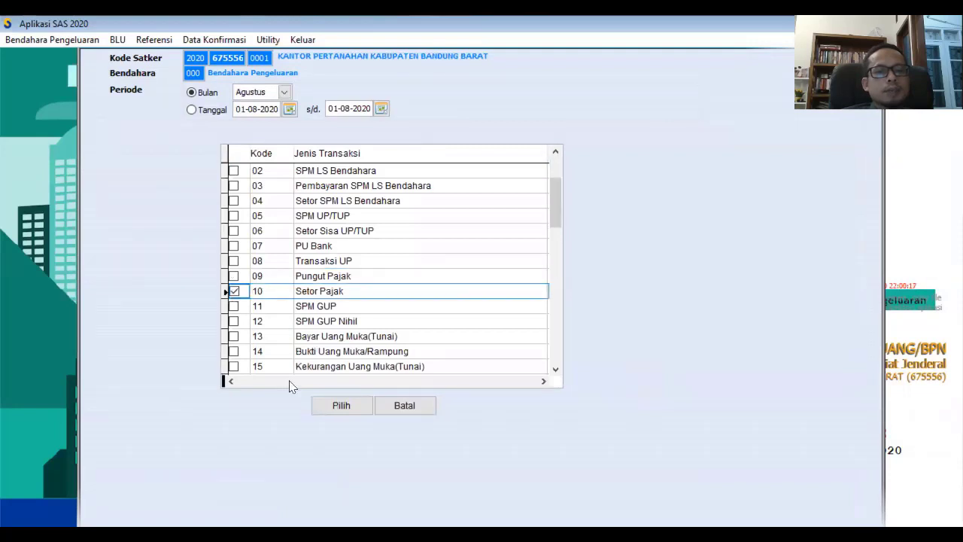
{"action": "left_click", "coordinate": [339, 406]}
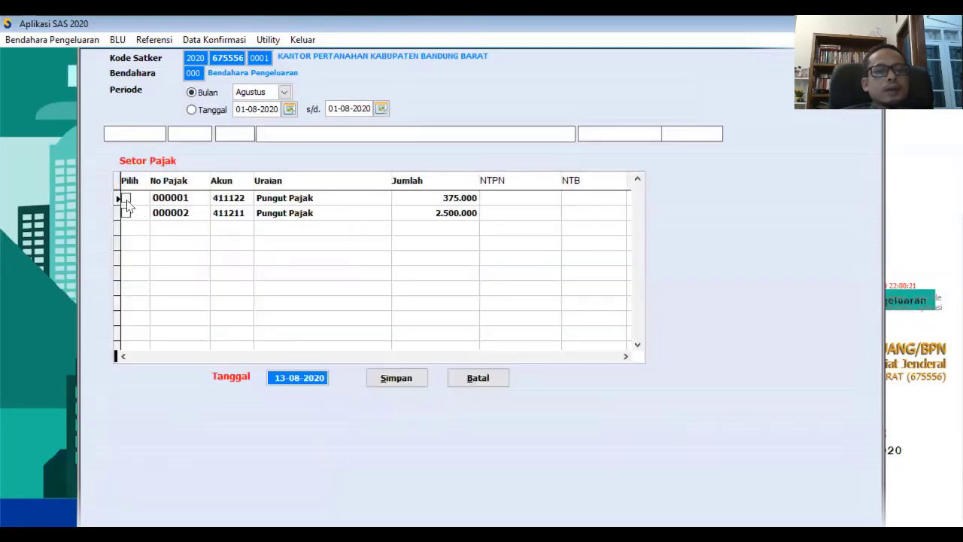
{"action": "left_click", "coordinate": [126, 199]}
{"action": "left_click", "coordinate": [125, 213]}
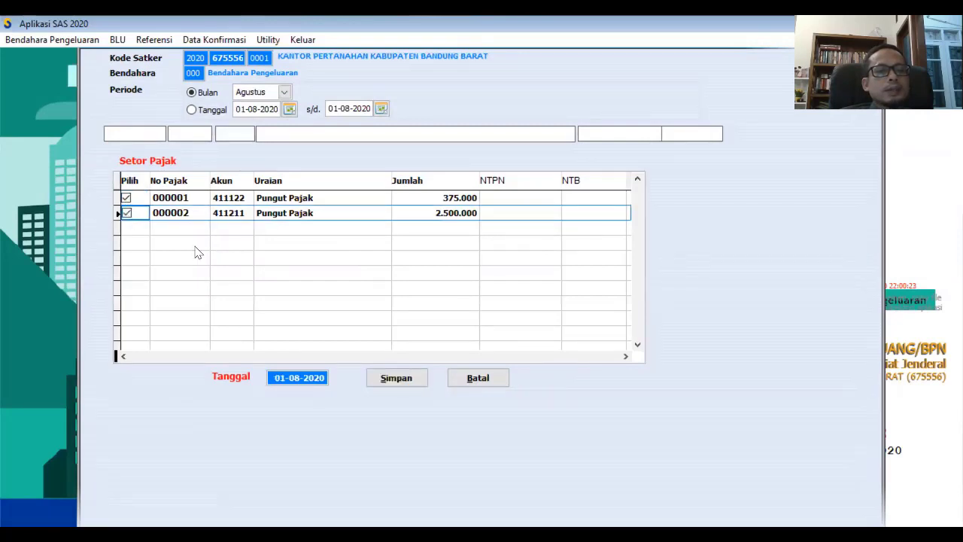
Enter NTPN 444 and NTB 777 for tax 000001, and NTPN 333 and NTB 444 for tax 000002.
{"action": "left_click", "coordinate": [501, 197]}
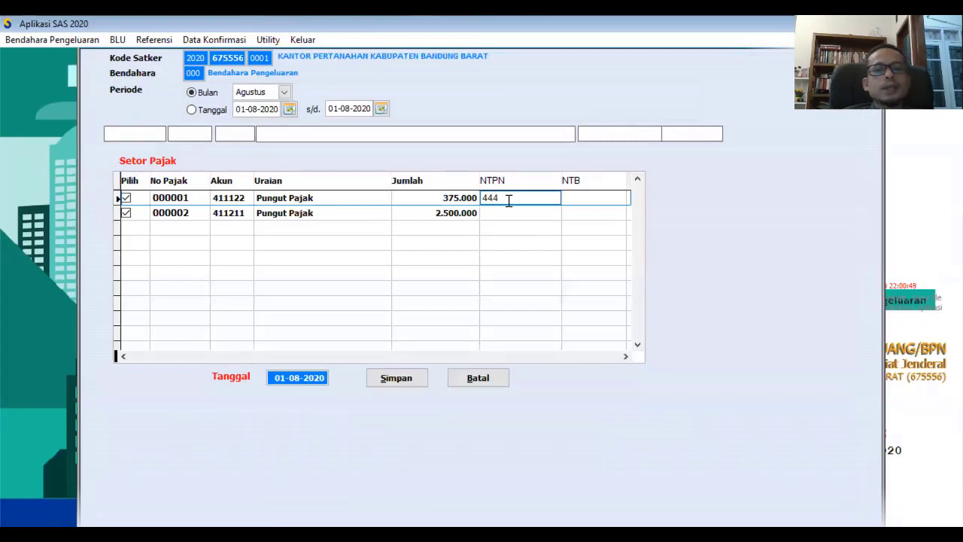
{"action": "left_click", "coordinate": [581, 198]}
{"action": "type", "text": "777"}
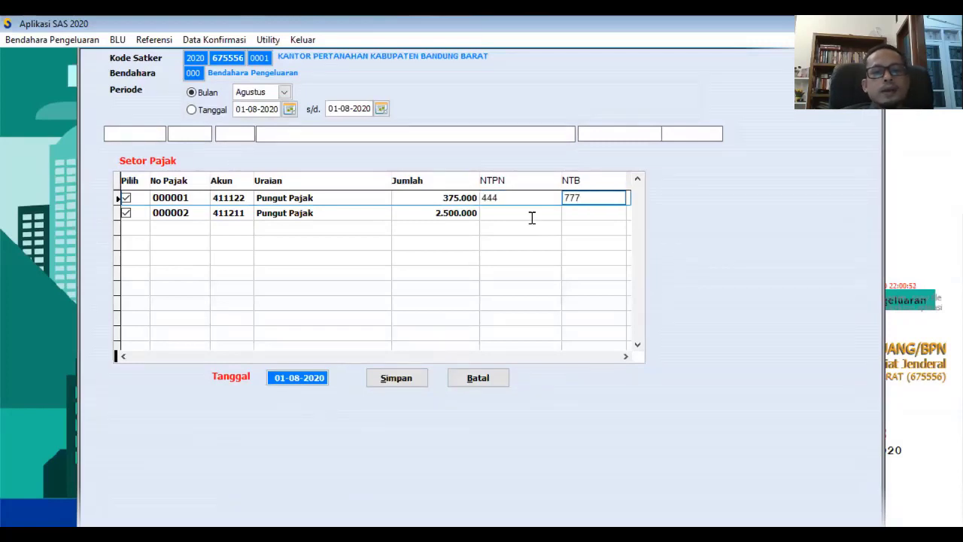
{"action": "left_click", "coordinate": [516, 216]}
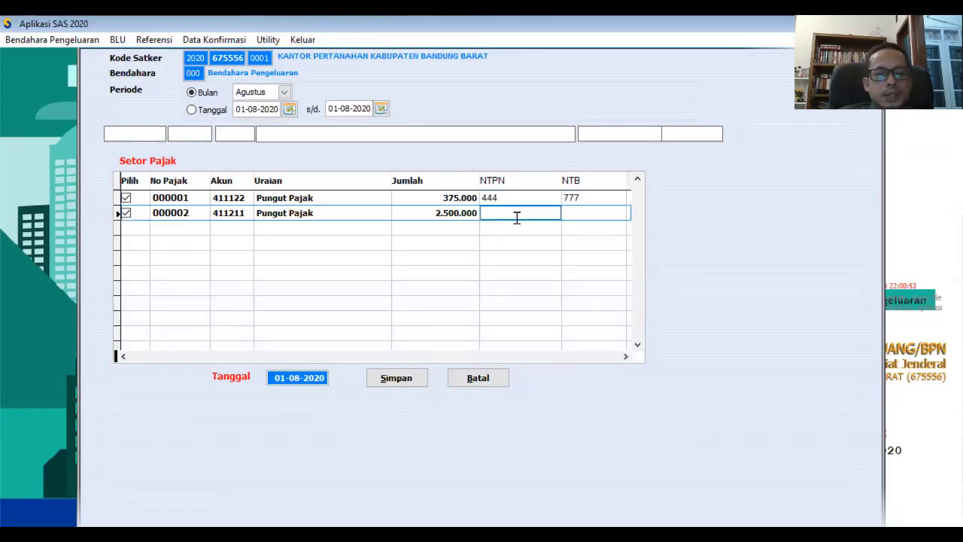
{"action": "type", "text": "333"}
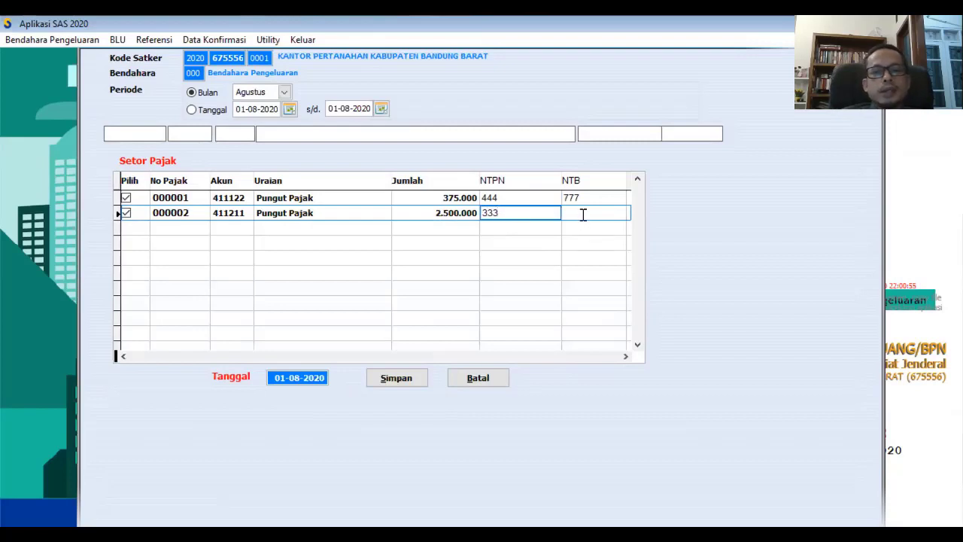
{"action": "left_click", "coordinate": [583, 215]}
{"action": "type", "text": "444"}
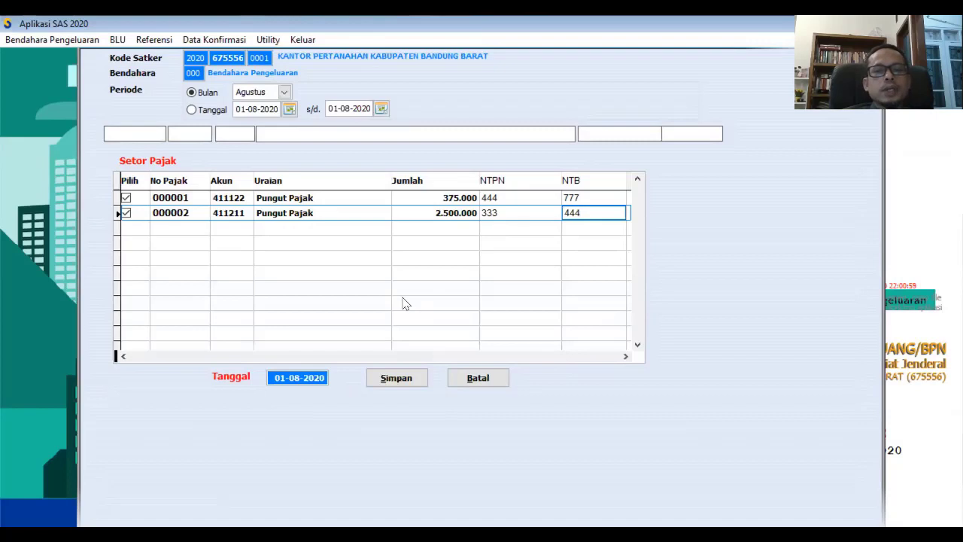
Set the tax deposit date to 13-08-2020 and save both Setor Pajak transactions.
{"action": "left_click", "coordinate": [277, 380]}
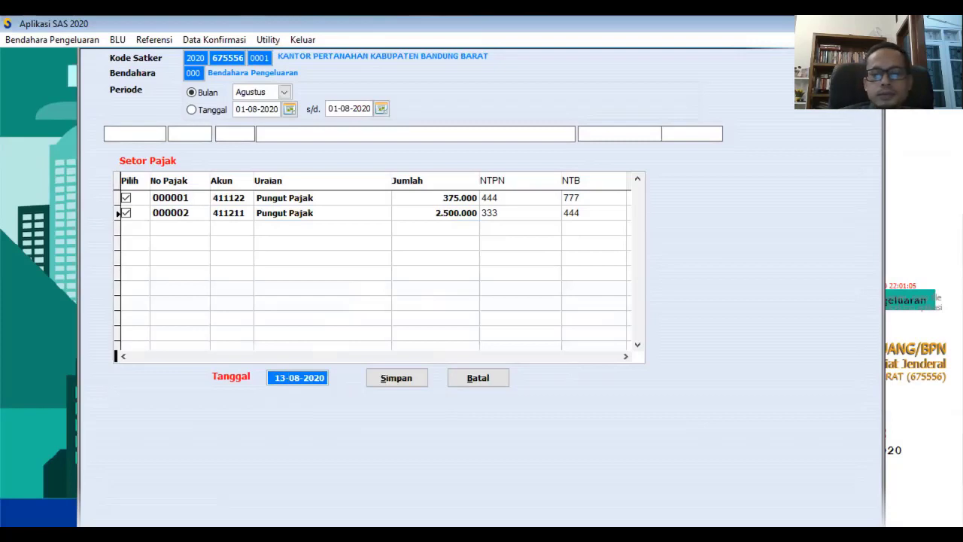
{"action": "left_click", "coordinate": [396, 382]}
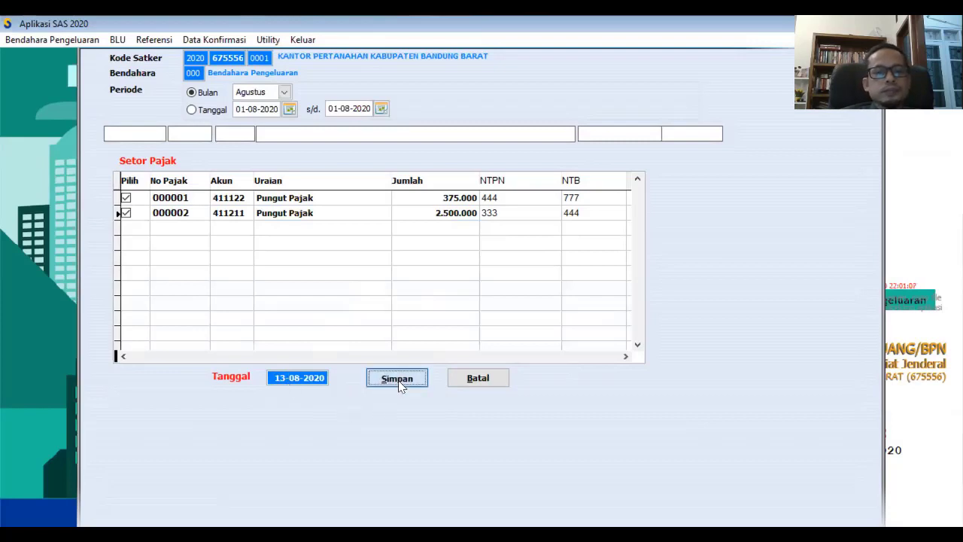
{"action": "left_click", "coordinate": [485, 315]}
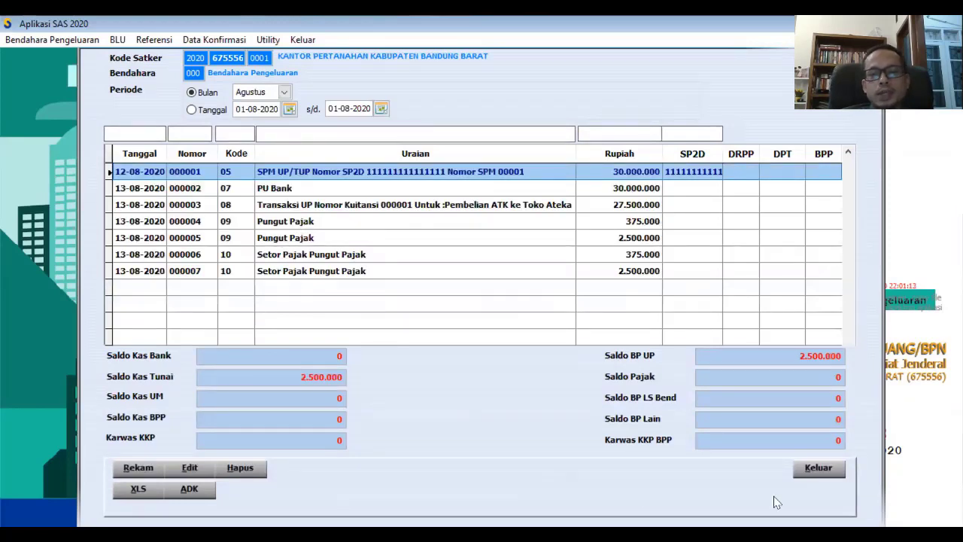
Post the expenditure treasurer's transactions for Agustus with DIPA and Karwas SPM included.
{"action": "left_click", "coordinate": [817, 469]}
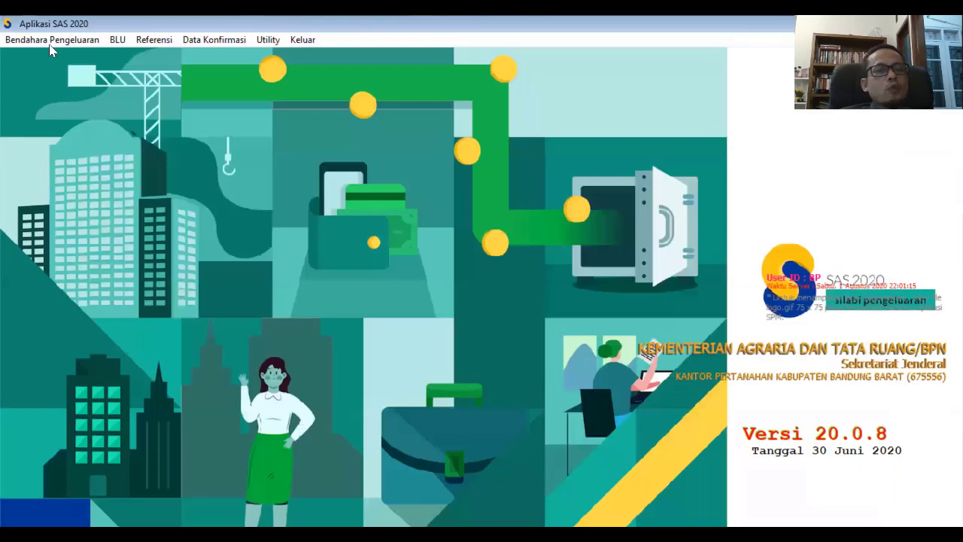
{"action": "left_click", "coordinate": [37, 39]}
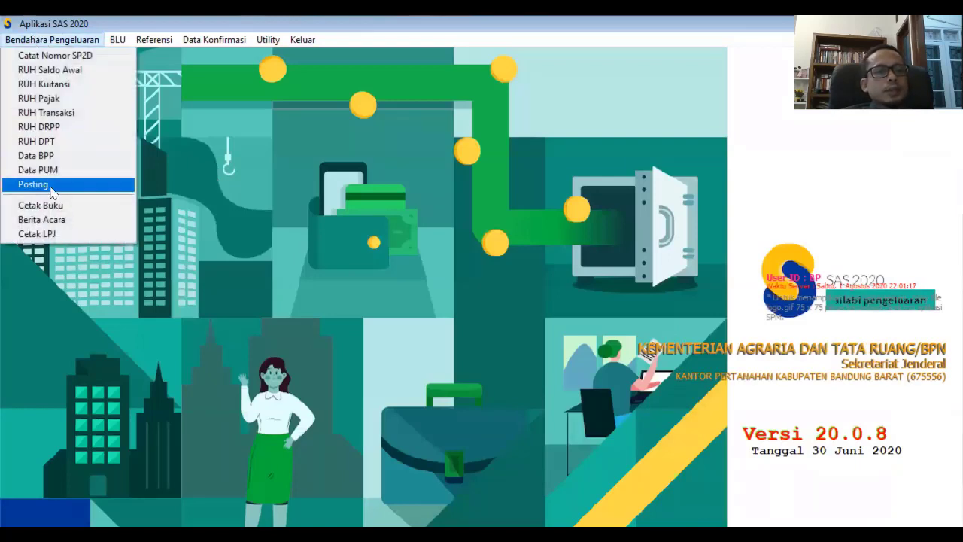
{"action": "left_click", "coordinate": [50, 187]}
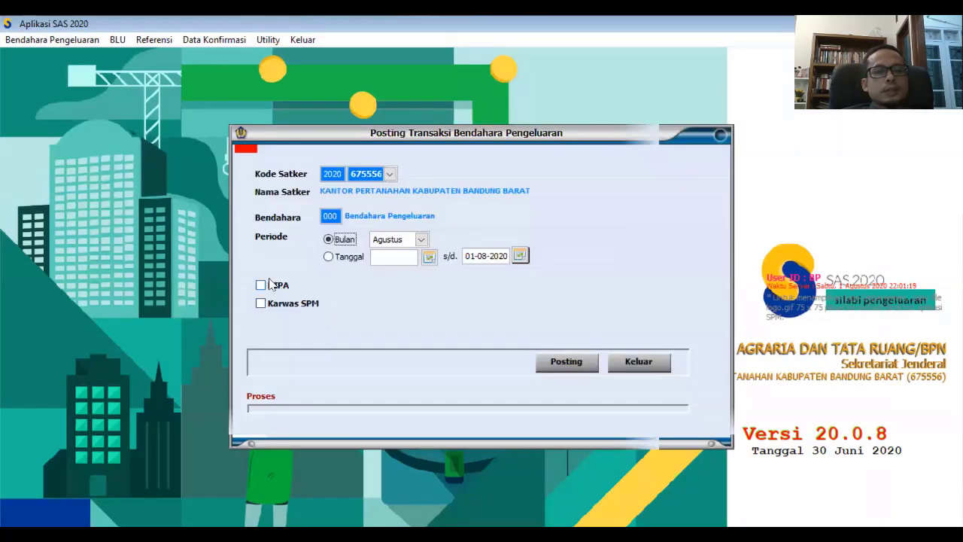
{"action": "left_click", "coordinate": [263, 285]}
{"action": "left_click", "coordinate": [261, 303]}
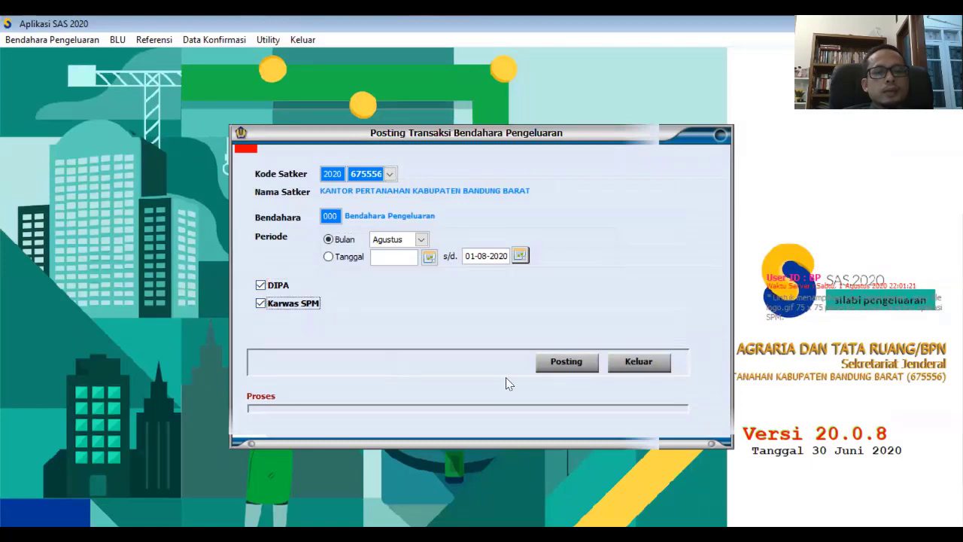
{"action": "left_click", "coordinate": [564, 362]}
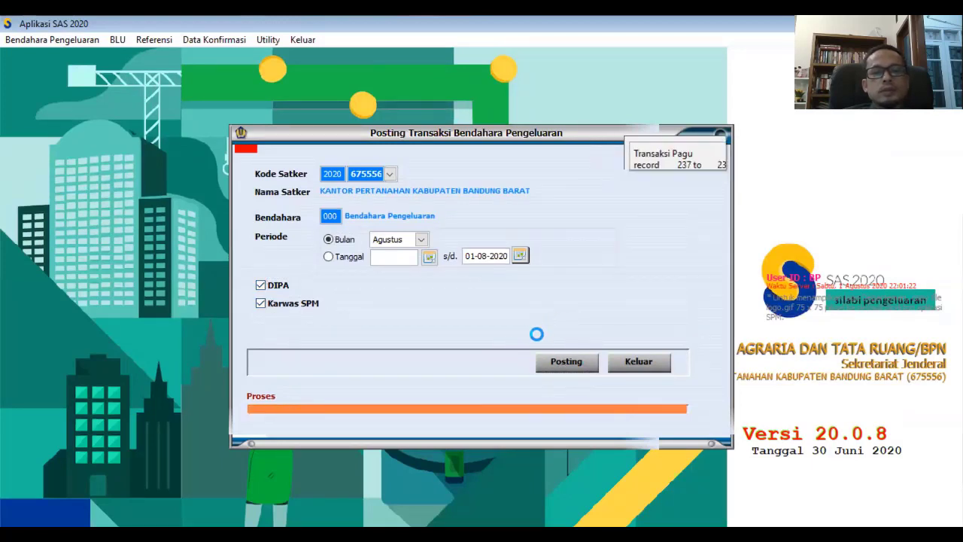
{"action": "left_click", "coordinate": [496, 315]}
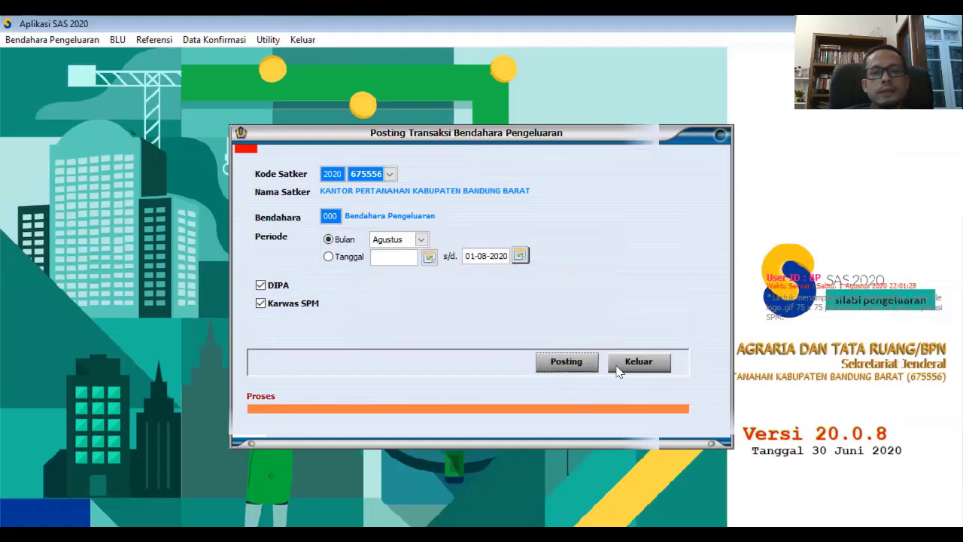
{"action": "left_click", "coordinate": [616, 369]}
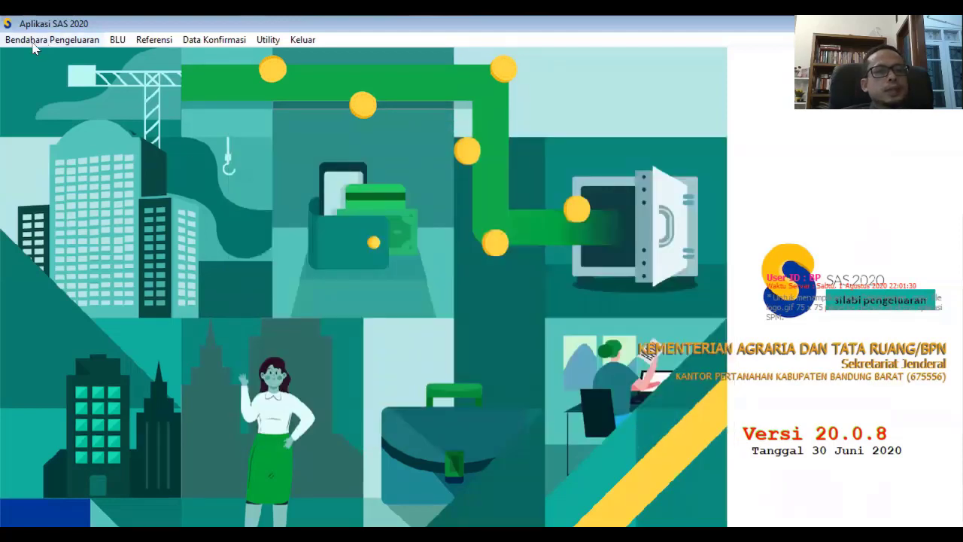
Display the Buku Kas Umum report for Agustus and check the posted tax collections and deposits.
{"action": "left_click", "coordinate": [33, 44]}
{"action": "left_click", "coordinate": [65, 205]}
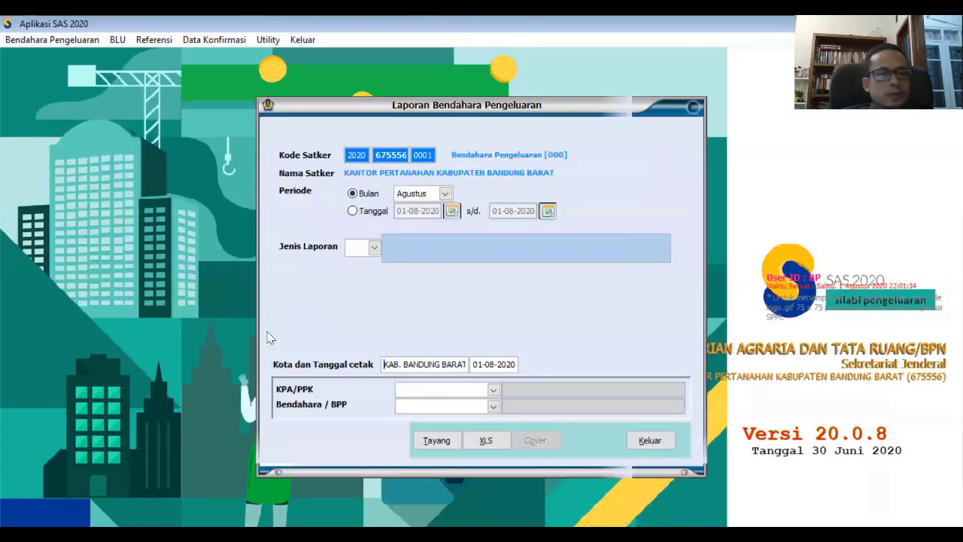
{"action": "left_click", "coordinate": [376, 248]}
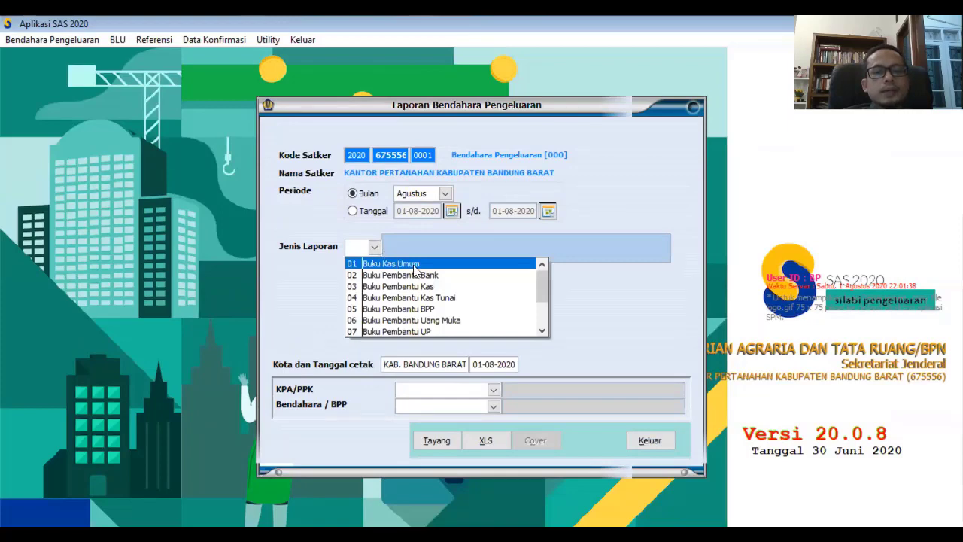
{"action": "left_click", "coordinate": [409, 263]}
{"action": "left_click", "coordinate": [436, 440]}
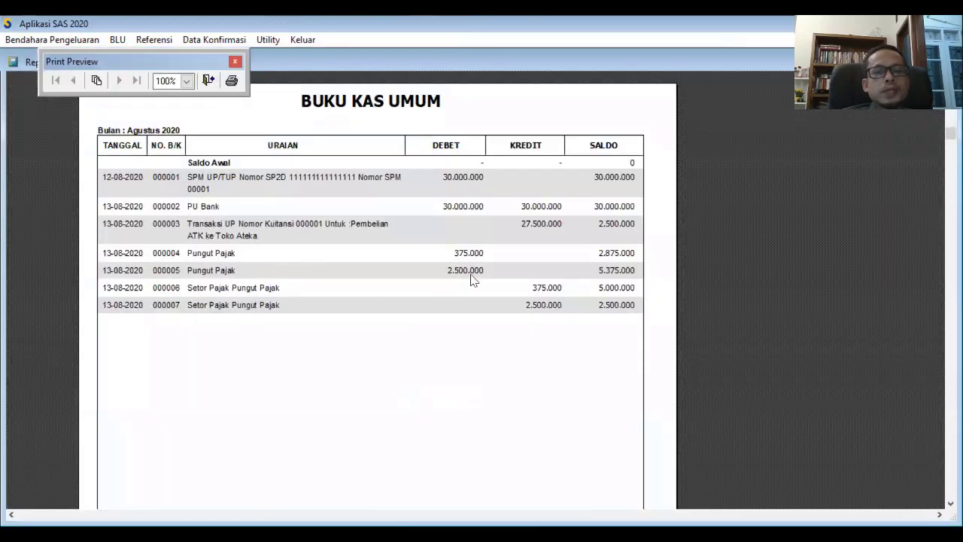
{"action": "left_click", "coordinate": [208, 81]}
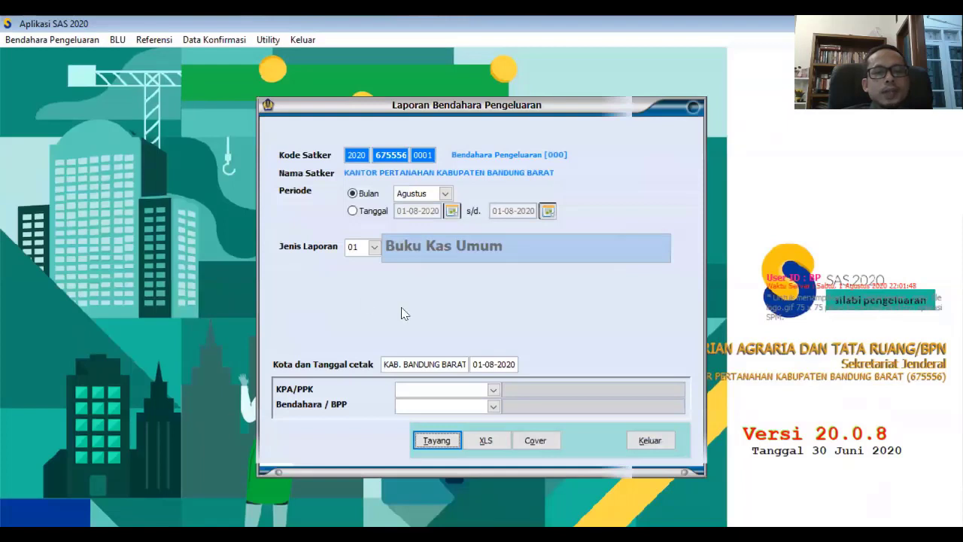
Display the Buku Pembantu Kas Tunai report for Agustus and check its cash entries.
{"action": "left_click", "coordinate": [374, 248]}
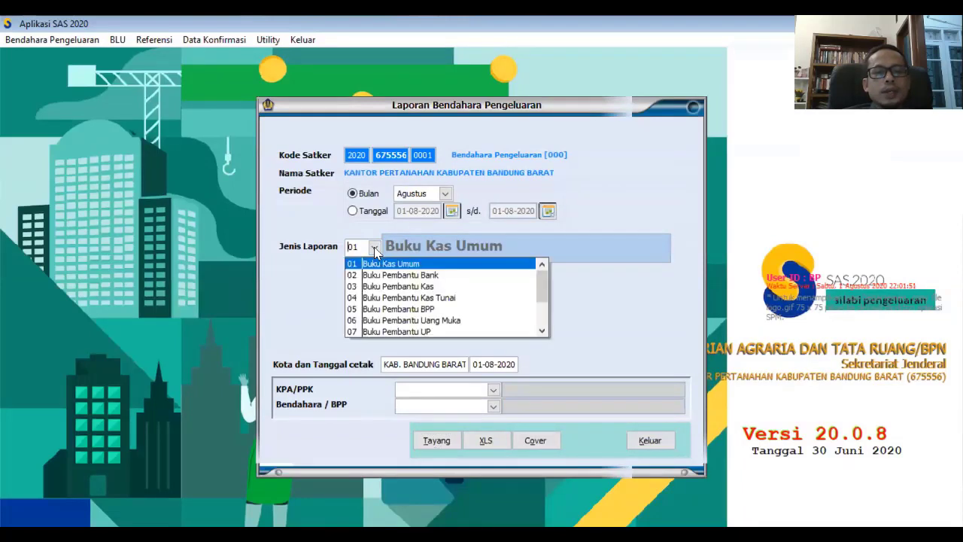
{"action": "left_click", "coordinate": [438, 301]}
{"action": "left_click", "coordinate": [438, 440]}
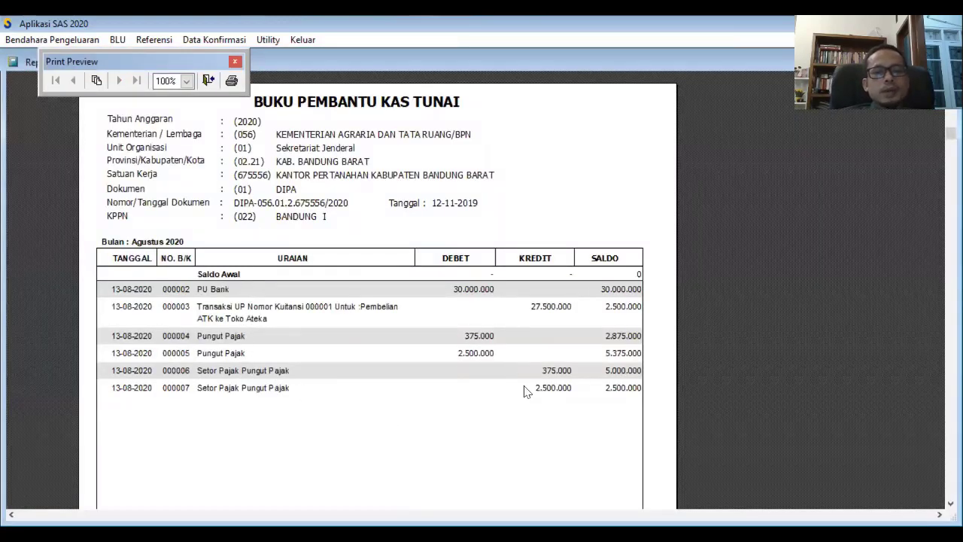
{"action": "left_click", "coordinate": [209, 80]}
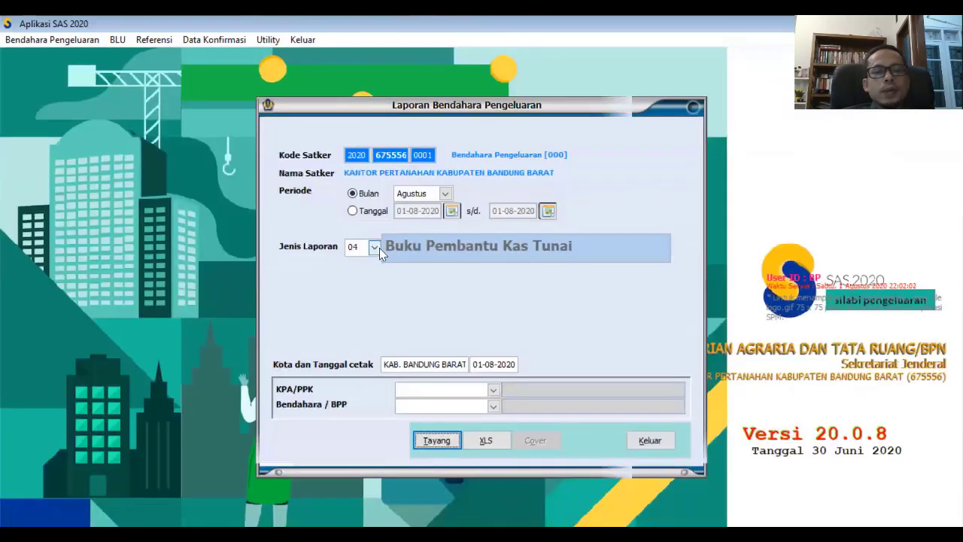
Display the Buku Pembantu Pajak report for Agustus, check its tax entries and close the treasurer reports.
{"action": "left_click", "coordinate": [380, 249]}
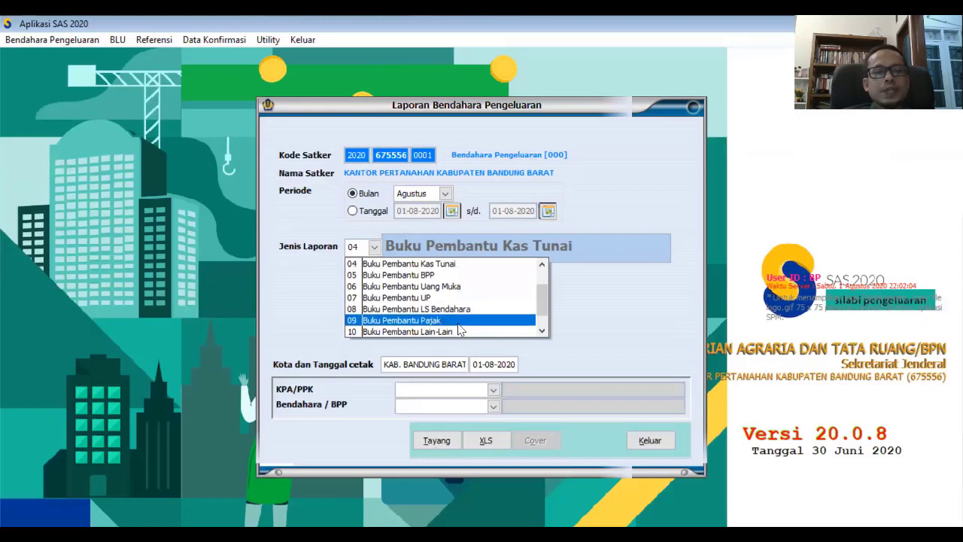
{"action": "left_click", "coordinate": [422, 320]}
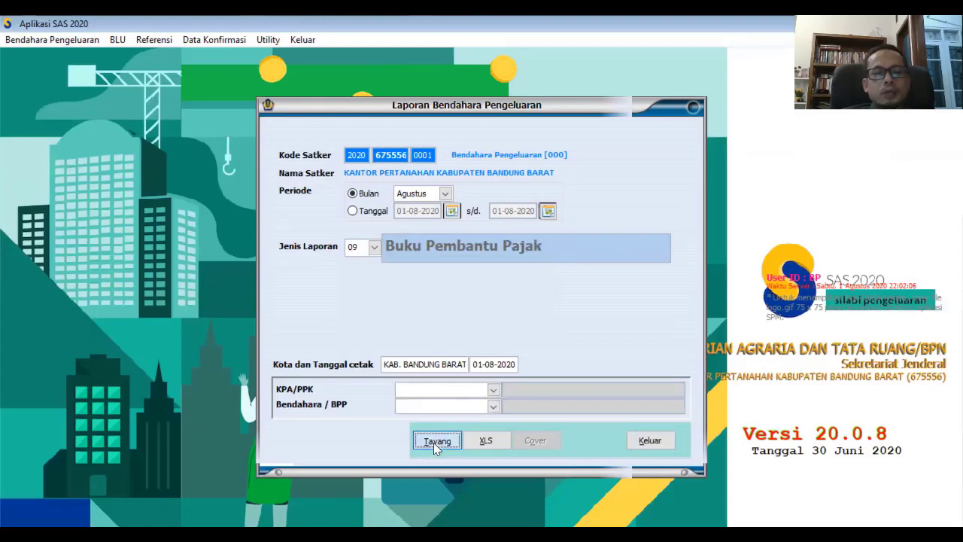
{"action": "left_click", "coordinate": [434, 440]}
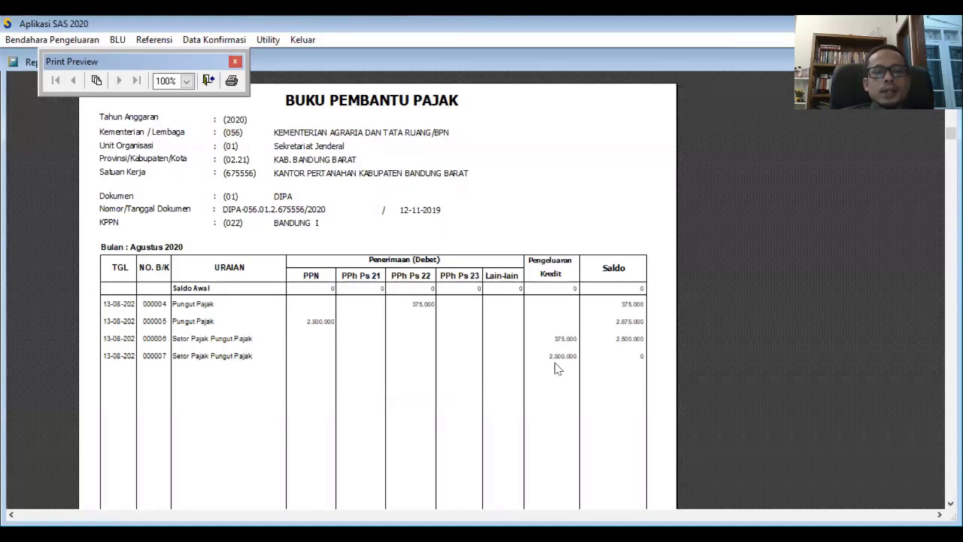
{"action": "left_click", "coordinate": [207, 79]}
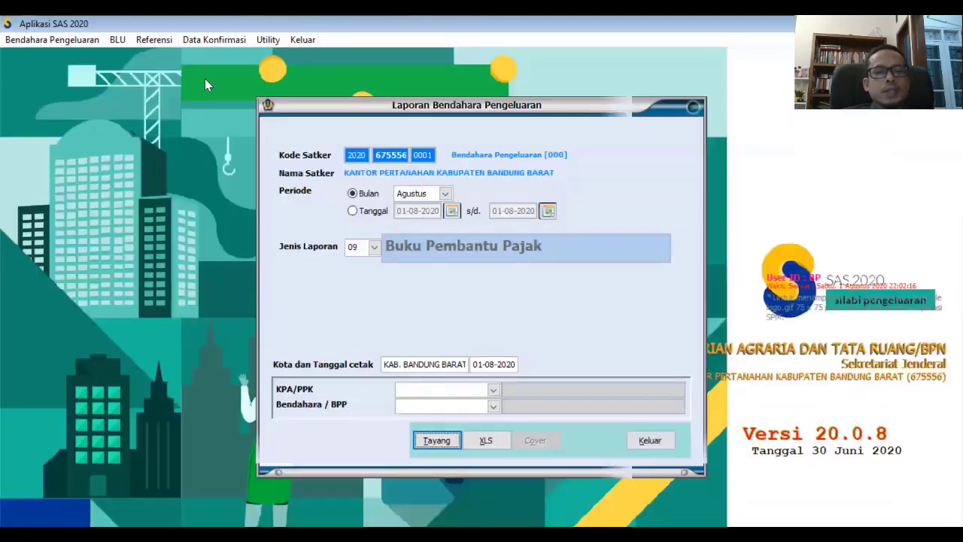
{"action": "left_click", "coordinate": [648, 442]}
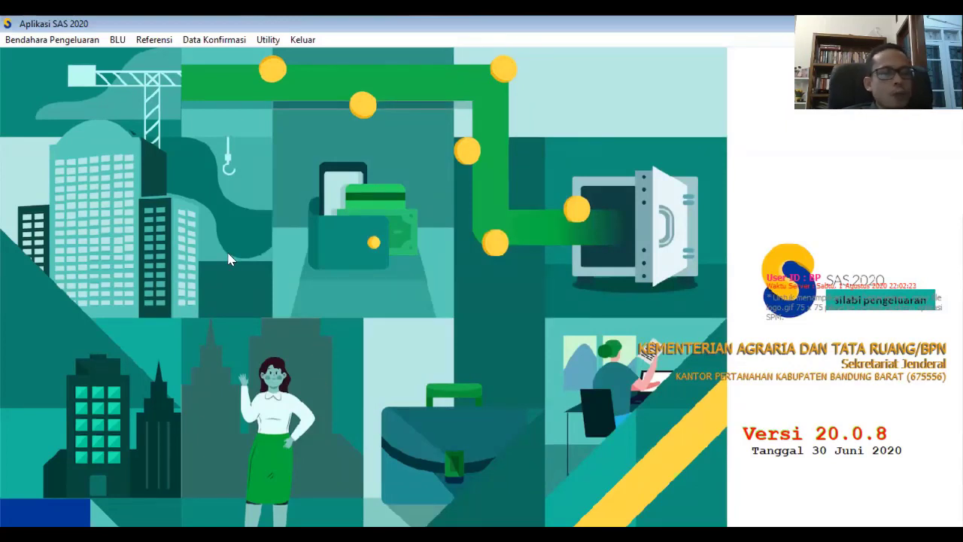
Start a new 13 Bayar Uang Muka(Tunai) transaction in RUH Transaksi for the recipient with code 01.
{"action": "left_click", "coordinate": [51, 41]}
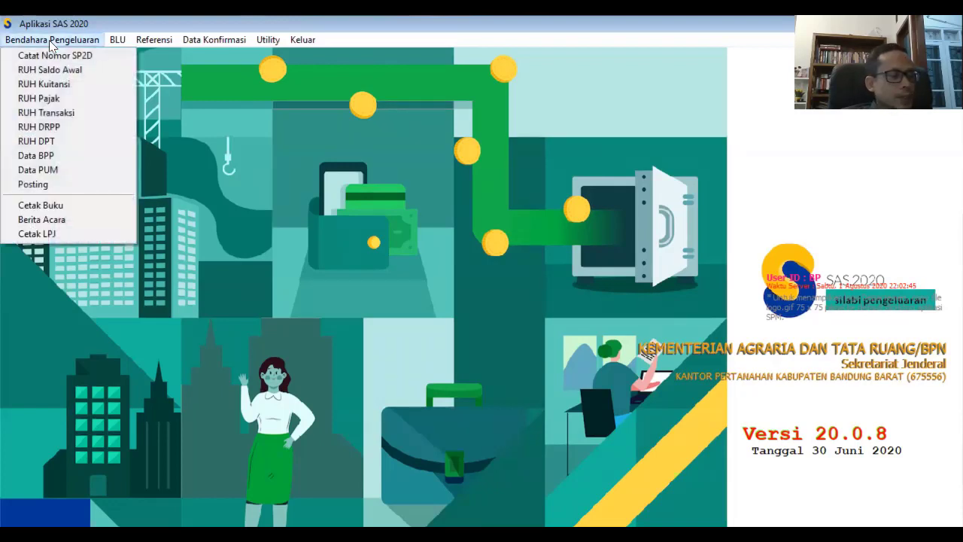
{"action": "left_click", "coordinate": [66, 112]}
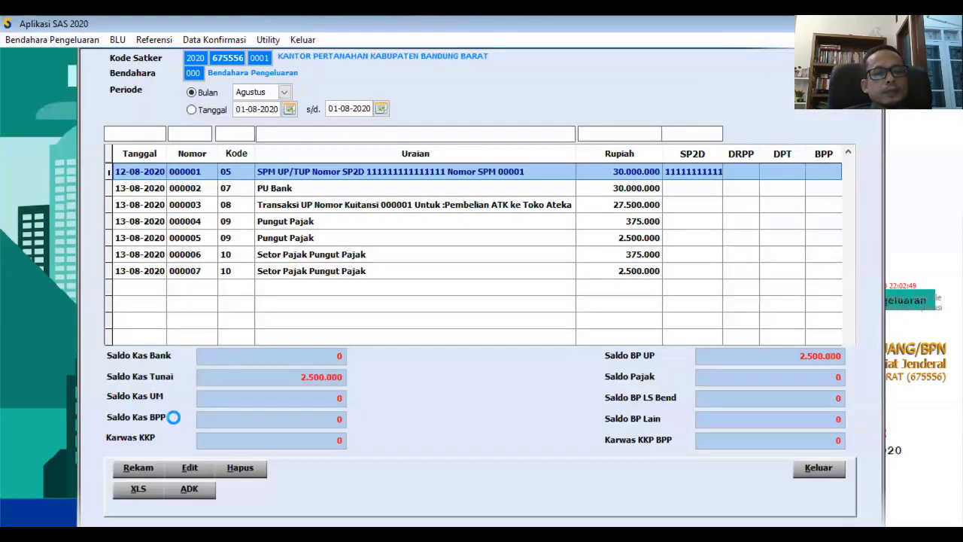
{"action": "left_click", "coordinate": [138, 467]}
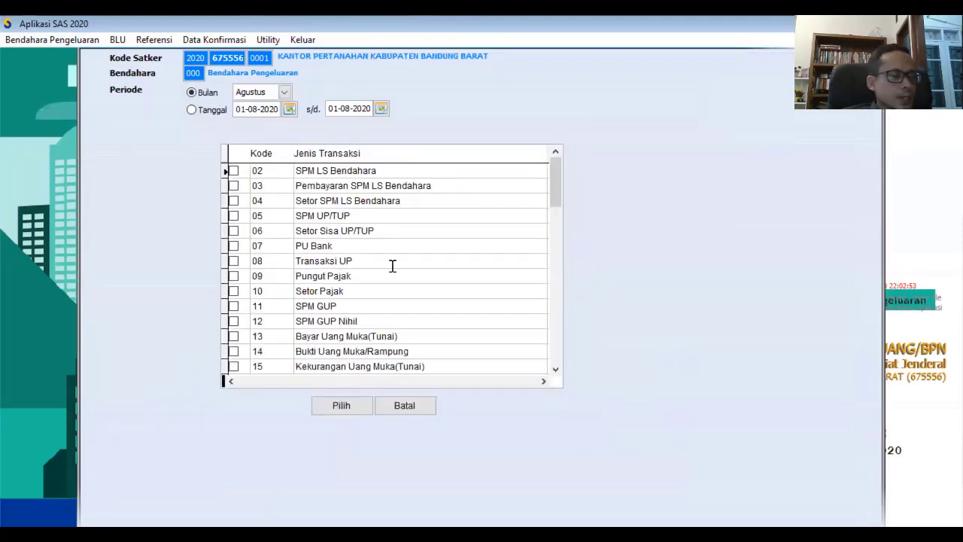
{"action": "left_click", "coordinate": [234, 336]}
{"action": "left_click", "coordinate": [340, 410]}
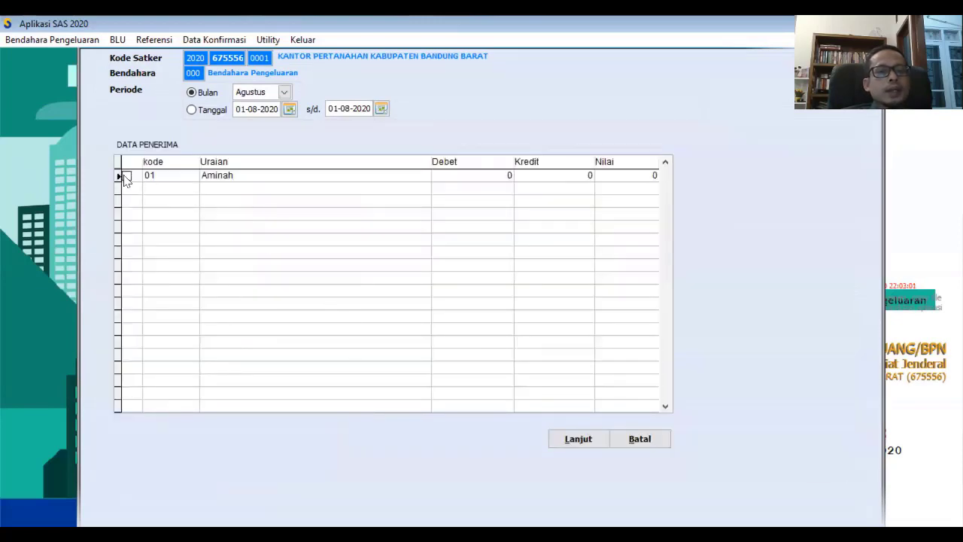
{"action": "left_click", "coordinate": [127, 176]}
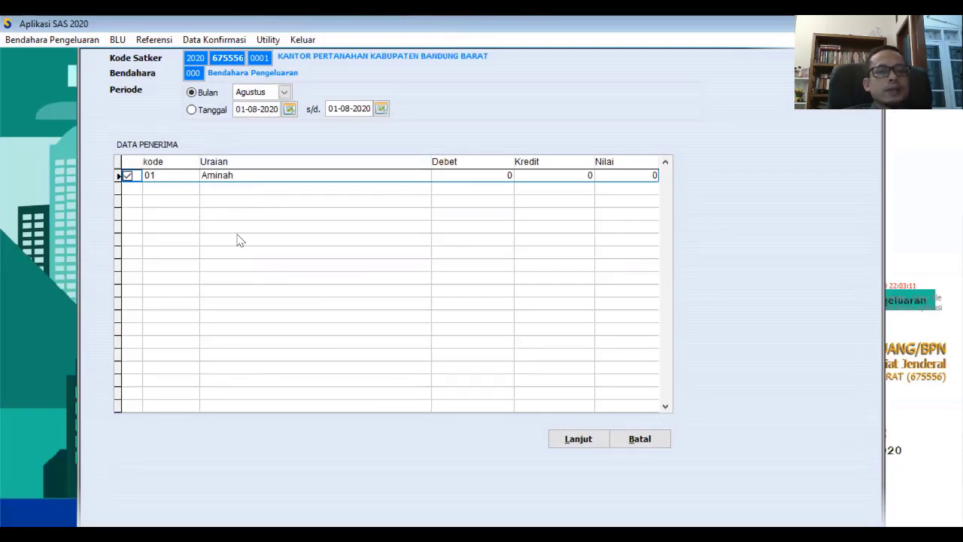
{"action": "left_click", "coordinate": [585, 443]}
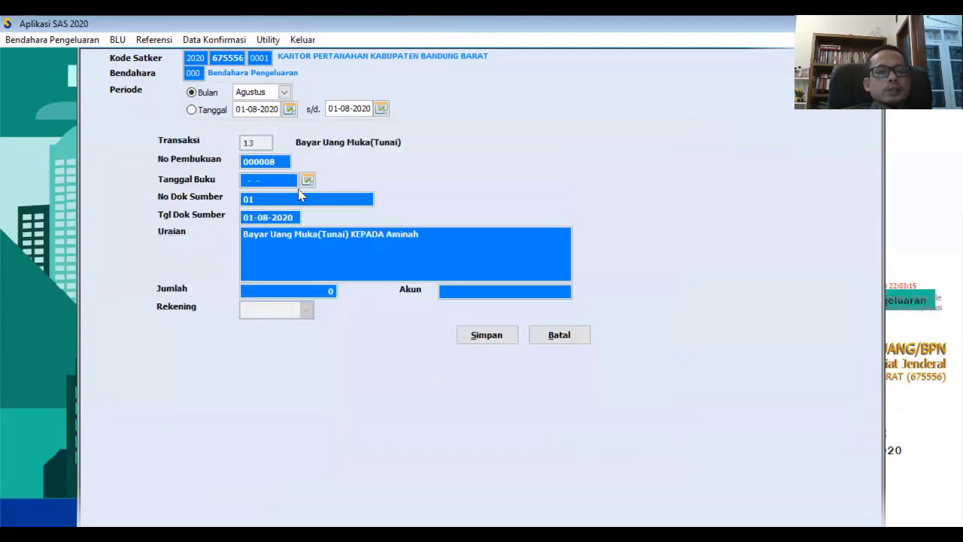
Set the cash advance's book date to 14-08-2020 and its amount to 2.500.000, and save the transaction.
{"action": "left_click", "coordinate": [305, 182]}
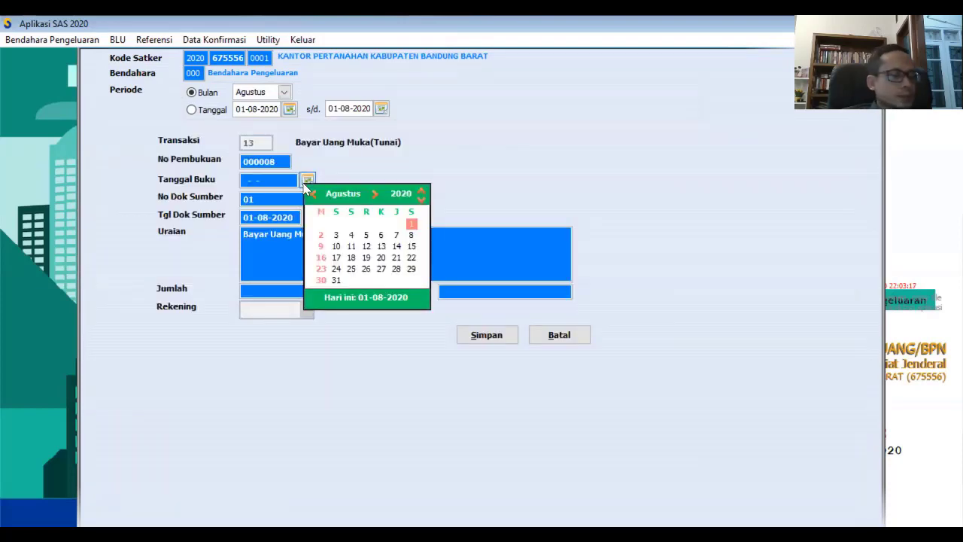
{"action": "left_click", "coordinate": [396, 246]}
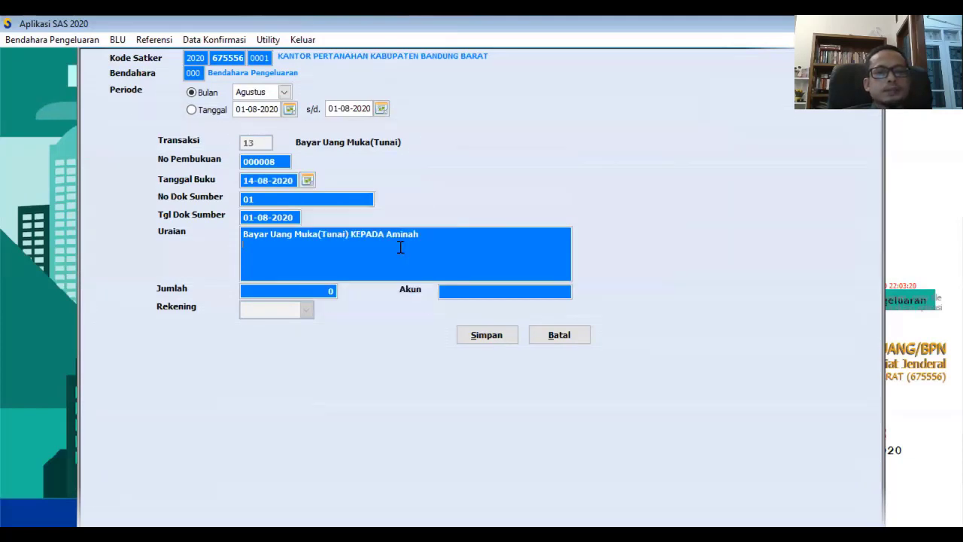
{"action": "left_click", "coordinate": [287, 290]}
{"action": "type", "text": "250.000.0"}
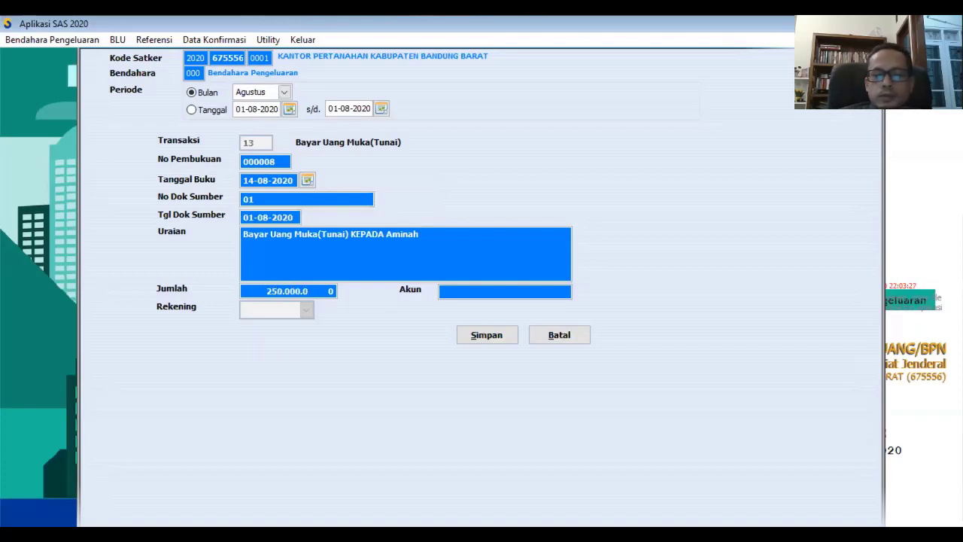
{"action": "key", "text": "Tab"}
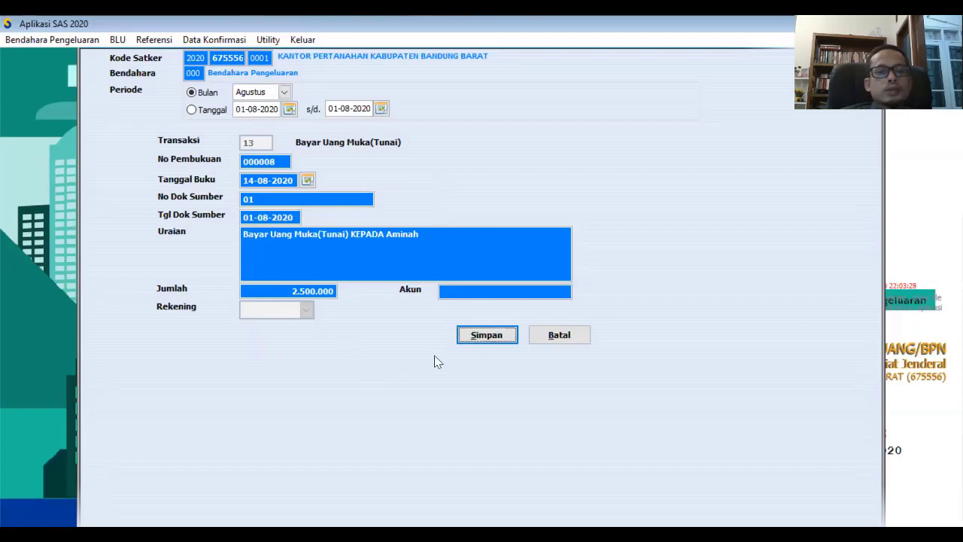
{"action": "left_click", "coordinate": [482, 342]}
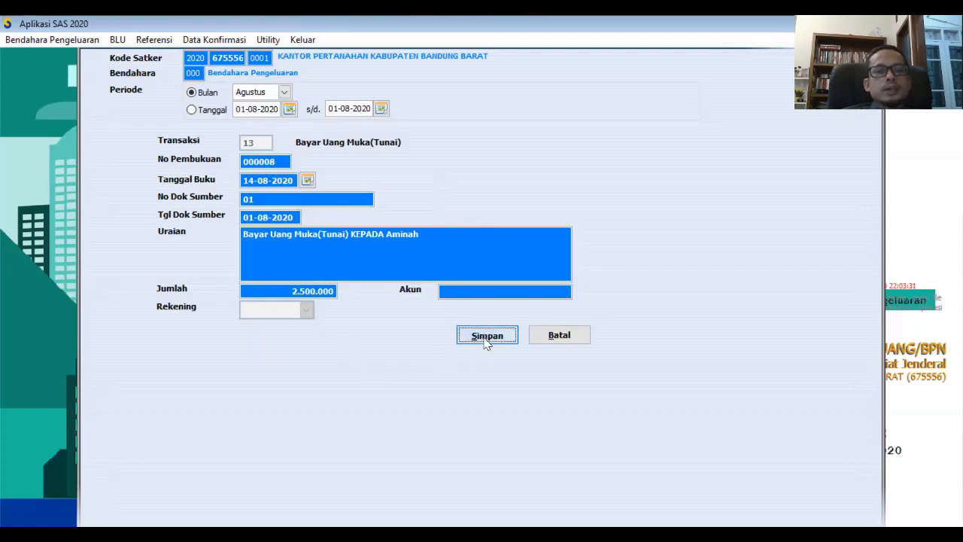
{"action": "left_click", "coordinate": [451, 318]}
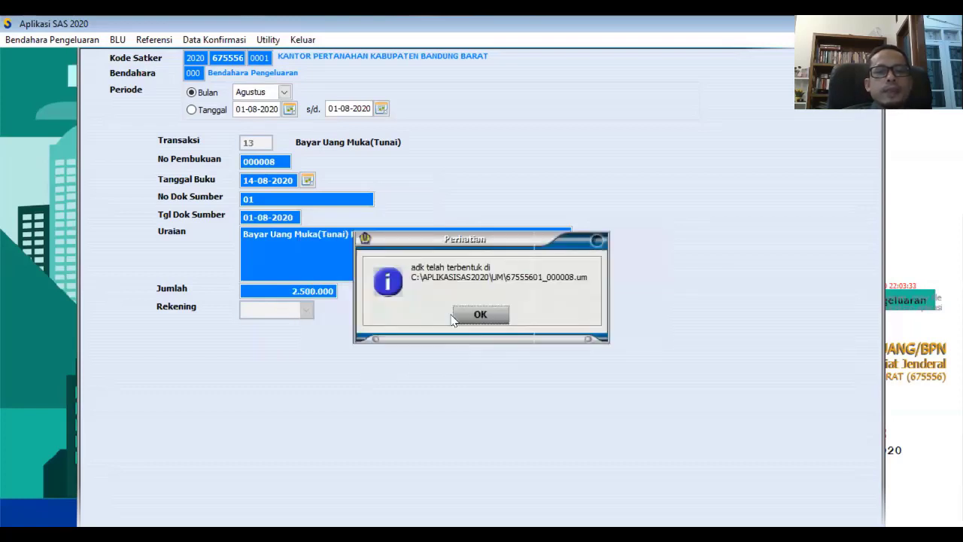
{"action": "left_click", "coordinate": [469, 316]}
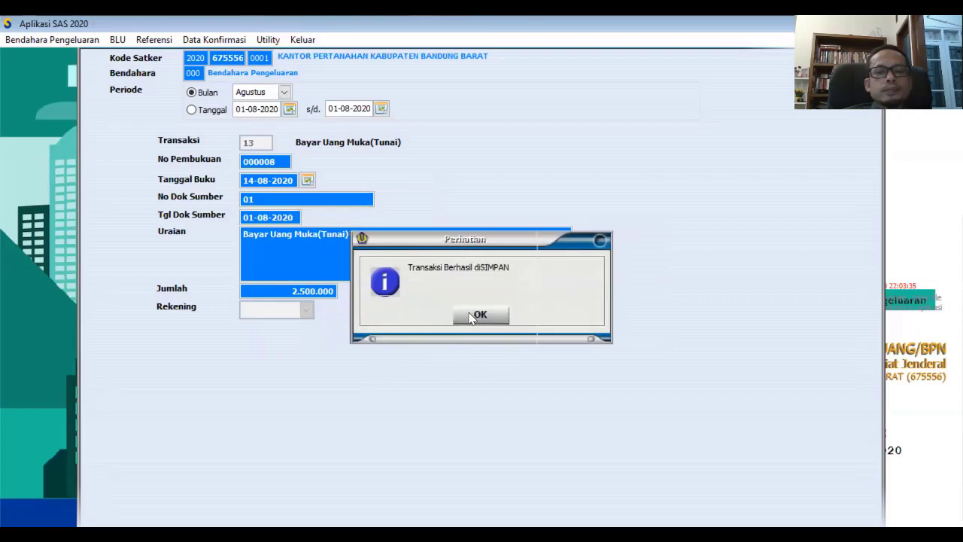
{"action": "left_click", "coordinate": [469, 316]}
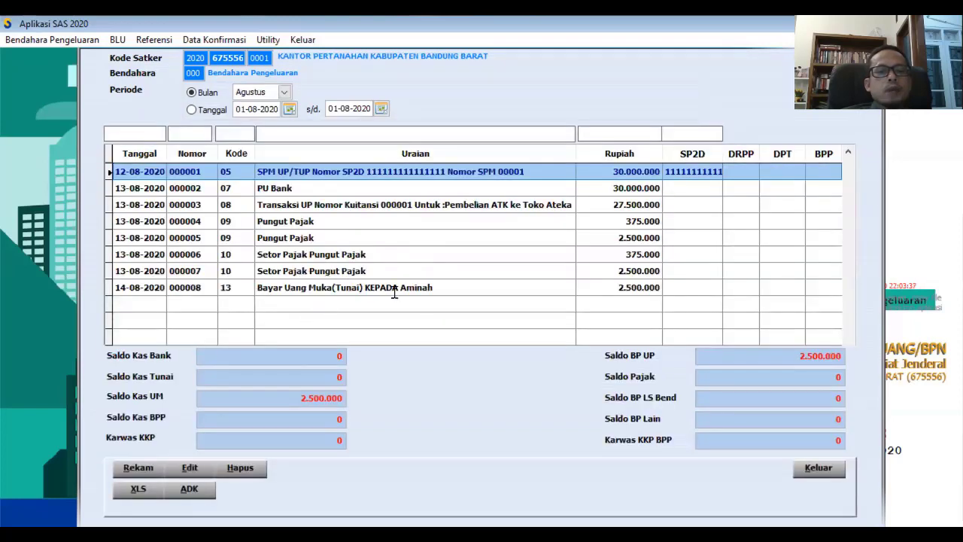
Close RUH Transaksi and post the Agustus treasurer transactions with both DIPA and Karwas SPM included.
{"action": "left_click", "coordinate": [818, 467]}
{"action": "left_click", "coordinate": [35, 44]}
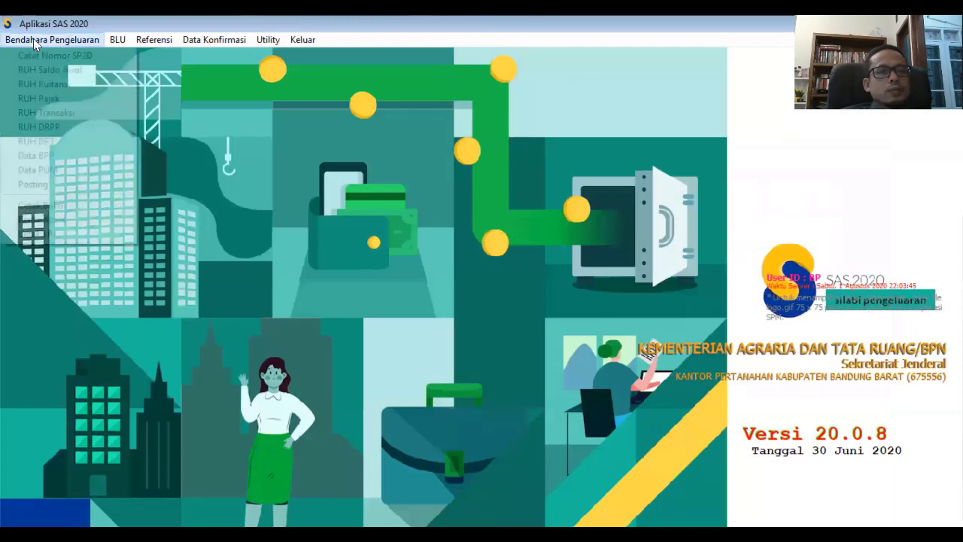
{"action": "left_click", "coordinate": [58, 185]}
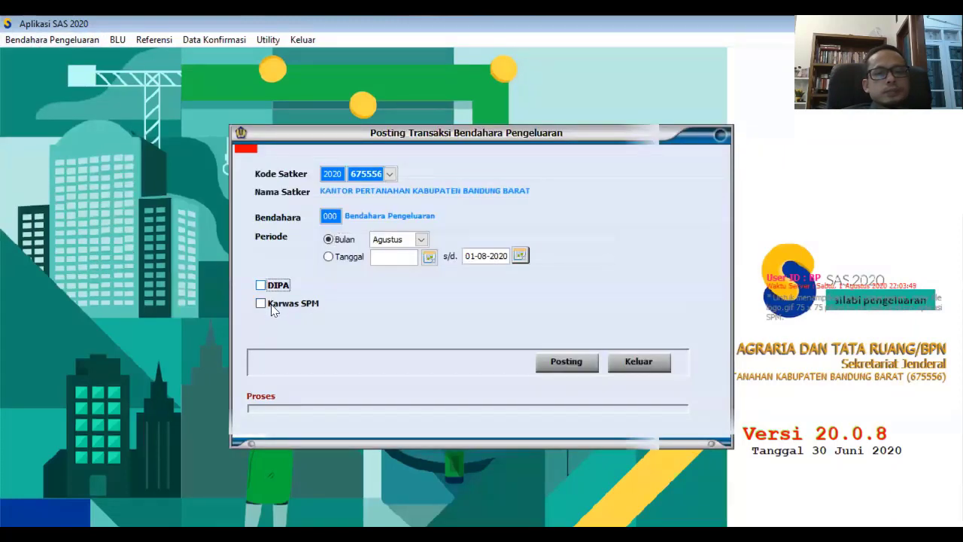
{"action": "left_click", "coordinate": [274, 304]}
{"action": "left_click", "coordinate": [262, 287]}
{"action": "left_click", "coordinate": [261, 304]}
{"action": "left_click", "coordinate": [261, 285]}
{"action": "left_click", "coordinate": [566, 361]}
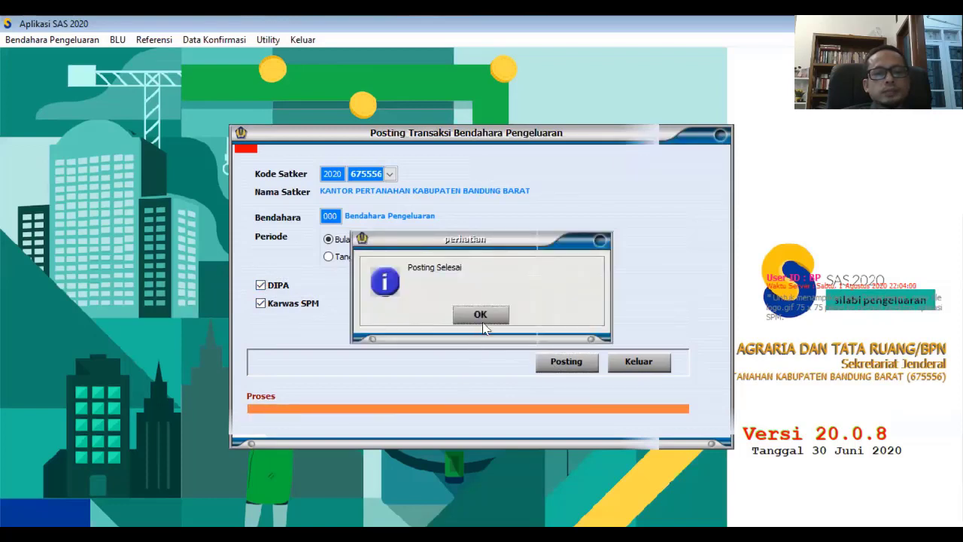
{"action": "left_click", "coordinate": [485, 321]}
{"action": "left_click", "coordinate": [631, 362]}
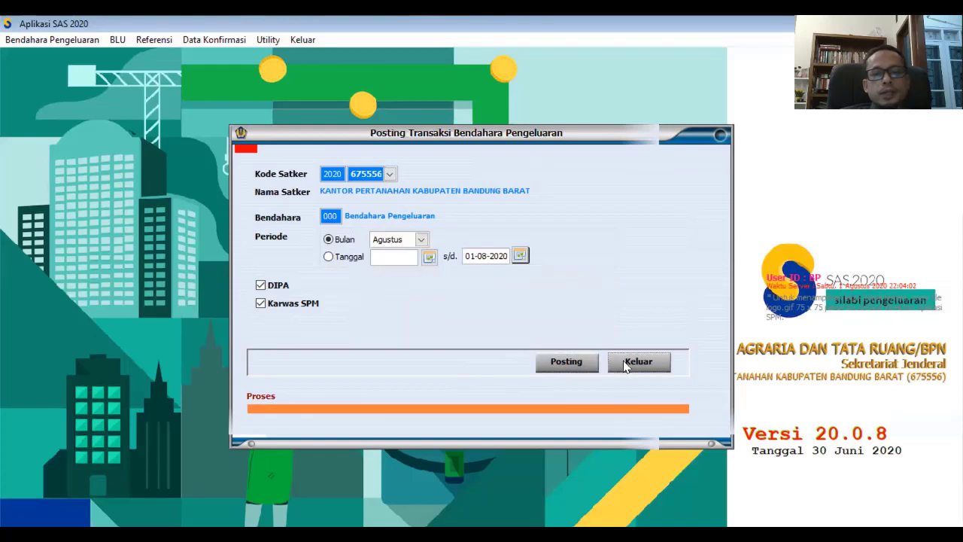
Display the 01 Buku Kas Umum report for Agustus and check the cash advance entry.
{"action": "left_click", "coordinate": [20, 41]}
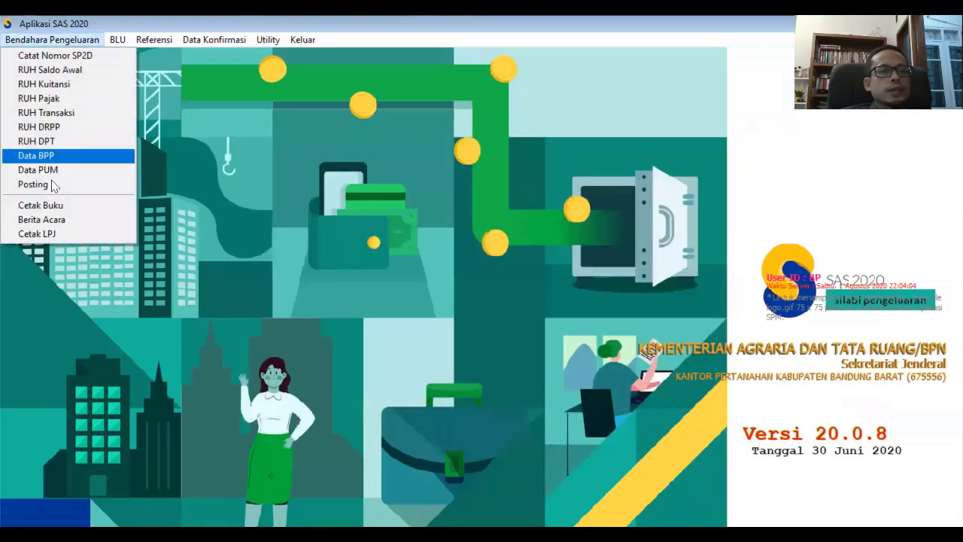
{"action": "left_click", "coordinate": [62, 207]}
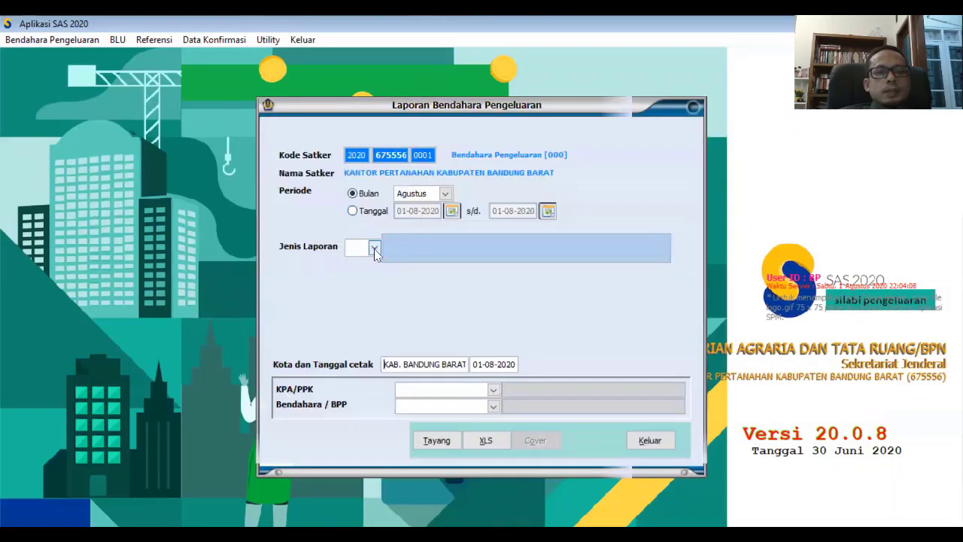
{"action": "left_click", "coordinate": [374, 248]}
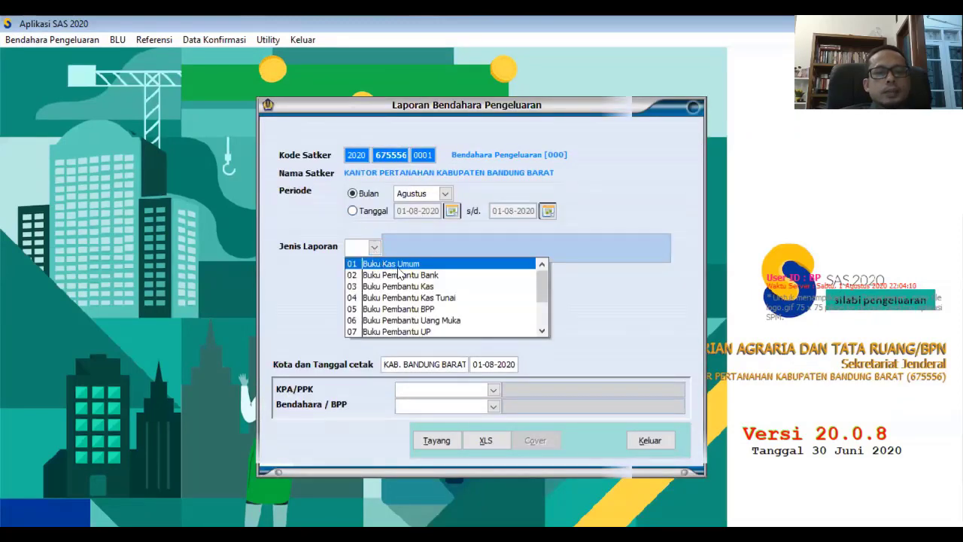
{"action": "left_click", "coordinate": [398, 269]}
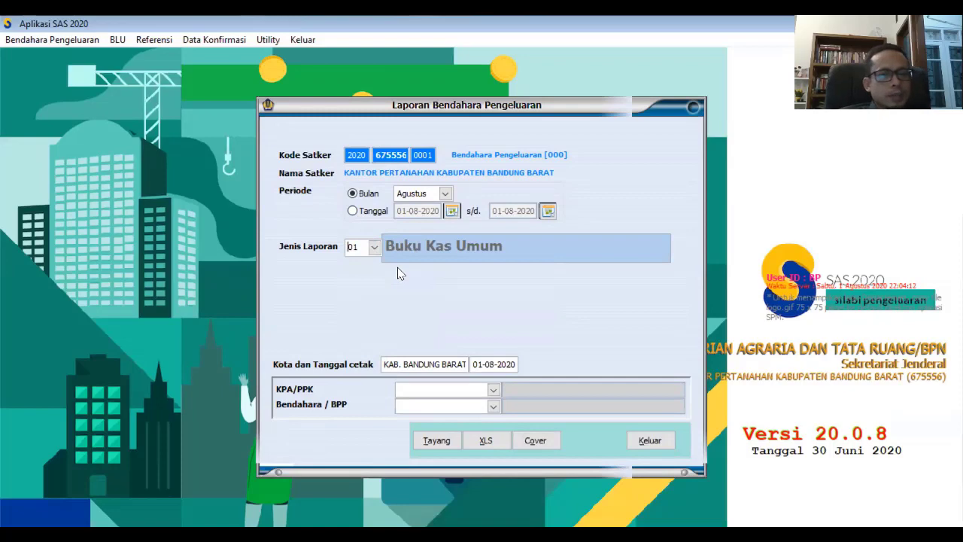
{"action": "left_click", "coordinate": [436, 441]}
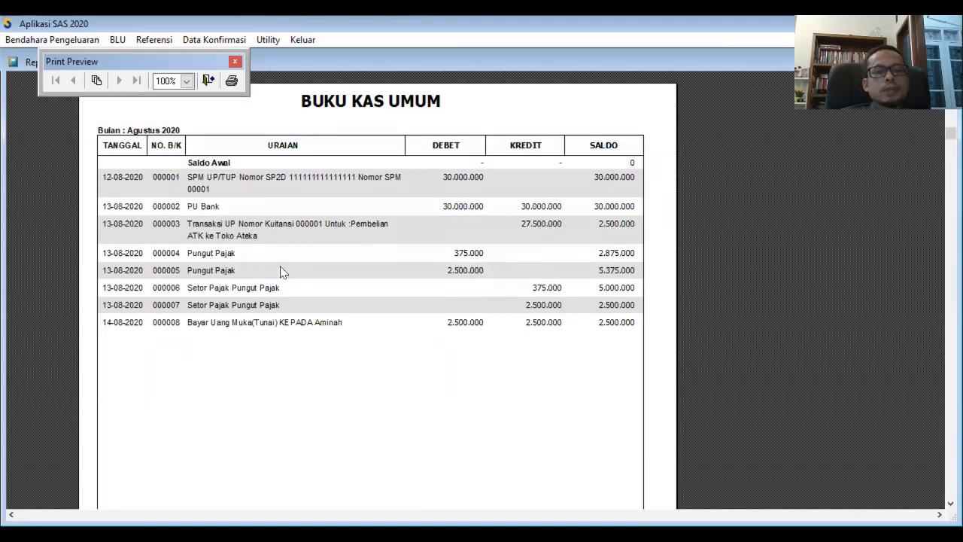
{"action": "left_click", "coordinate": [208, 79]}
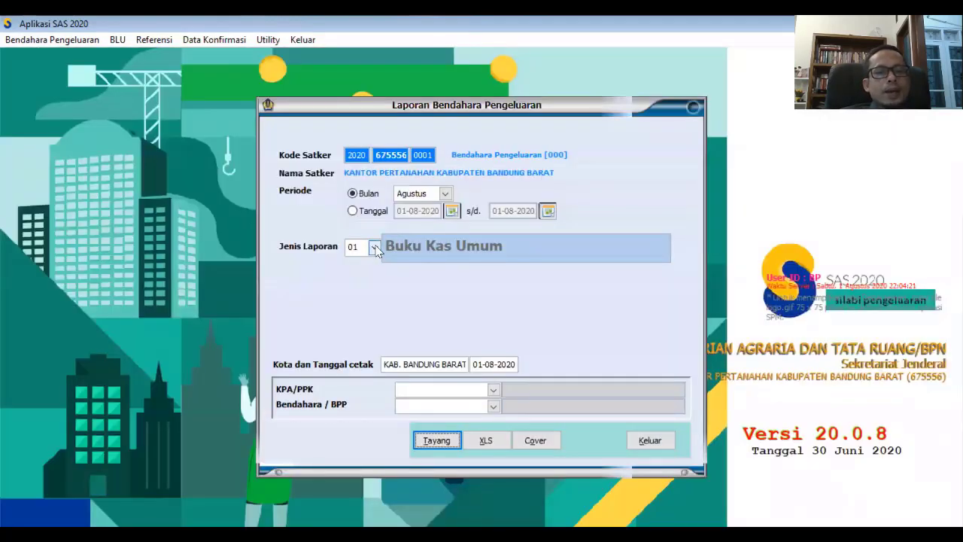
Display the 04 Buku Pembantu Kas Tunai report for Agustus and check how the cash advance is booked.
{"action": "left_click", "coordinate": [374, 248]}
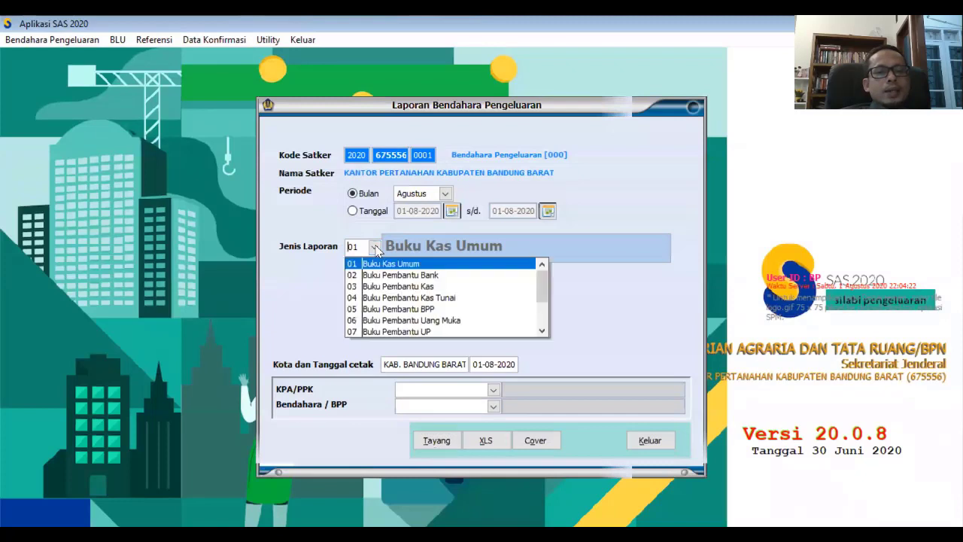
{"action": "left_click", "coordinate": [424, 298]}
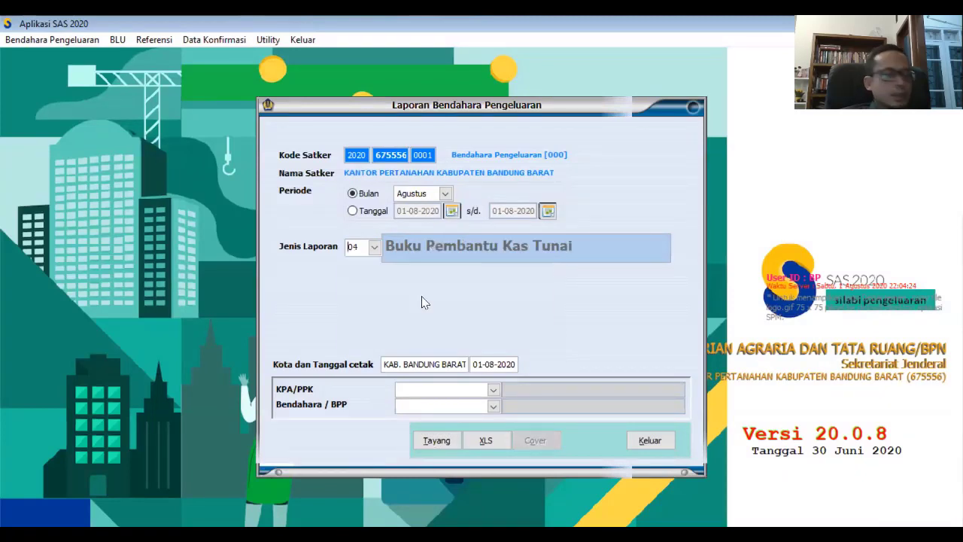
{"action": "left_click", "coordinate": [443, 444]}
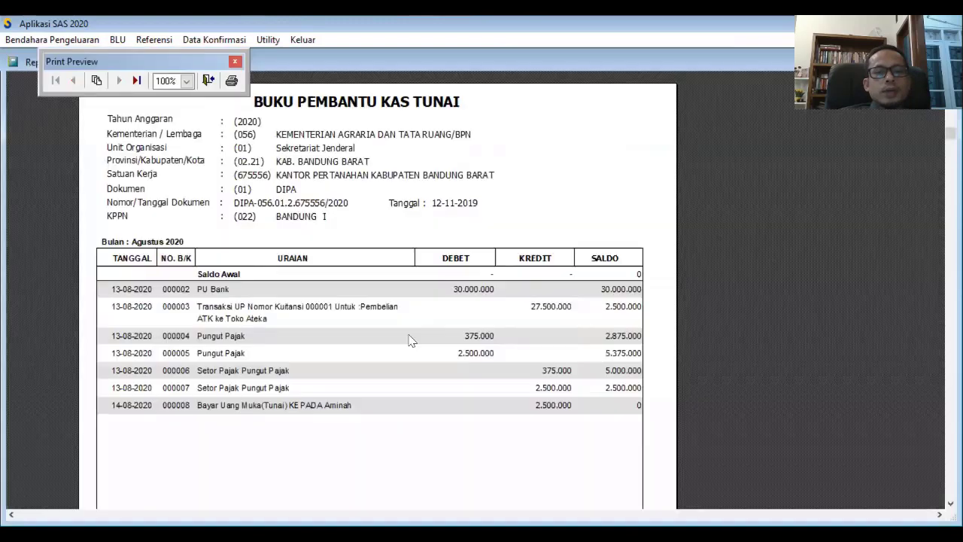
{"action": "left_click", "coordinate": [208, 81]}
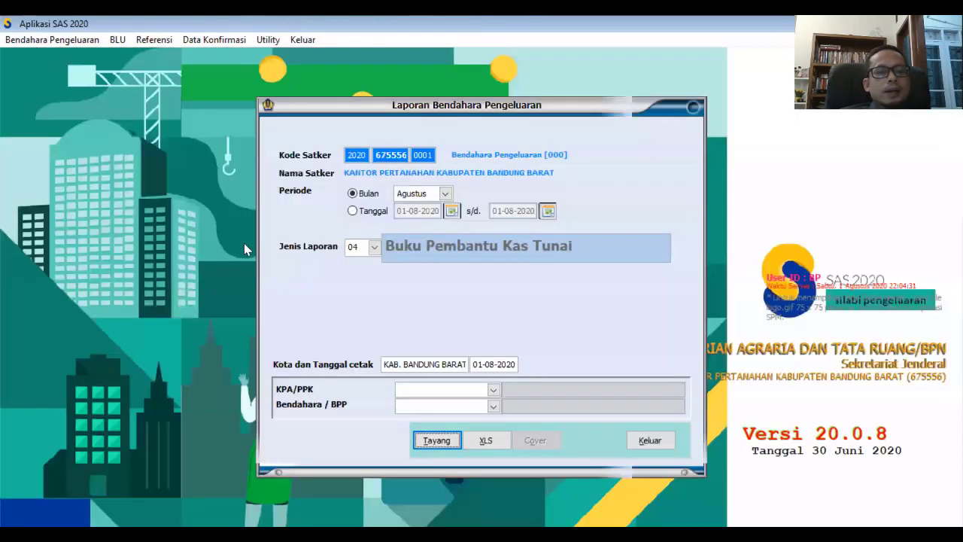
Display the 06 Buku Pembantu Uang Muka report for Agustus, check its entries and close the treasurer reports.
{"action": "left_click", "coordinate": [378, 252]}
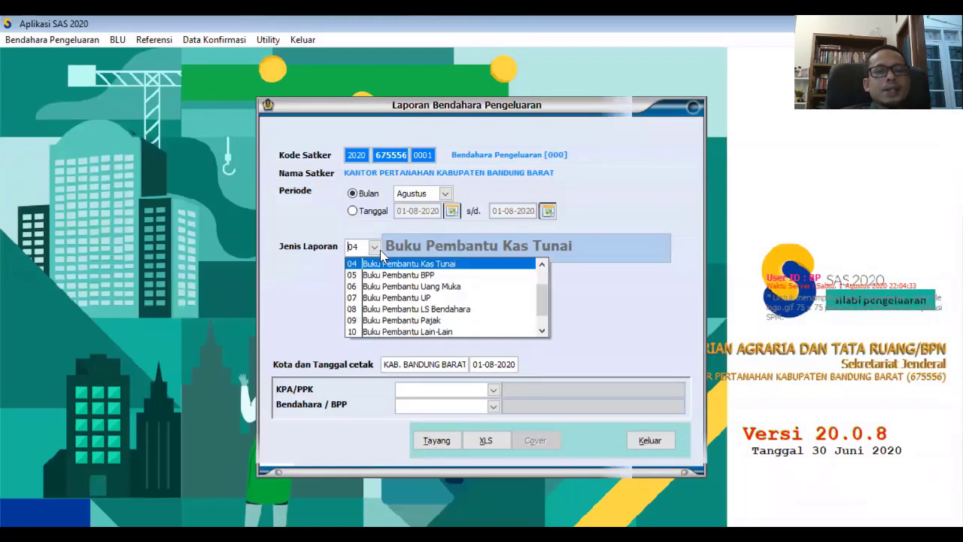
{"action": "left_click", "coordinate": [444, 286]}
{"action": "left_click", "coordinate": [426, 445]}
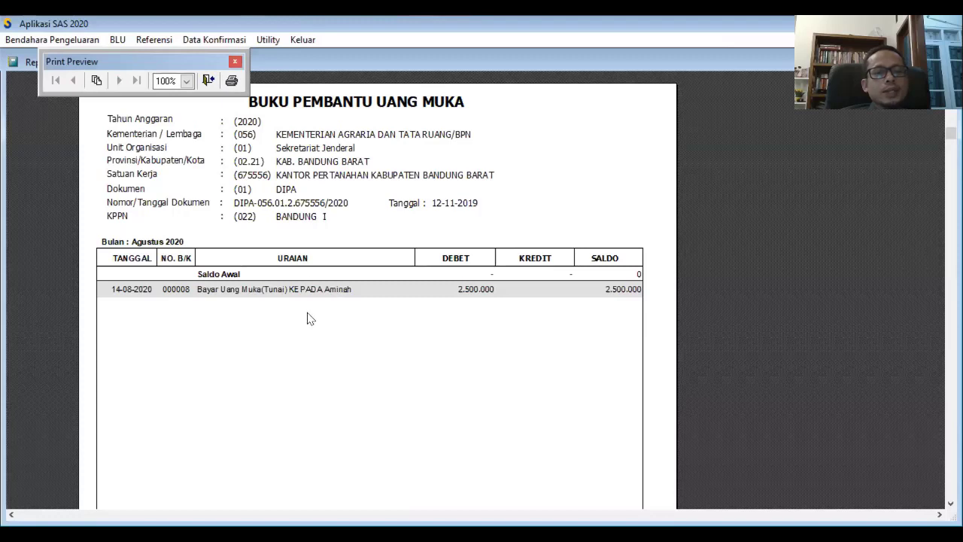
{"action": "left_click", "coordinate": [209, 82]}
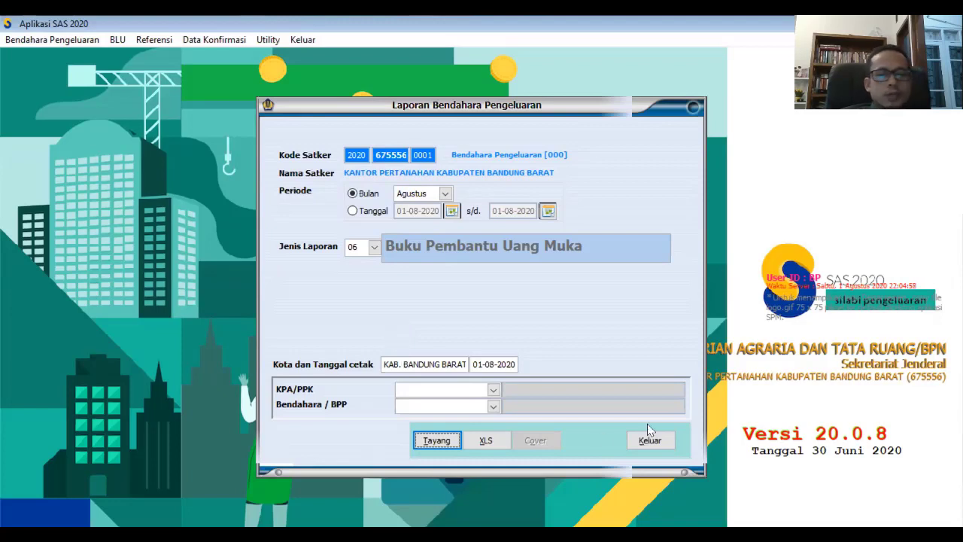
{"action": "left_click", "coordinate": [664, 446]}
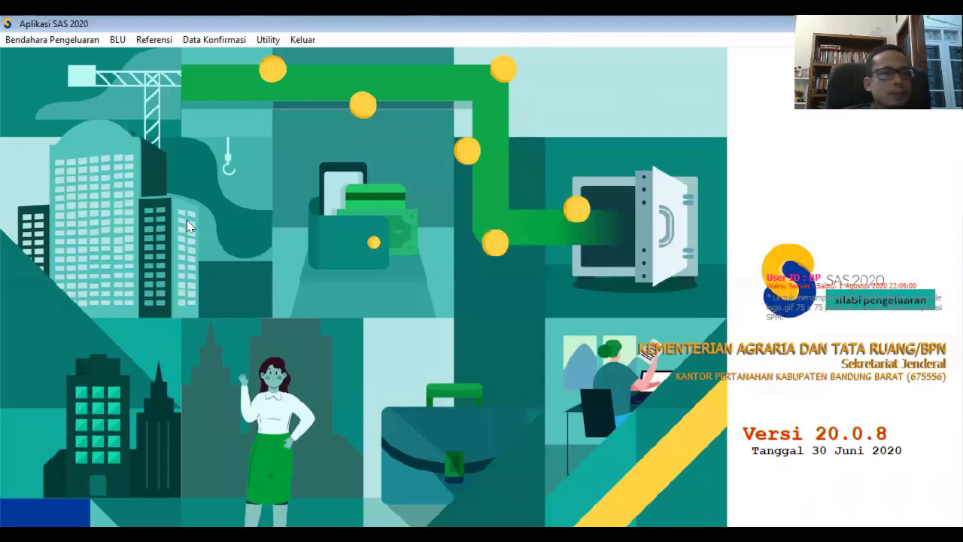
Start a new 14 Bukti Uang Muka/Rampung transaction in RUH Transaksi for the recipient with code 01.
{"action": "left_click", "coordinate": [21, 40]}
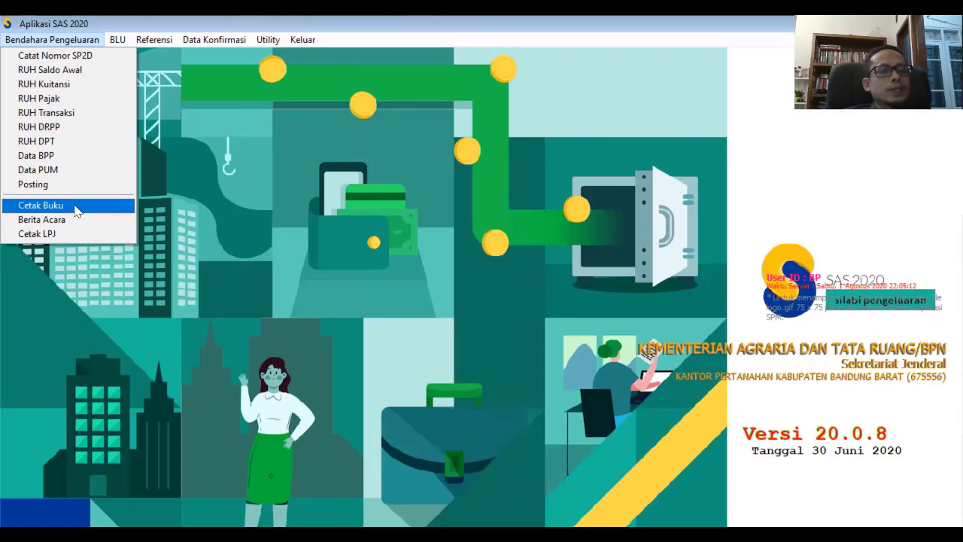
{"action": "left_click", "coordinate": [57, 113]}
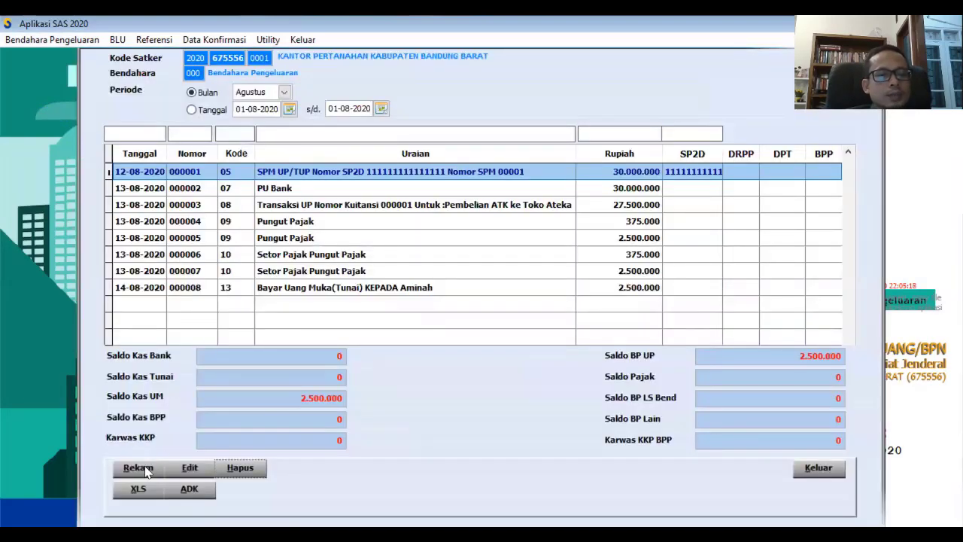
{"action": "left_click", "coordinate": [147, 470]}
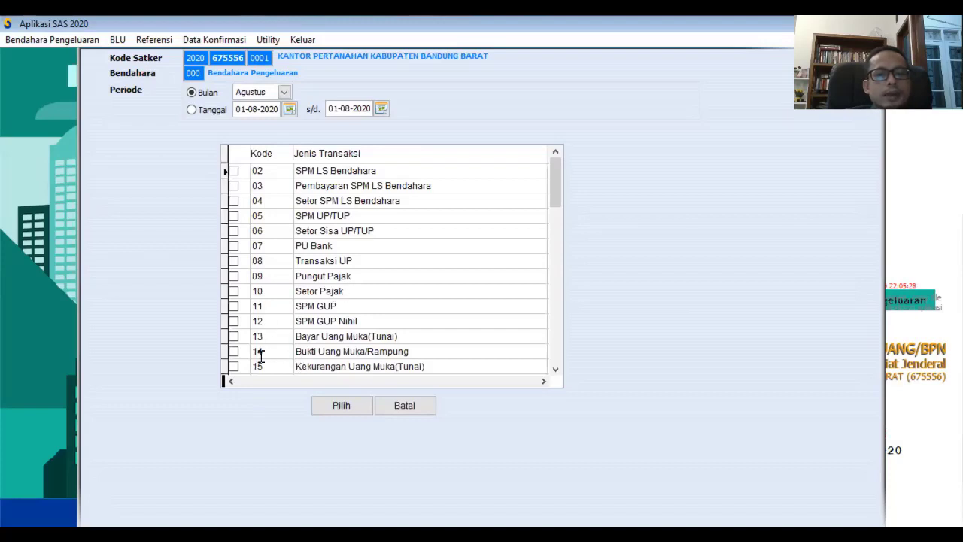
{"action": "left_click", "coordinate": [231, 354]}
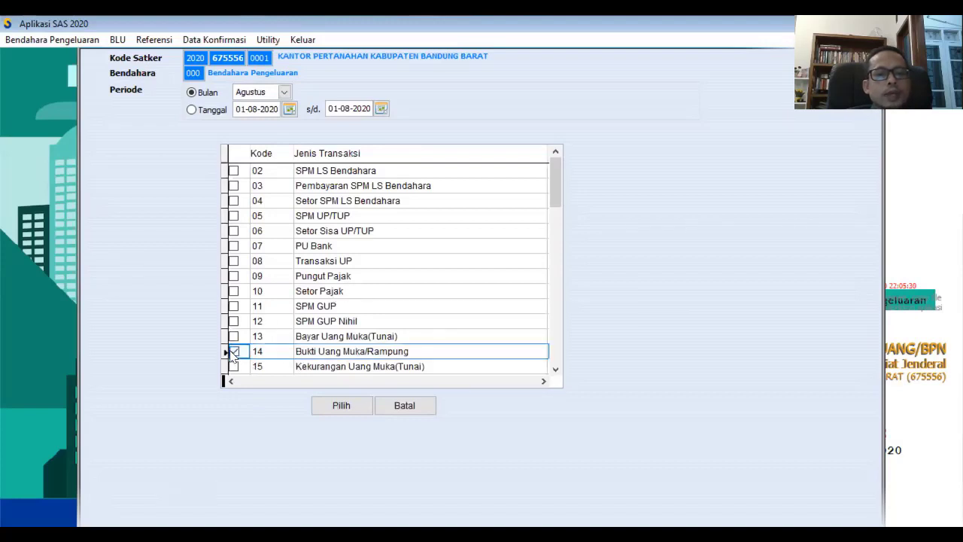
{"action": "left_click", "coordinate": [331, 404]}
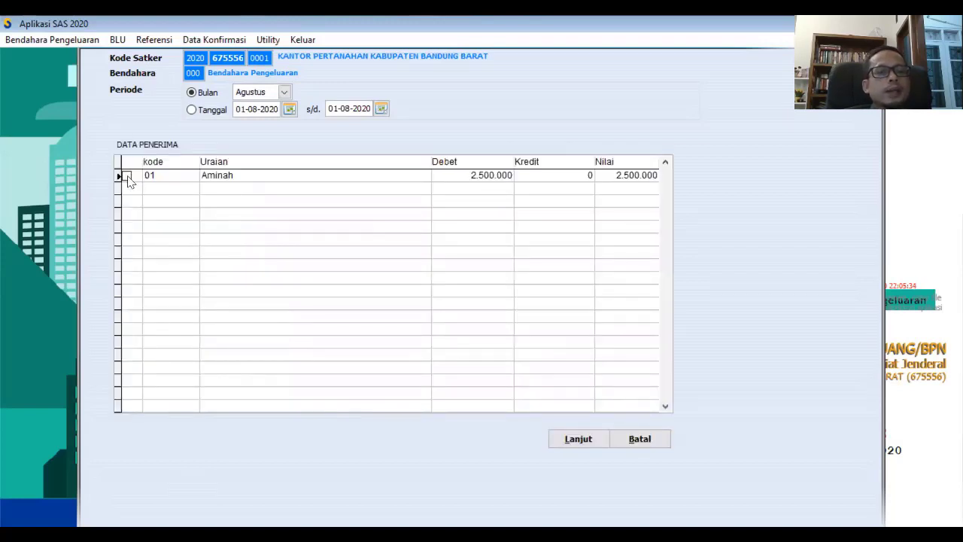
{"action": "left_click", "coordinate": [128, 176]}
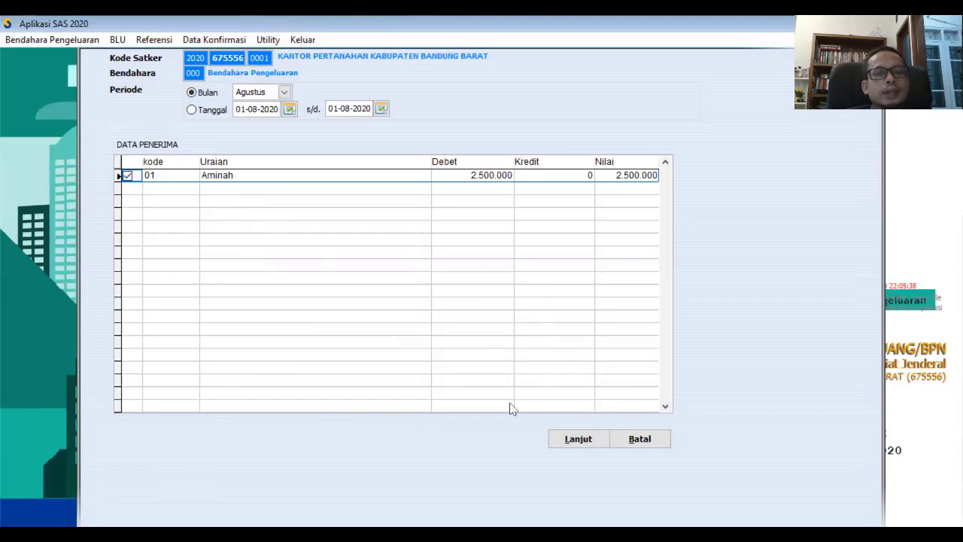
{"action": "left_click", "coordinate": [574, 441]}
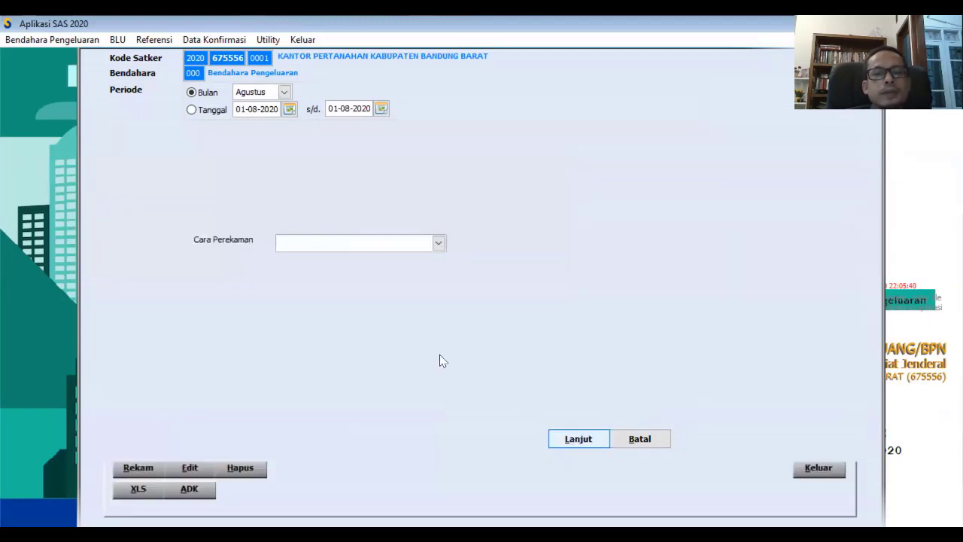
Set the recording method to Manual and choose receipt 000002, Perjadin ke Jkt, for the transaction.
{"action": "left_click", "coordinate": [438, 242]}
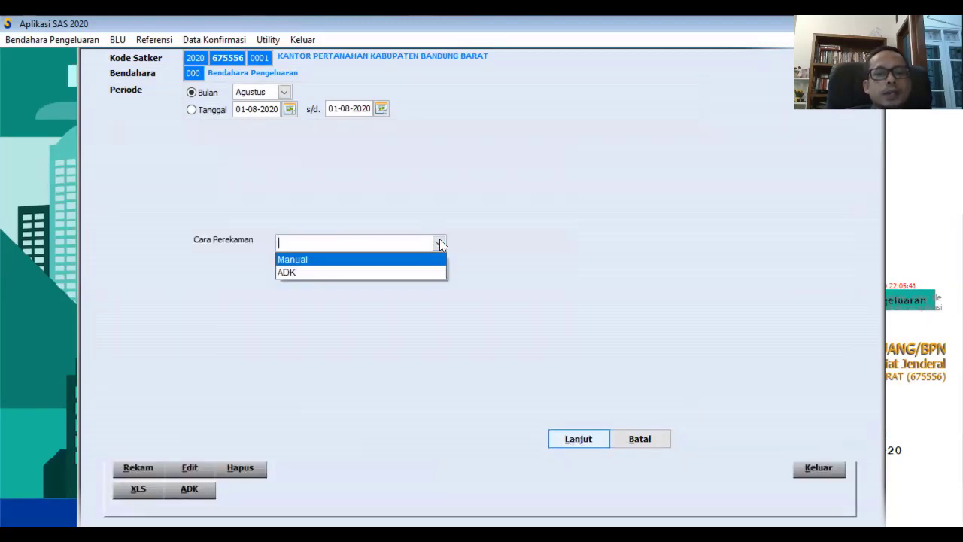
{"action": "left_click", "coordinate": [351, 259]}
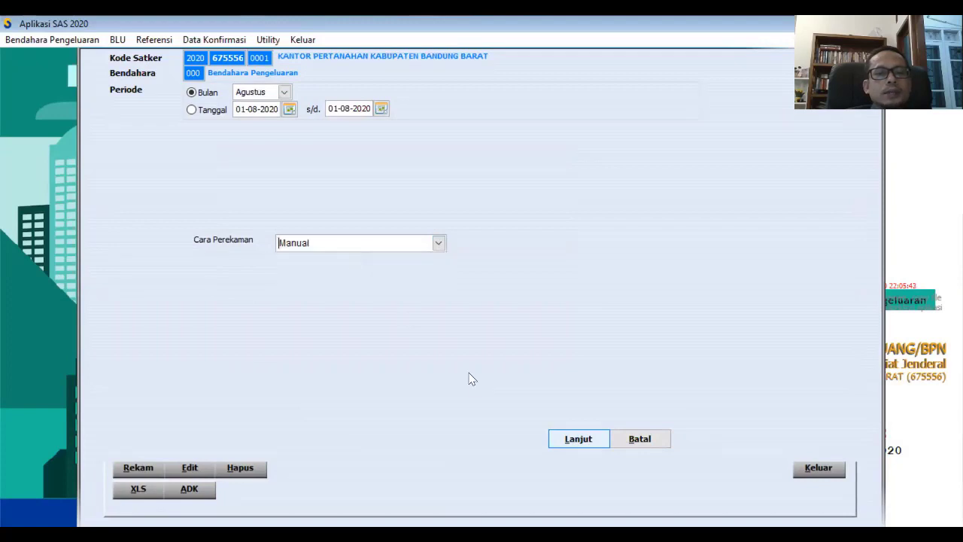
{"action": "left_click", "coordinate": [577, 440]}
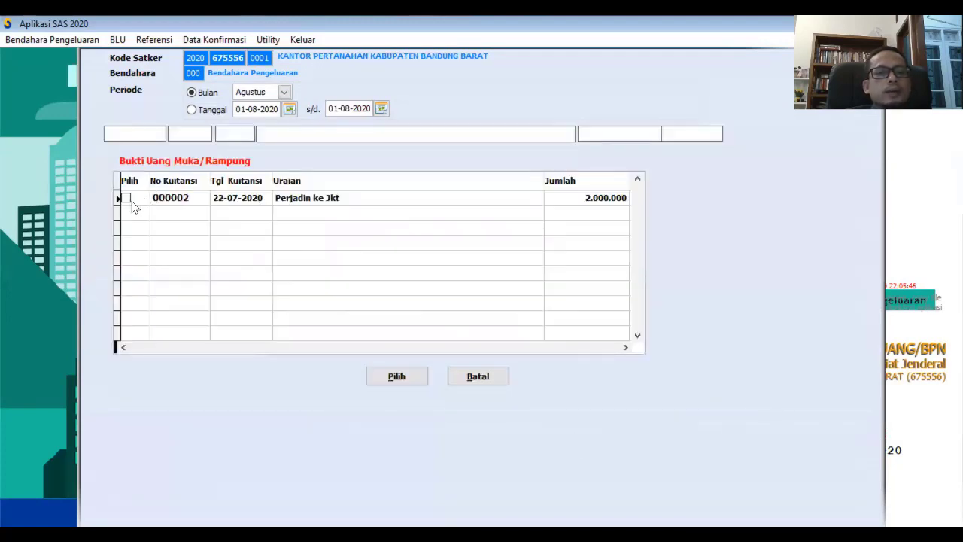
{"action": "left_click", "coordinate": [126, 198]}
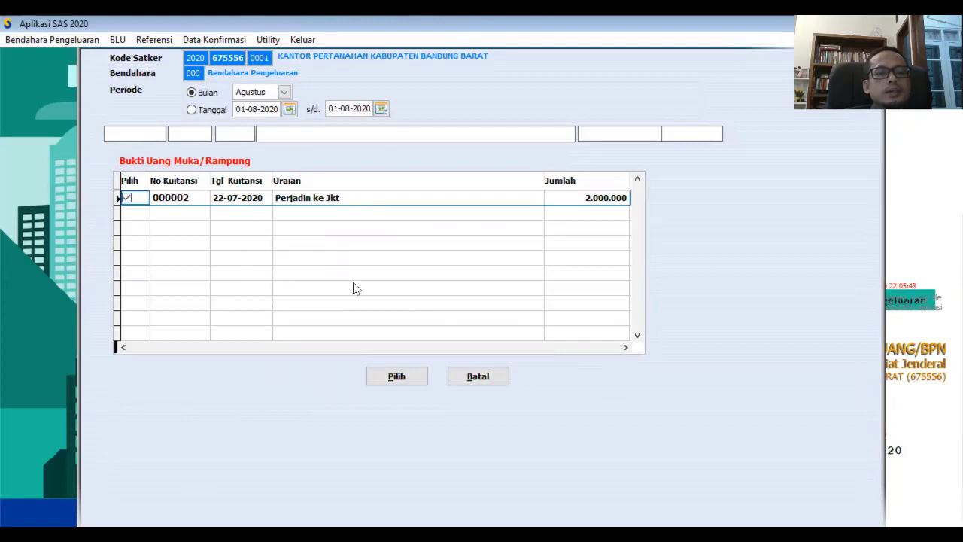
{"action": "left_click", "coordinate": [398, 376]}
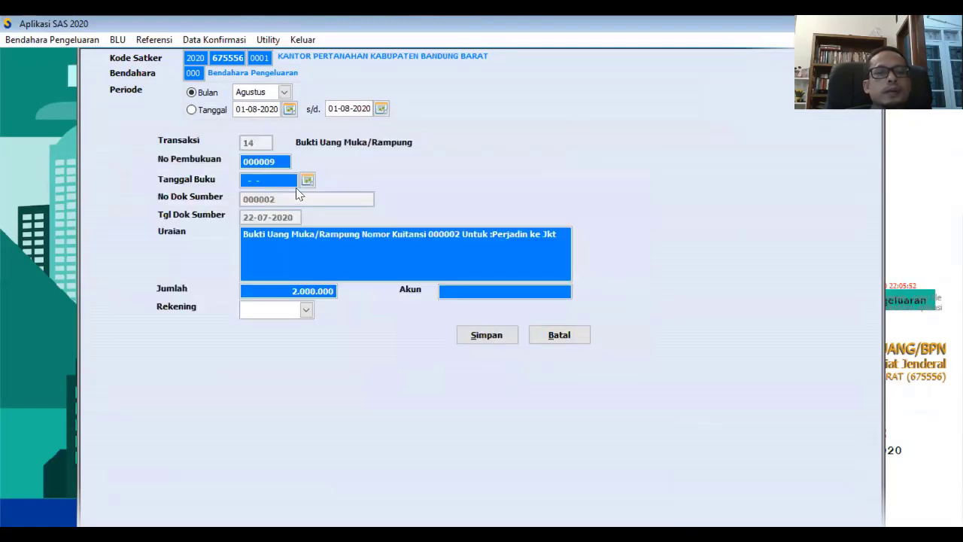
Set the transaction's book date to 18-08-2020 and its Akun to 524111, and save it.
{"action": "left_click", "coordinate": [307, 181]}
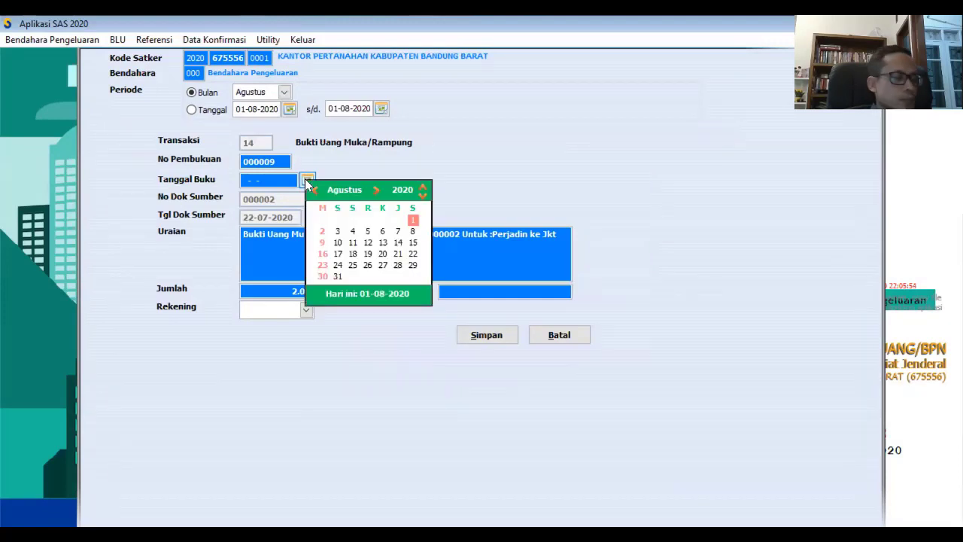
{"action": "left_click", "coordinate": [354, 254]}
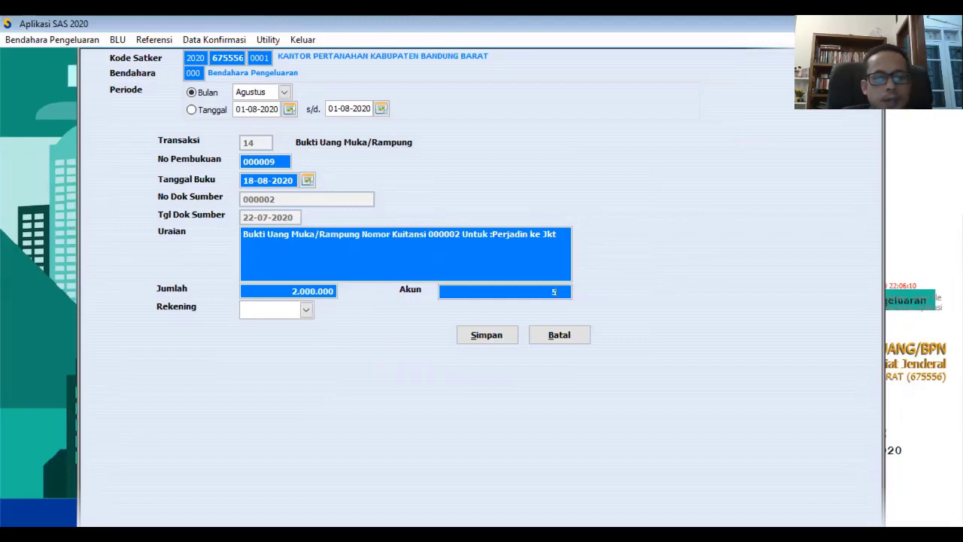
{"action": "type", "text": "111"}
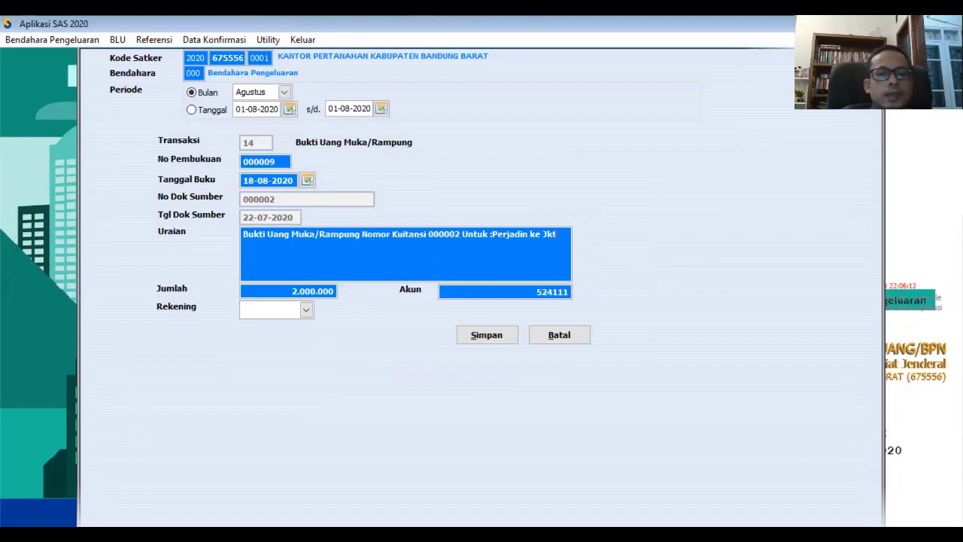
{"action": "left_click", "coordinate": [497, 338]}
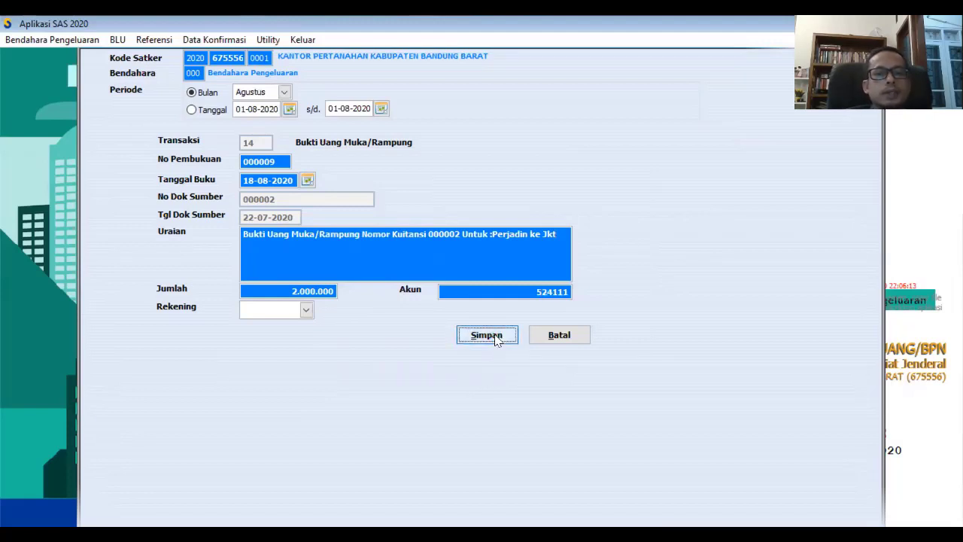
{"action": "left_click", "coordinate": [489, 315]}
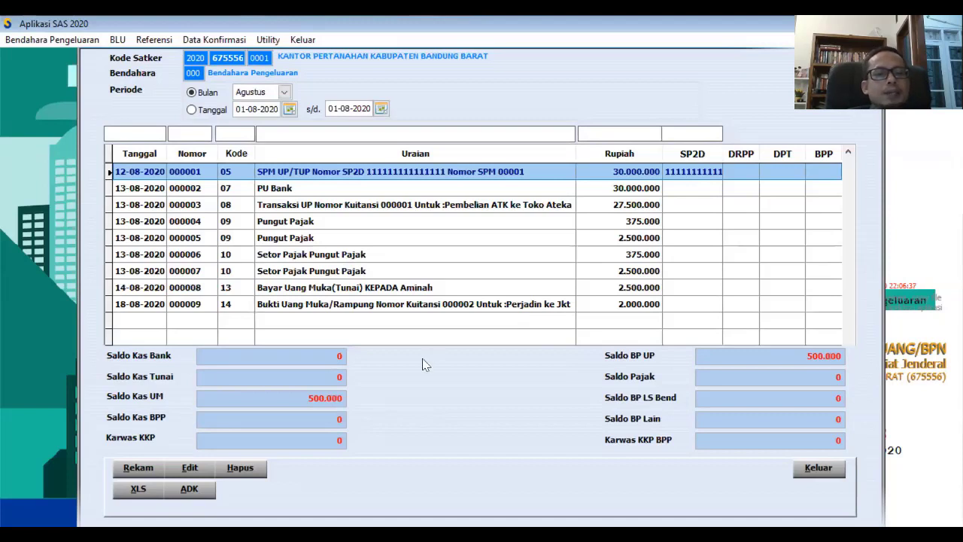
Start a new 16 Kelebihan/Pengembalian Uang Muka(tunai) transaction for the recipient with code 01.
{"action": "left_click", "coordinate": [138, 468]}
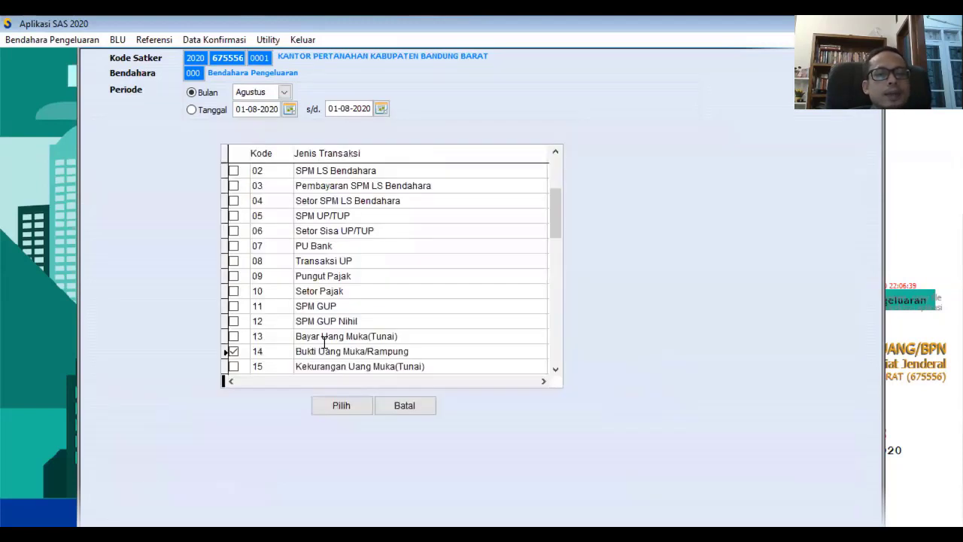
{"action": "left_click", "coordinate": [555, 368]}
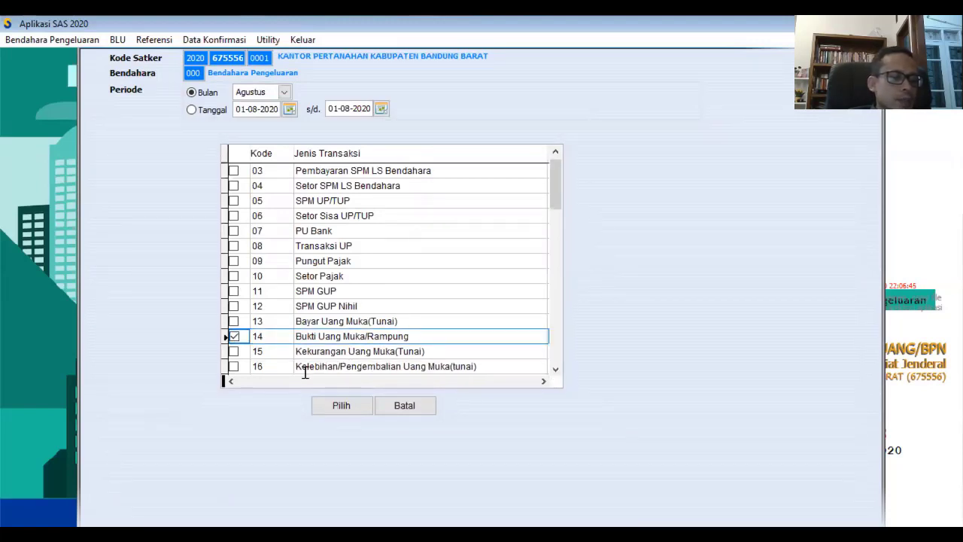
{"action": "left_click", "coordinate": [233, 367]}
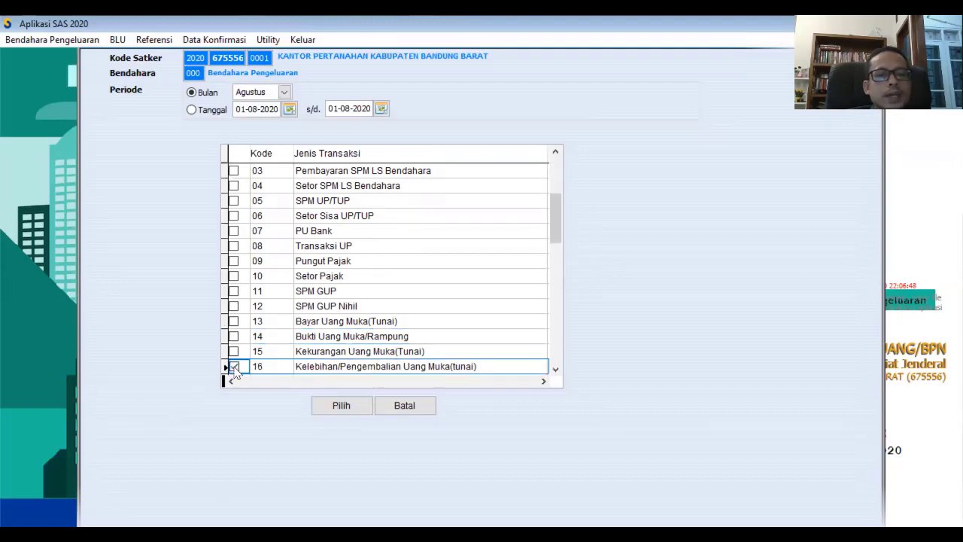
{"action": "left_click", "coordinate": [338, 407]}
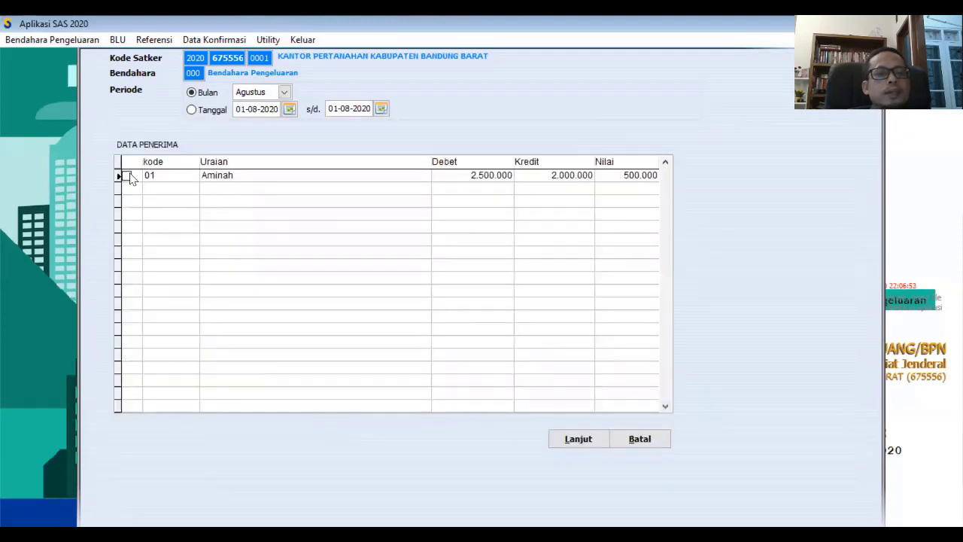
{"action": "left_click", "coordinate": [128, 176]}
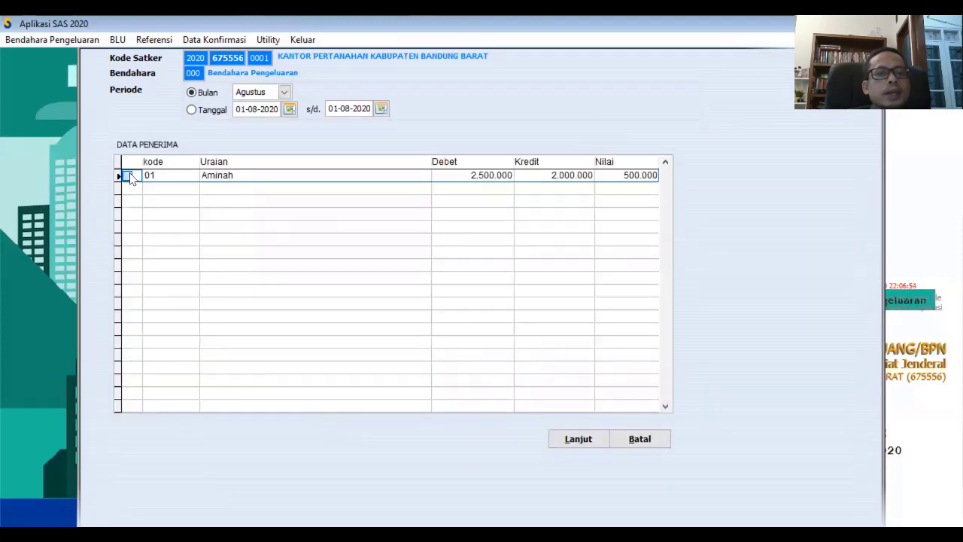
{"action": "left_click", "coordinate": [579, 438]}
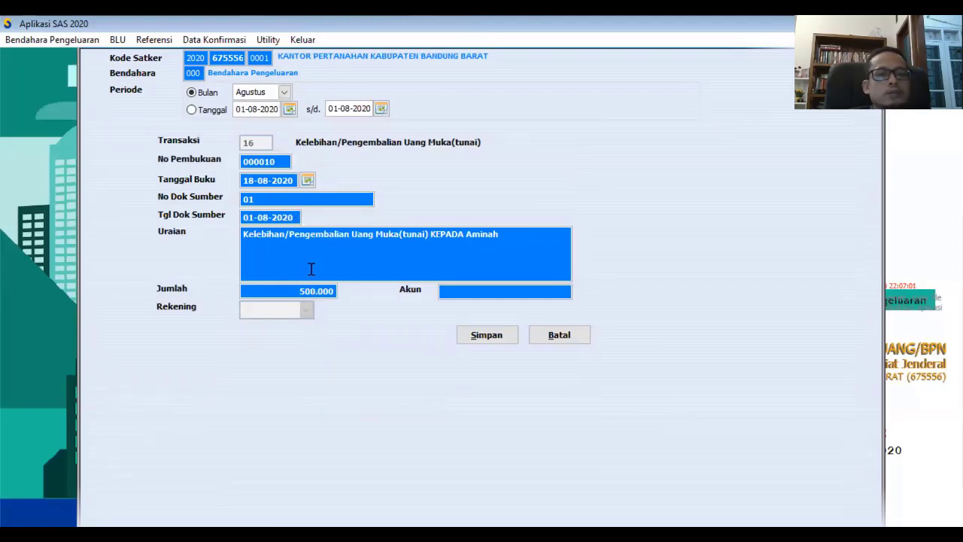
Save the 500.000 cash advance return with book date 18-08-2020 and close the transaction list.
{"action": "left_click", "coordinate": [488, 340]}
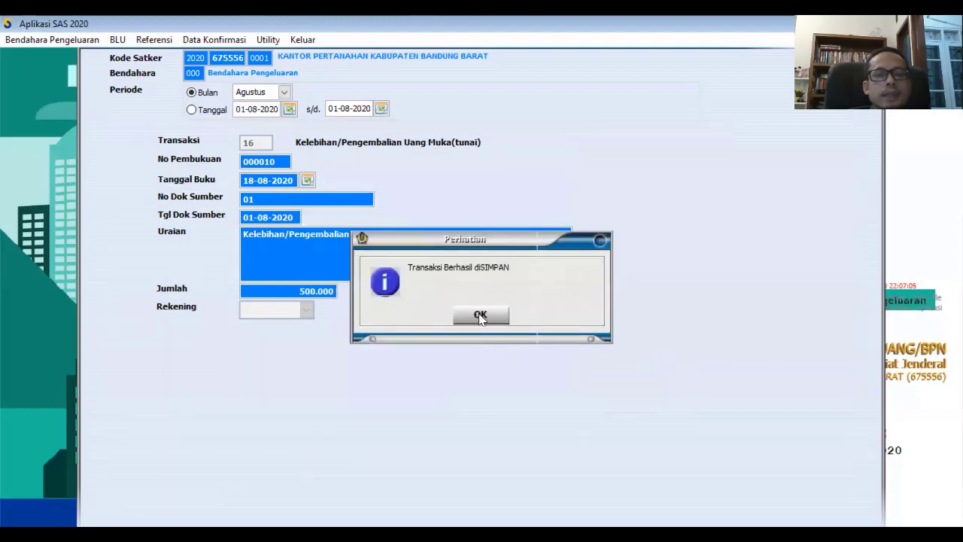
{"action": "left_click", "coordinate": [479, 316]}
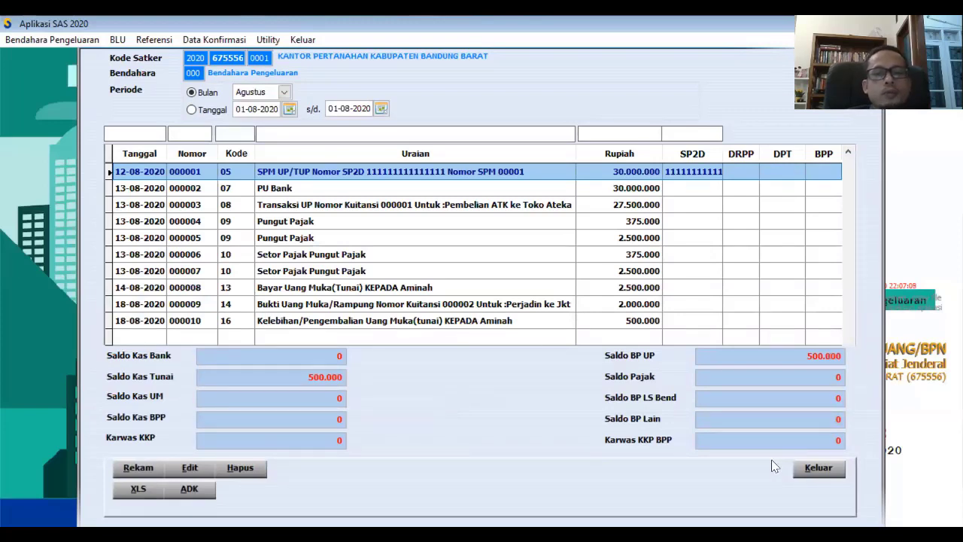
{"action": "left_click", "coordinate": [817, 467]}
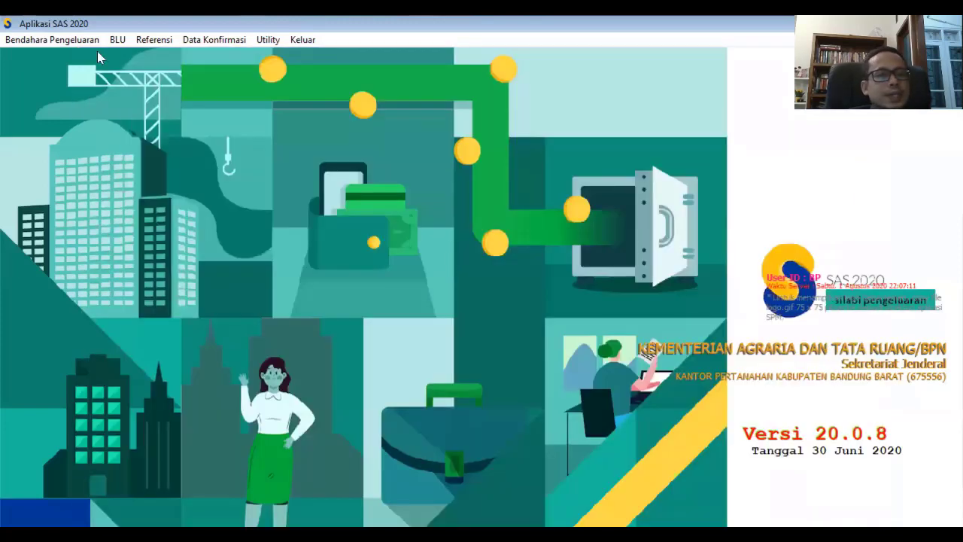
Post the expenditure treasurer's transactions for Agustus with DIPA and Karwas SPM included, and close the posting dialog.
{"action": "left_click", "coordinate": [30, 39]}
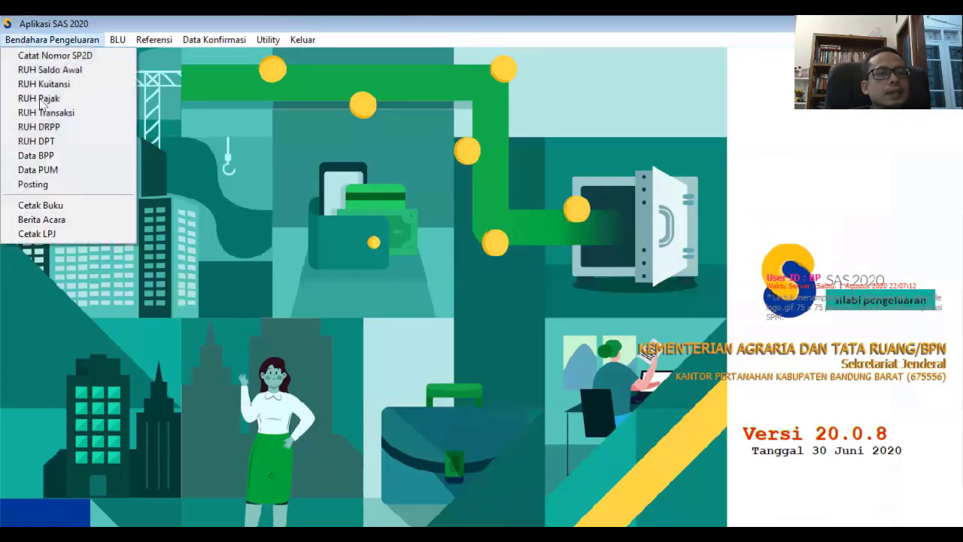
{"action": "left_click", "coordinate": [53, 183]}
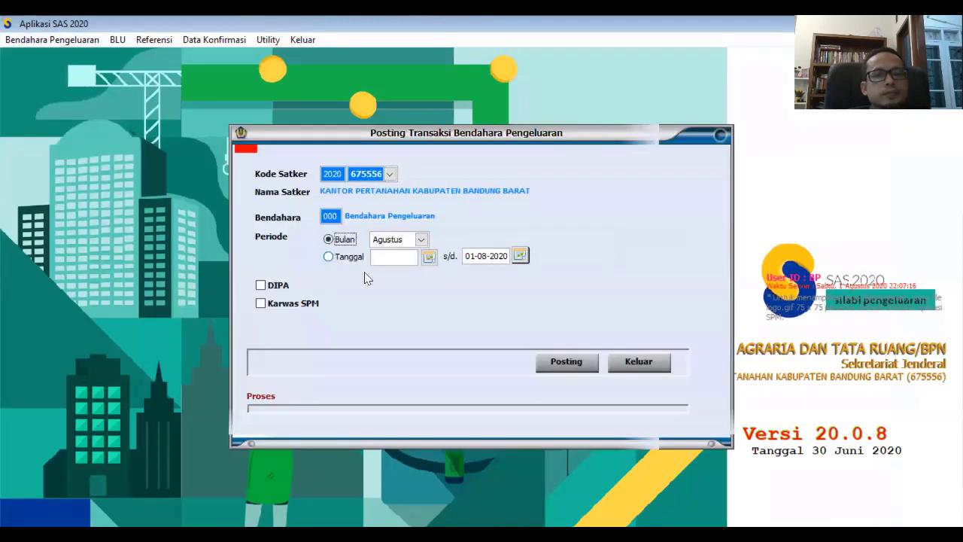
{"action": "left_click", "coordinate": [281, 287]}
{"action": "left_click", "coordinate": [275, 307]}
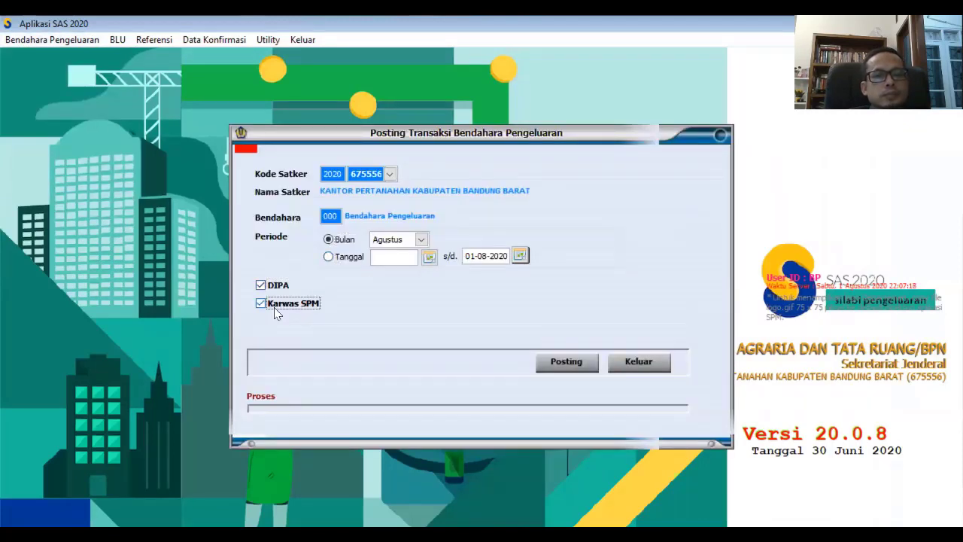
{"action": "left_click", "coordinate": [565, 361]}
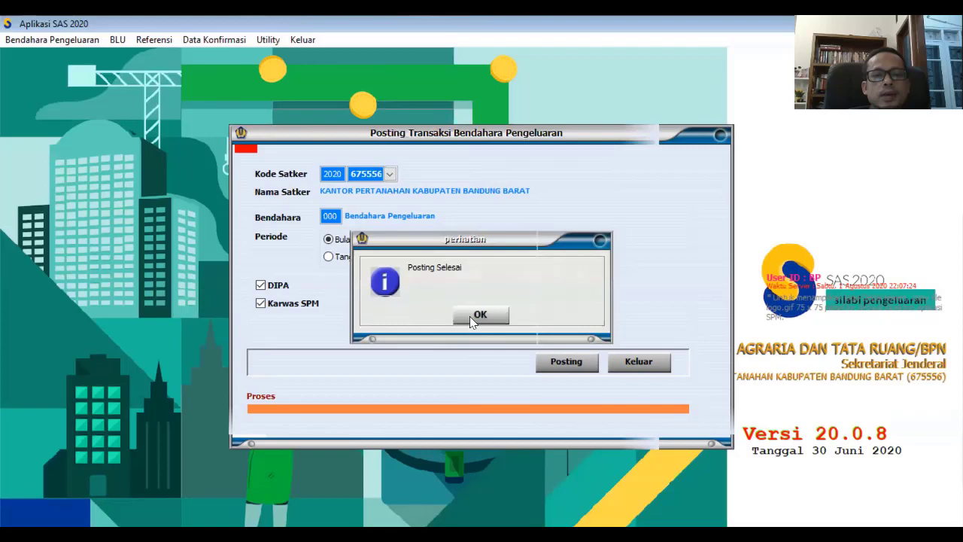
{"action": "left_click", "coordinate": [469, 316]}
{"action": "left_click", "coordinate": [629, 367]}
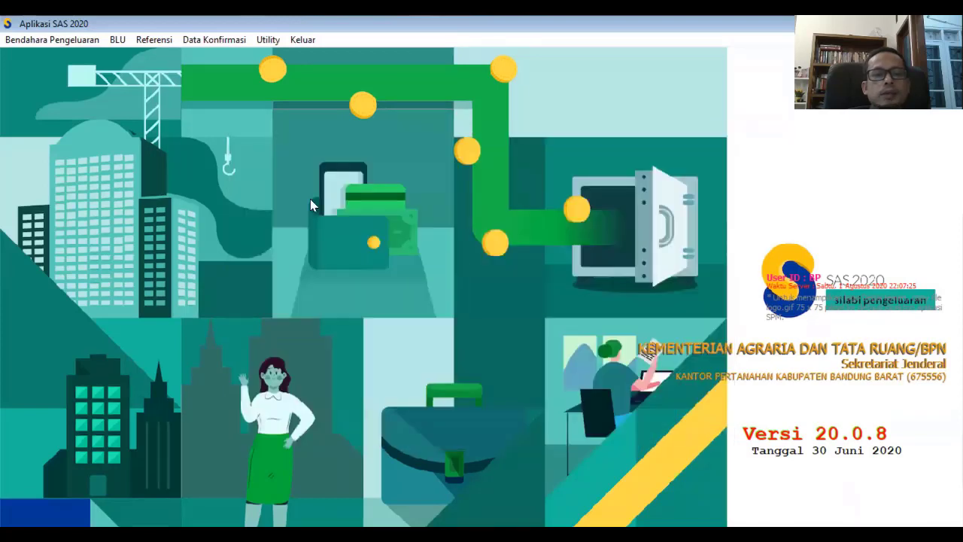
Display the 01 Buku Kas Umum report for Agustus, check its entries and close the preview.
{"action": "left_click", "coordinate": [30, 39]}
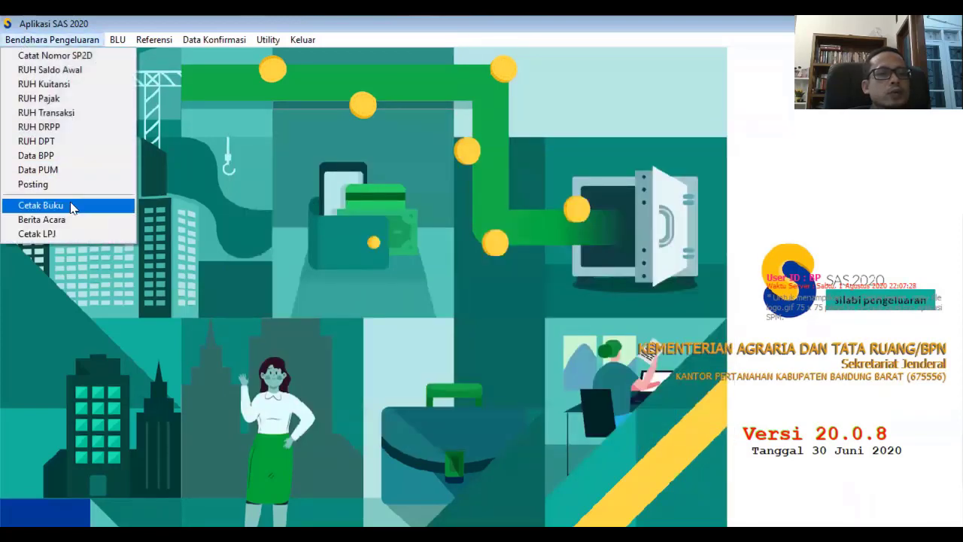
{"action": "left_click", "coordinate": [72, 205]}
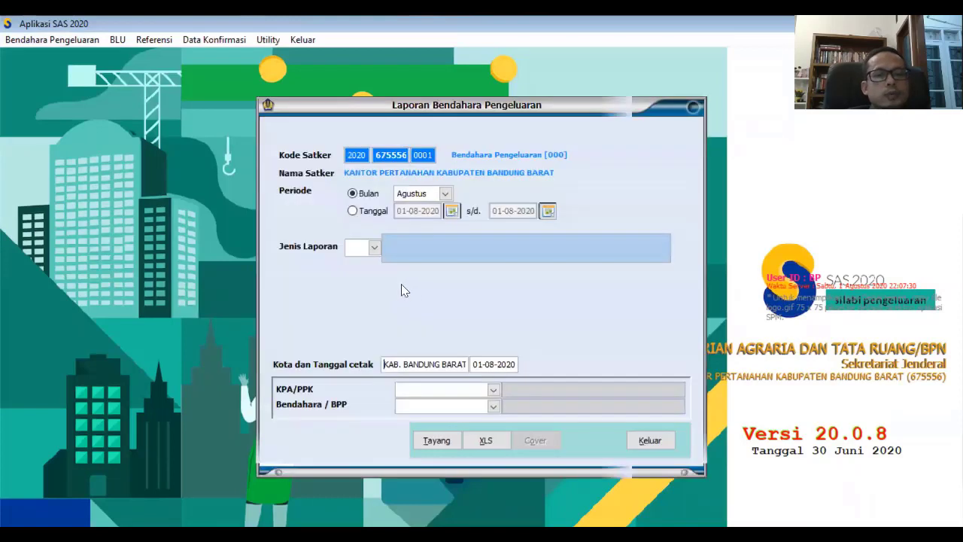
{"action": "left_click", "coordinate": [374, 247]}
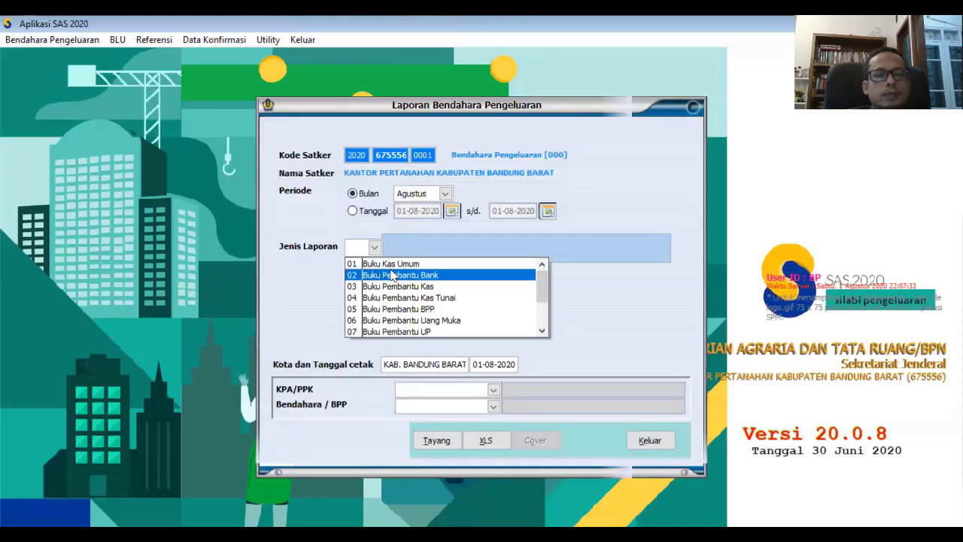
{"action": "left_click", "coordinate": [395, 267]}
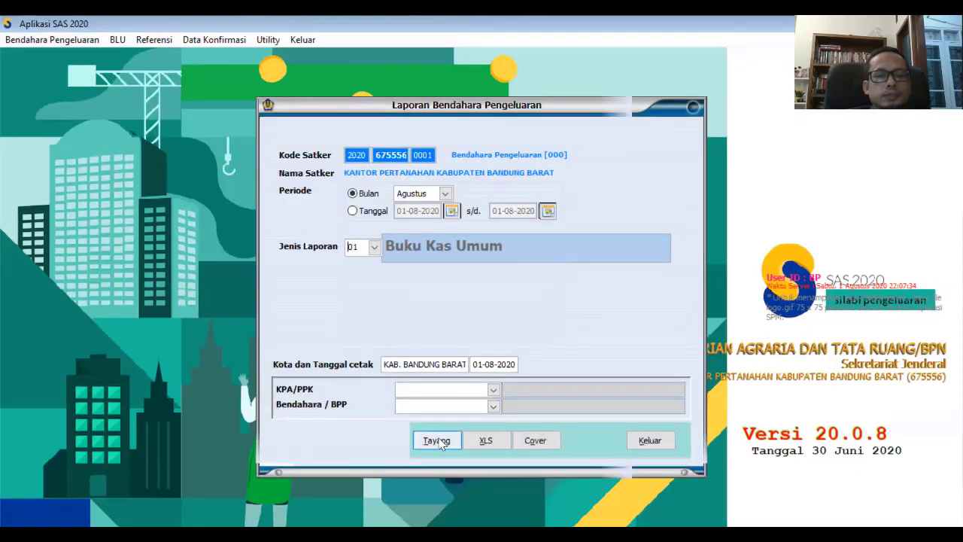
{"action": "left_click", "coordinate": [436, 440]}
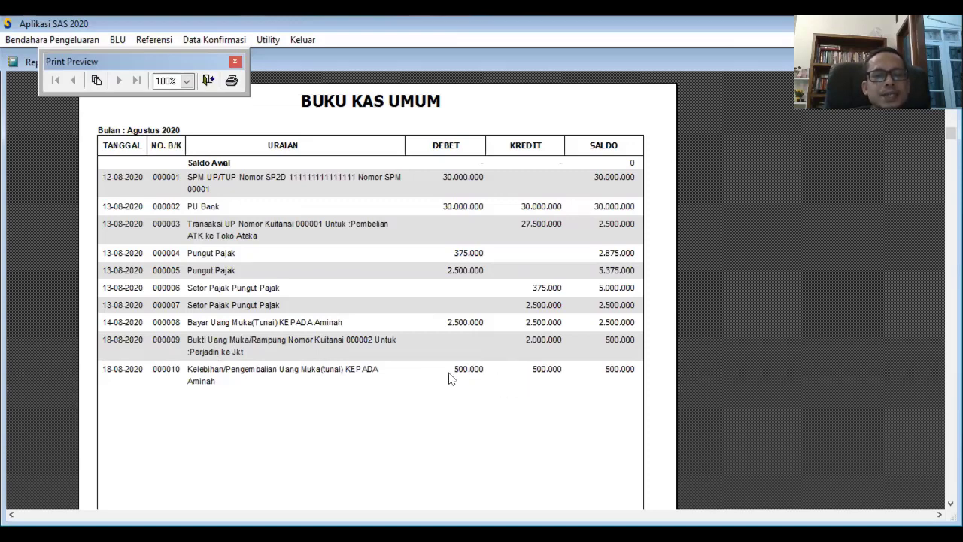
{"action": "left_click", "coordinate": [207, 82]}
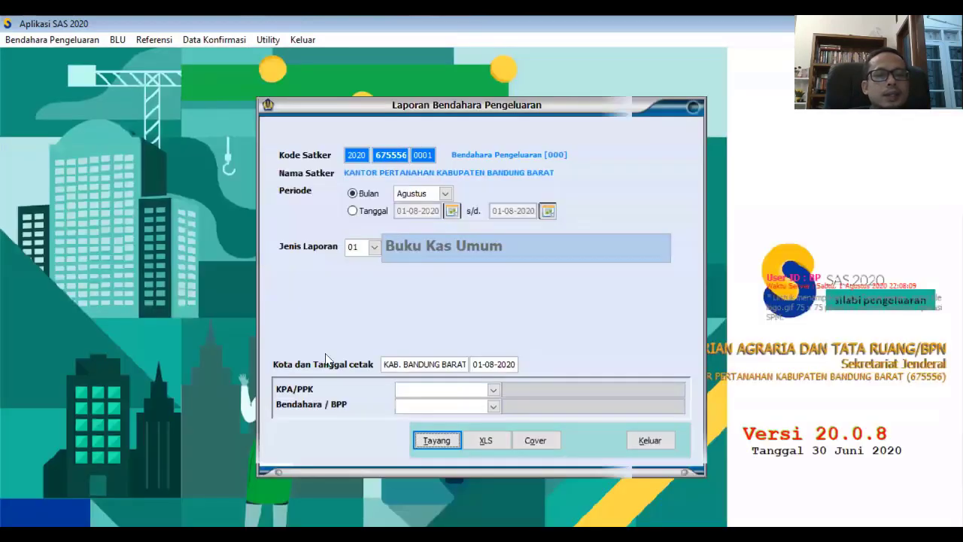
Display the 06 Buku Pembantu Uang Muka report for Agustus, check the advance entries and close the preview.
{"action": "left_click", "coordinate": [373, 247]}
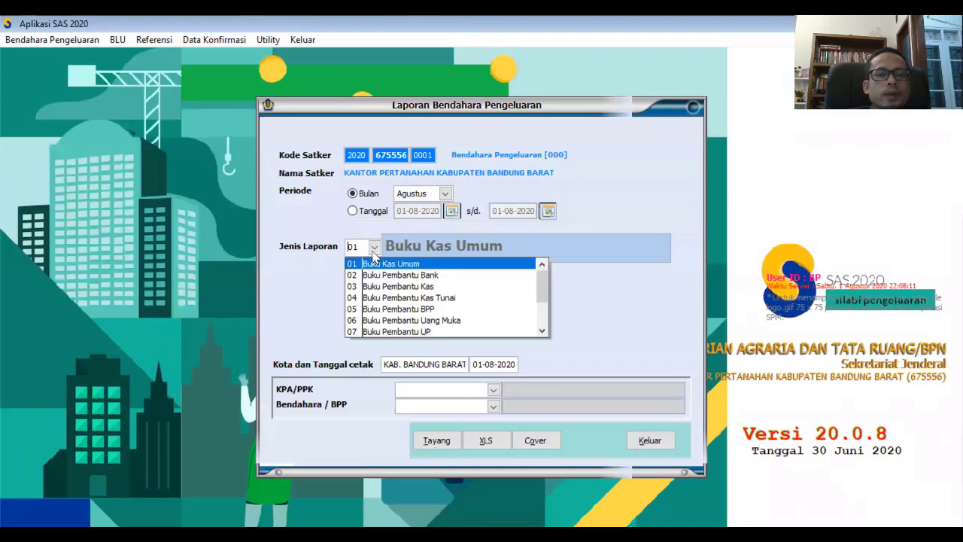
{"action": "left_click", "coordinate": [429, 323]}
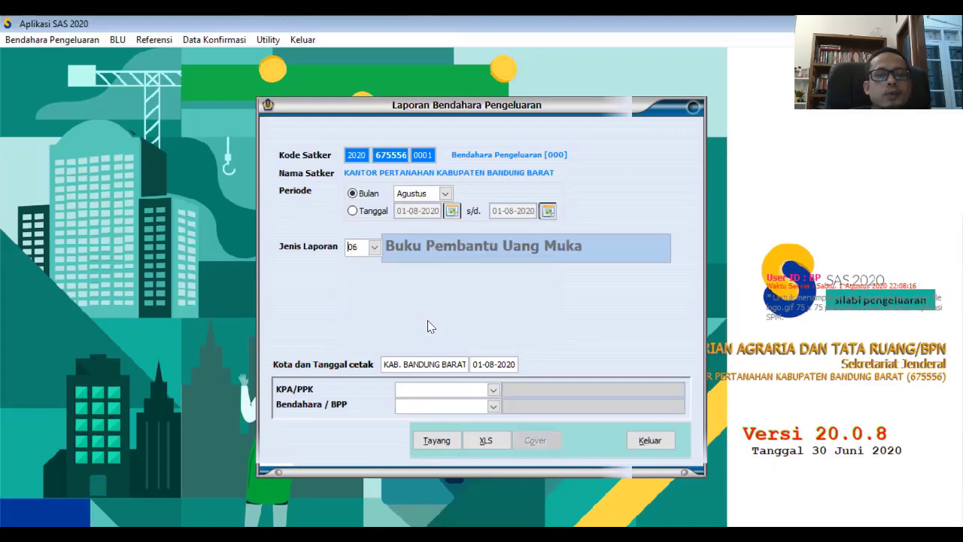
{"action": "left_click", "coordinate": [437, 443]}
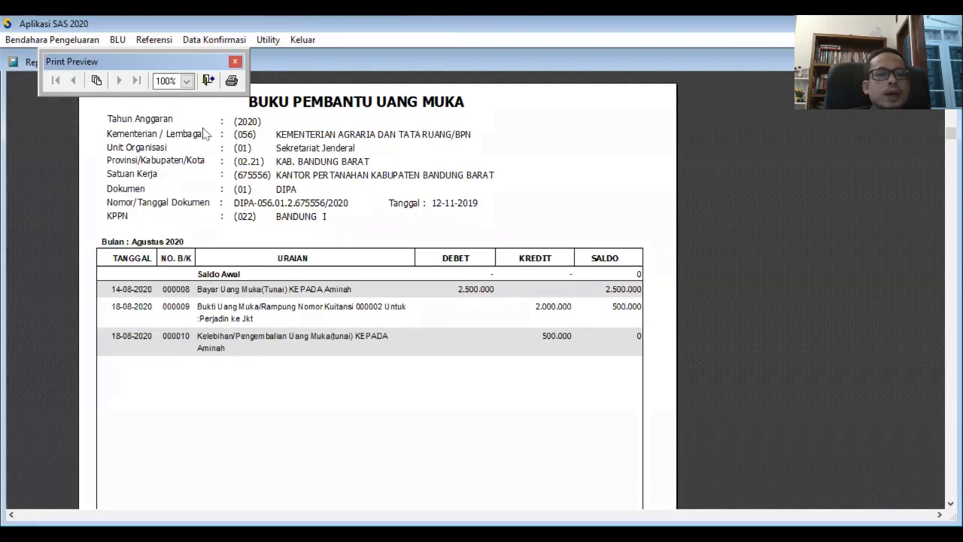
{"action": "left_click", "coordinate": [207, 79]}
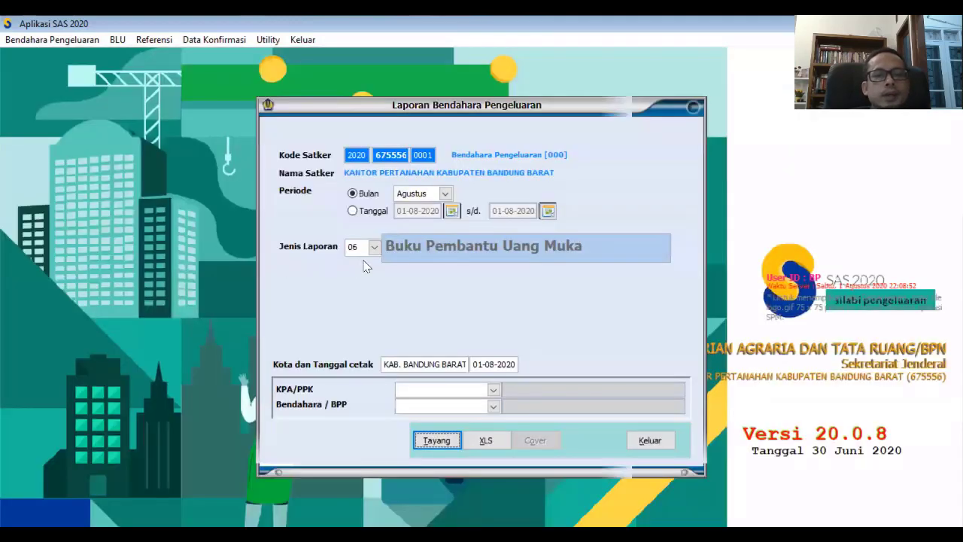
Display the 04 Buku Pembantu Kas Tunai report for Agustus and check the cash entries.
{"action": "left_click", "coordinate": [373, 247]}
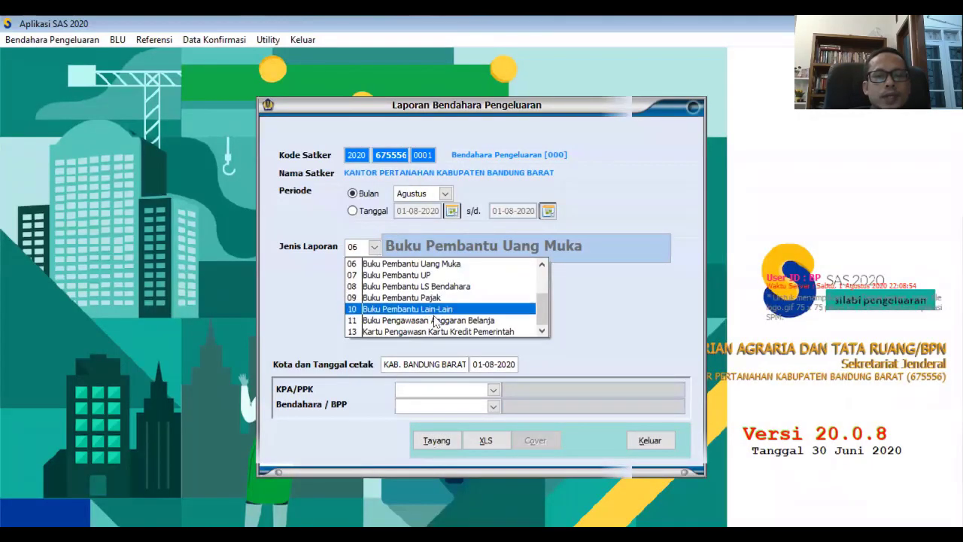
{"action": "left_click", "coordinate": [542, 264]}
{"action": "left_click", "coordinate": [541, 264]}
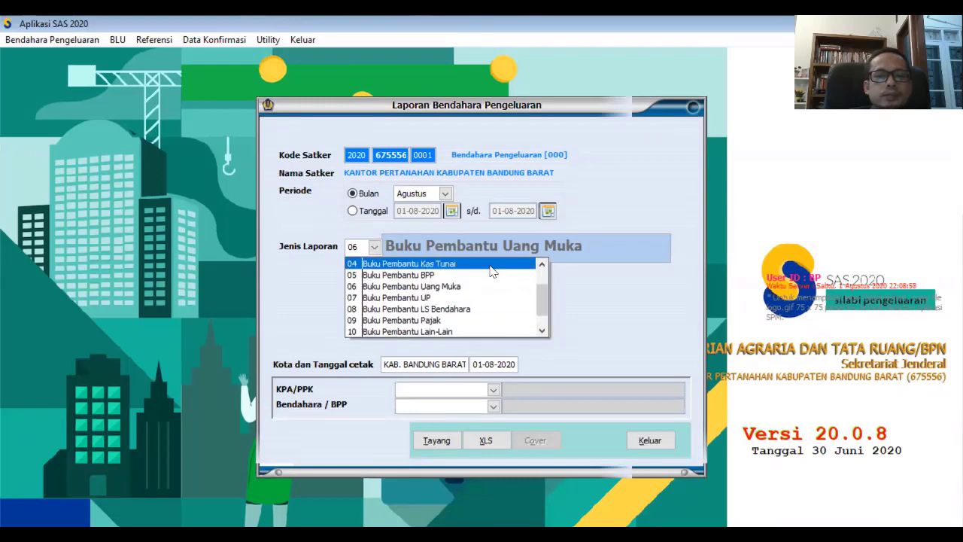
{"action": "left_click", "coordinate": [473, 264]}
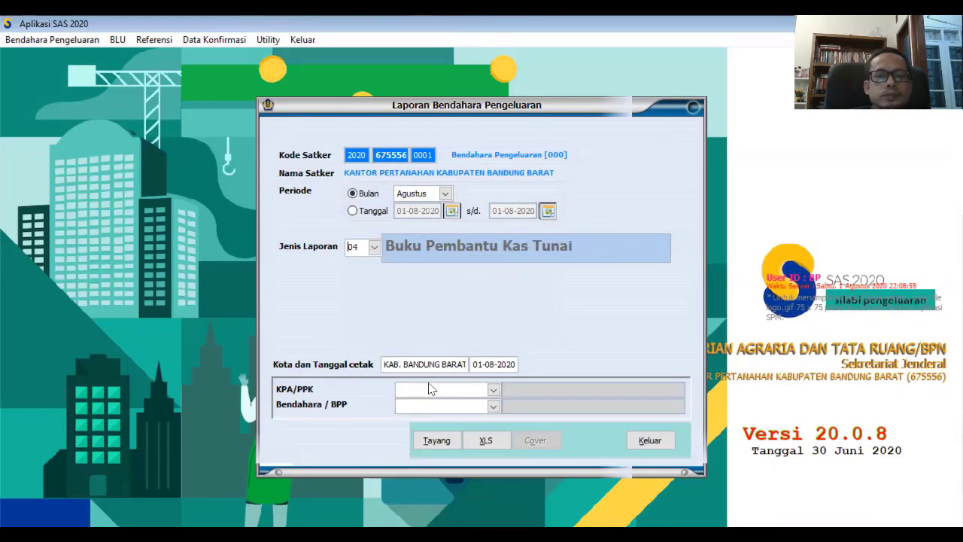
{"action": "left_click", "coordinate": [434, 440]}
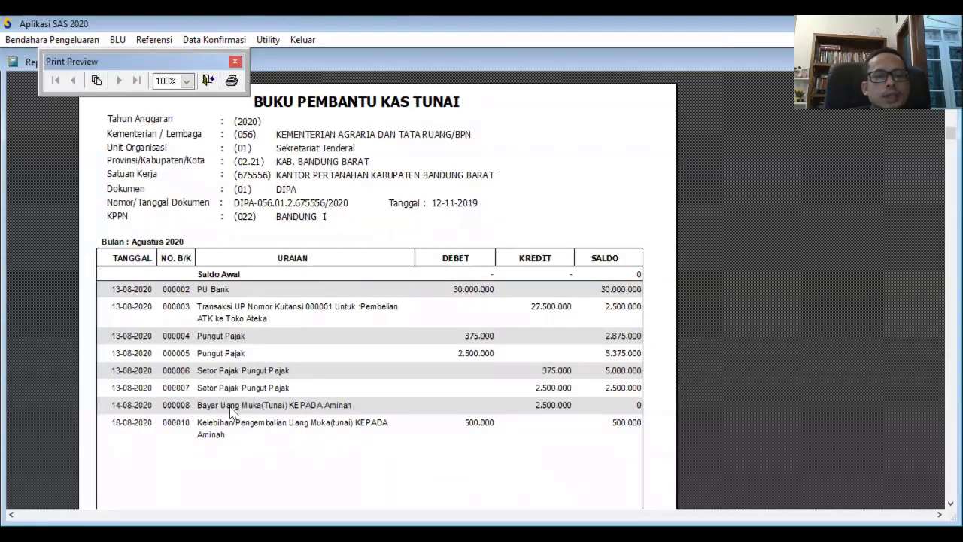
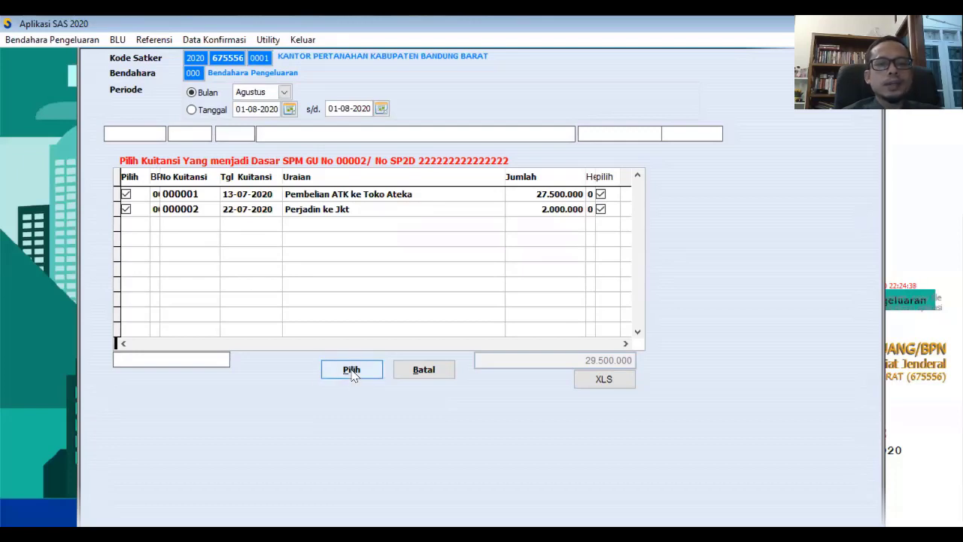
Record the SPM GUP for SPM 00002 based on receipts 000001 and 000002 with book date 20-08-2020, save it and close the transaction list.
{"action": "left_click", "coordinate": [351, 371]}
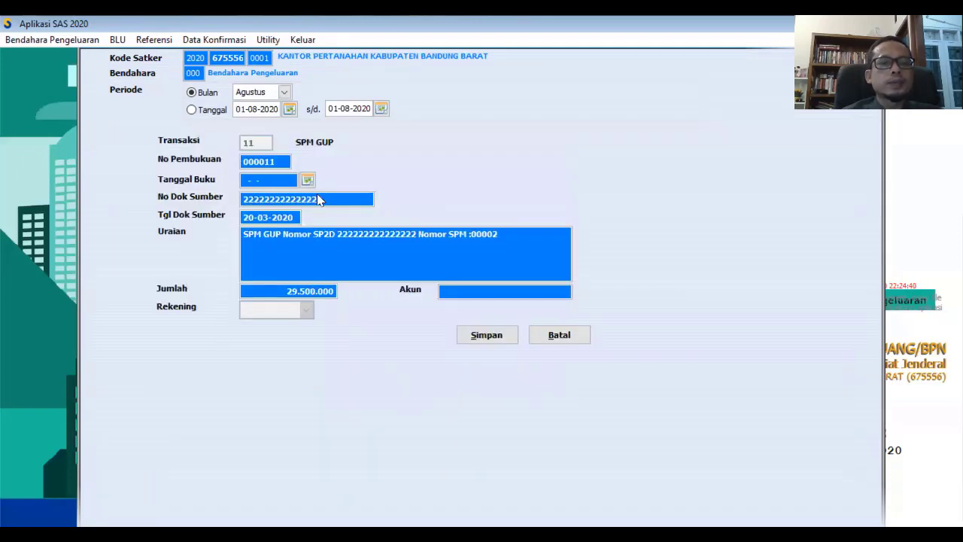
{"action": "left_click", "coordinate": [308, 181]}
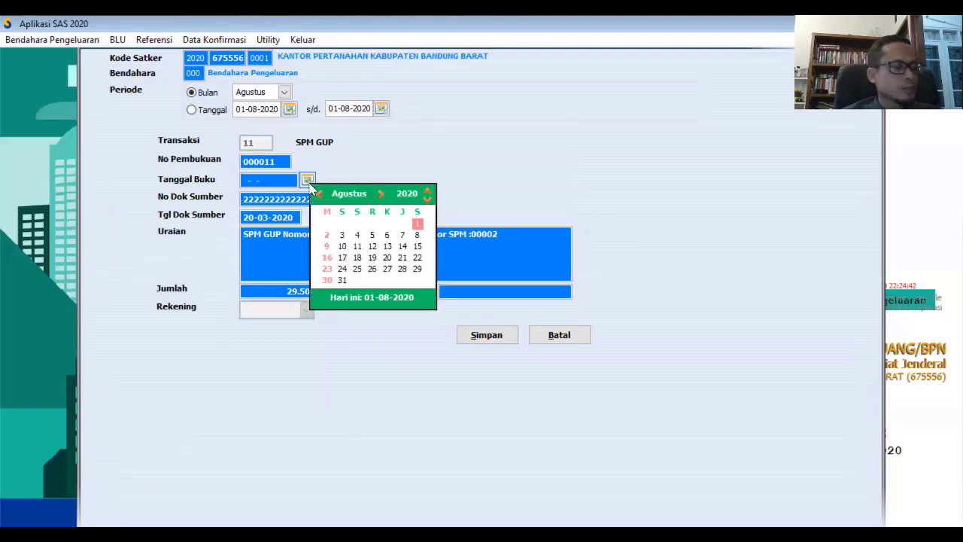
{"action": "left_click", "coordinate": [389, 258]}
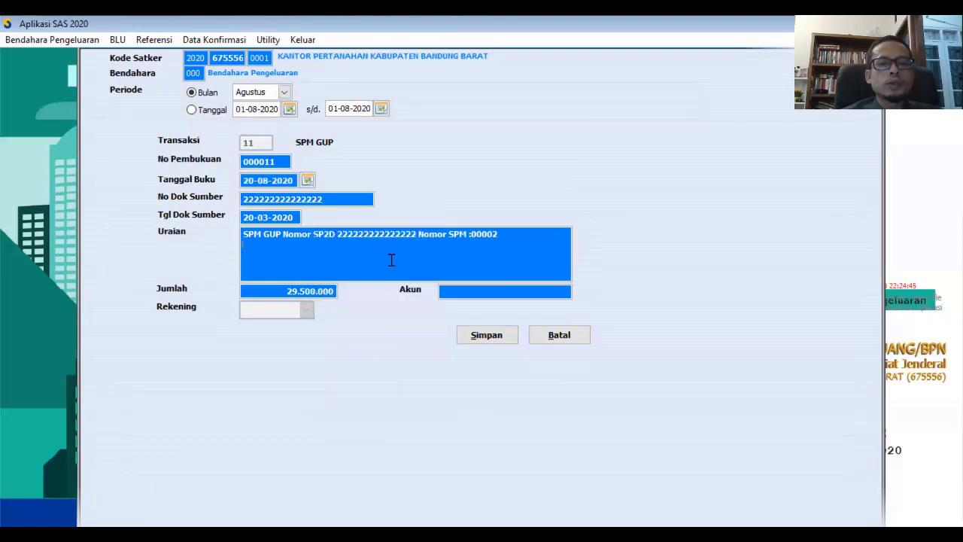
{"action": "left_click", "coordinate": [486, 337]}
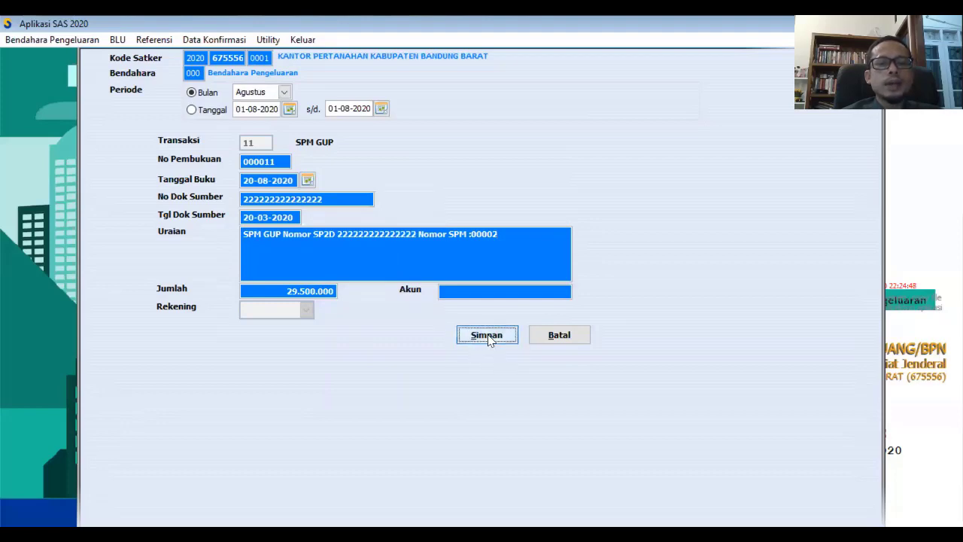
{"action": "left_click", "coordinate": [483, 315]}
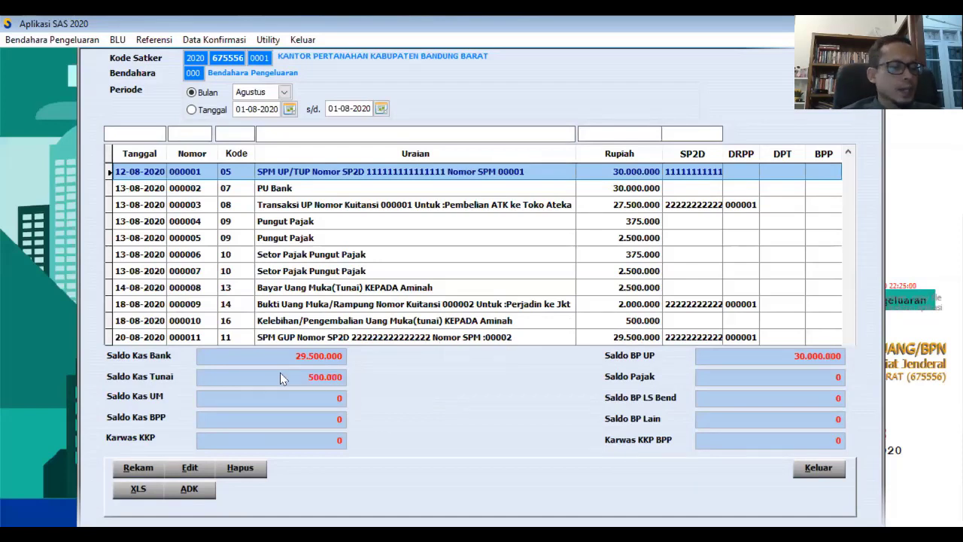
{"action": "left_click", "coordinate": [817, 469]}
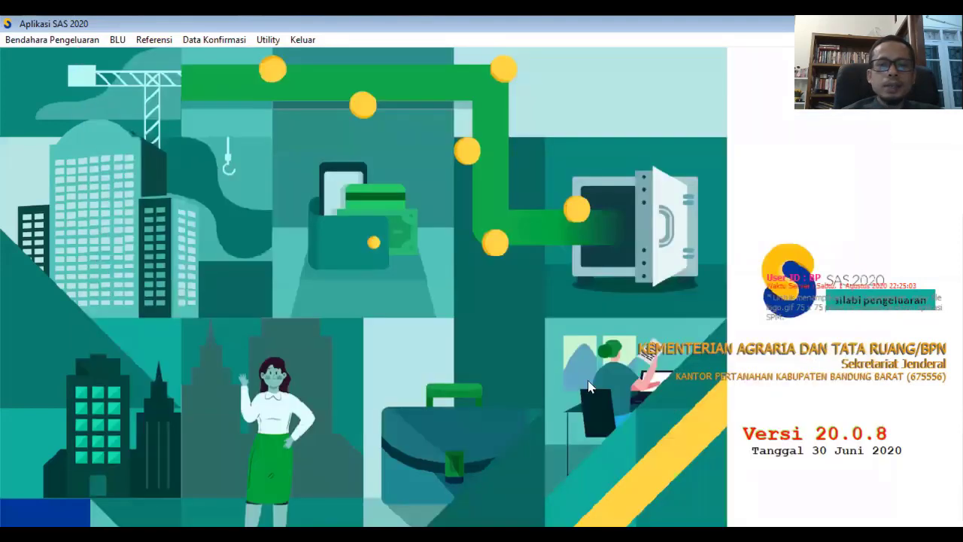
Post the treasurer transactions for Agustus with DIPA and Karwas SPM included, and close the posting form.
{"action": "left_click", "coordinate": [27, 42]}
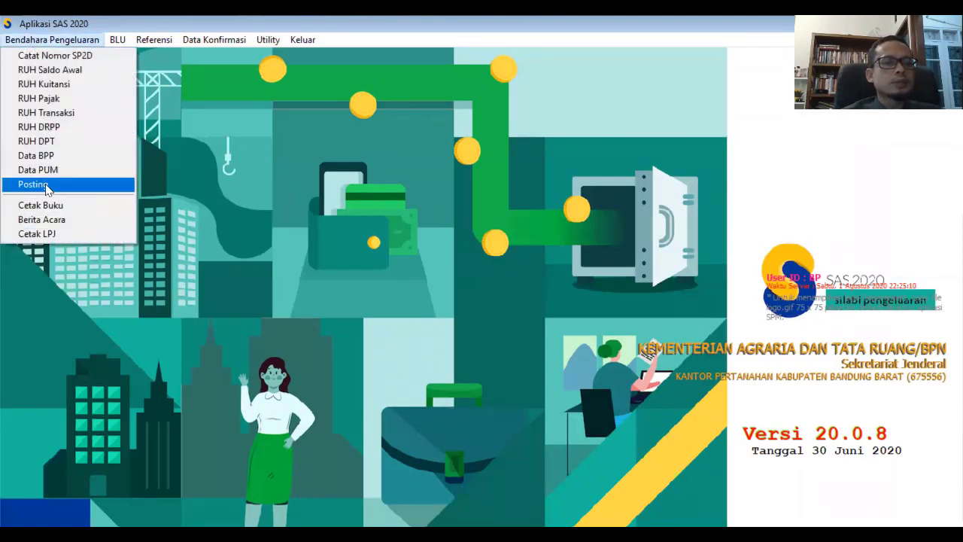
{"action": "left_click", "coordinate": [34, 185]}
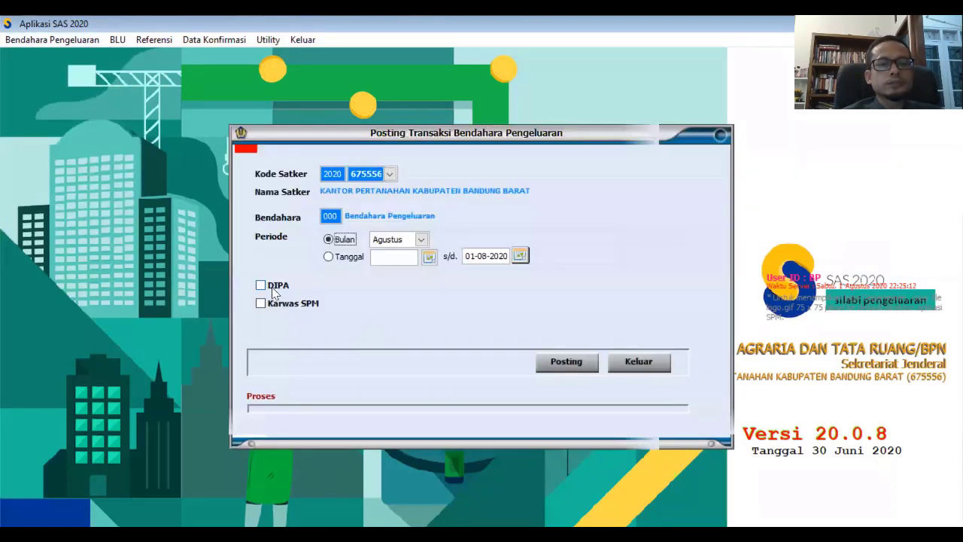
{"action": "left_click", "coordinate": [272, 290]}
{"action": "left_click", "coordinate": [262, 304]}
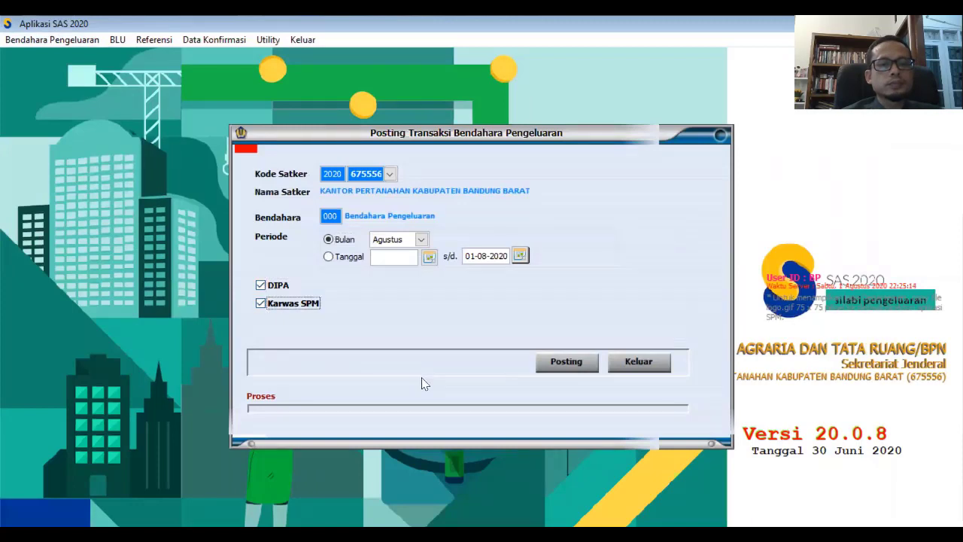
{"action": "left_click", "coordinate": [568, 365]}
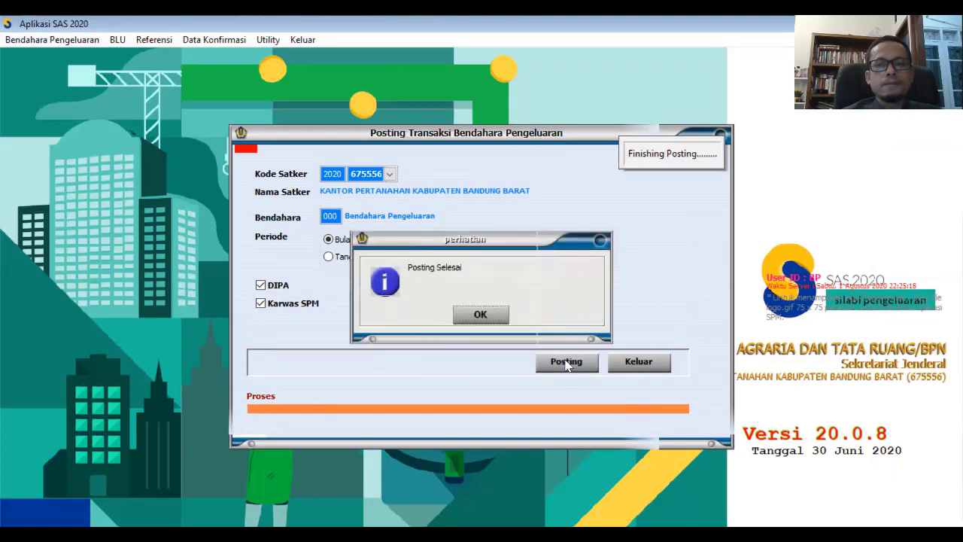
{"action": "left_click", "coordinate": [485, 317]}
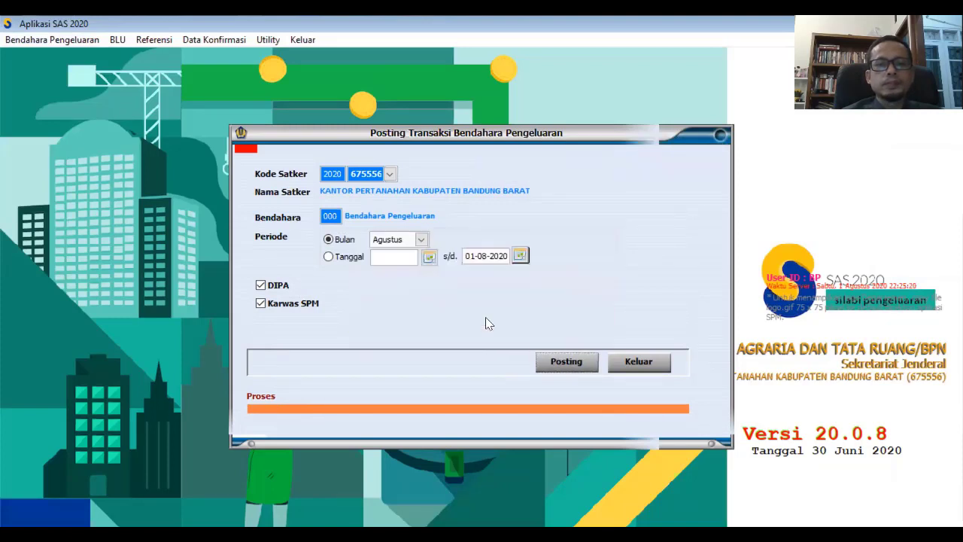
{"action": "left_click", "coordinate": [638, 362]}
Display the 01 Buku Kas Umum report for Agustus, check the SPM GUP entry and close the preview.
{"action": "left_click", "coordinate": [14, 39]}
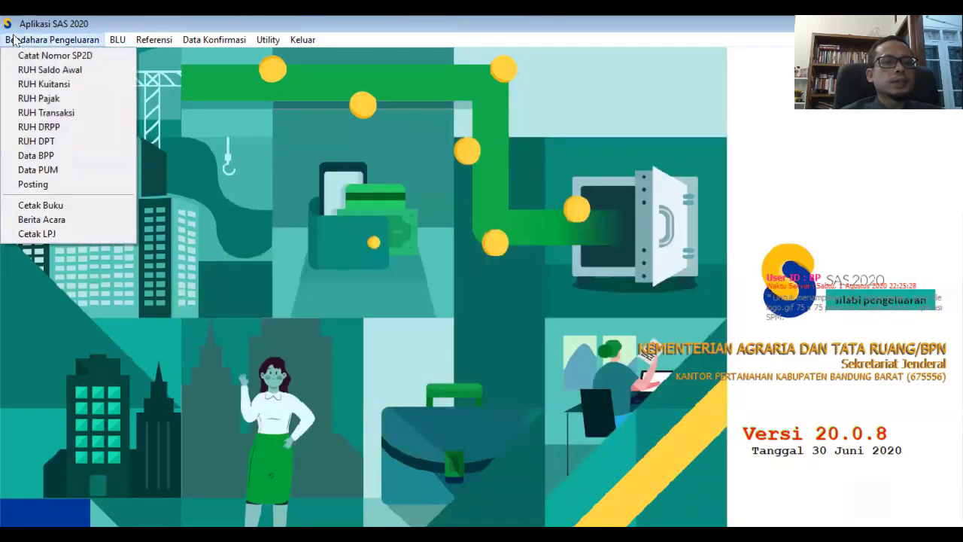
{"action": "left_click", "coordinate": [71, 207]}
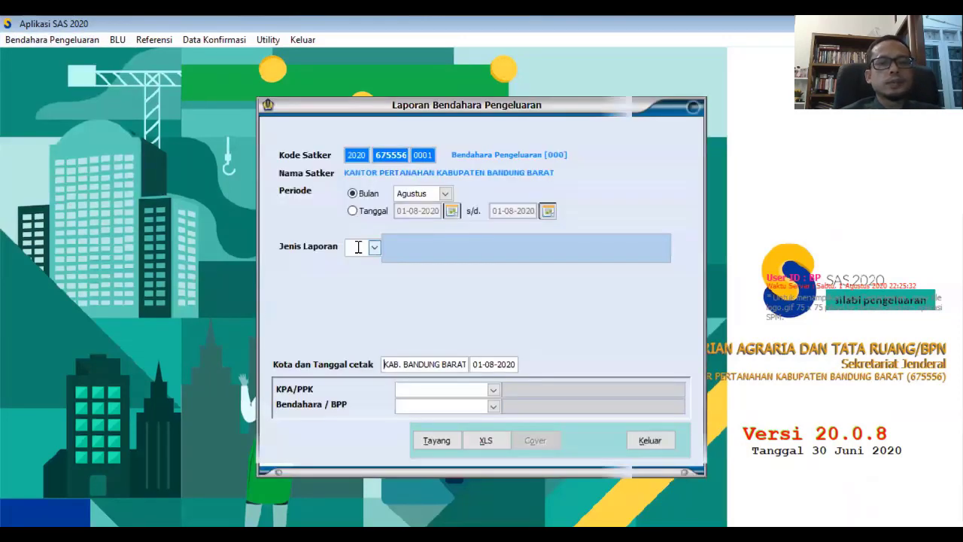
{"action": "left_click", "coordinate": [373, 247]}
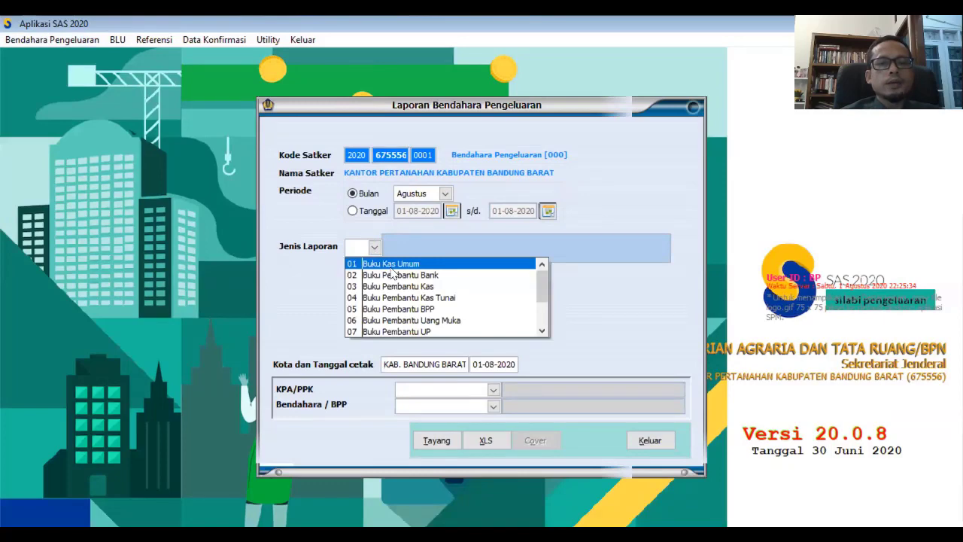
{"action": "left_click", "coordinate": [393, 265]}
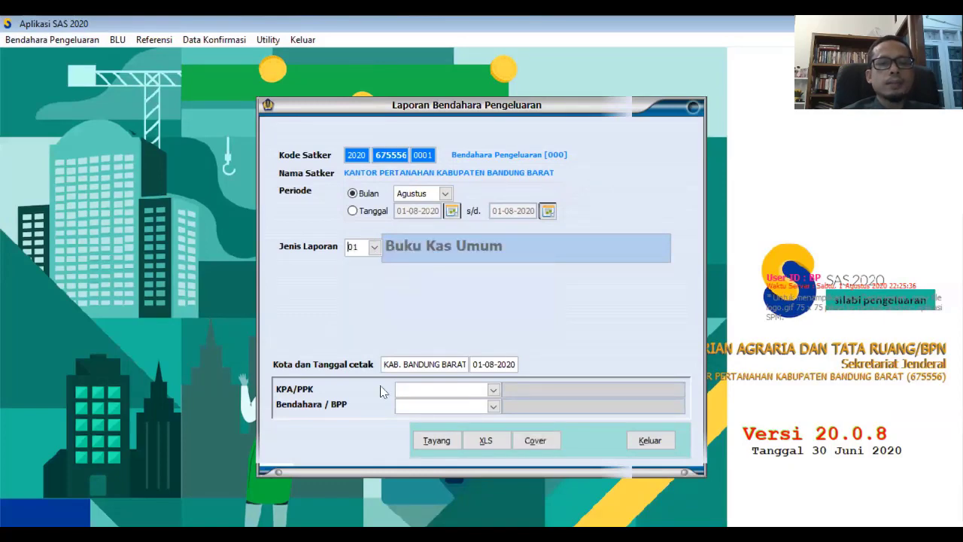
{"action": "left_click", "coordinate": [434, 440]}
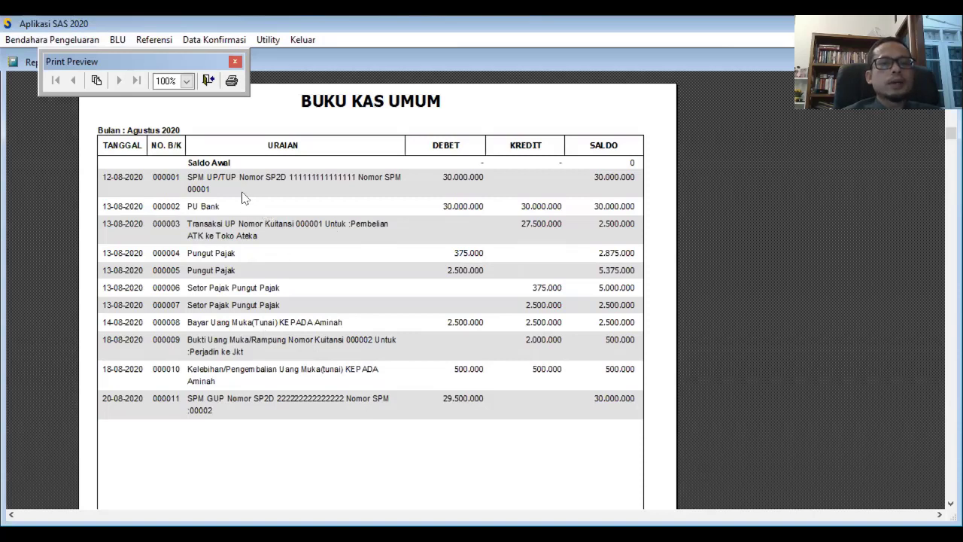
{"action": "left_click", "coordinate": [208, 80]}
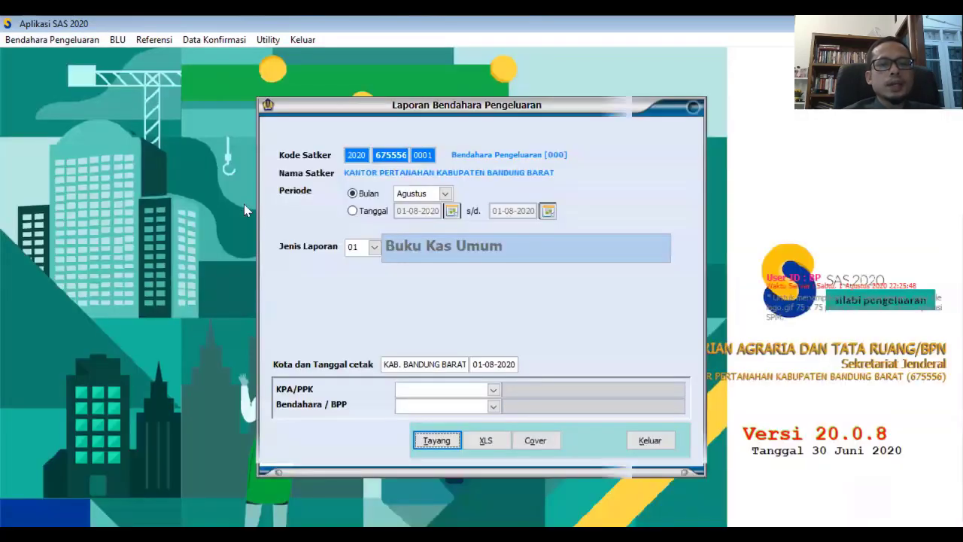
Display the 02 Buku Pembantu Bank report for Agustus, check the bank entries and close the preview.
{"action": "left_click", "coordinate": [376, 249]}
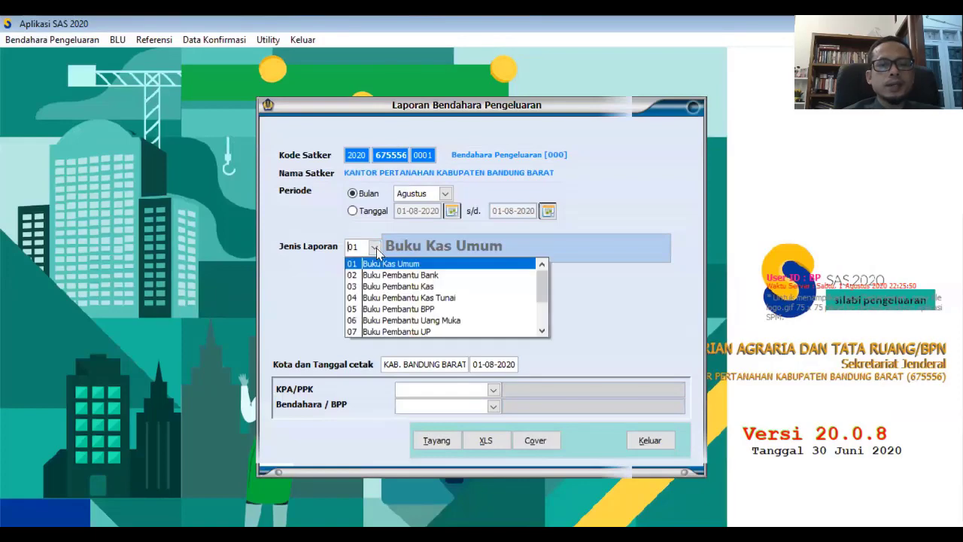
{"action": "left_click", "coordinate": [419, 276]}
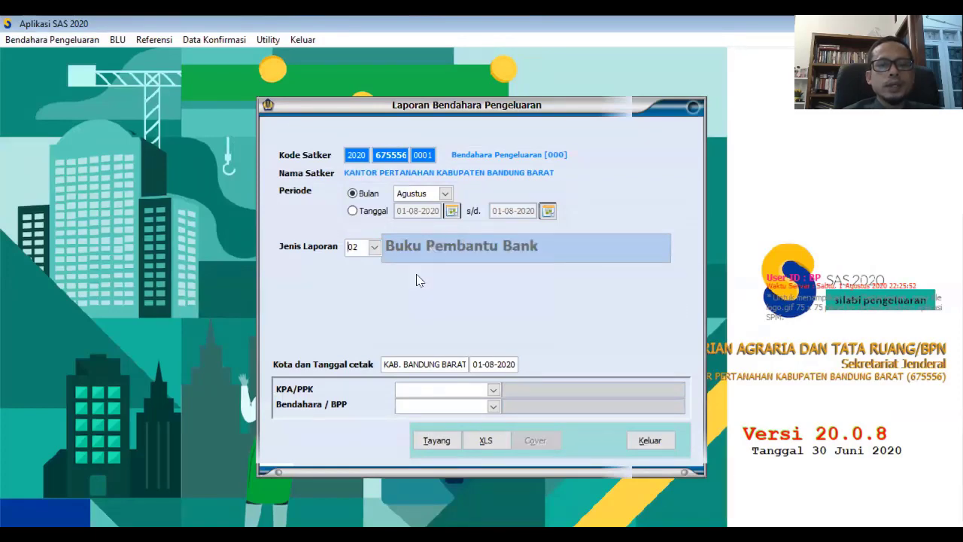
{"action": "left_click", "coordinate": [436, 440]}
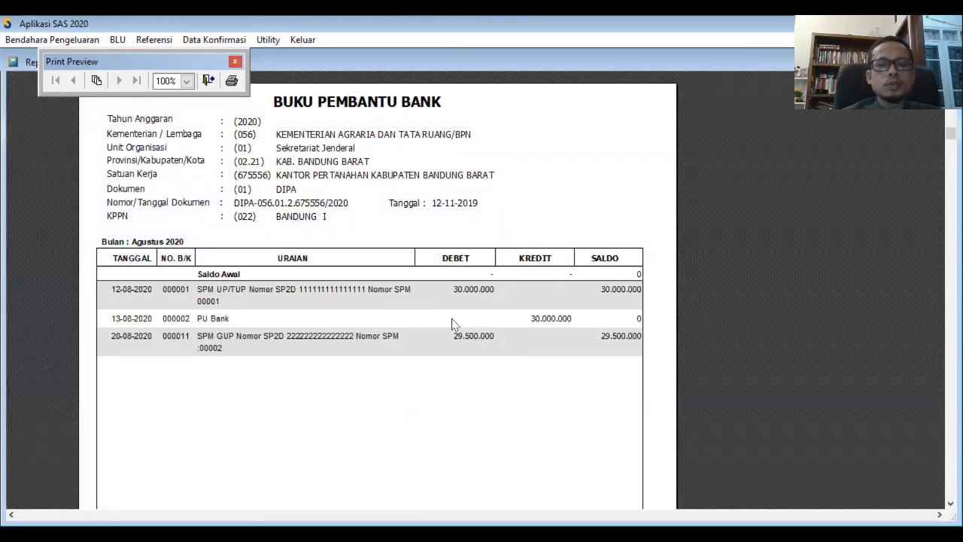
{"action": "left_click", "coordinate": [207, 80]}
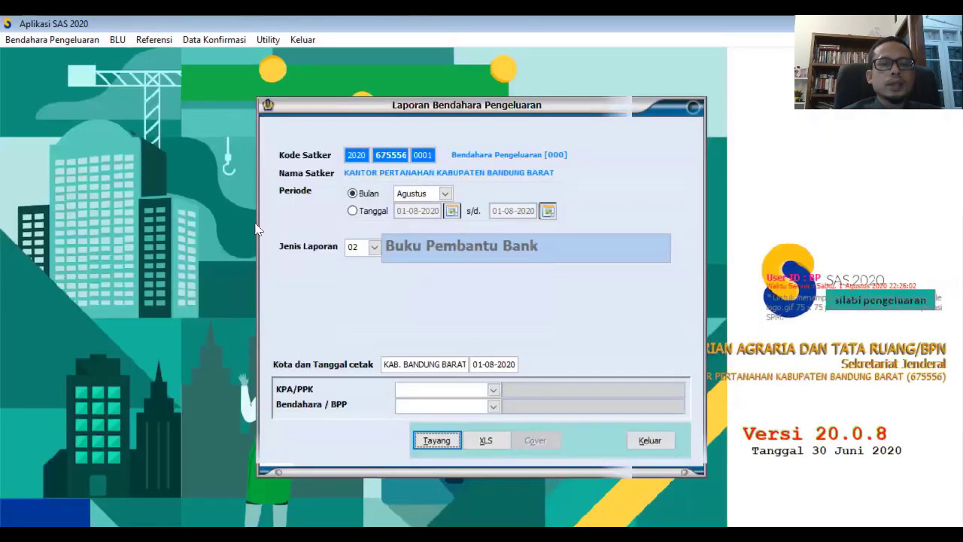
Display the 07 Buku Pembantu UP report for Agustus, check the UP entries and close the preview.
{"action": "left_click", "coordinate": [379, 250]}
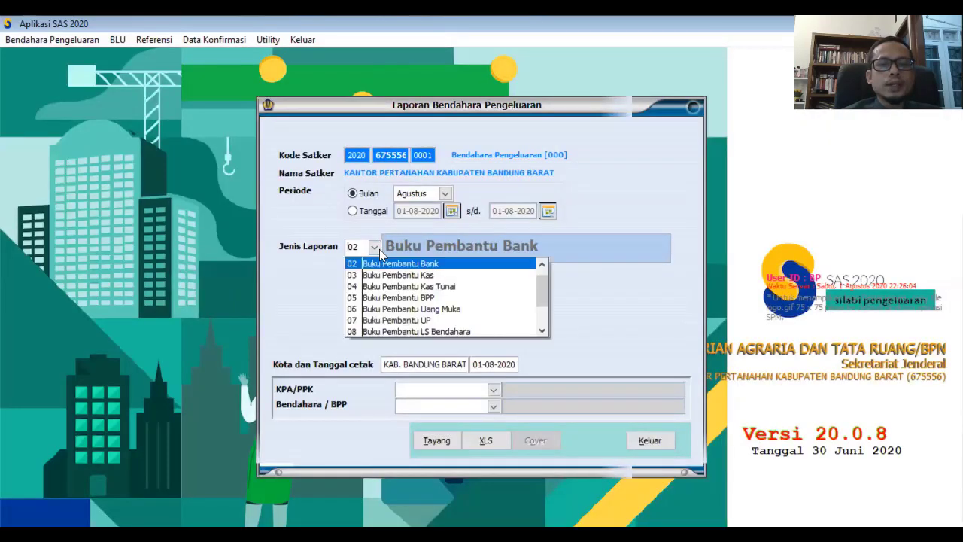
{"action": "left_click", "coordinate": [433, 321]}
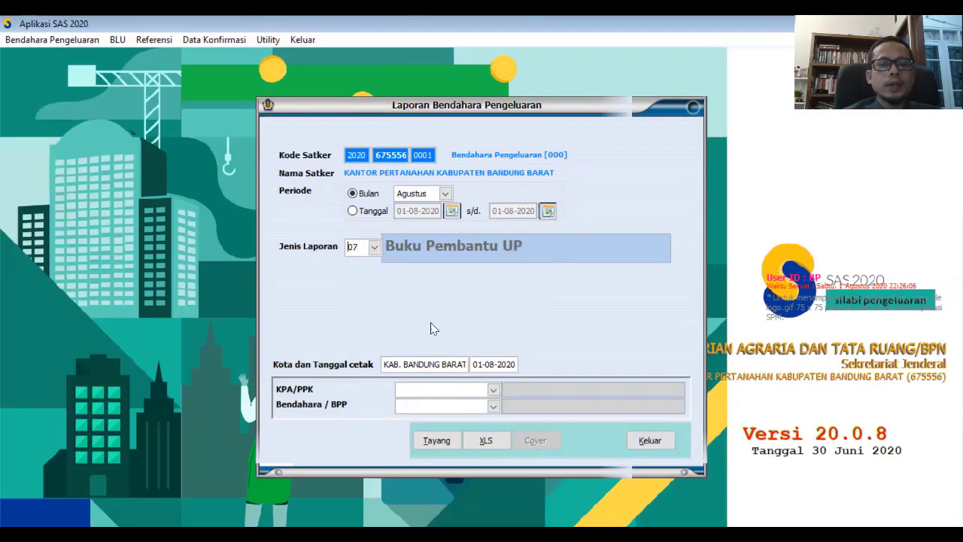
{"action": "left_click", "coordinate": [436, 440]}
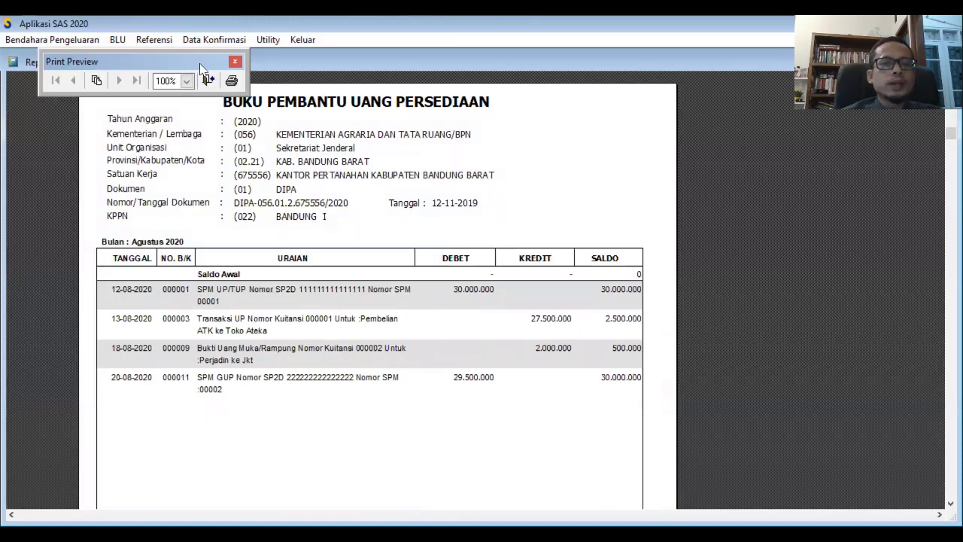
{"action": "left_click", "coordinate": [208, 79]}
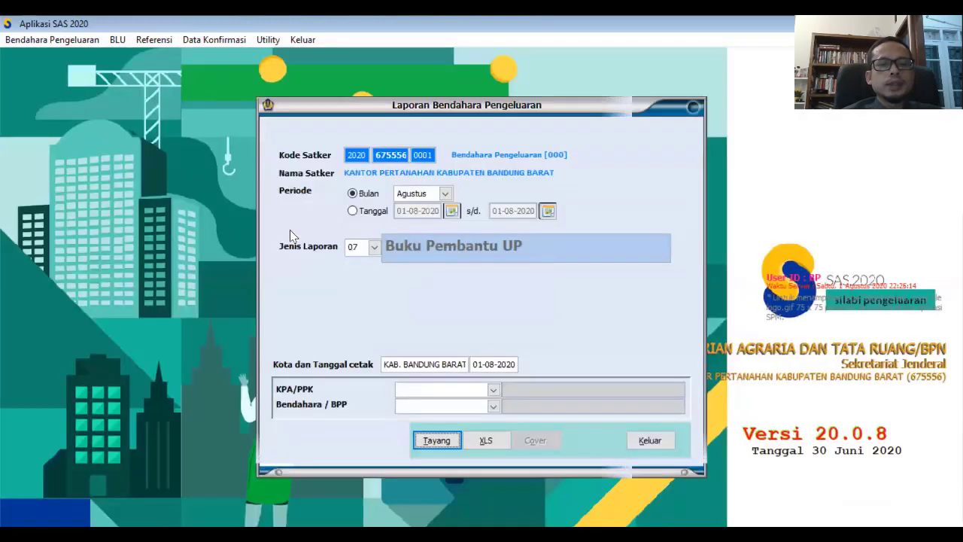
Choose report 11 Buku Pengawasan Anggaran Belanja with program 01, activity 5527 and output 994 Layanan Perkantoran.
{"action": "left_click", "coordinate": [374, 248]}
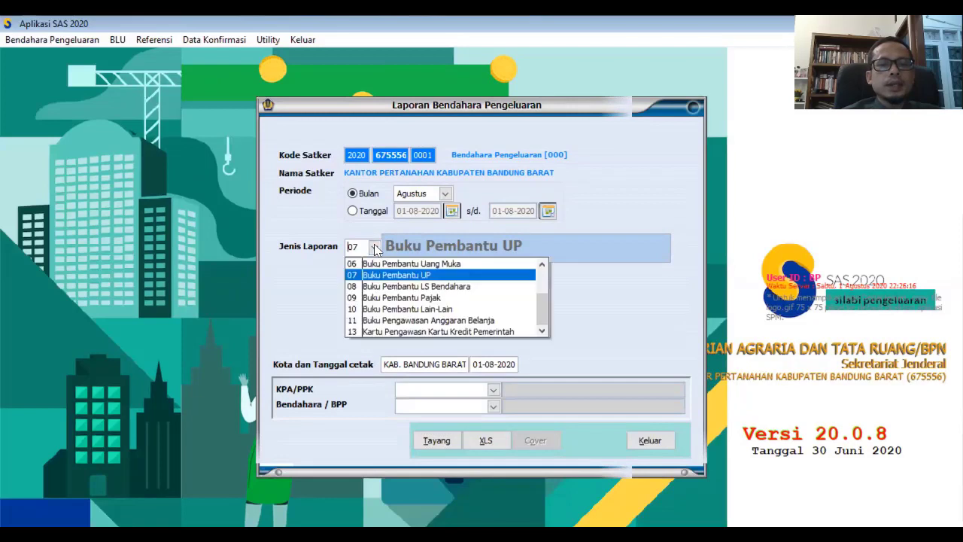
{"action": "left_click", "coordinate": [453, 320]}
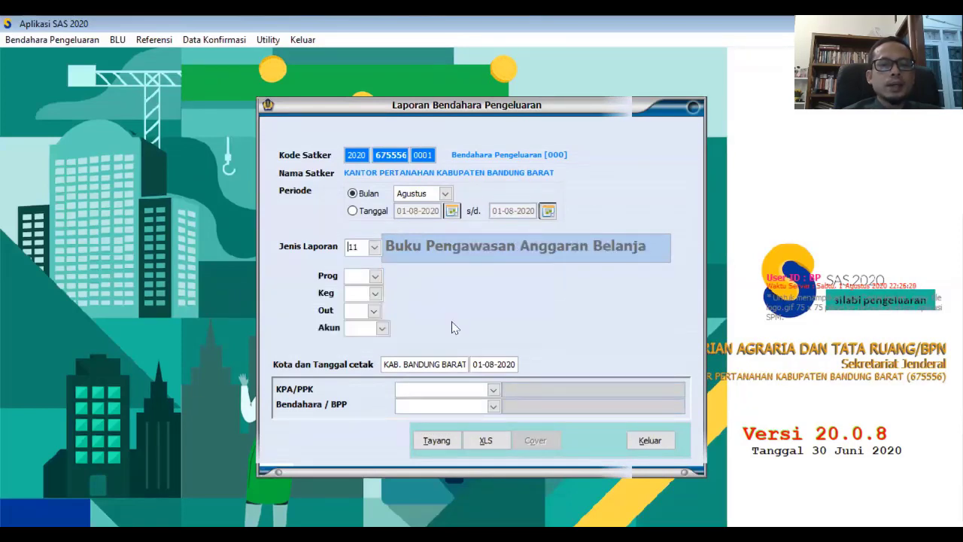
{"action": "left_click", "coordinate": [375, 279]}
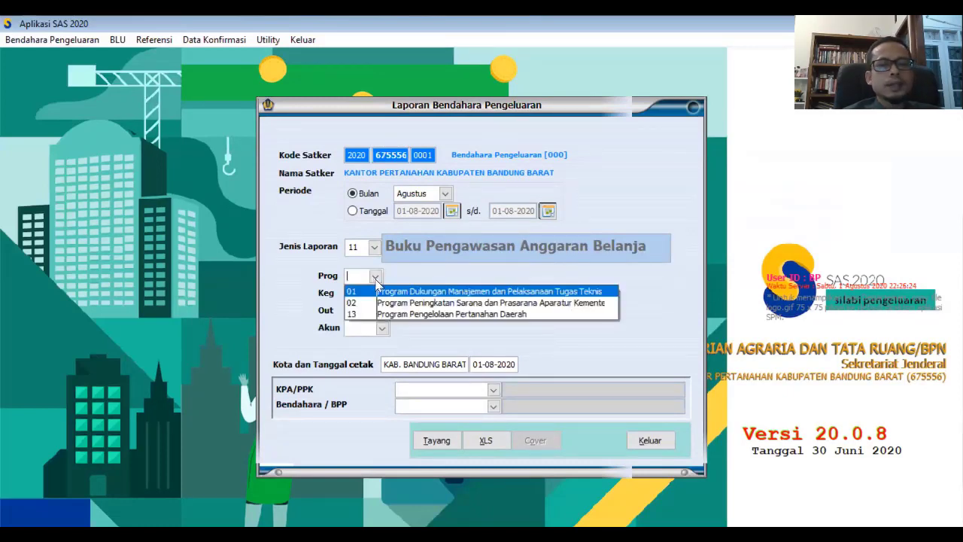
{"action": "left_click", "coordinate": [413, 292]}
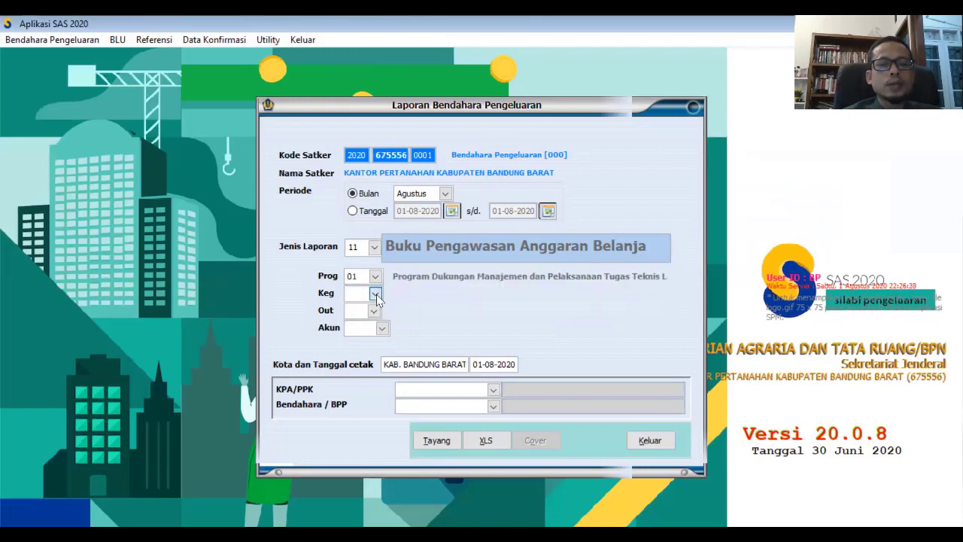
{"action": "left_click", "coordinate": [375, 293]}
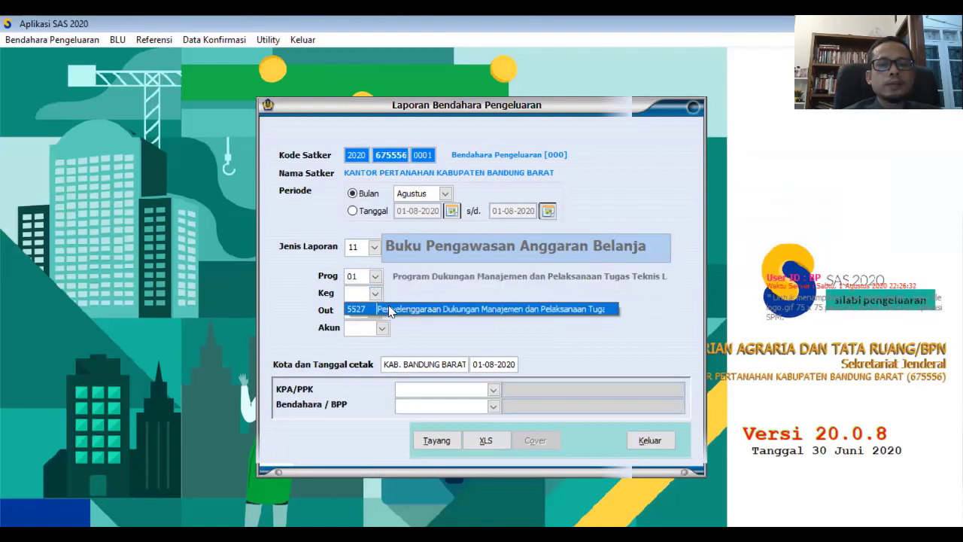
{"action": "left_click", "coordinate": [388, 309]}
{"action": "left_click", "coordinate": [373, 312]}
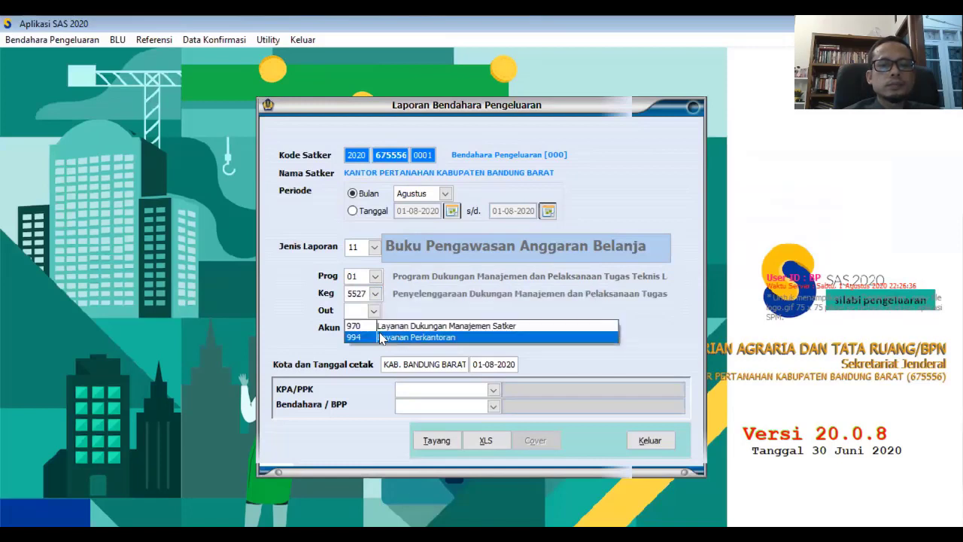
{"action": "left_click", "coordinate": [386, 336]}
Display the budget supervision report for akun 521111 Belanja Keperluan Perkantoran, check it and close the report form.
{"action": "left_click", "coordinate": [383, 331]}
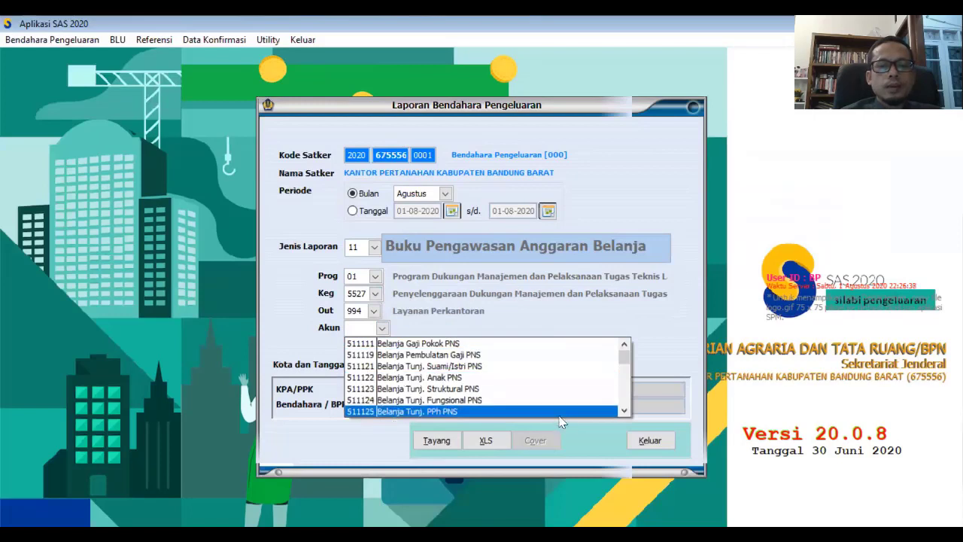
{"action": "left_click", "coordinate": [624, 411]}
{"action": "left_click", "coordinate": [624, 411]}
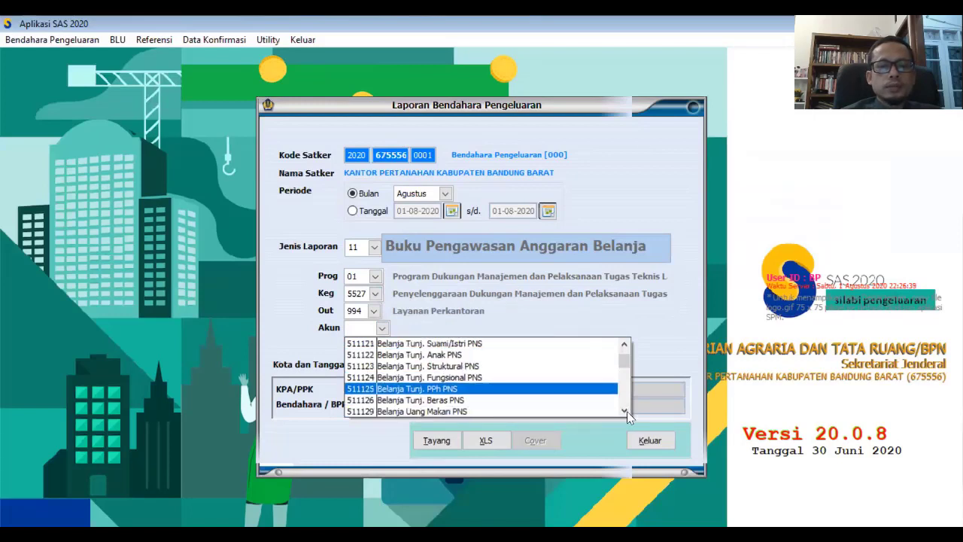
{"action": "left_click", "coordinate": [623, 411]}
{"action": "left_click", "coordinate": [623, 411]}
{"action": "left_click", "coordinate": [623, 411]}
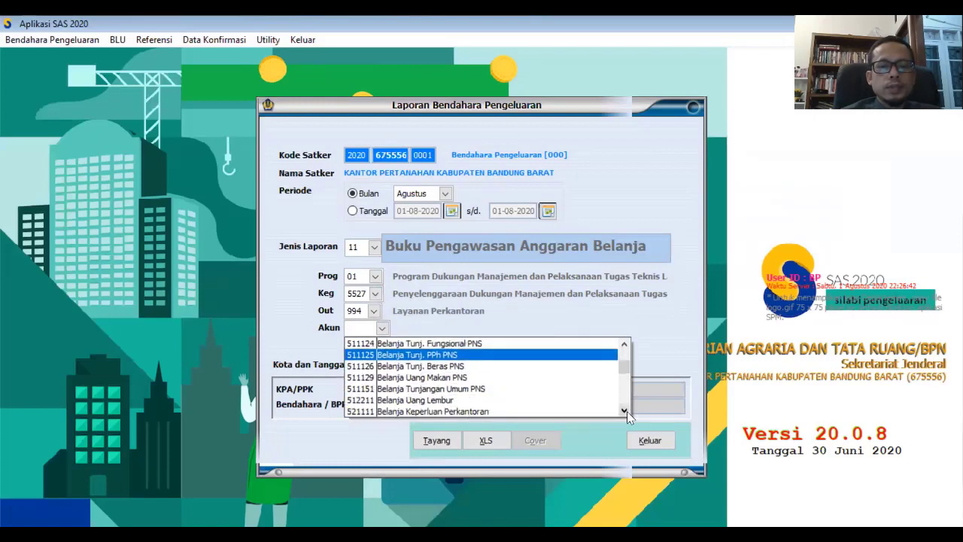
{"action": "left_click", "coordinate": [494, 410]}
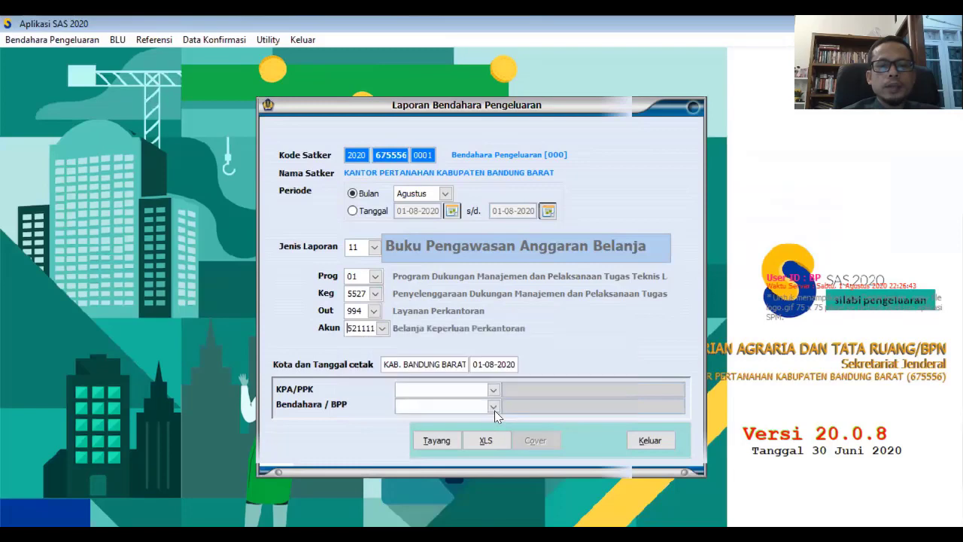
{"action": "left_click", "coordinate": [426, 442]}
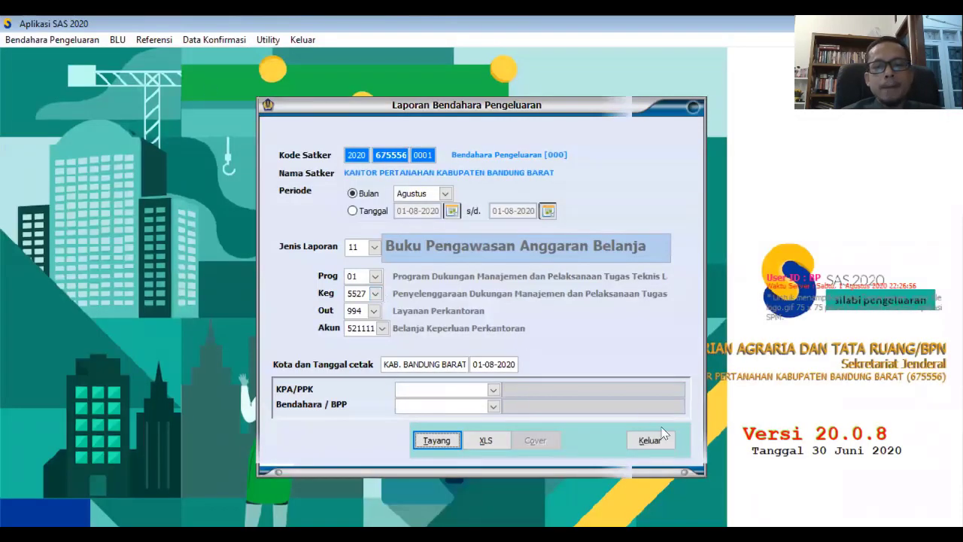
{"action": "left_click", "coordinate": [670, 442]}
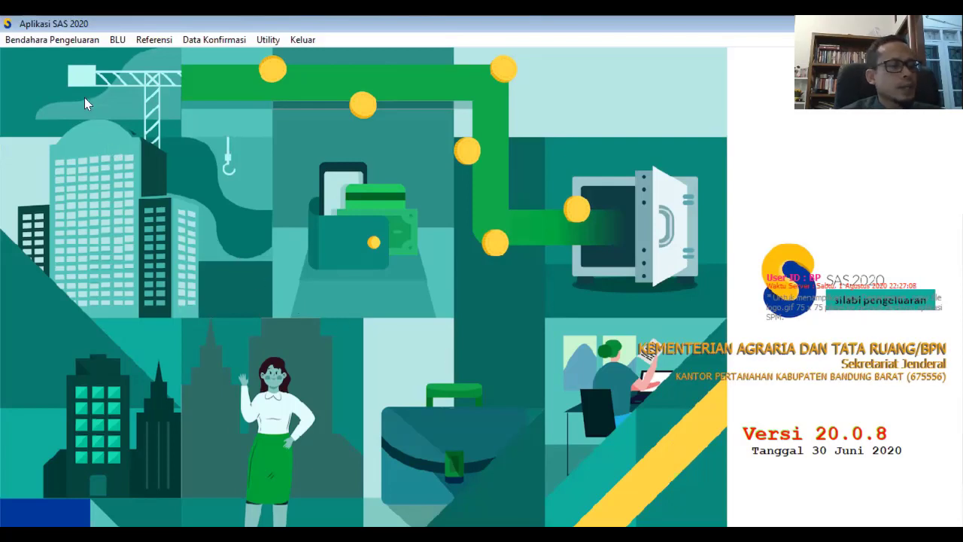
Start a new treasurer transaction of type 02 SPM LS Bendahara in RUH Transaksi.
{"action": "left_click", "coordinate": [26, 44]}
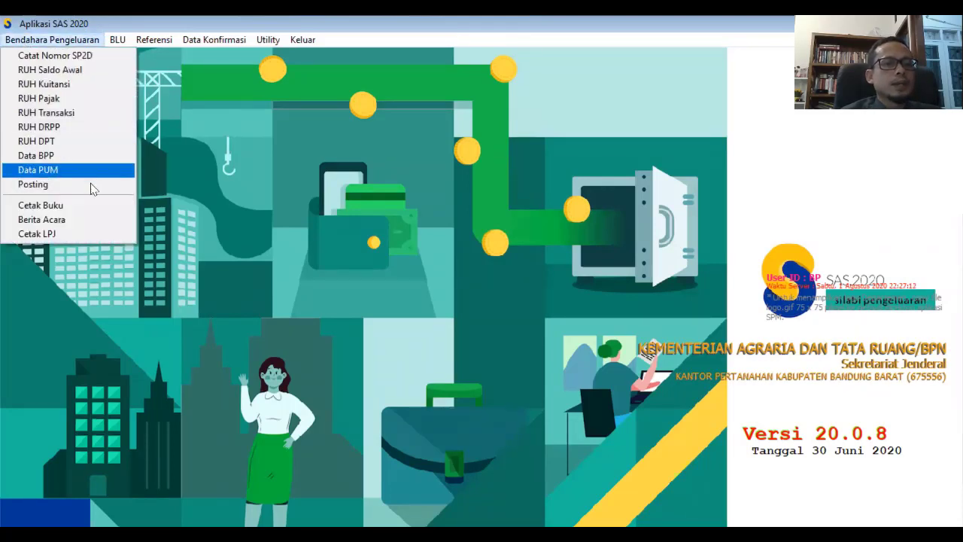
{"action": "left_click", "coordinate": [68, 114]}
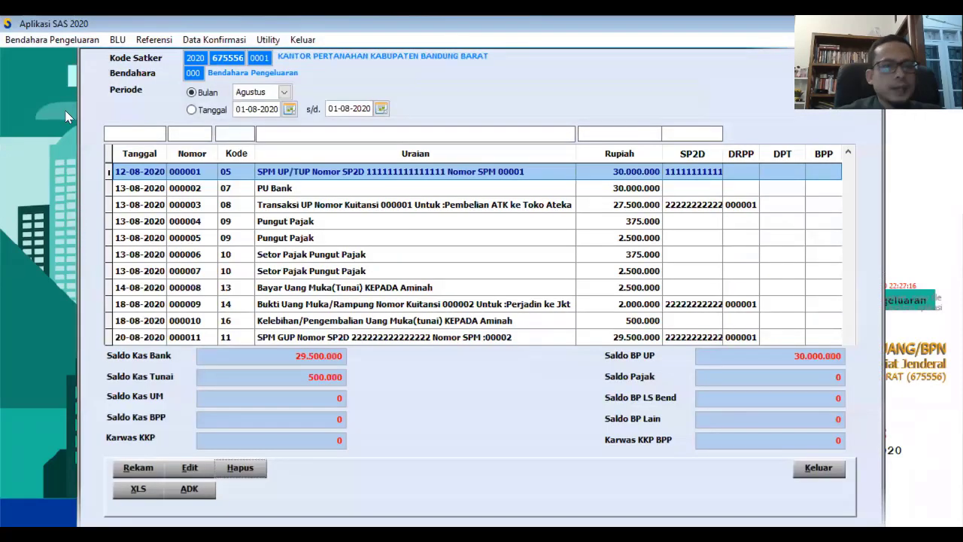
{"action": "left_click", "coordinate": [141, 471]}
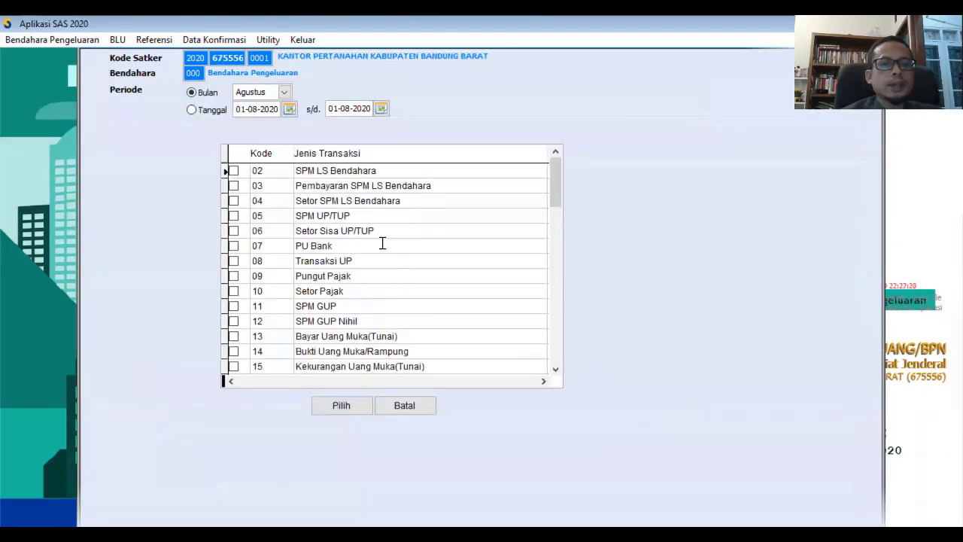
{"action": "left_click", "coordinate": [234, 171]}
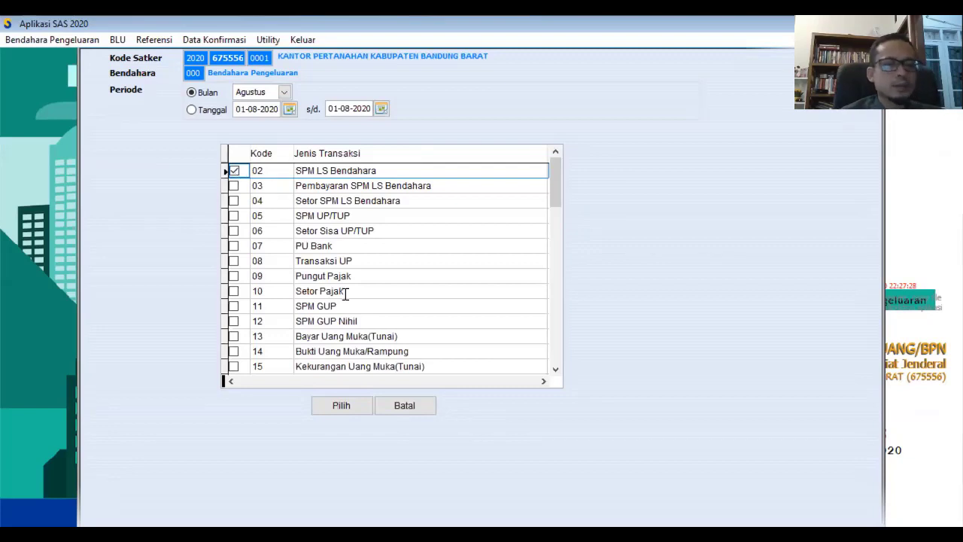
{"action": "left_click", "coordinate": [342, 409]}
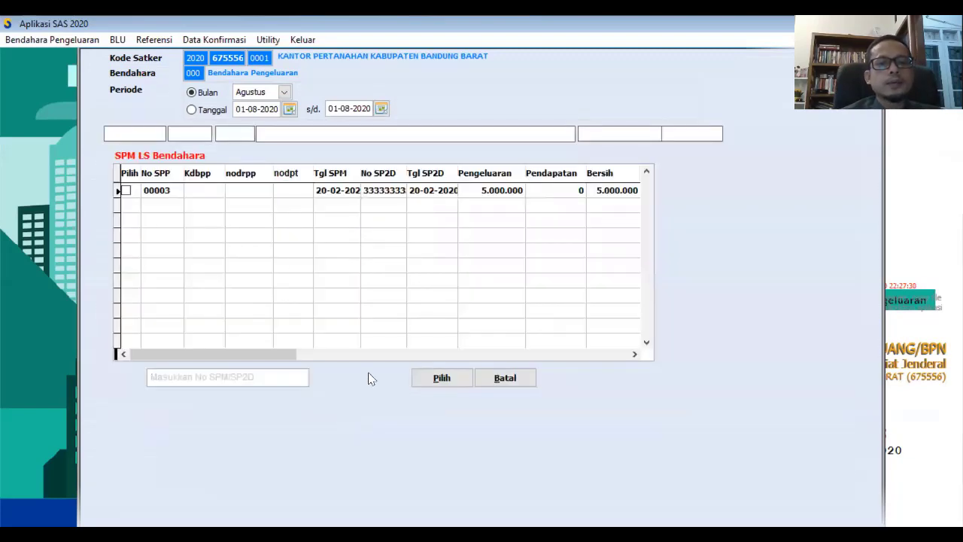
Record the SPM LS Bendahara for SPP 00003 with book date 20-08-2020, save it and close the transaction form.
{"action": "left_click", "coordinate": [127, 192]}
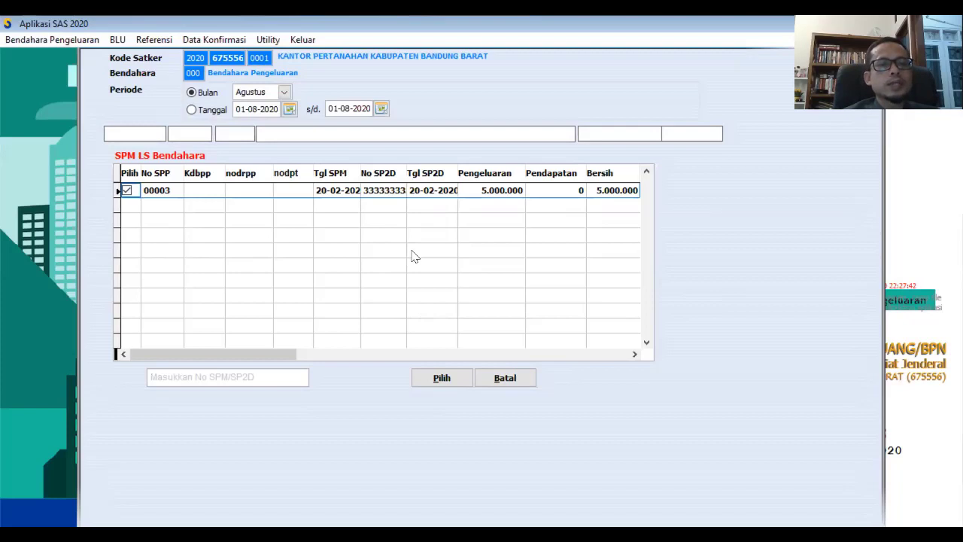
{"action": "left_click", "coordinate": [441, 378]}
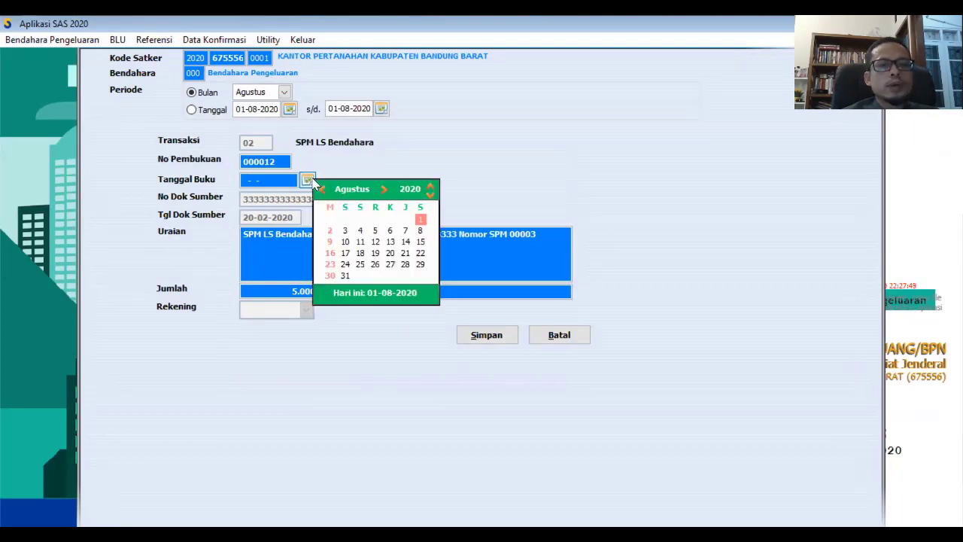
{"action": "left_click", "coordinate": [390, 253]}
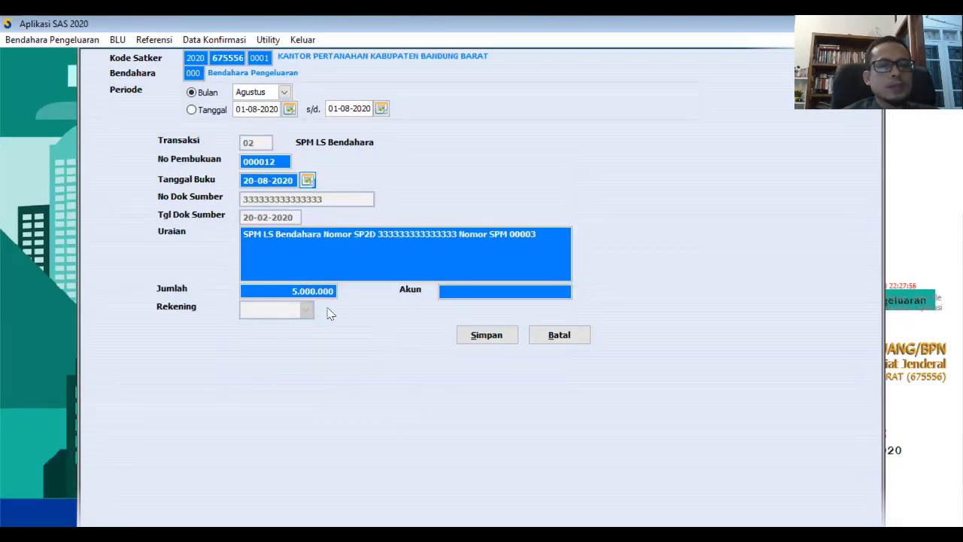
{"action": "left_click", "coordinate": [482, 339]}
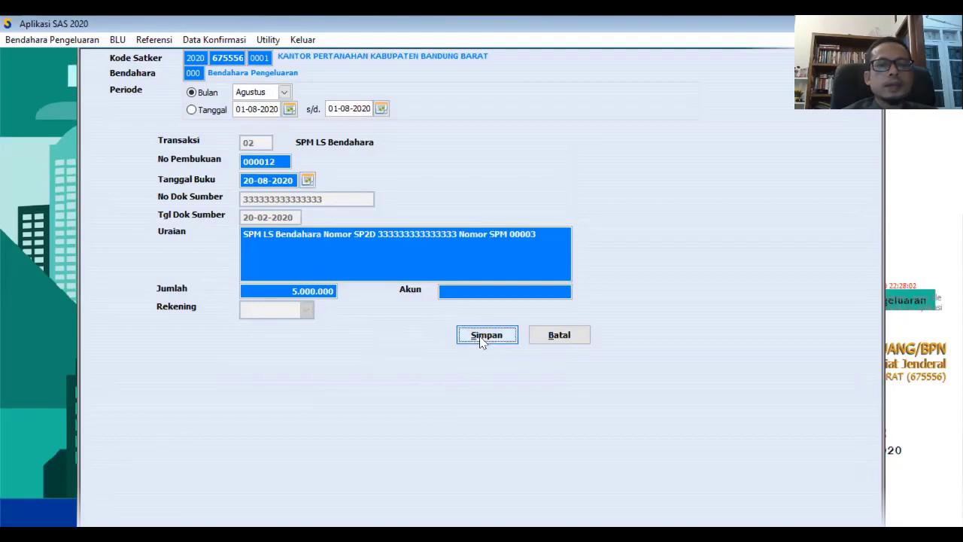
{"action": "left_click", "coordinate": [484, 315]}
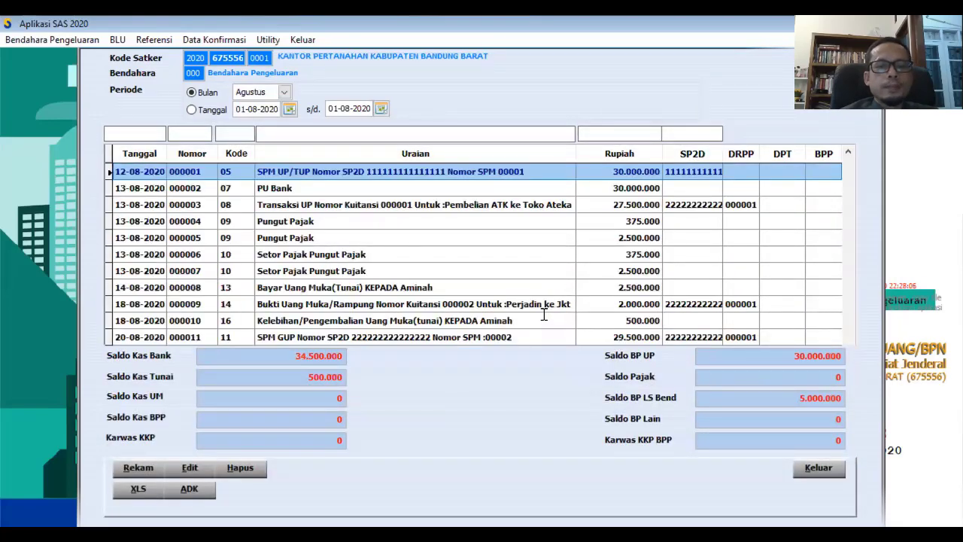
{"action": "left_click", "coordinate": [517, 336]}
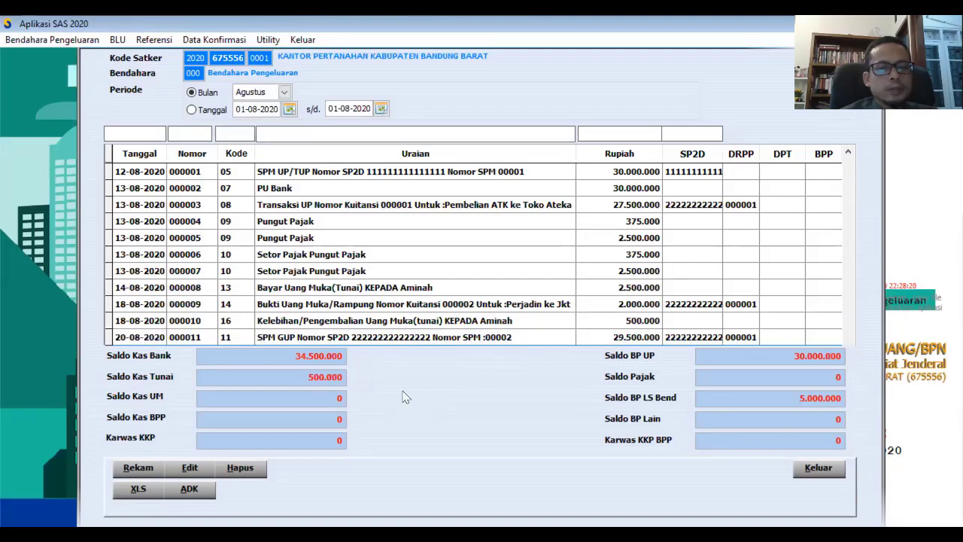
{"action": "left_click", "coordinate": [818, 469]}
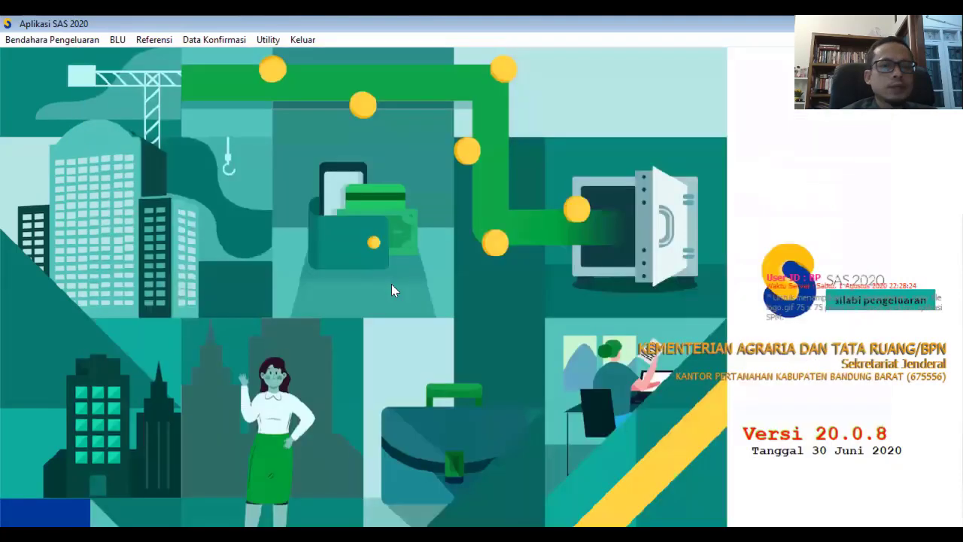
Post the Agustus treasurer transactions with DIPA and Karwas SPM included, and close the posting form.
{"action": "left_click", "coordinate": [15, 42]}
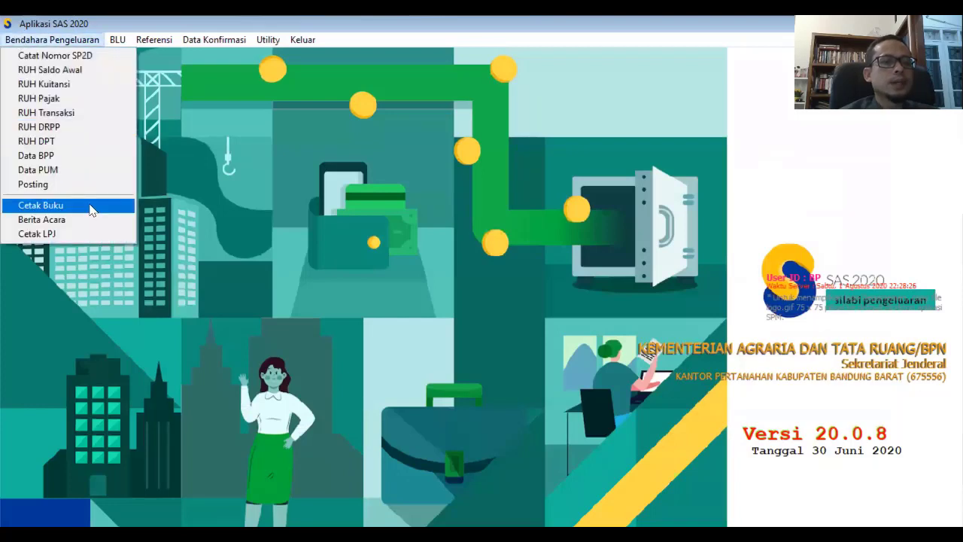
{"action": "left_click", "coordinate": [54, 186]}
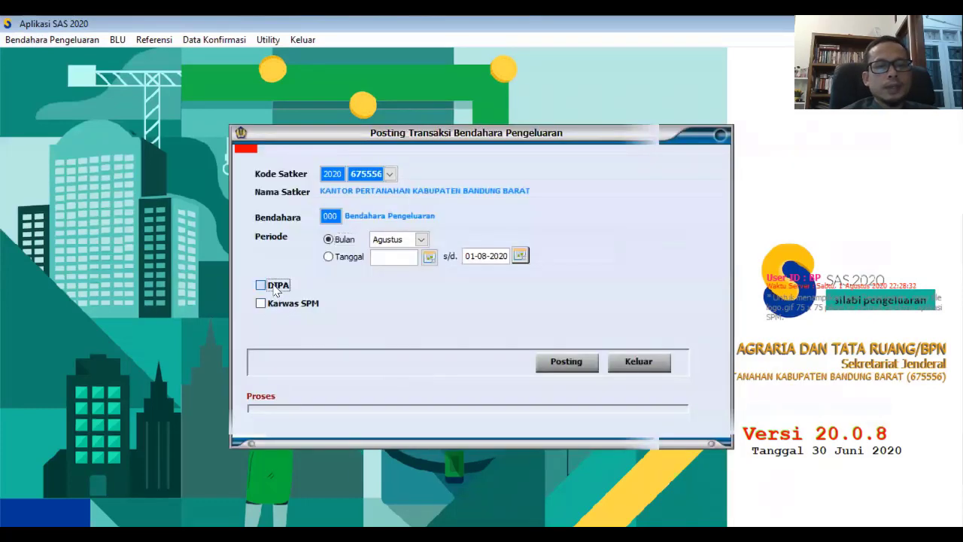
{"action": "left_click", "coordinate": [261, 303]}
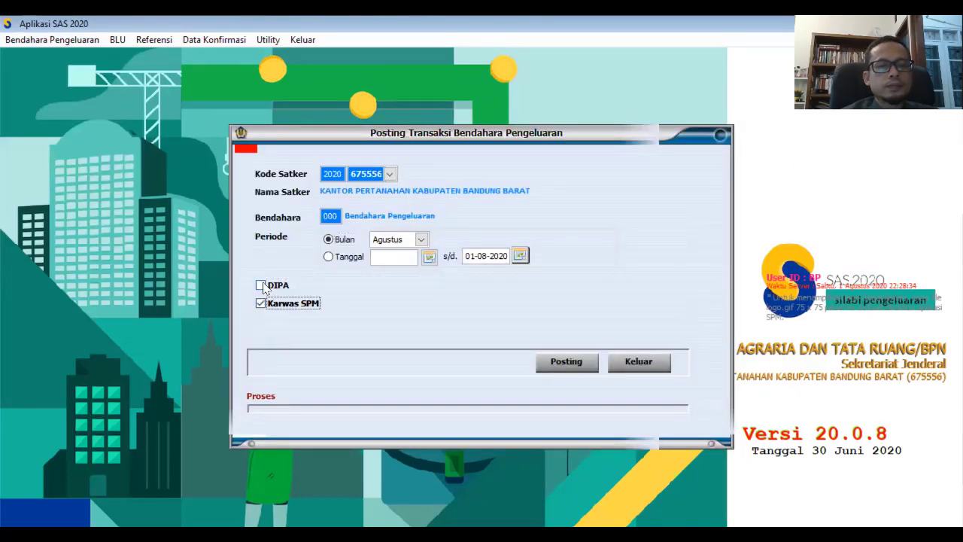
{"action": "left_click", "coordinate": [260, 285]}
{"action": "left_click", "coordinate": [551, 364]}
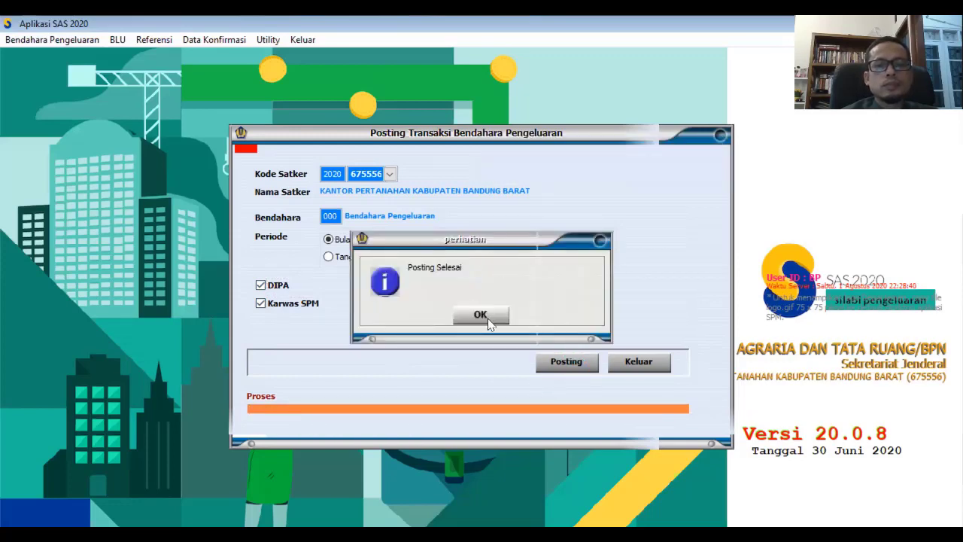
{"action": "left_click", "coordinate": [484, 315]}
{"action": "left_click", "coordinate": [636, 367]}
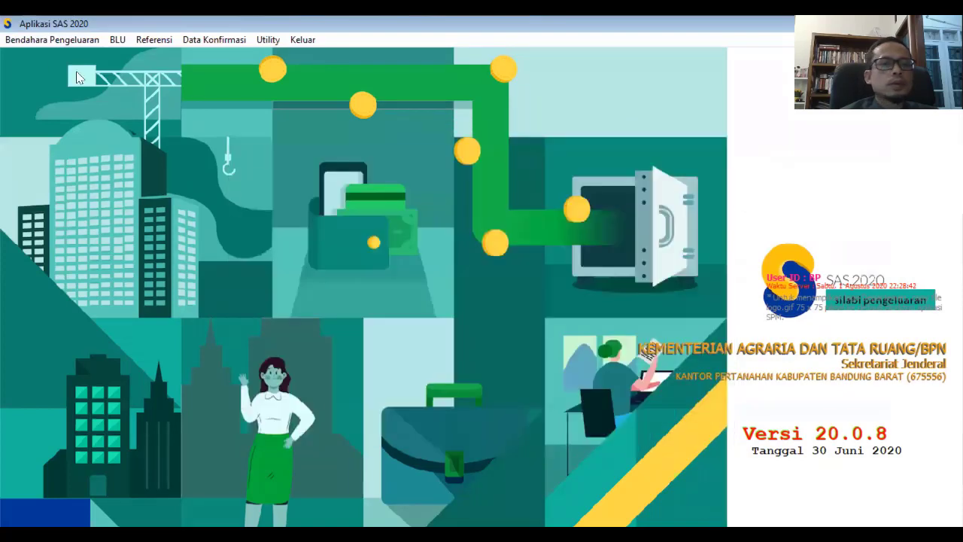
Display the 01 Buku Kas Umum report for Agustus, check the SPM LS Bendahara entry and close the preview.
{"action": "left_click", "coordinate": [45, 40]}
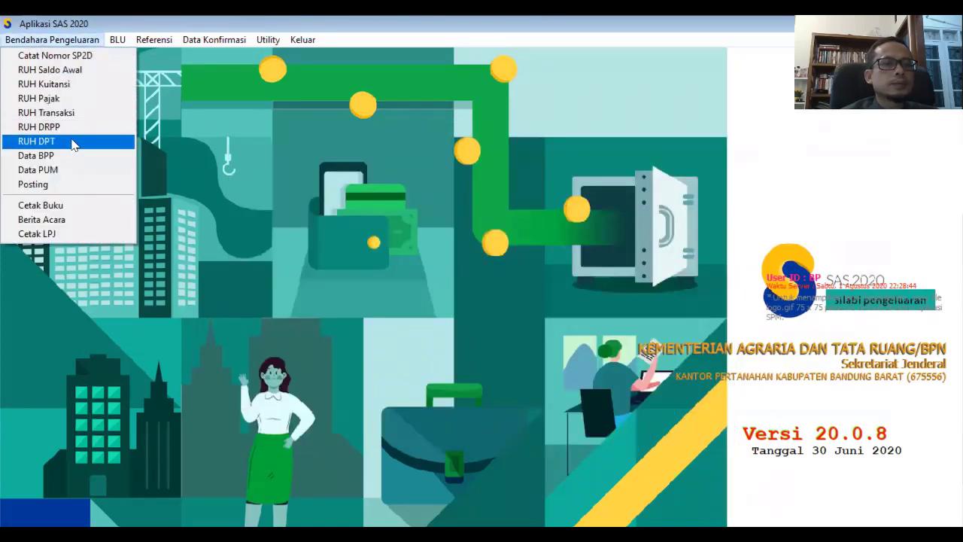
{"action": "left_click", "coordinate": [73, 207]}
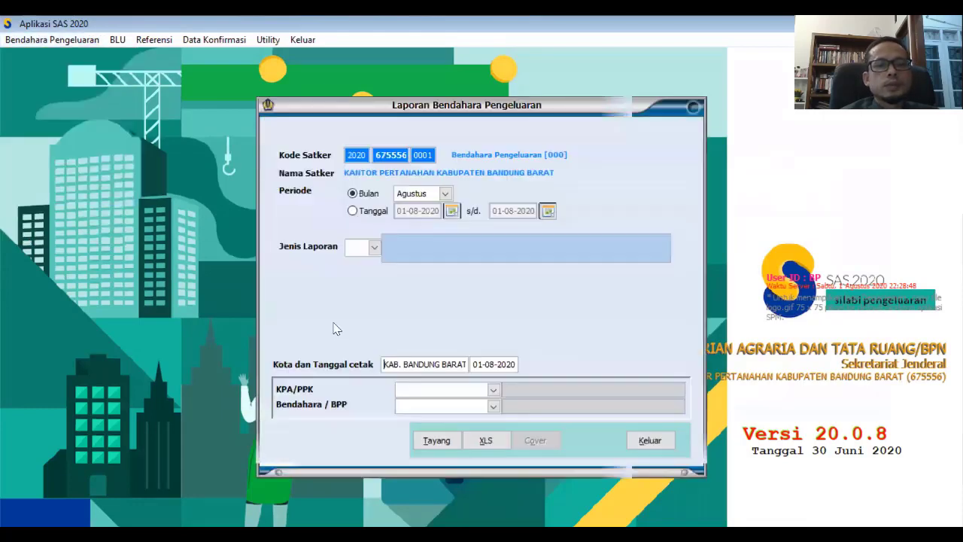
{"action": "left_click", "coordinate": [492, 388]}
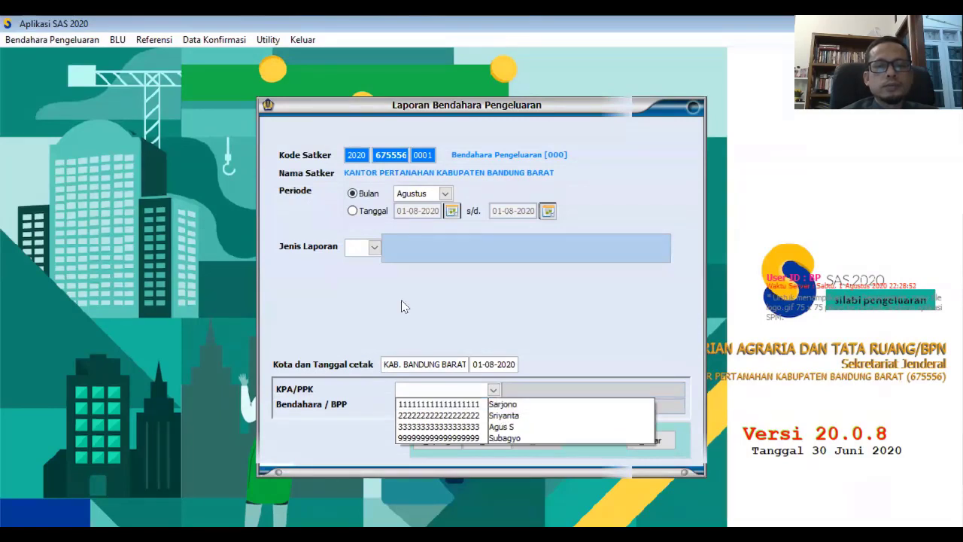
{"action": "left_click", "coordinate": [374, 248]}
{"action": "left_click", "coordinate": [374, 248]}
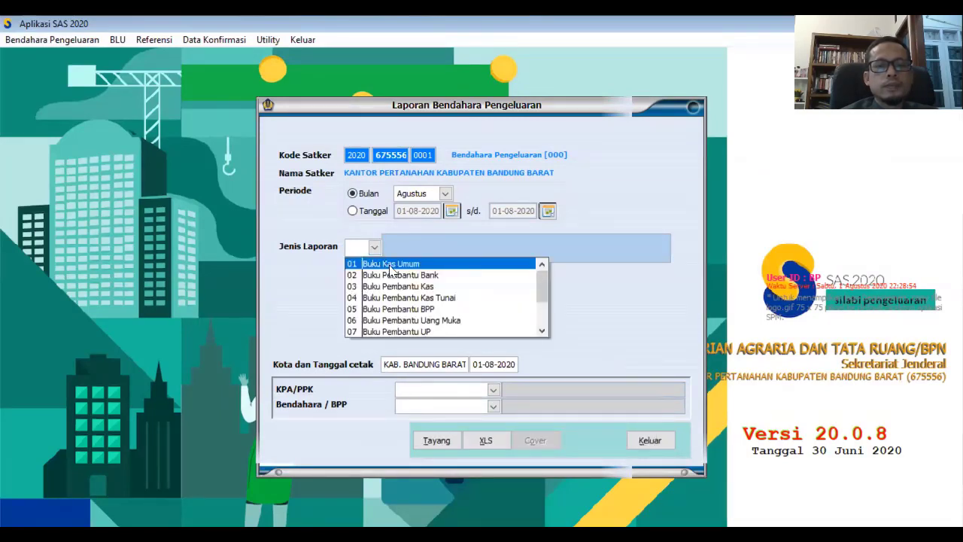
{"action": "left_click", "coordinate": [392, 270]}
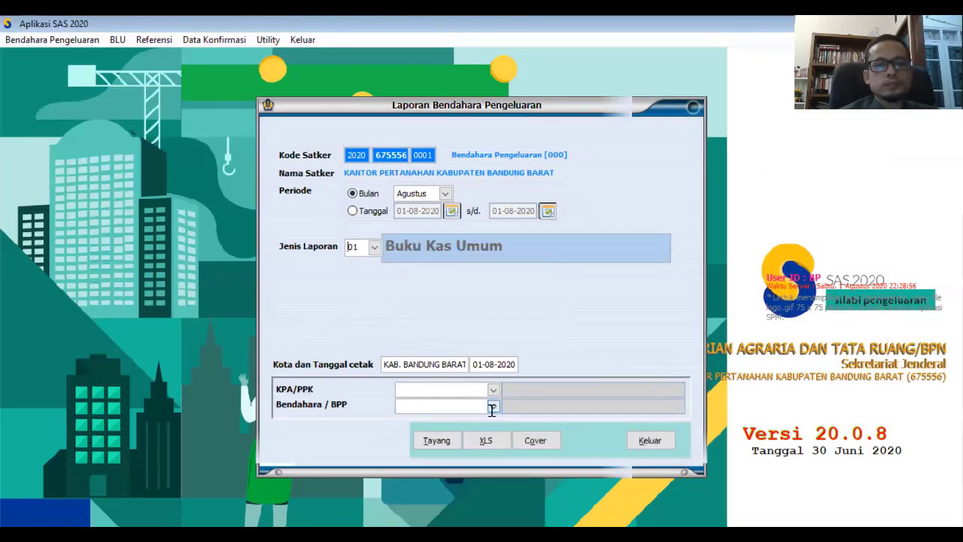
{"action": "left_click", "coordinate": [433, 440]}
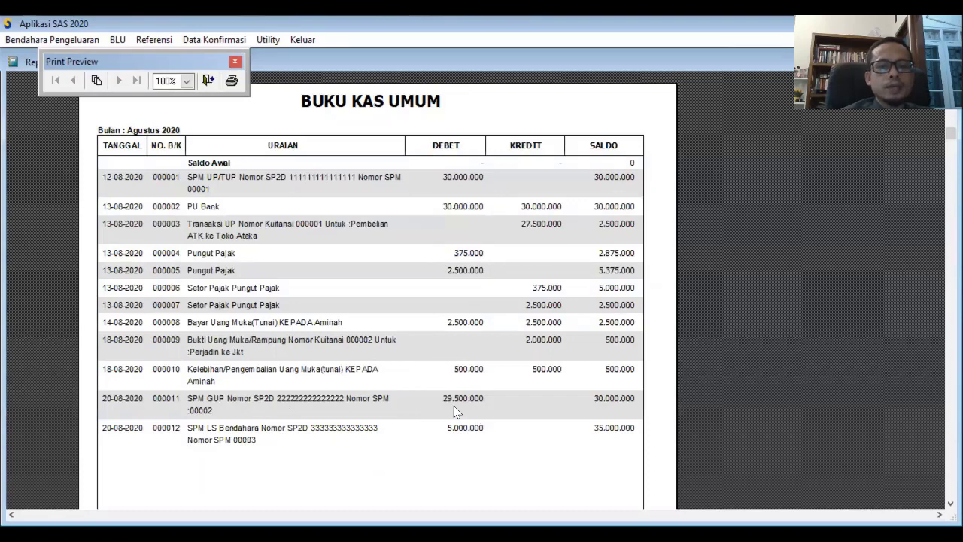
{"action": "left_click", "coordinate": [208, 80]}
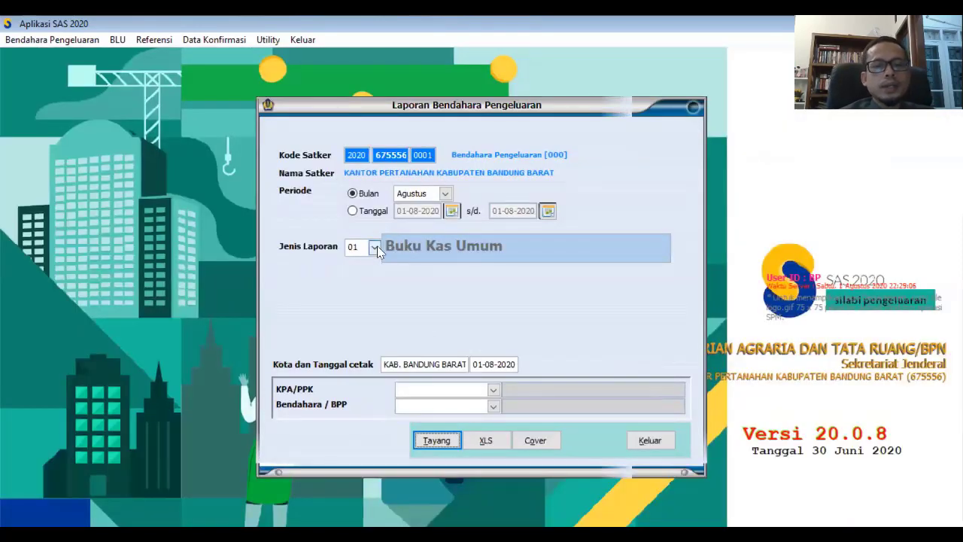
Display the 02 Buku Pembantu Bank report for Agustus, check the SPM LS Bendahara entry and close the preview.
{"action": "left_click", "coordinate": [374, 247]}
{"action": "left_click", "coordinate": [433, 275]}
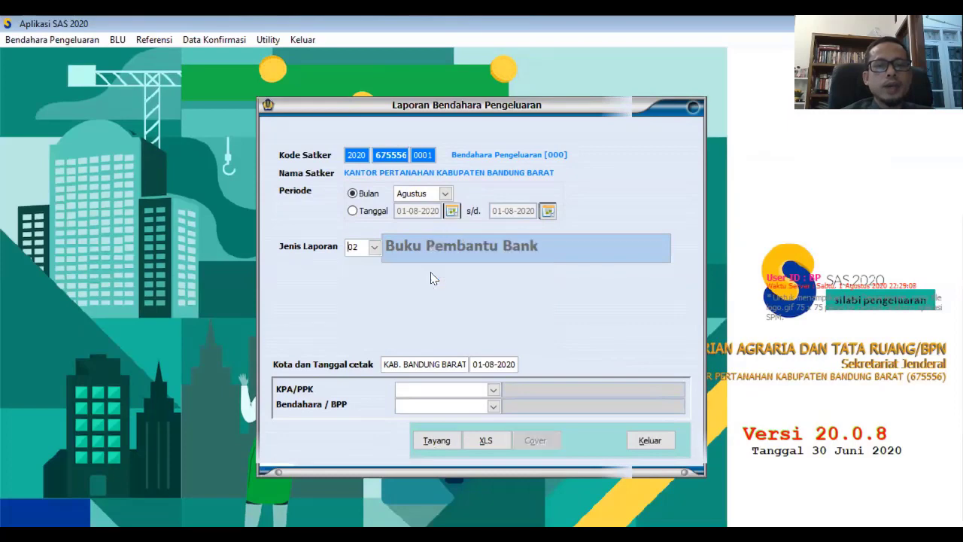
{"action": "left_click", "coordinate": [441, 445]}
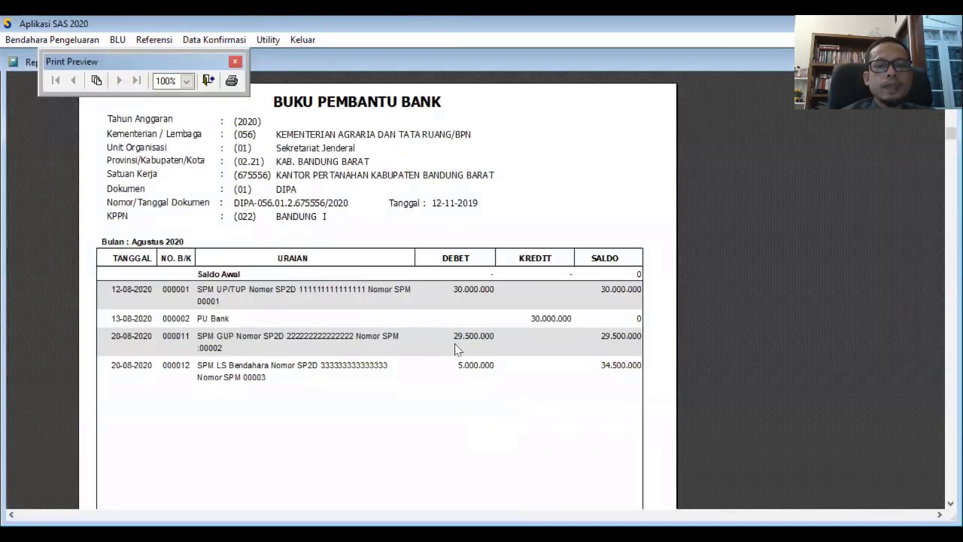
{"action": "left_click", "coordinate": [207, 81]}
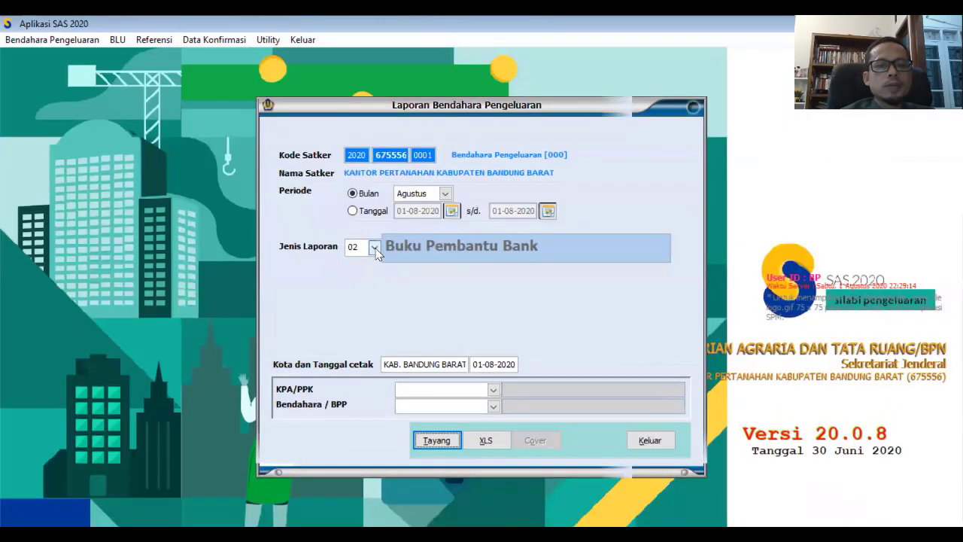
Display the 08 Buku Pembantu LS Bendahara report for Agustus, check its entry and close the report form.
{"action": "left_click", "coordinate": [375, 248]}
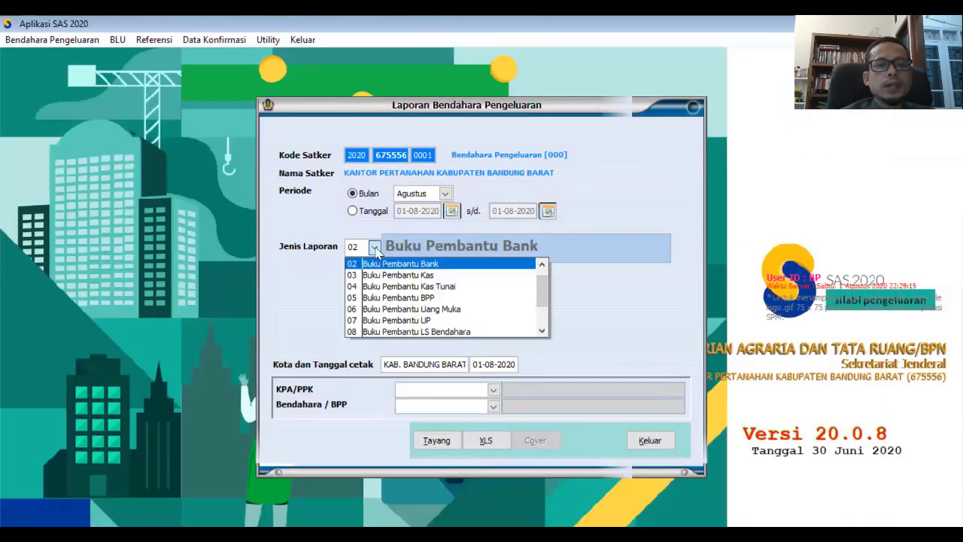
{"action": "left_click", "coordinate": [468, 332]}
{"action": "left_click", "coordinate": [443, 441]}
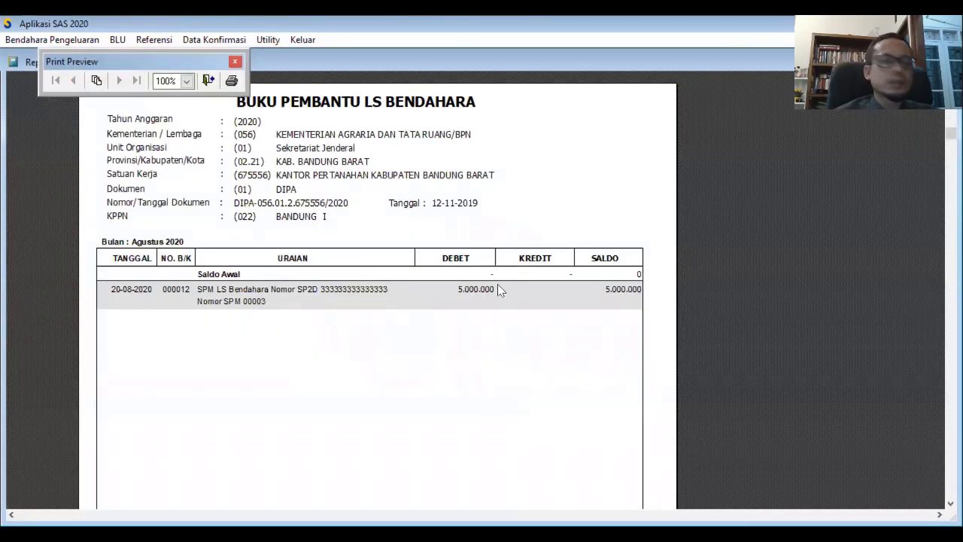
{"action": "left_click", "coordinate": [208, 81]}
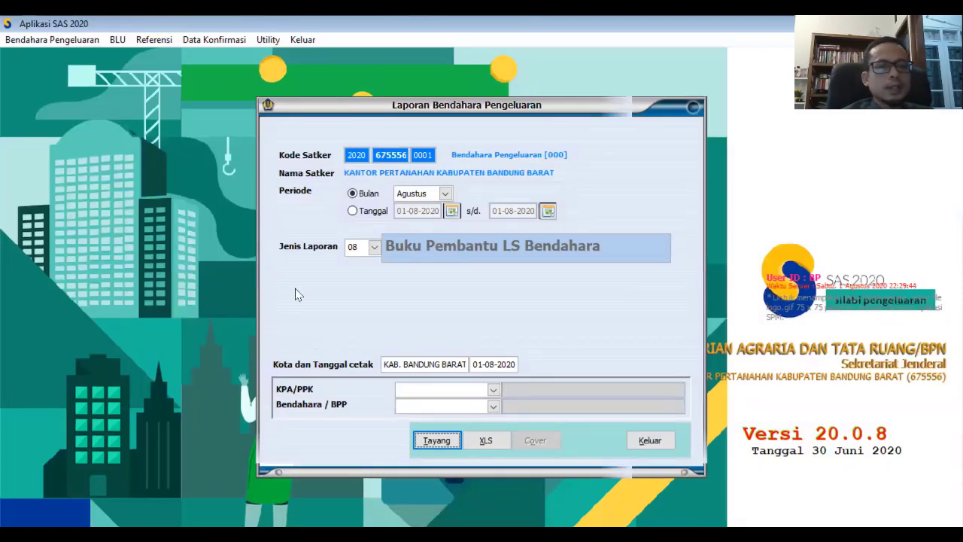
{"action": "left_click", "coordinate": [651, 441]}
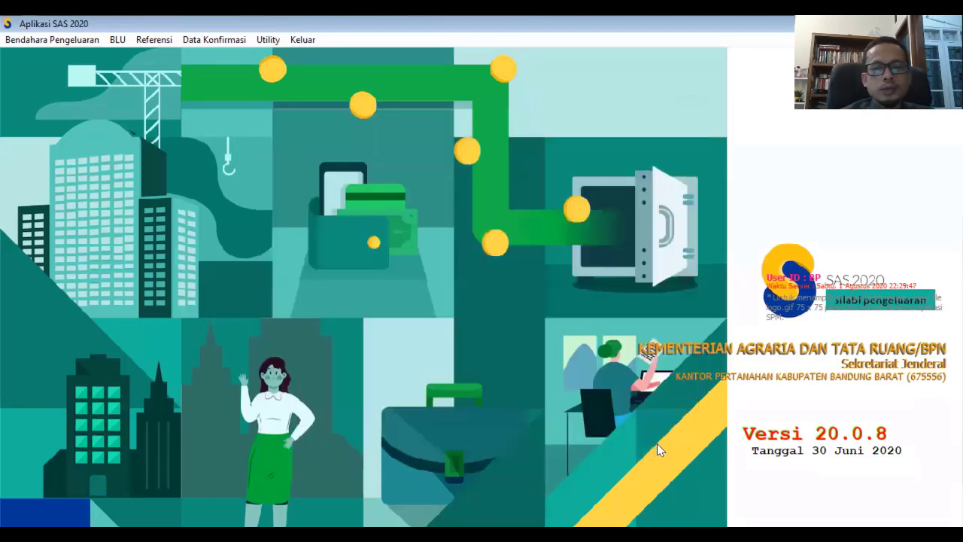
Open the RUH Transaksi list of treasurer transactions for Agustus.
{"action": "left_click", "coordinate": [25, 44]}
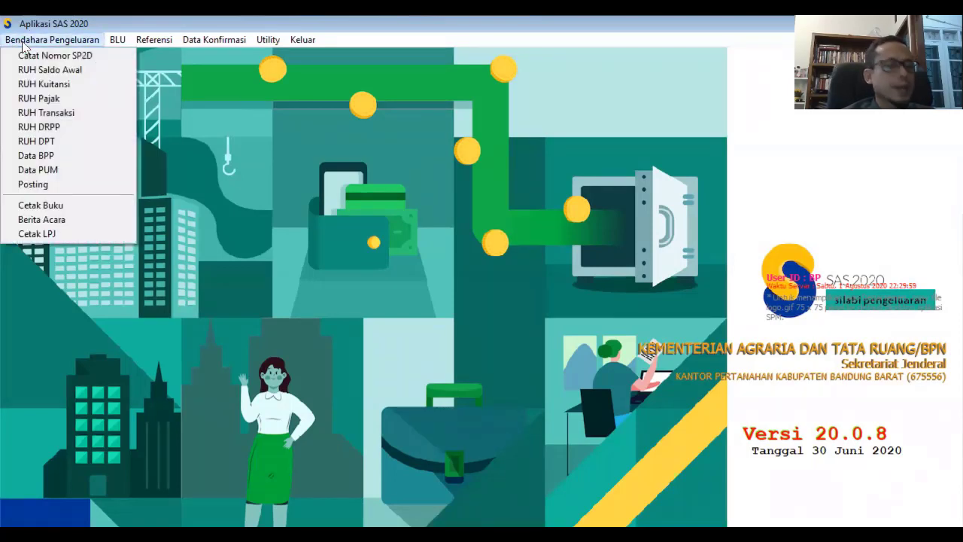
{"action": "left_click", "coordinate": [75, 118]}
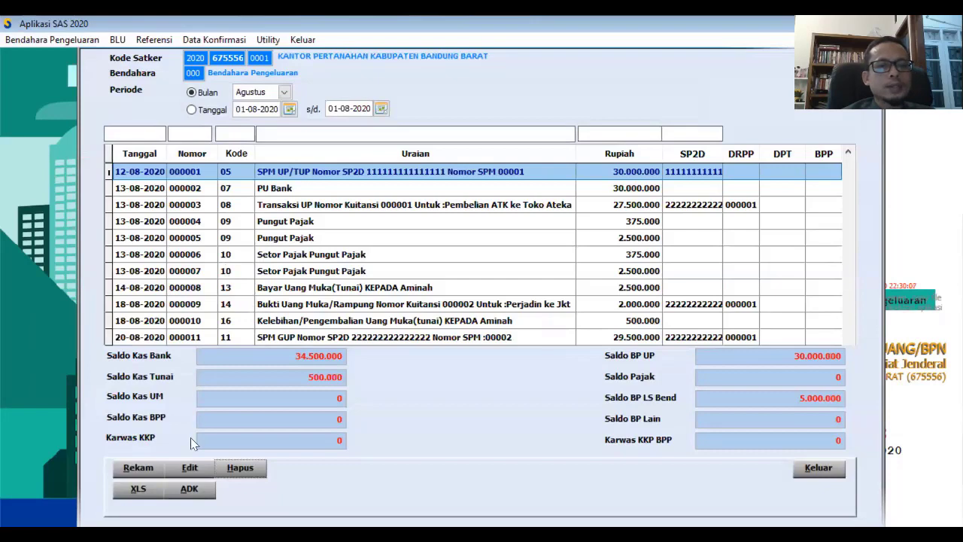
Start a new PU Bank transaction (code 07) and set its booking date to 20-08-2020.
{"action": "left_click", "coordinate": [138, 468]}
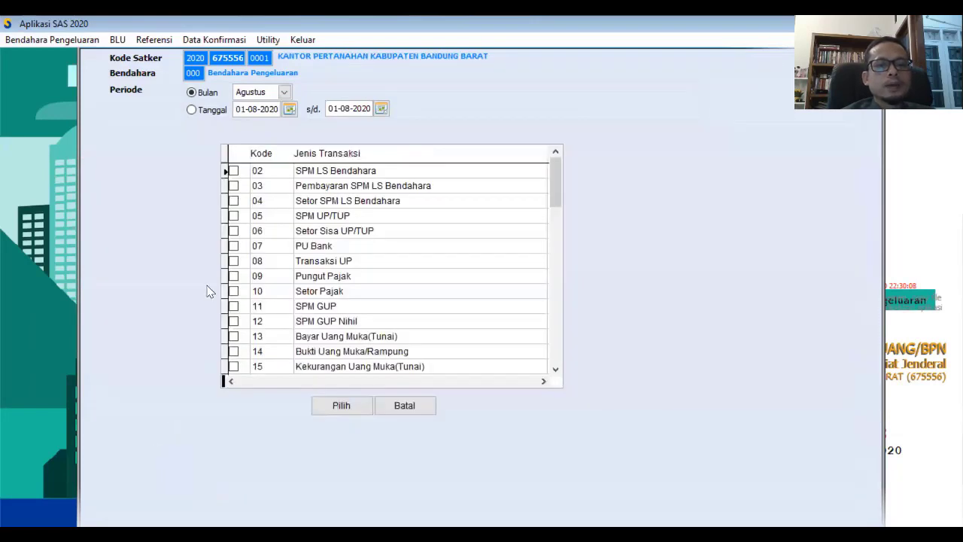
{"action": "left_click", "coordinate": [238, 246]}
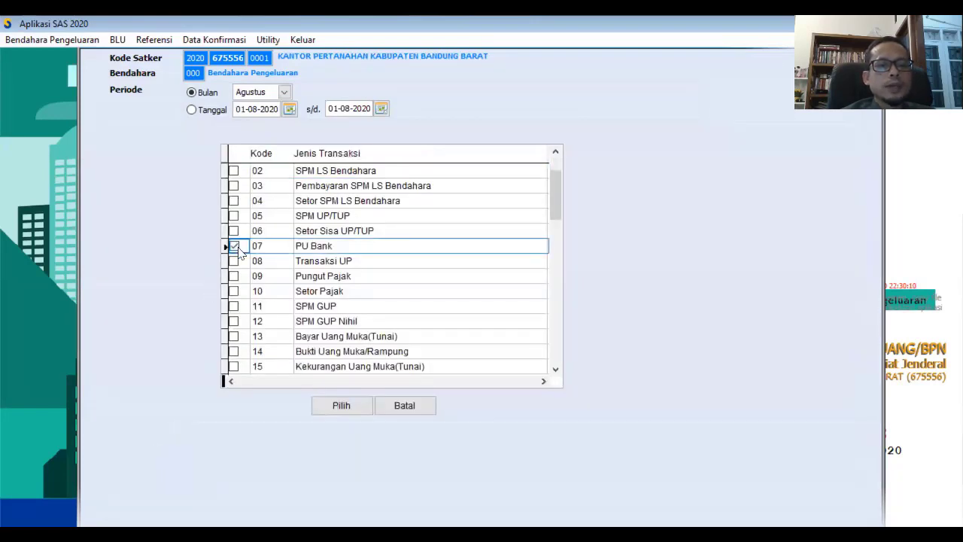
{"action": "left_click", "coordinate": [328, 406]}
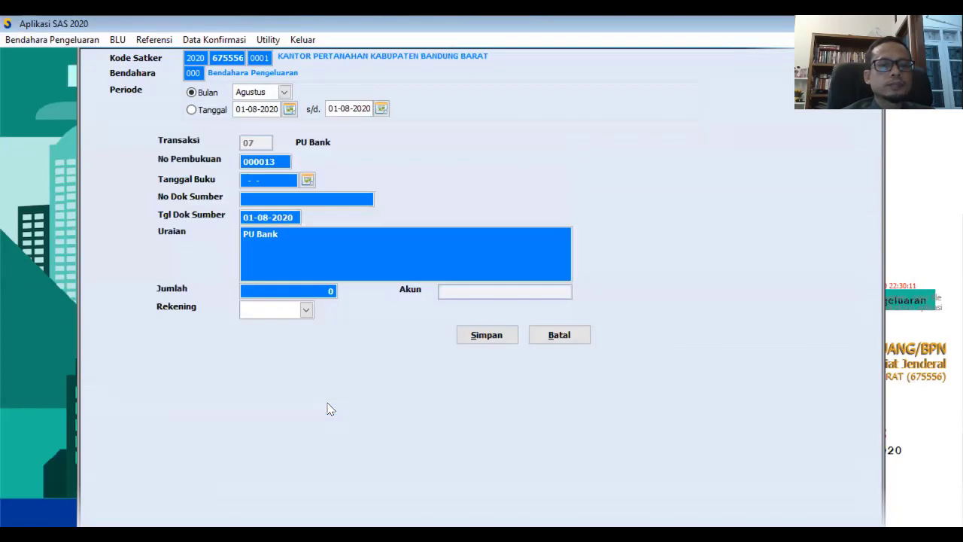
{"action": "left_click", "coordinate": [307, 179]}
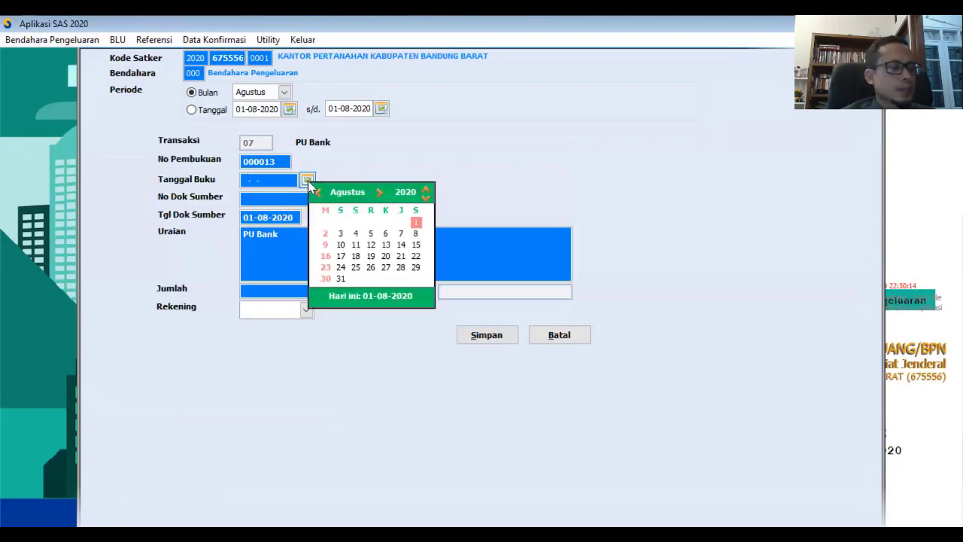
{"action": "left_click", "coordinate": [389, 256]}
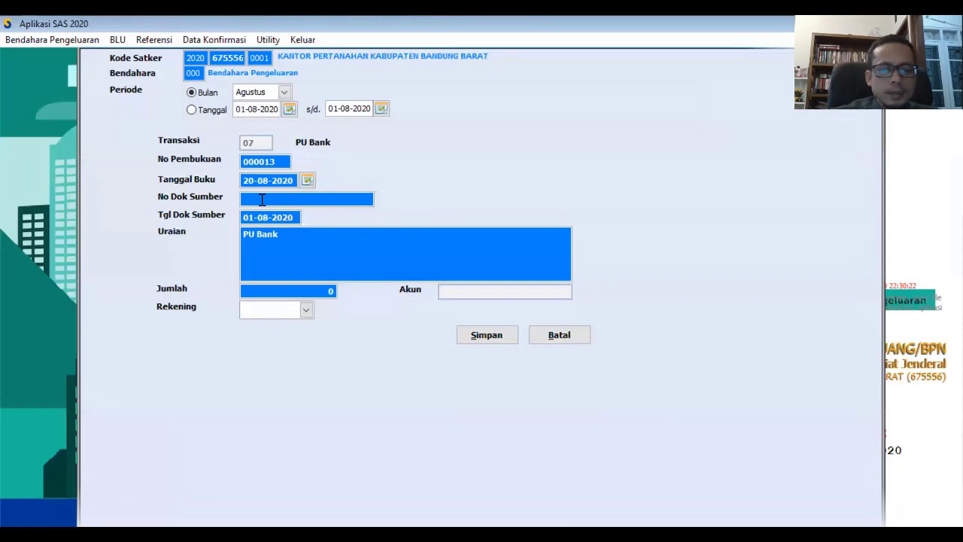
Enter CQ1002 as the source document number and 5.000.000 as the amount of the PU Bank transaction.
{"action": "type", "text": "0"}
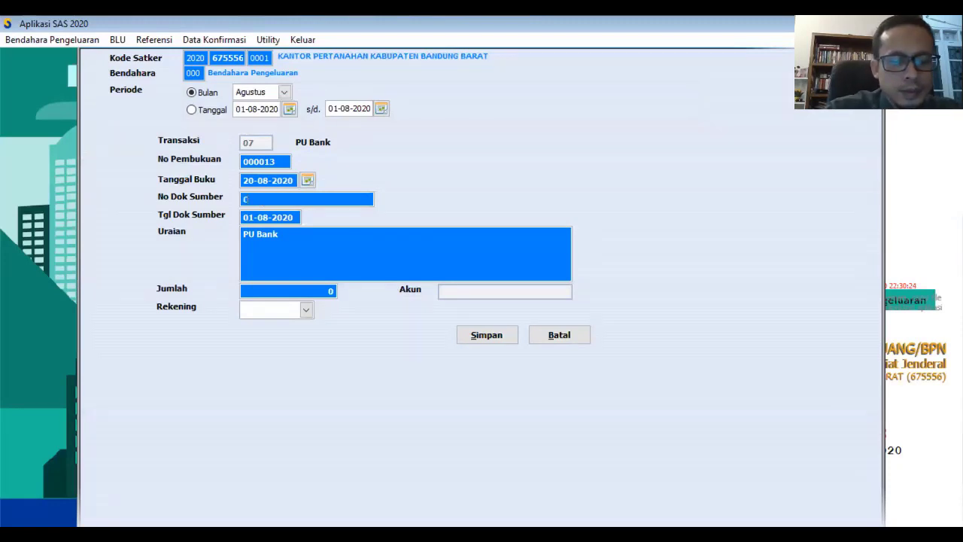
{"action": "type", "text": "Q1002"}
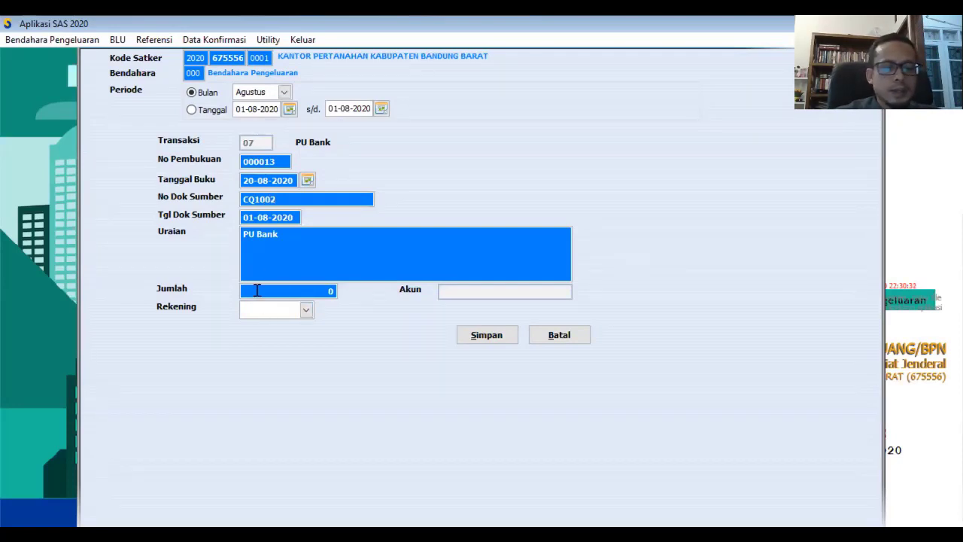
{"action": "left_click", "coordinate": [288, 291]}
{"action": "type", "text": "500.000.0 0"}
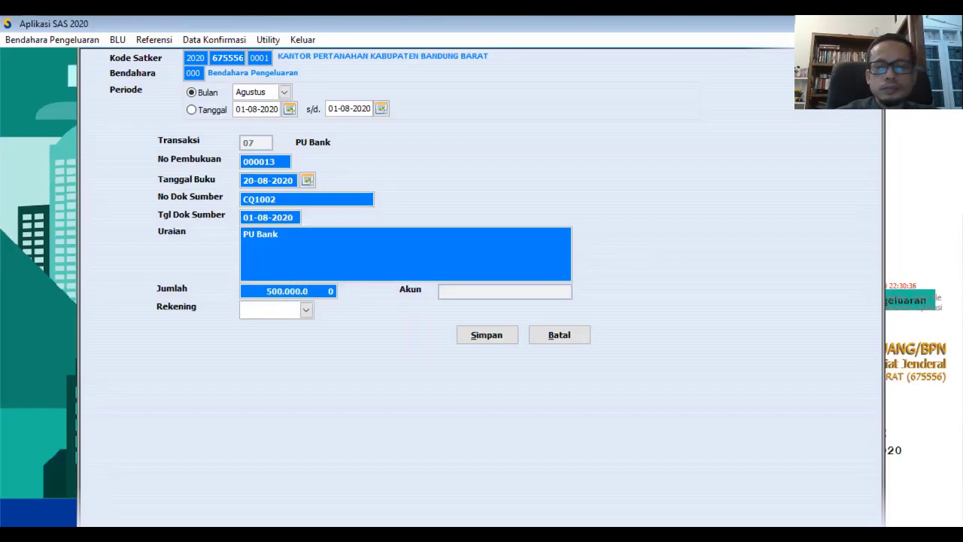
{"action": "key", "text": "Tab"}
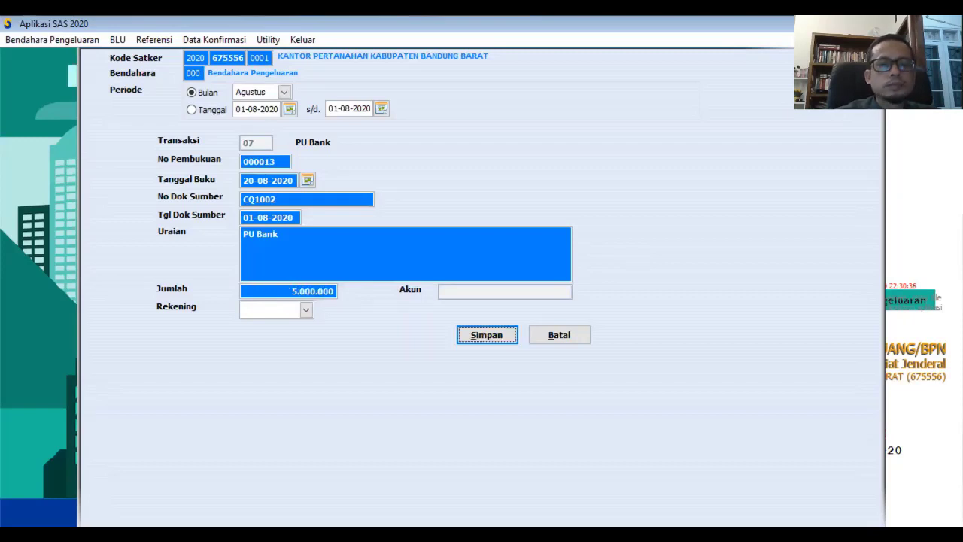
Assign the BPg022BPNBandungBarat bank account to the PU Bank transaction and save it.
{"action": "left_click", "coordinate": [474, 342]}
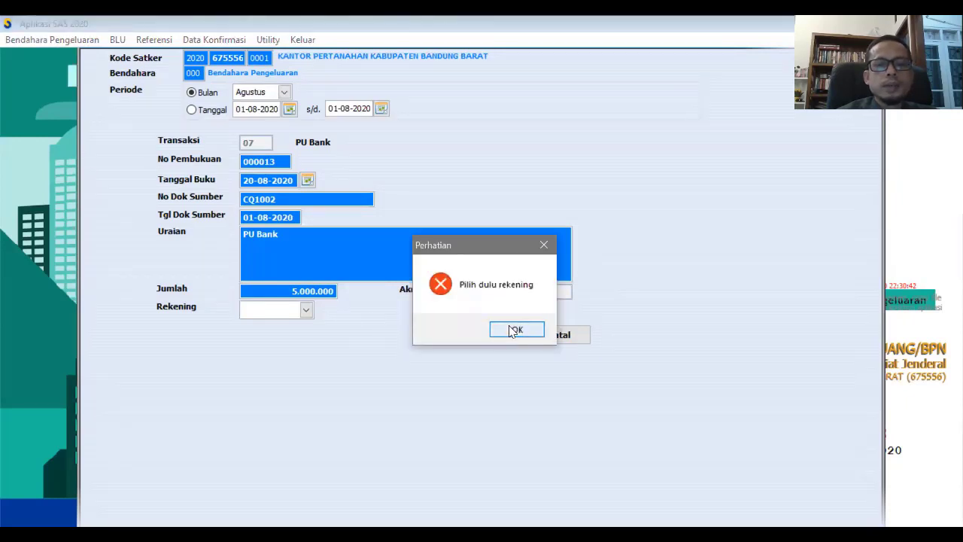
{"action": "left_click", "coordinate": [512, 331]}
{"action": "left_click", "coordinate": [306, 310]}
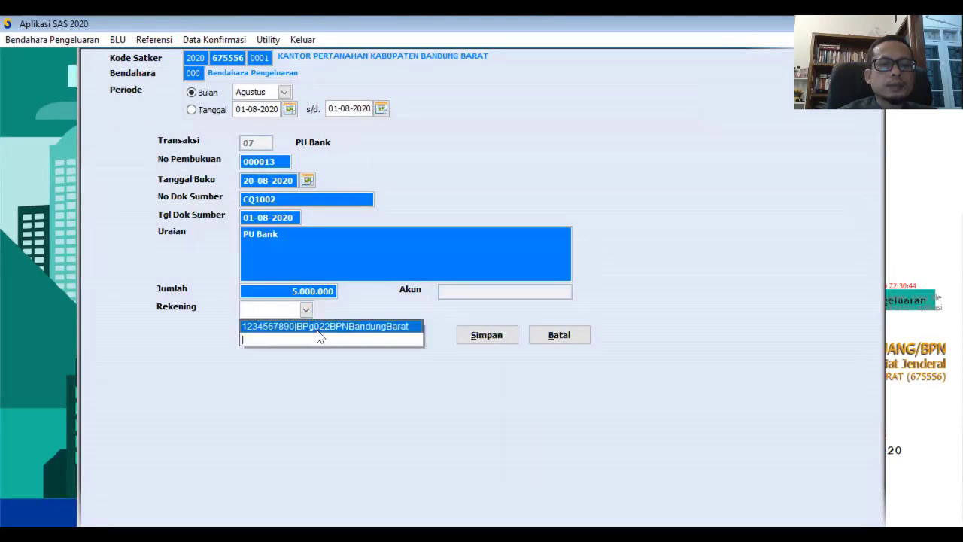
{"action": "left_click", "coordinate": [319, 328]}
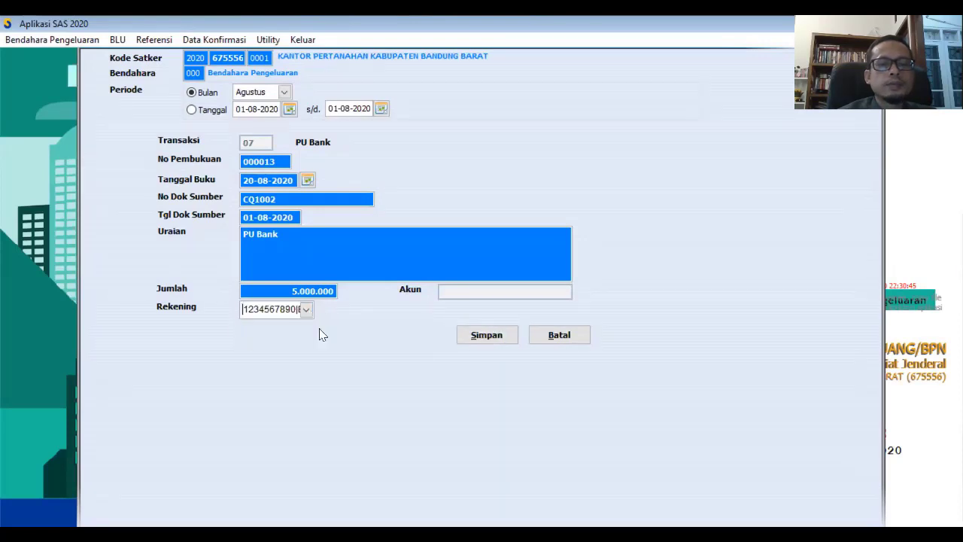
{"action": "left_click", "coordinate": [486, 336]}
{"action": "left_click", "coordinate": [480, 316]}
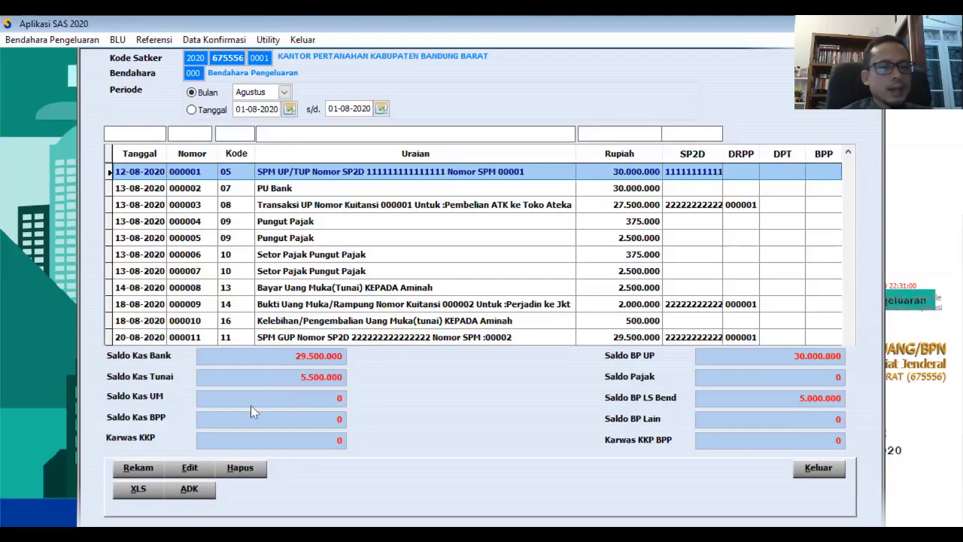
Start a Pembayaran SPM LS Bendahara transaction (code 03) based on transaction 000012 with SPM 00003.
{"action": "left_click", "coordinate": [137, 469]}
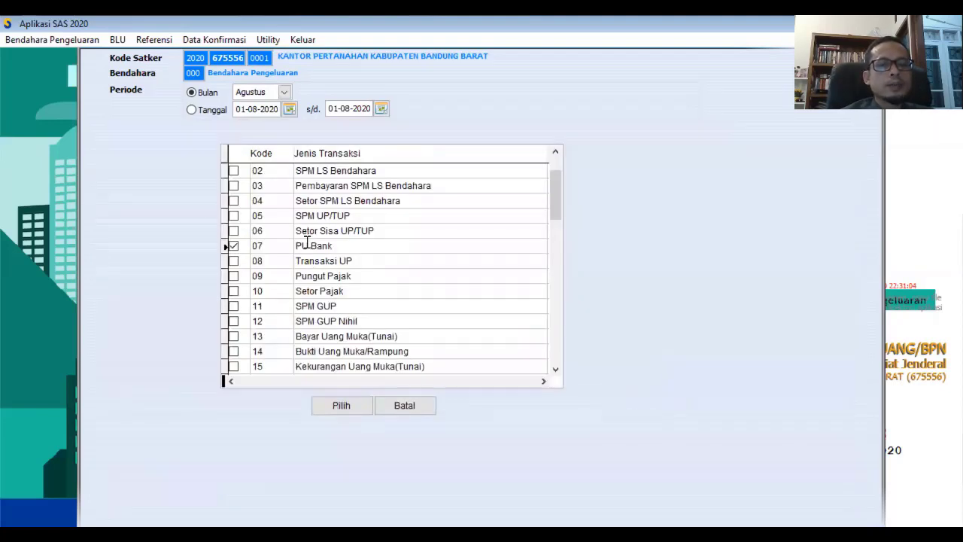
{"action": "left_click", "coordinate": [234, 186]}
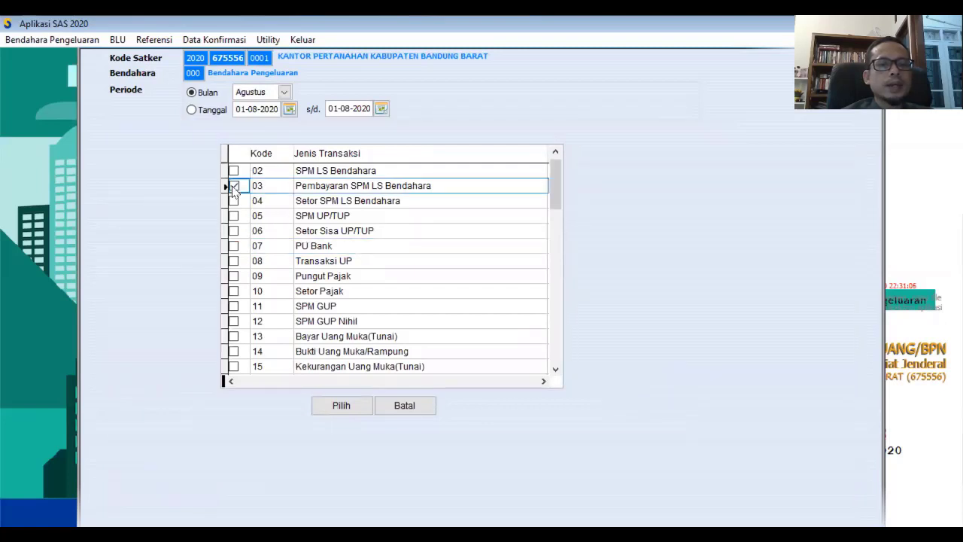
{"action": "left_click", "coordinate": [344, 408]}
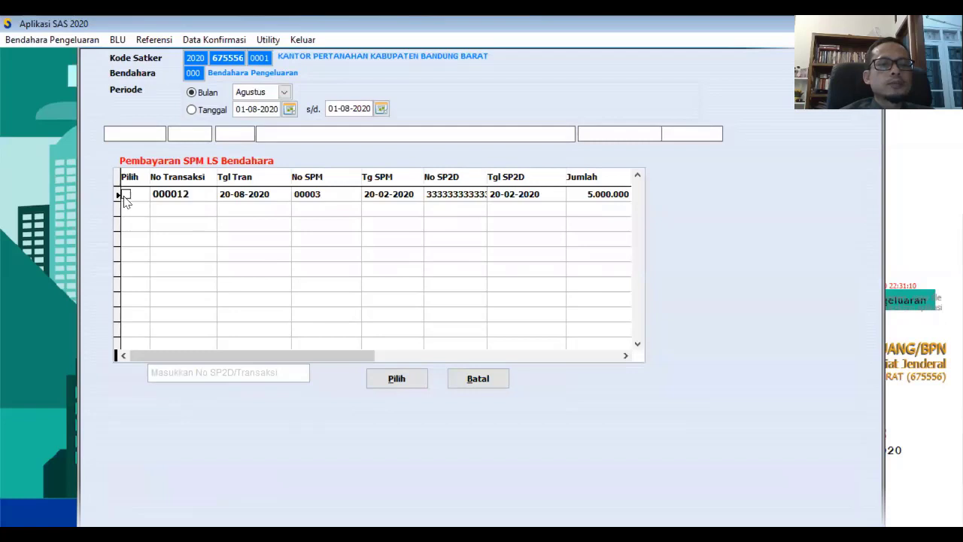
{"action": "left_click", "coordinate": [126, 196]}
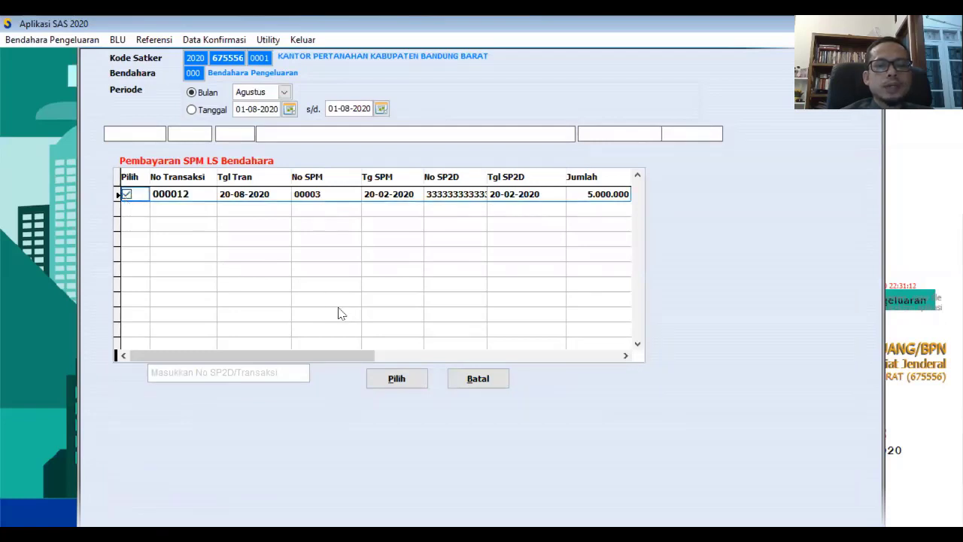
{"action": "left_click", "coordinate": [397, 379]}
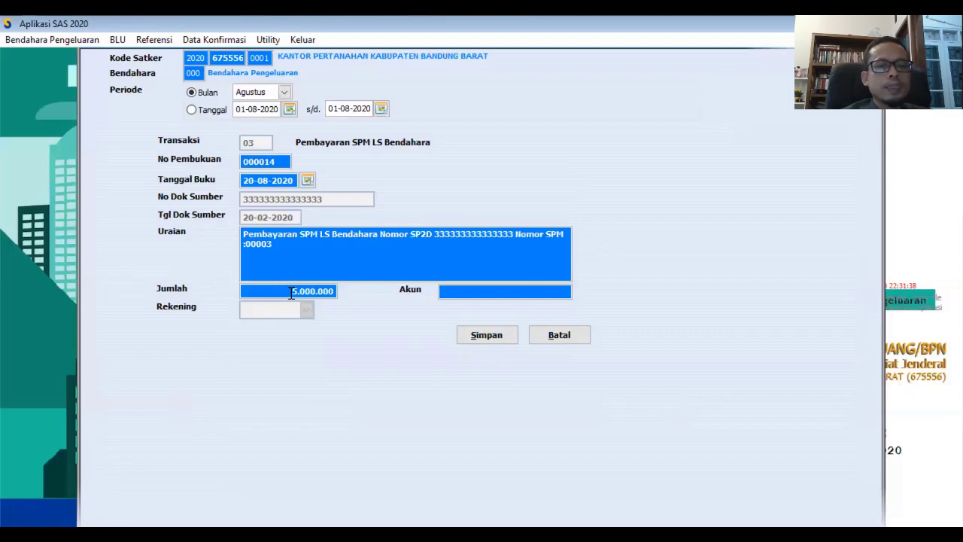
Set the amount of the SPM LS Bendahara payment to 4.600.000 and save the transaction.
{"action": "left_click", "coordinate": [287, 291]}
{"action": "type", "text": "4"}
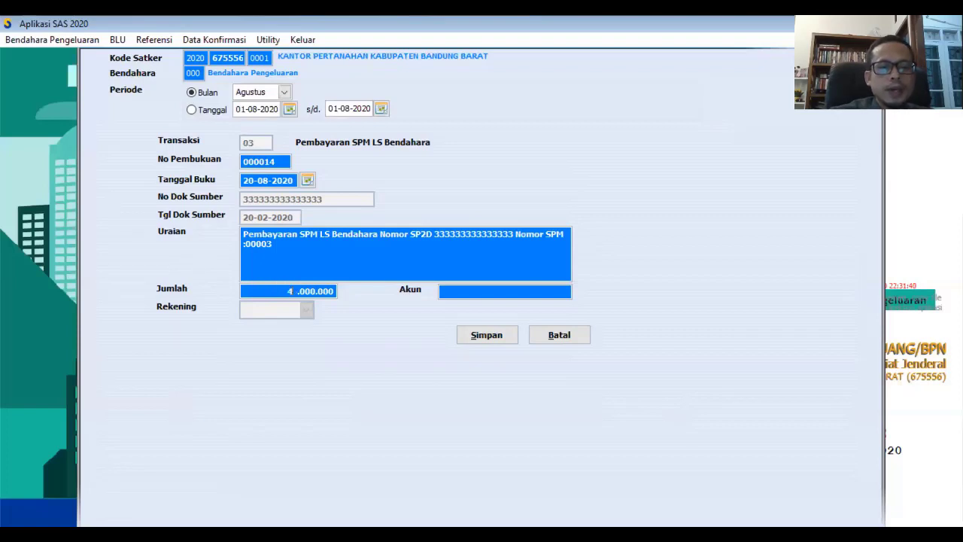
{"action": "type", "text": "60"}
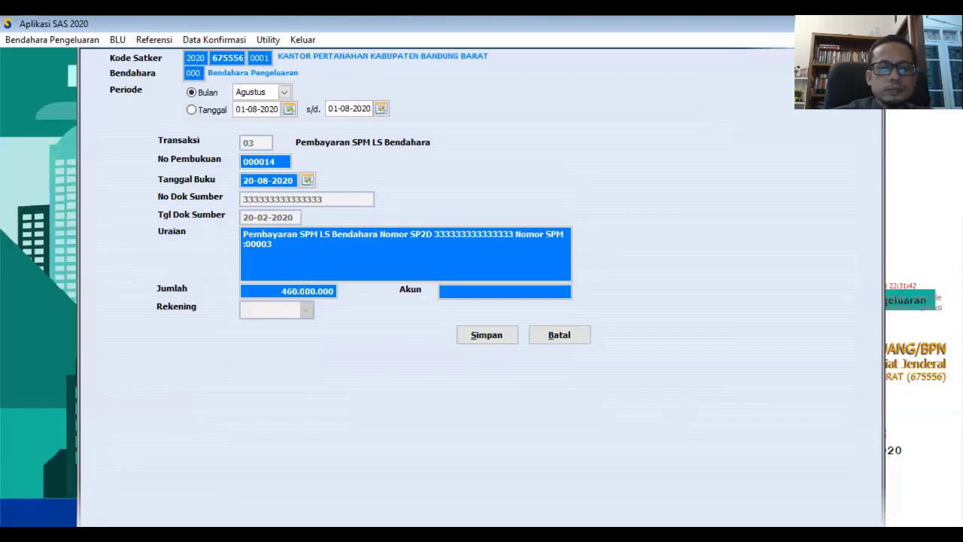
{"action": "key", "text": "Tab"}
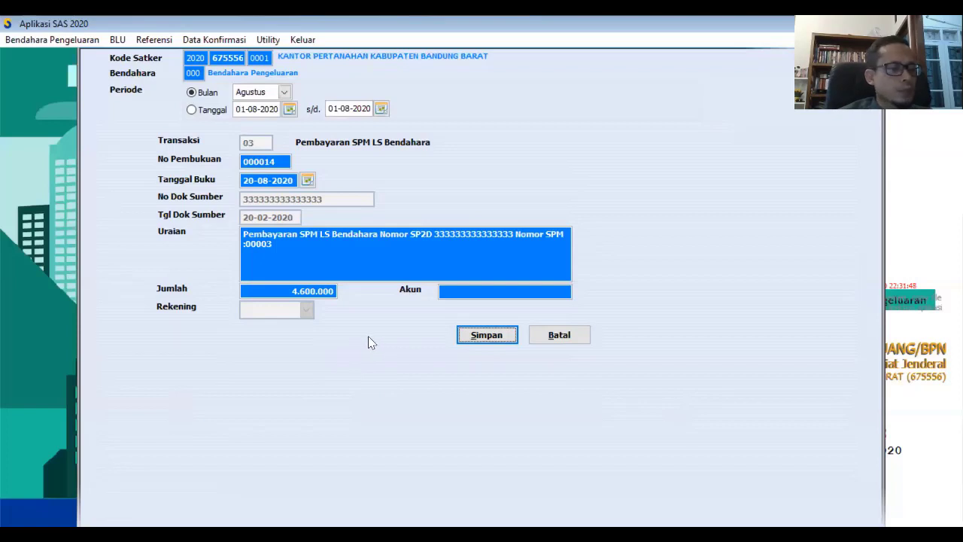
{"action": "left_click", "coordinate": [497, 340]}
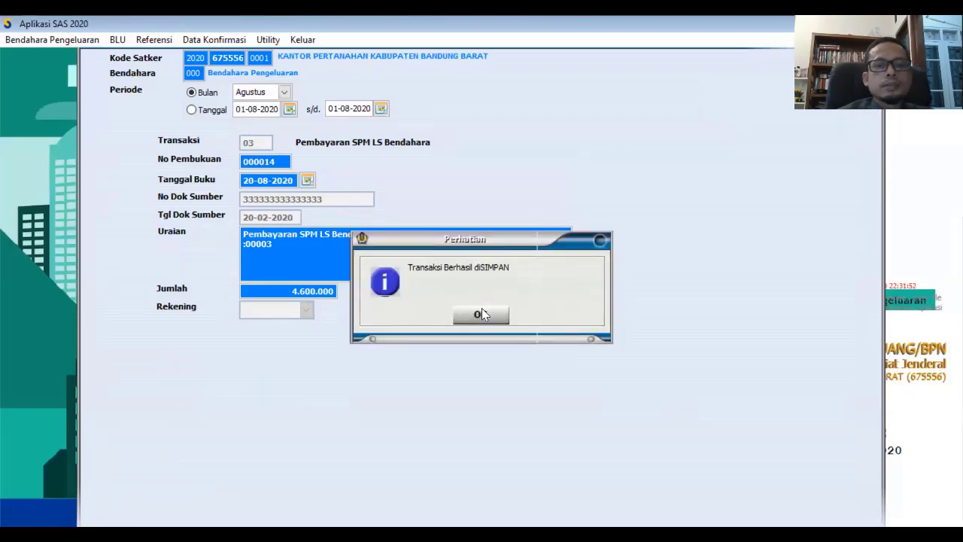
{"action": "left_click", "coordinate": [481, 316]}
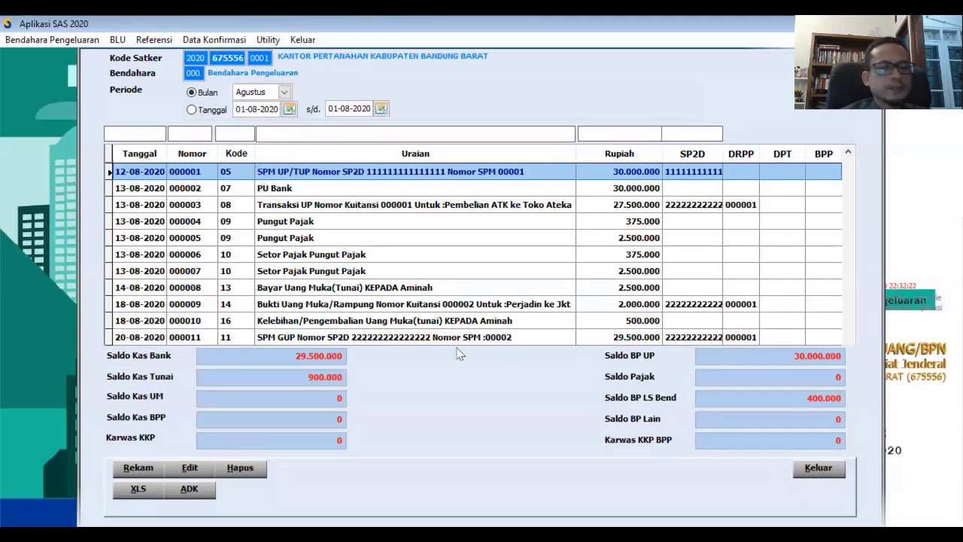
Record and save a Setor SPM LS Bendahara transaction (code 04) for the remainder of transaction 000012 with SPM 00003.
{"action": "left_click", "coordinate": [143, 463]}
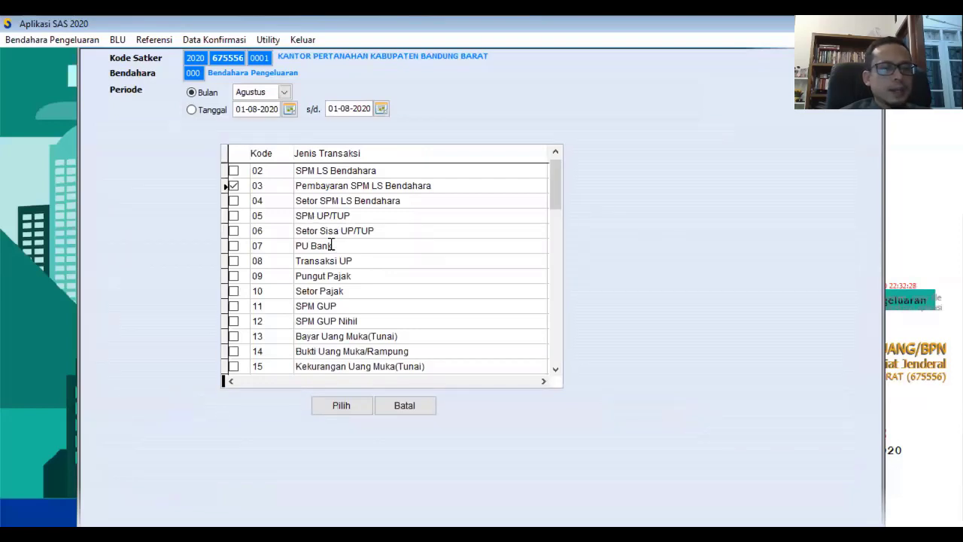
{"action": "left_click", "coordinate": [234, 200]}
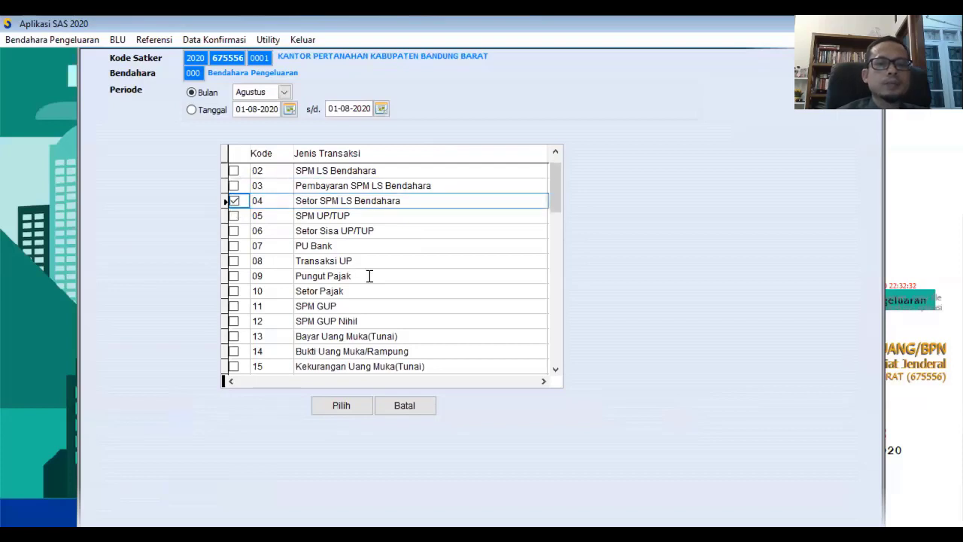
{"action": "left_click", "coordinate": [343, 407]}
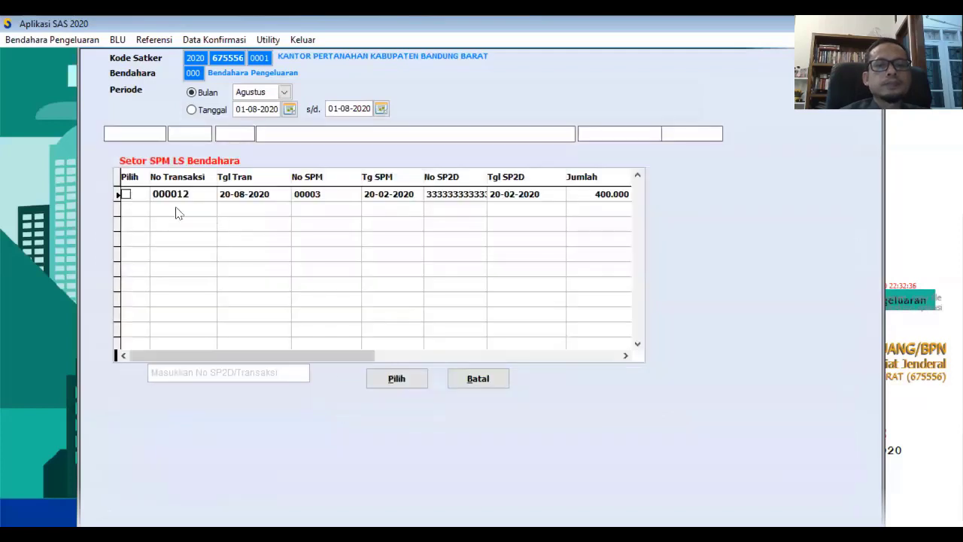
{"action": "left_click", "coordinate": [126, 195]}
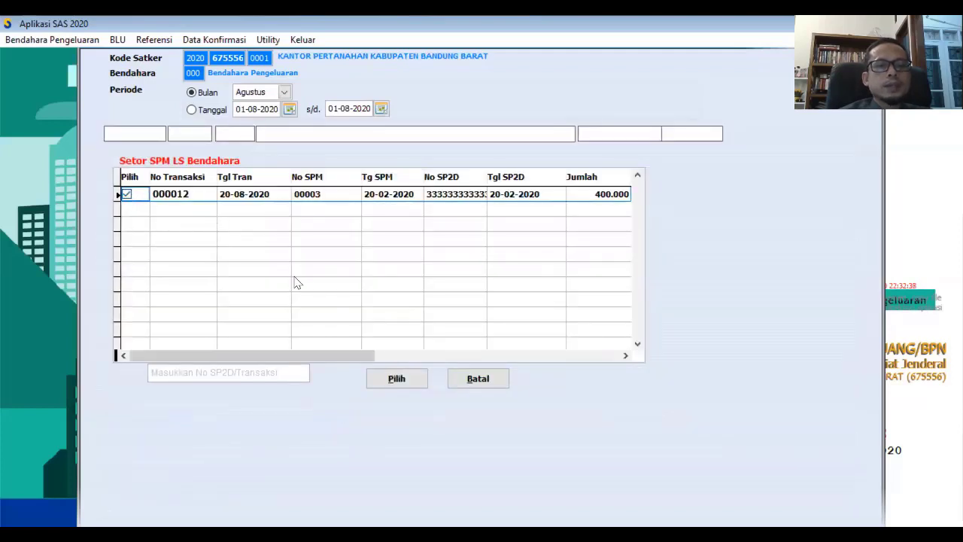
{"action": "left_click", "coordinate": [399, 383]}
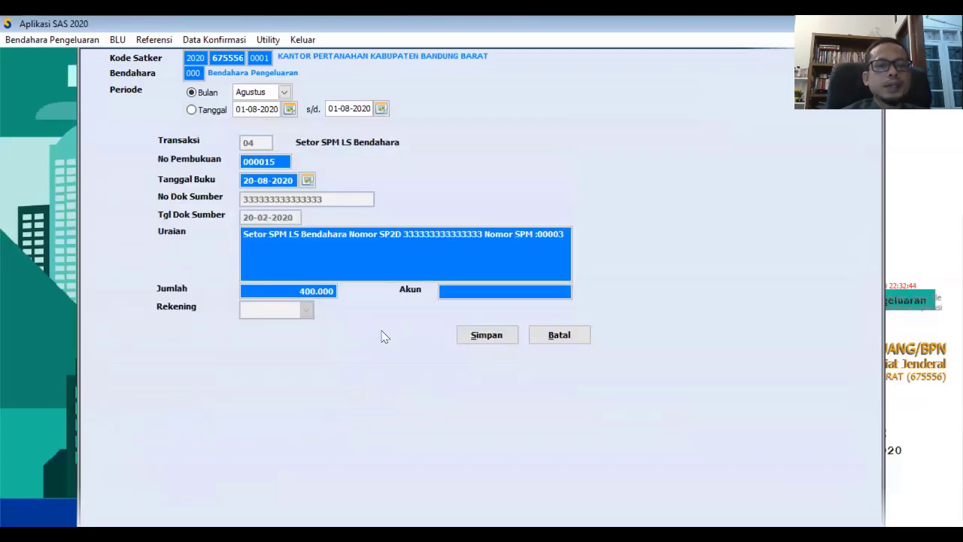
{"action": "left_click", "coordinate": [487, 333]}
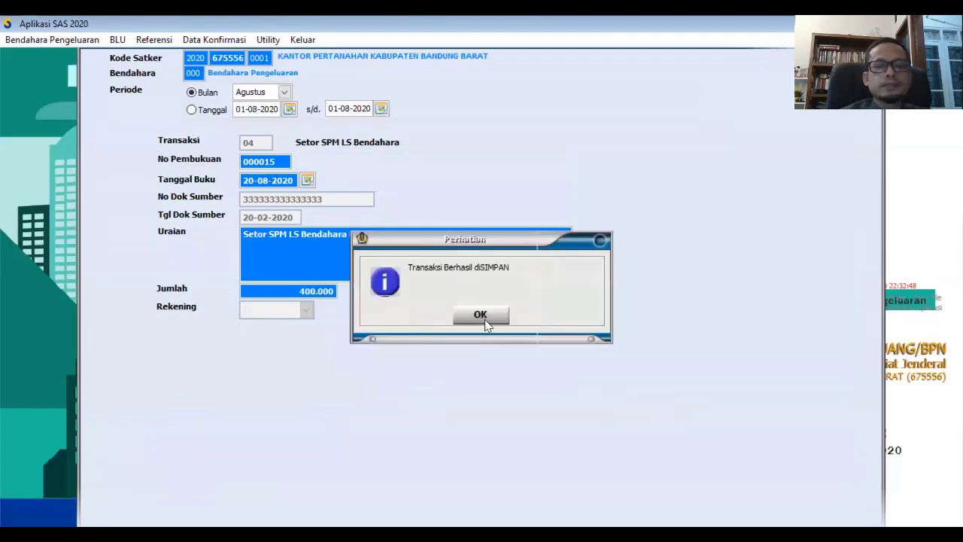
{"action": "left_click", "coordinate": [485, 319]}
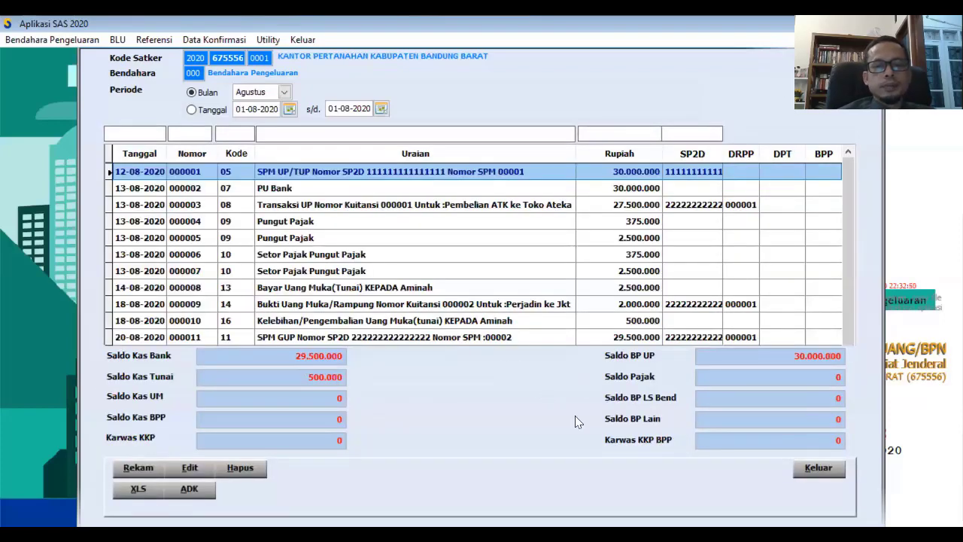
Close the transaction list and post the treasurer's August transactions with DIPA and Karwas SPM included.
{"action": "left_click", "coordinate": [818, 470]}
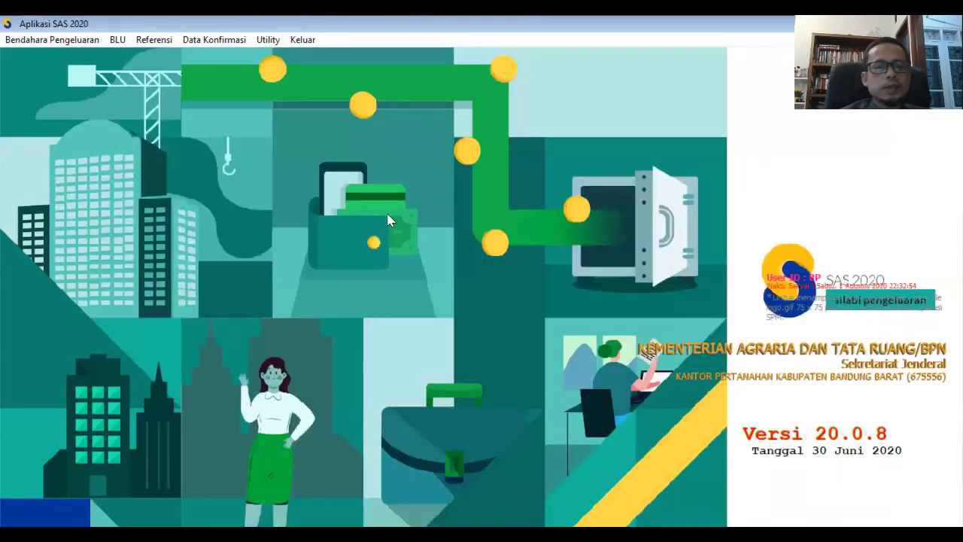
{"action": "left_click", "coordinate": [29, 40]}
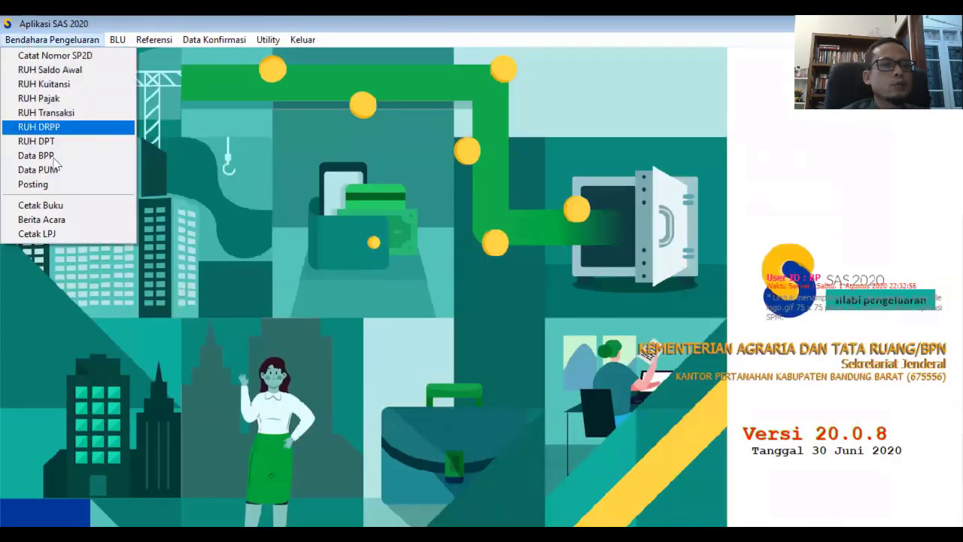
{"action": "left_click", "coordinate": [54, 188]}
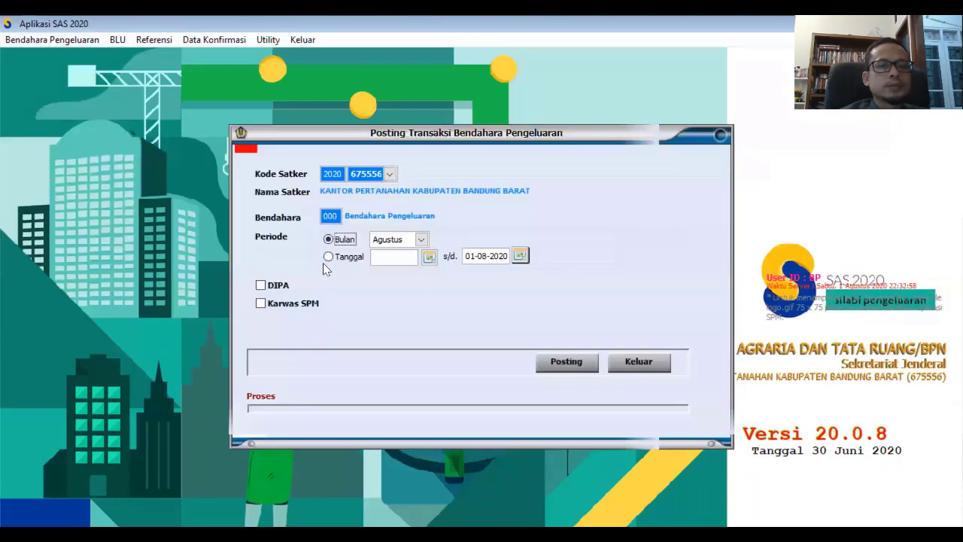
{"action": "left_click", "coordinate": [262, 286]}
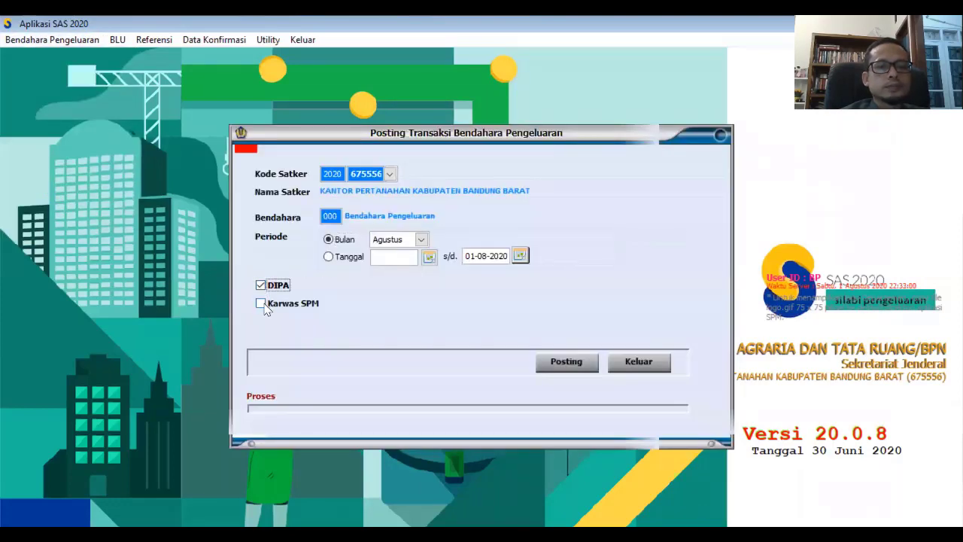
{"action": "left_click", "coordinate": [261, 303]}
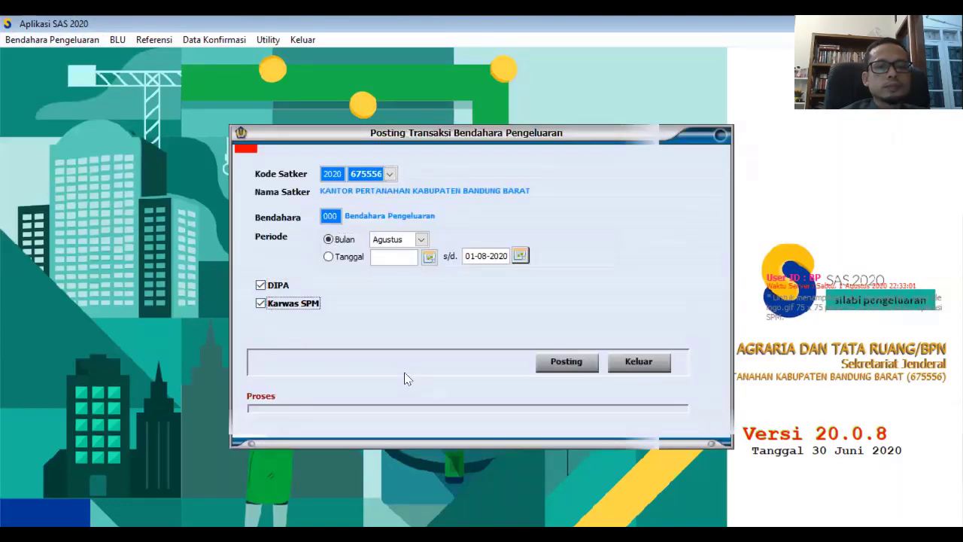
{"action": "left_click", "coordinate": [565, 368]}
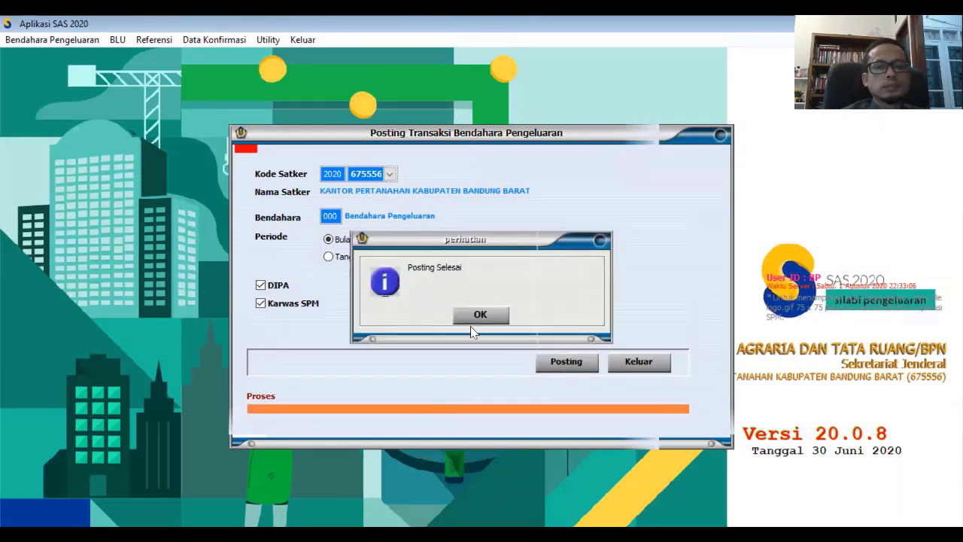
{"action": "left_click", "coordinate": [480, 316]}
{"action": "left_click", "coordinate": [638, 361]}
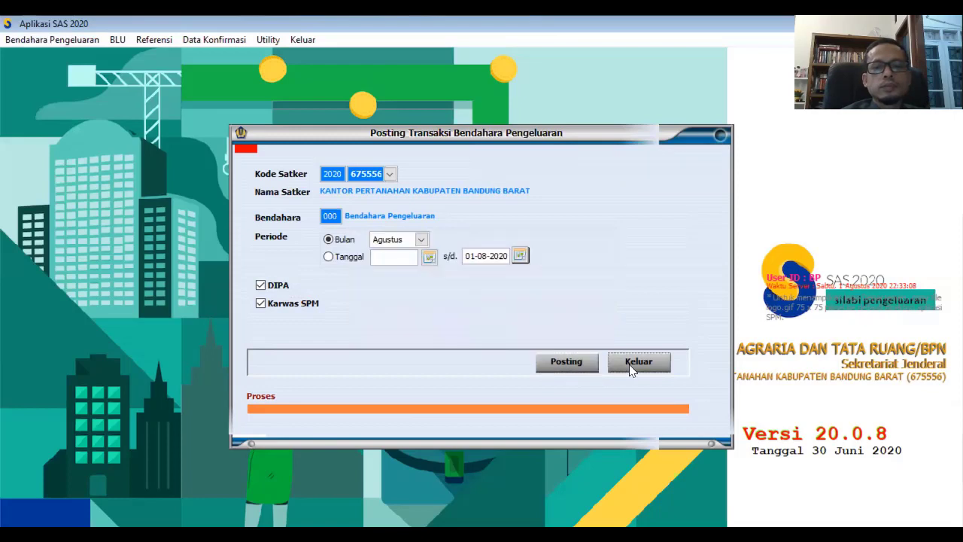
Preview the August Buku Kas Umum report (type 01) and review its entries through the last transaction.
{"action": "left_click", "coordinate": [40, 42]}
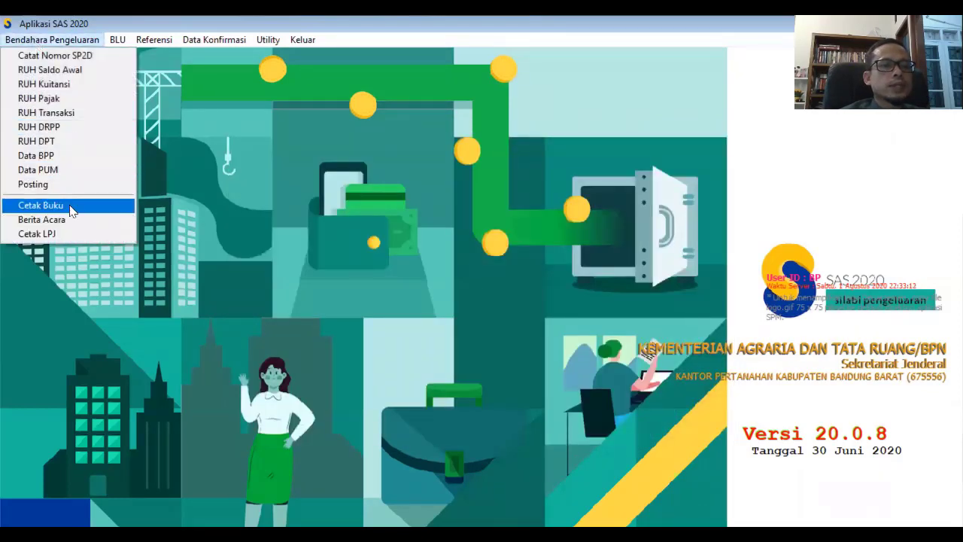
{"action": "left_click", "coordinate": [41, 205]}
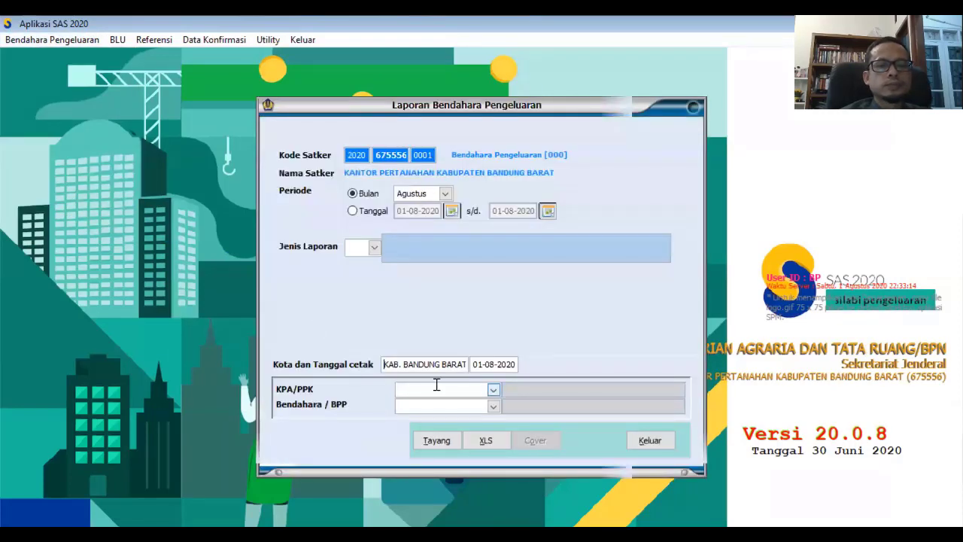
{"action": "left_click", "coordinate": [374, 248]}
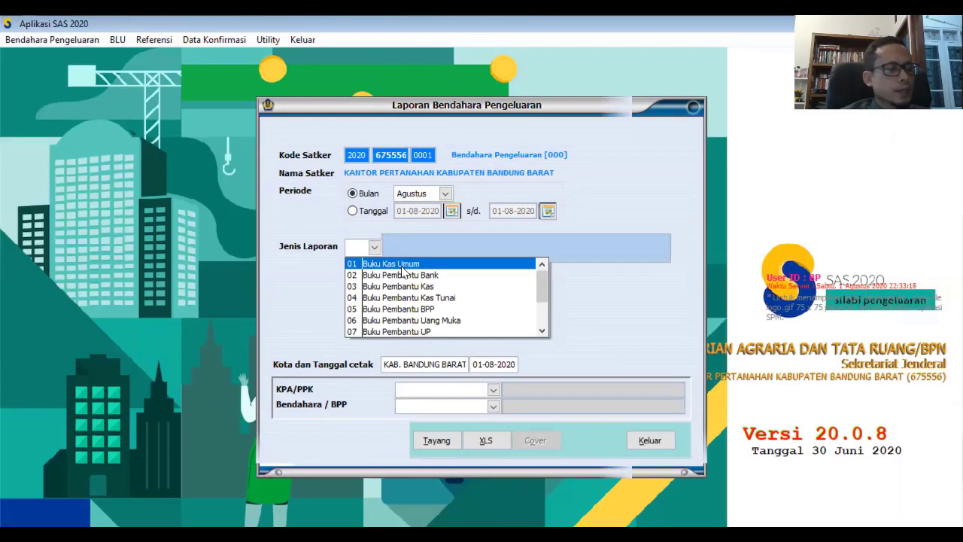
{"action": "left_click", "coordinate": [400, 267]}
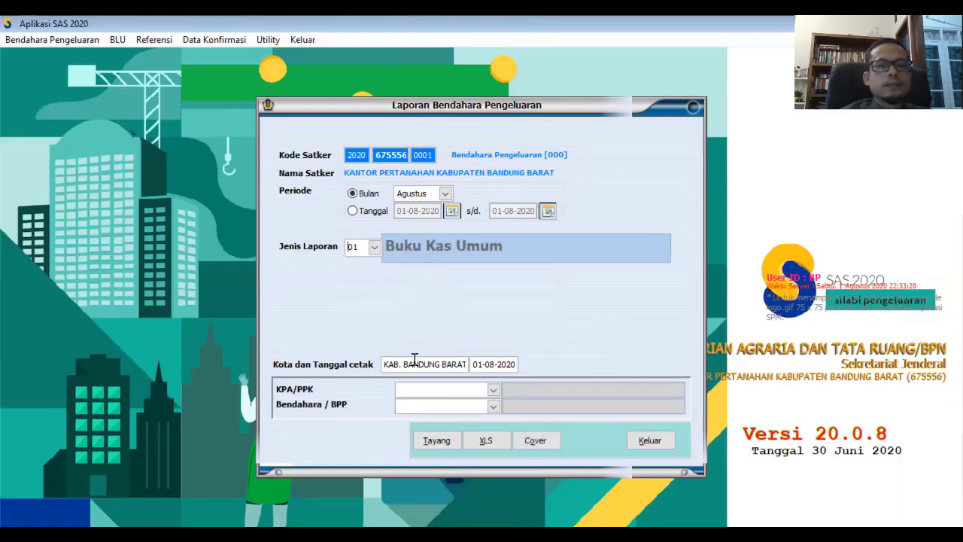
{"action": "left_click", "coordinate": [437, 444]}
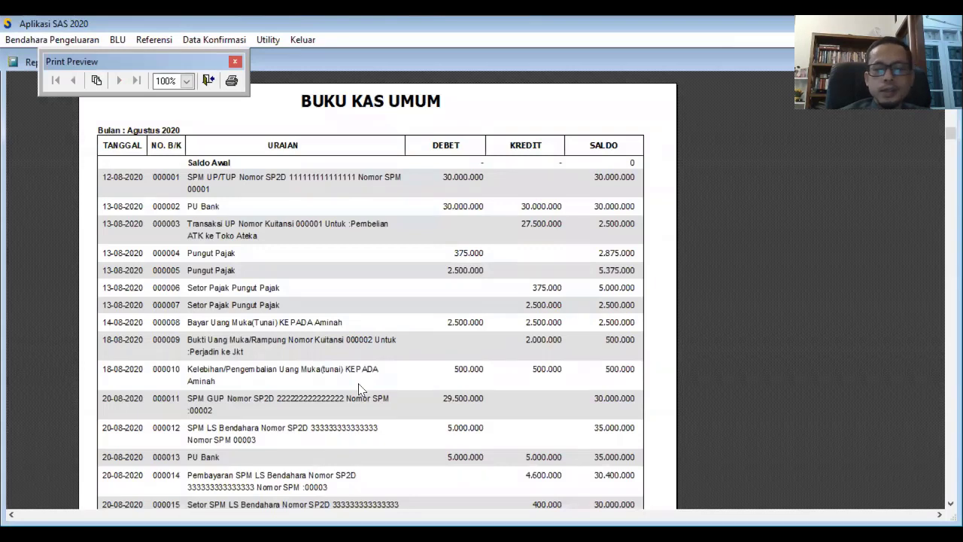
{"action": "scroll", "coordinate": [359, 389], "scroll_direction": "down", "scroll_amount": 3}
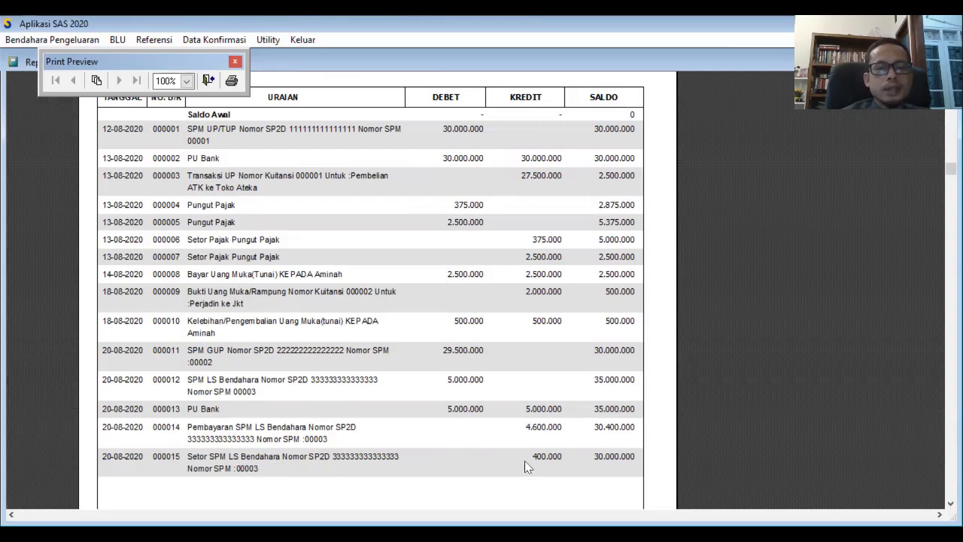
{"action": "left_click", "coordinate": [207, 80]}
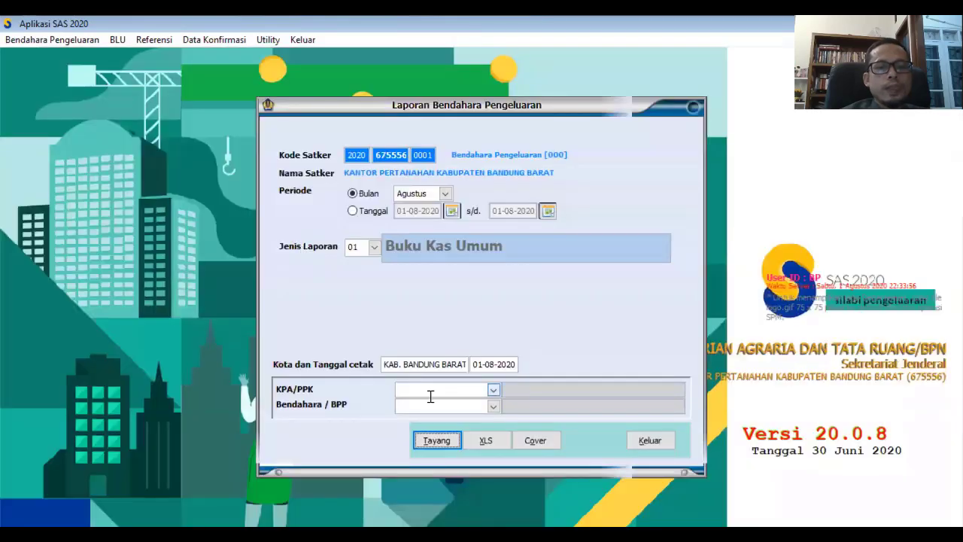
Preview the August Buku Pembantu Kas Tunai report (type 04) and check its cash entries.
{"action": "left_click", "coordinate": [373, 247]}
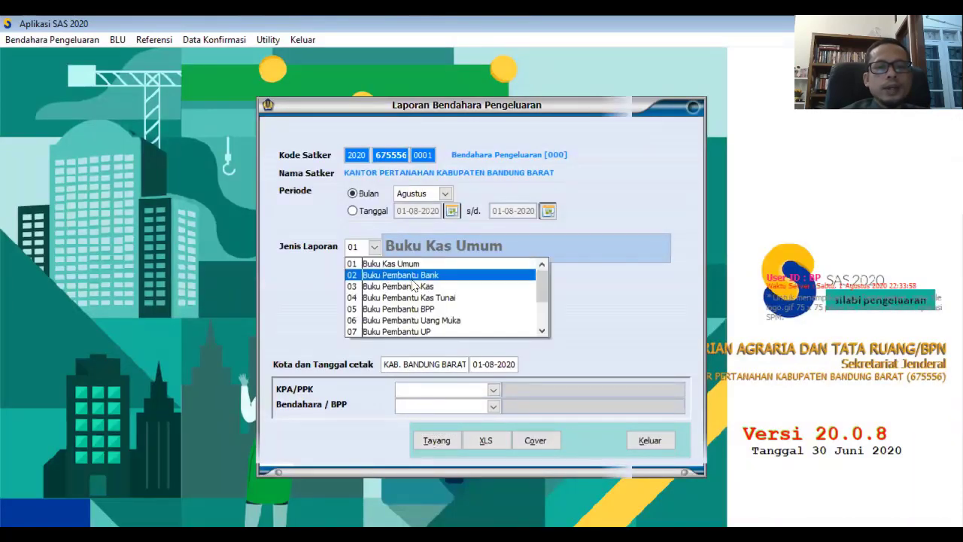
{"action": "left_click", "coordinate": [457, 298]}
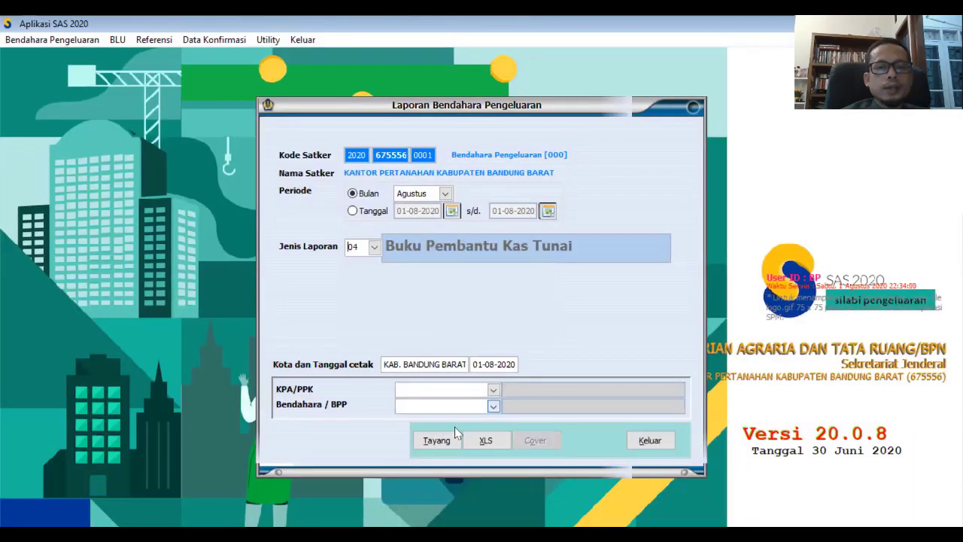
{"action": "left_click", "coordinate": [443, 436]}
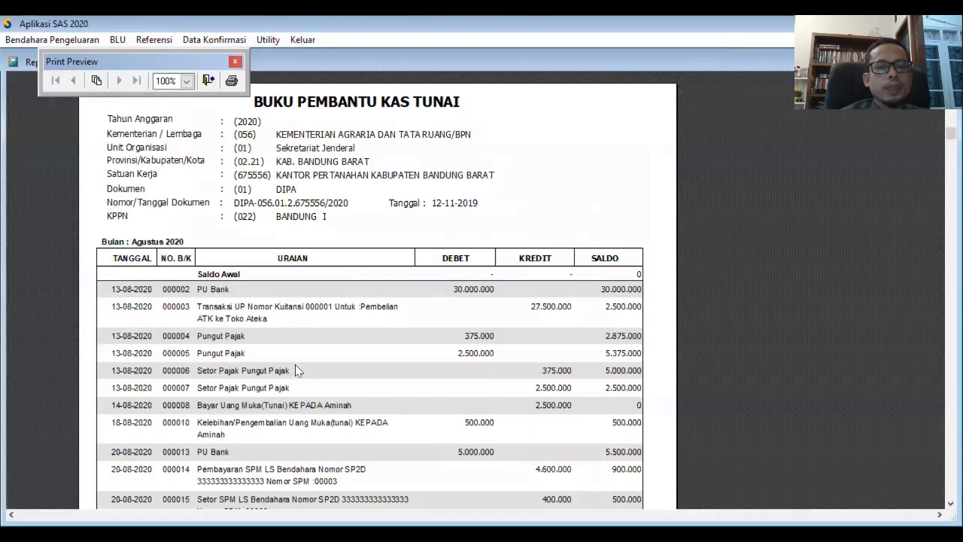
{"action": "scroll", "coordinate": [211, 485], "scroll_direction": "down", "scroll_amount": 3}
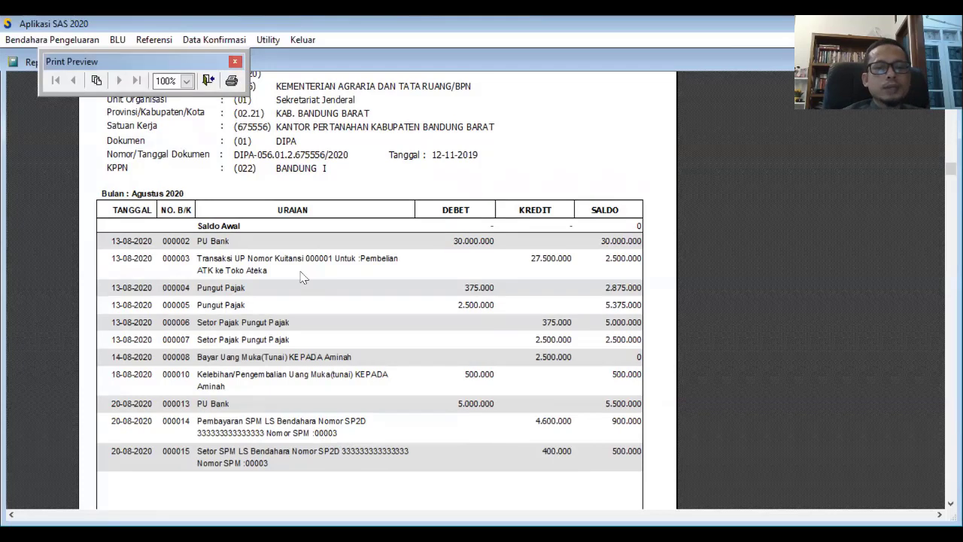
{"action": "left_click", "coordinate": [234, 61]}
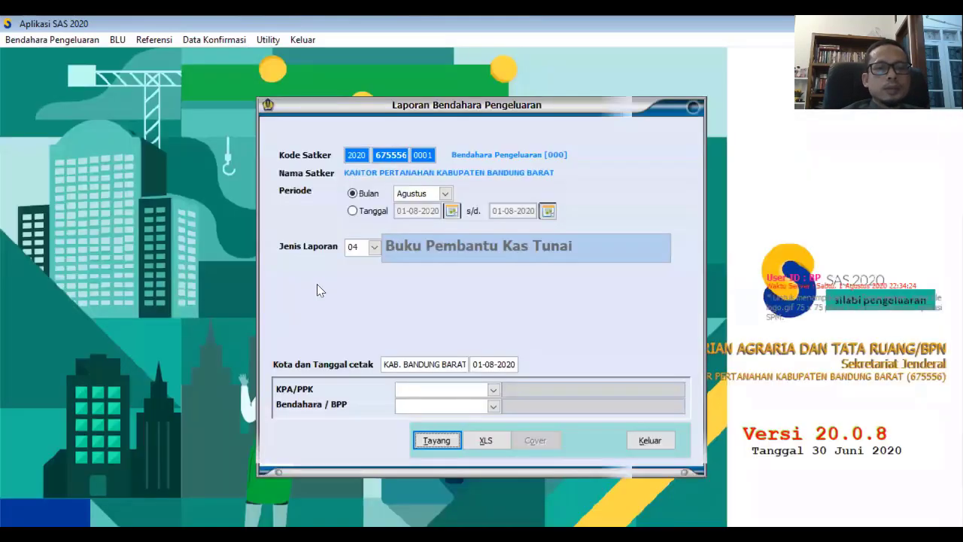
Preview the August Buku Pembantu LS Bendahara report (type 08), check its entries and leave the report form.
{"action": "left_click", "coordinate": [374, 247]}
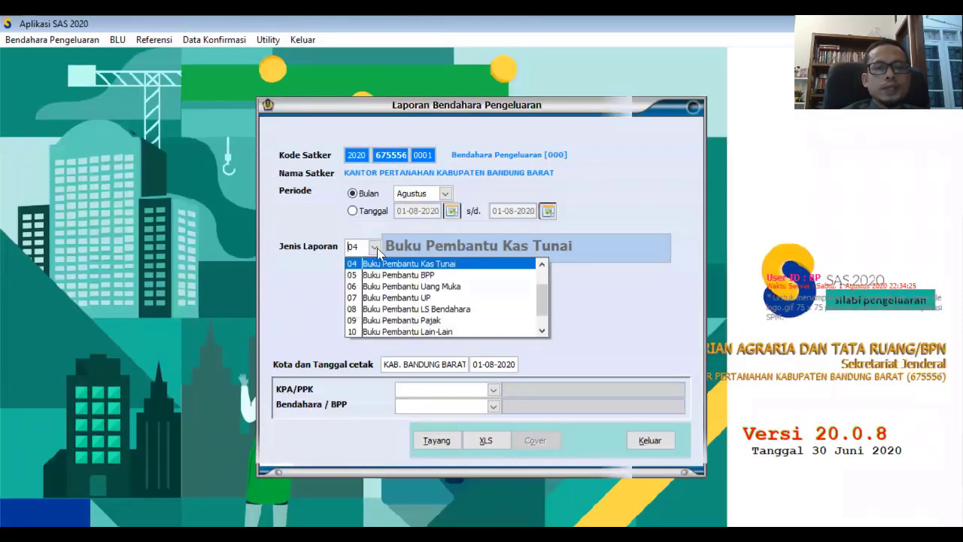
{"action": "left_click", "coordinate": [440, 314]}
{"action": "left_click", "coordinate": [431, 441]}
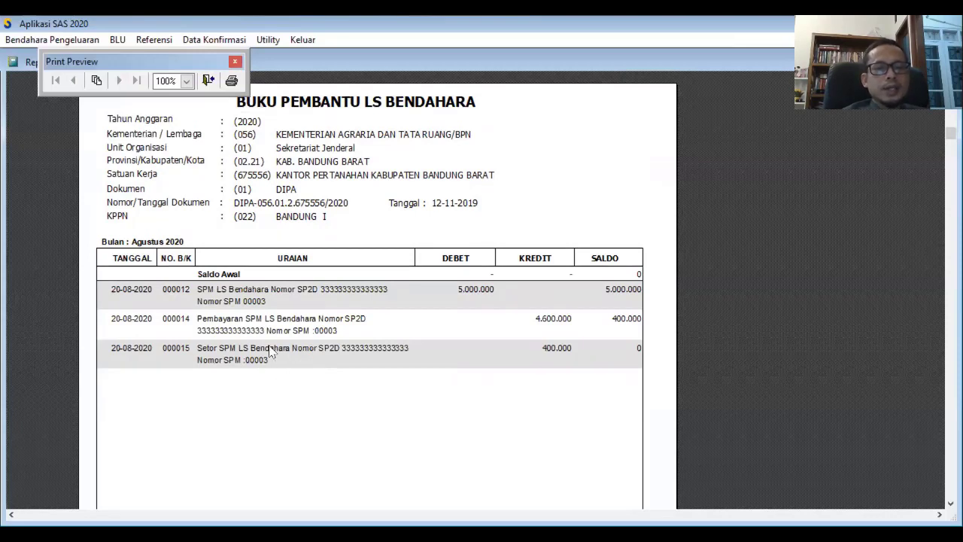
{"action": "left_click", "coordinate": [208, 81]}
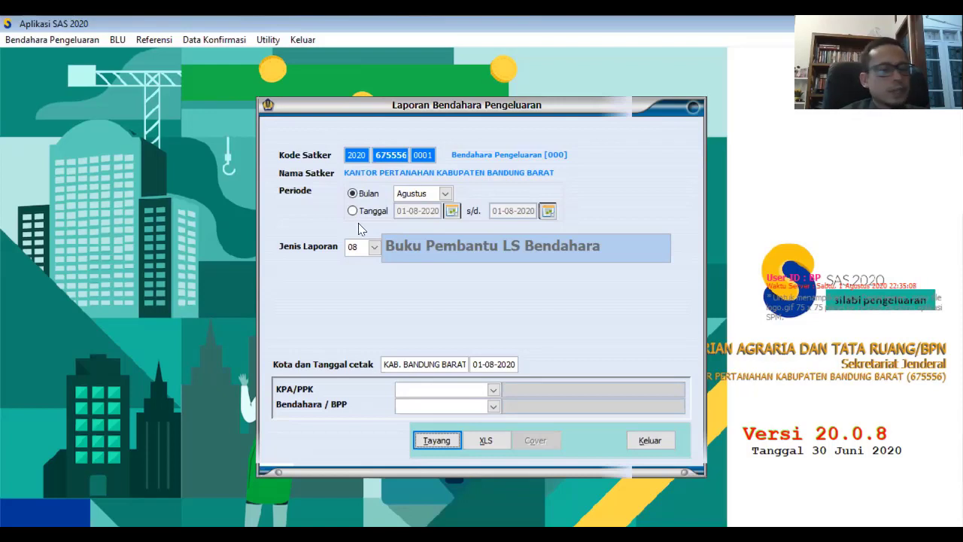
{"action": "left_click", "coordinate": [659, 449]}
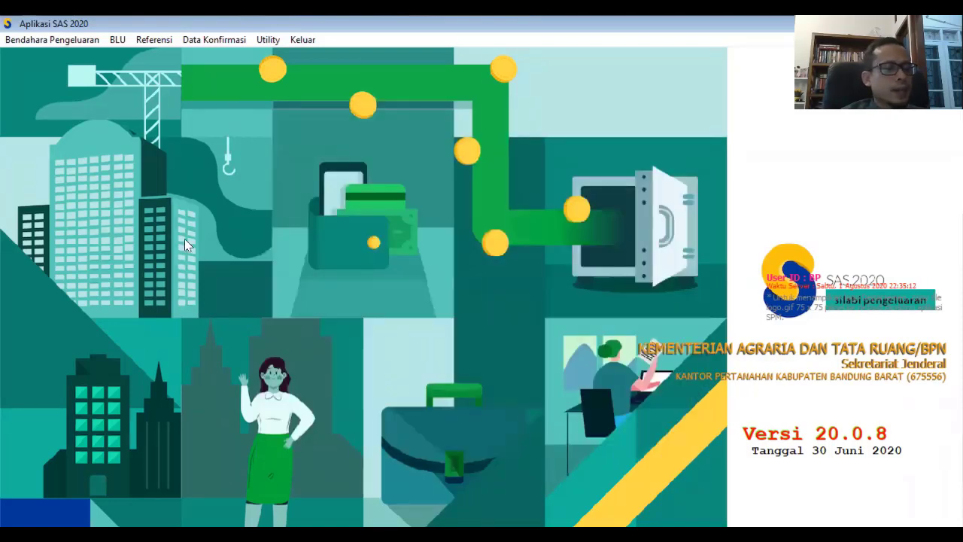
Start recording a new SPM LS Pihak 3 transaction (code 26) in the August transaction list.
{"action": "left_click", "coordinate": [35, 40]}
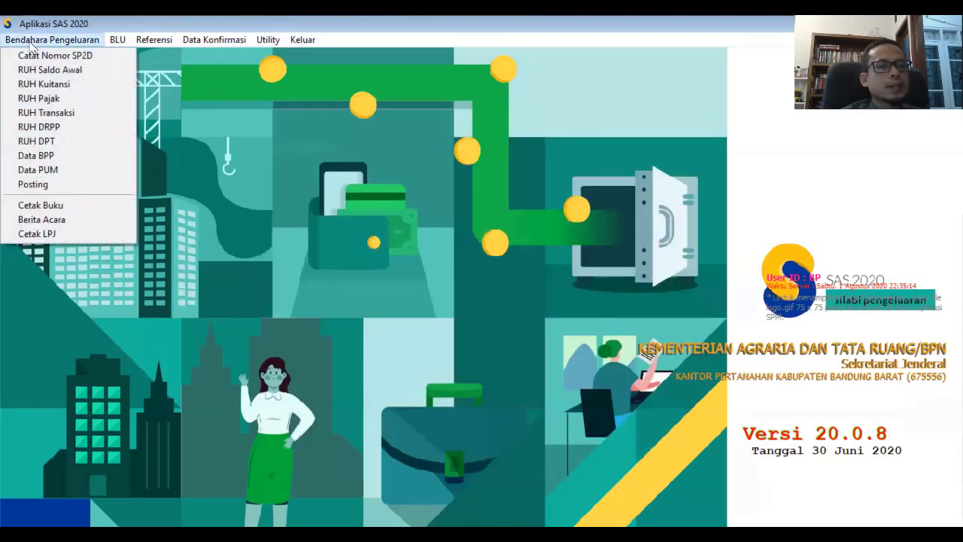
{"action": "left_click", "coordinate": [68, 116]}
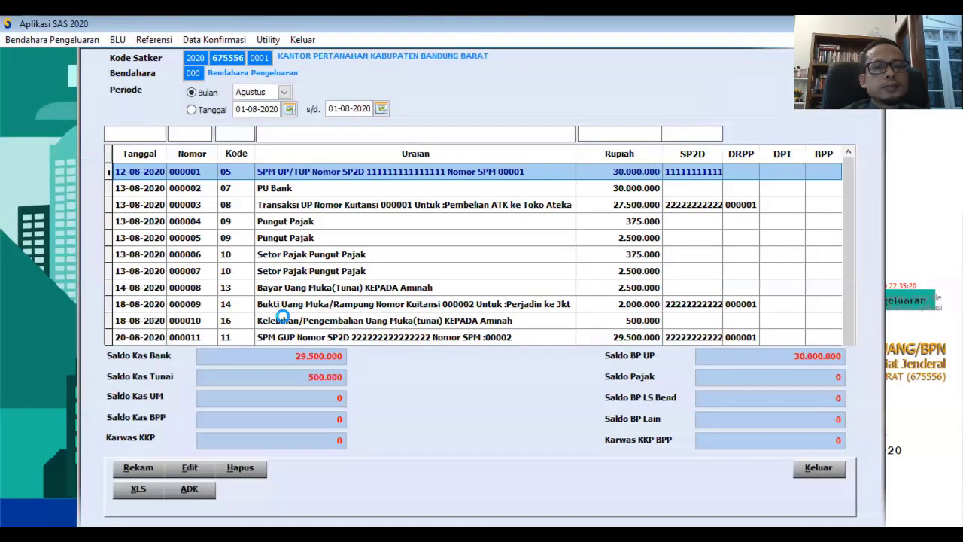
{"action": "left_click", "coordinate": [143, 464]}
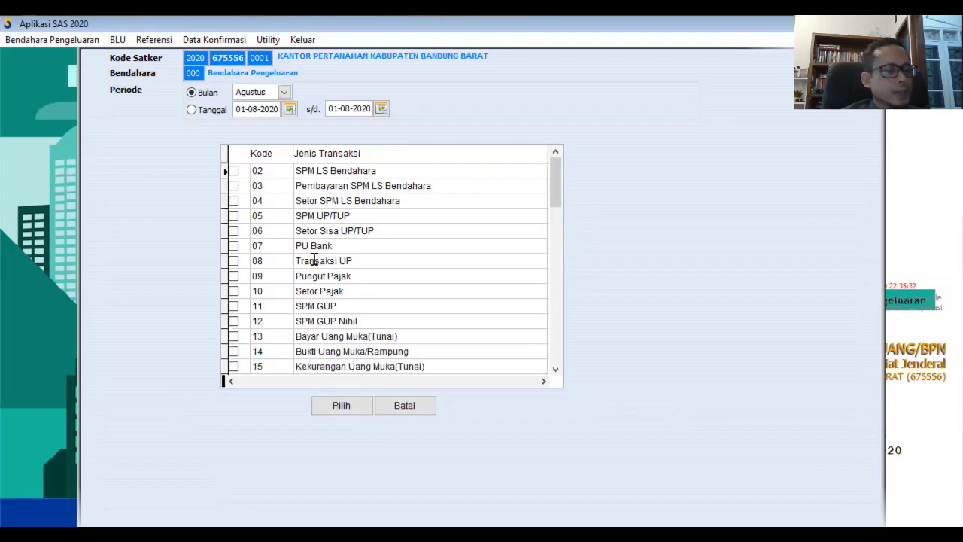
{"action": "left_click", "coordinate": [556, 368]}
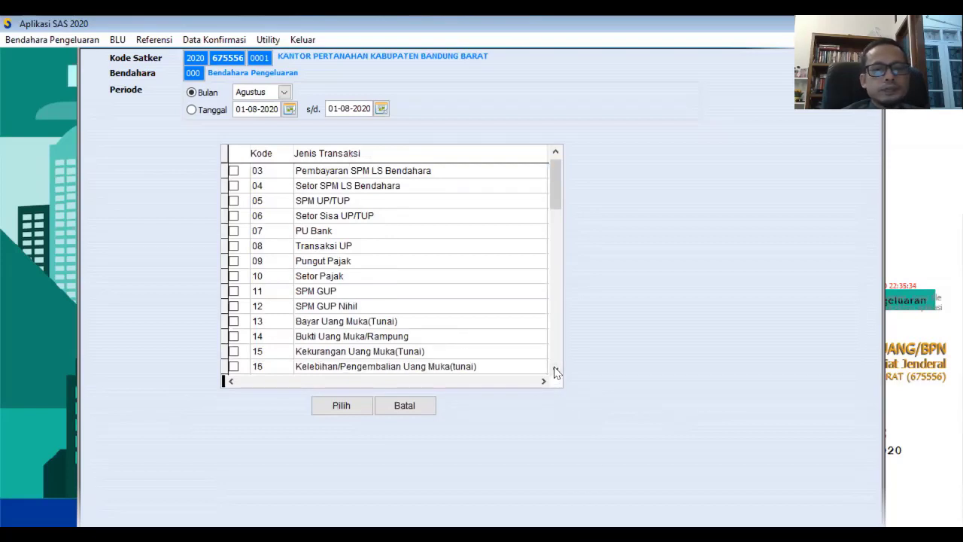
{"action": "scroll", "coordinate": [555, 372], "scroll_direction": "down", "scroll_amount": 3}
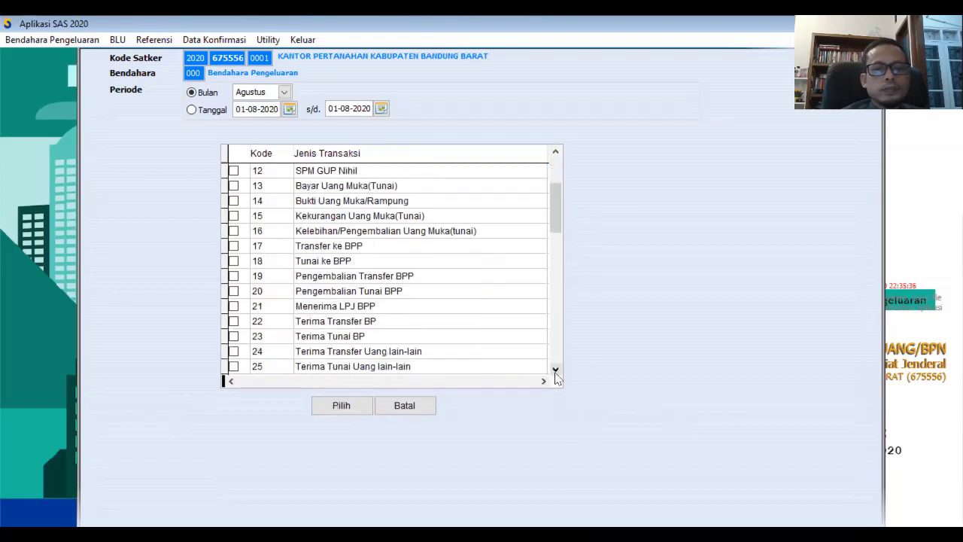
{"action": "left_click", "coordinate": [556, 370]}
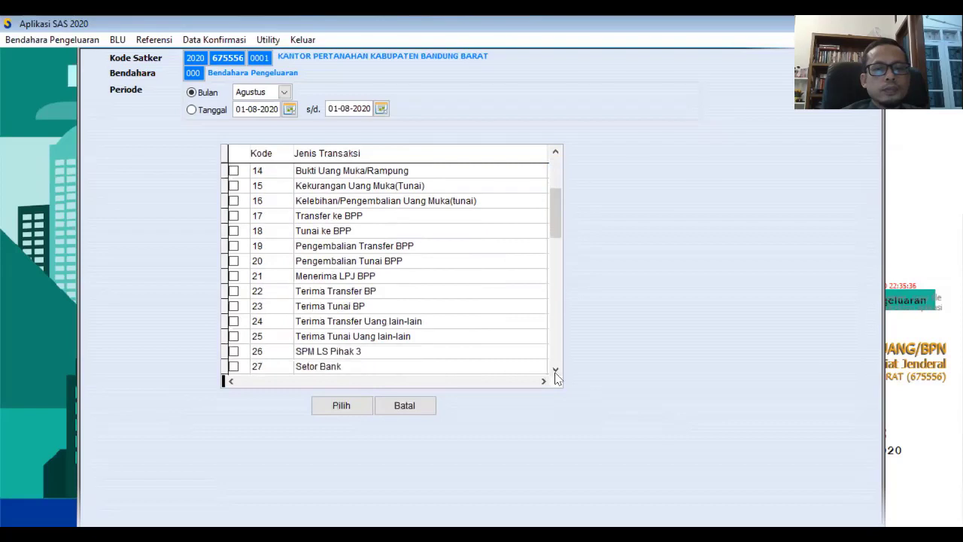
{"action": "left_click", "coordinate": [234, 352]}
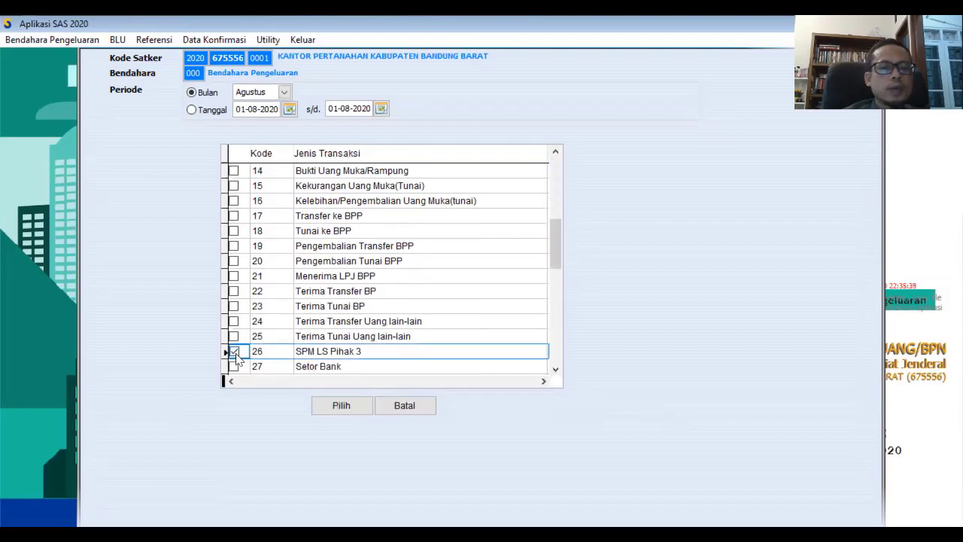
{"action": "left_click", "coordinate": [331, 404]}
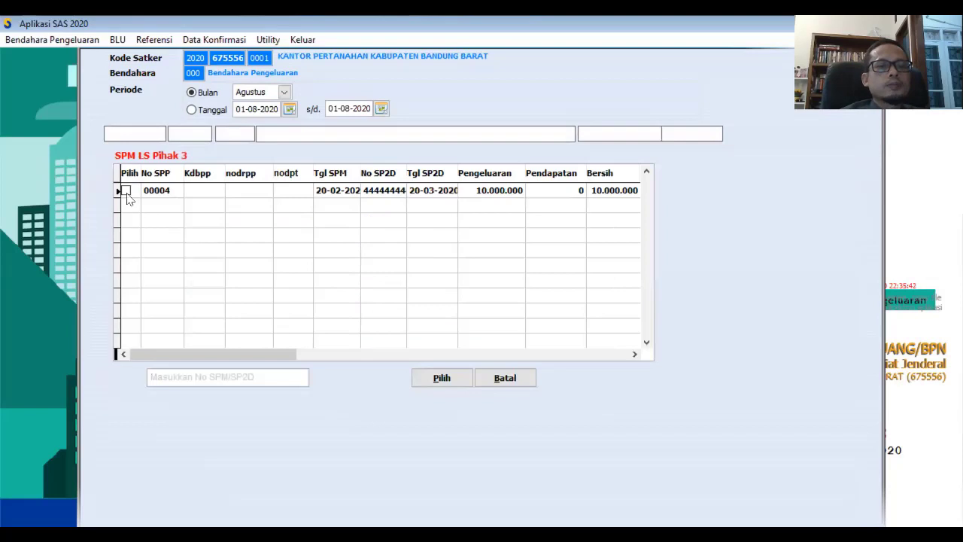
Base the SPM LS Pihak 3 transaction on SPP 00004 and set its booking date to 20-08-2020.
{"action": "left_click", "coordinate": [126, 191]}
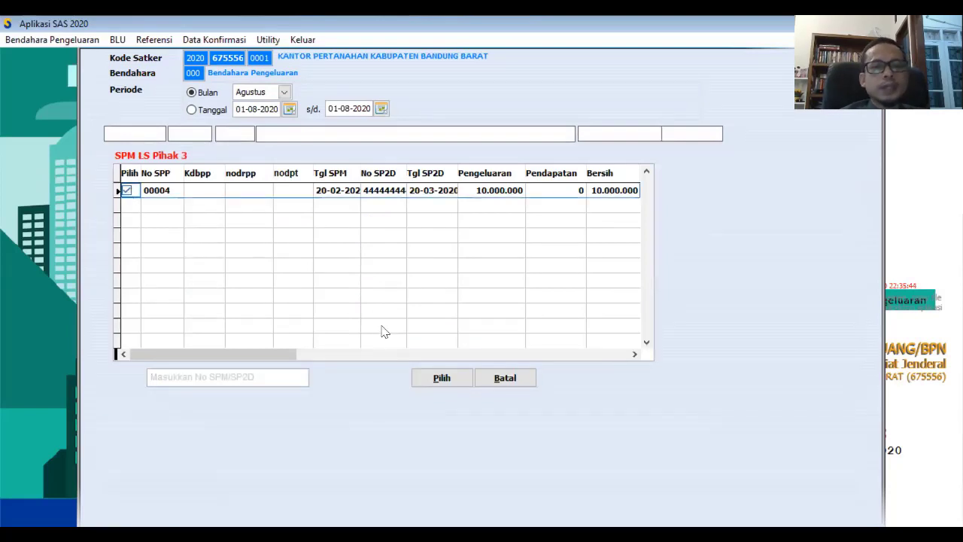
{"action": "left_click", "coordinate": [442, 378]}
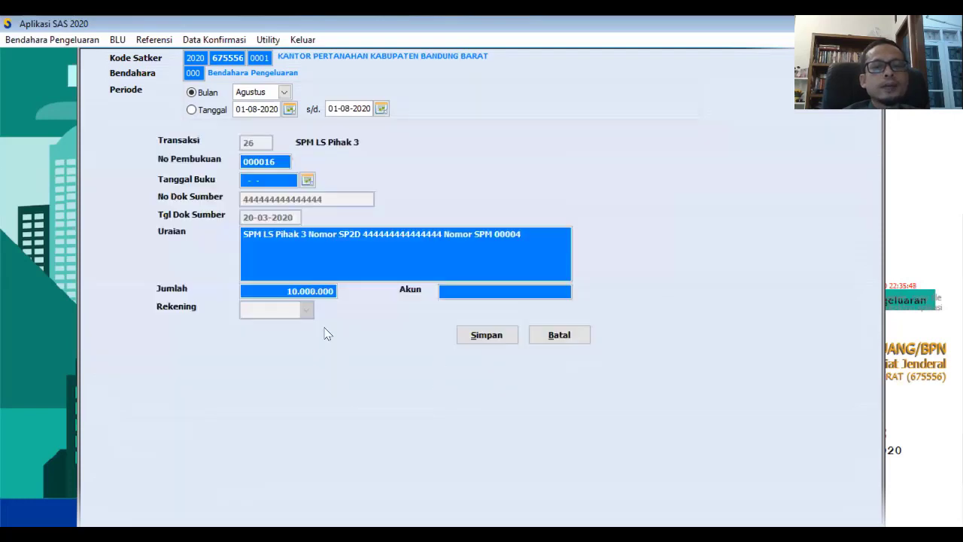
{"action": "left_click", "coordinate": [308, 180]}
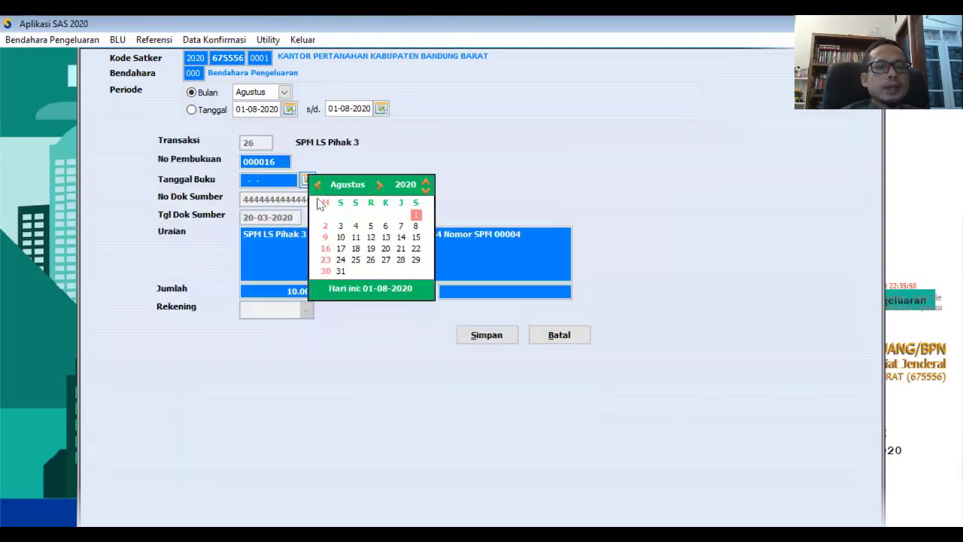
{"action": "left_click", "coordinate": [386, 251]}
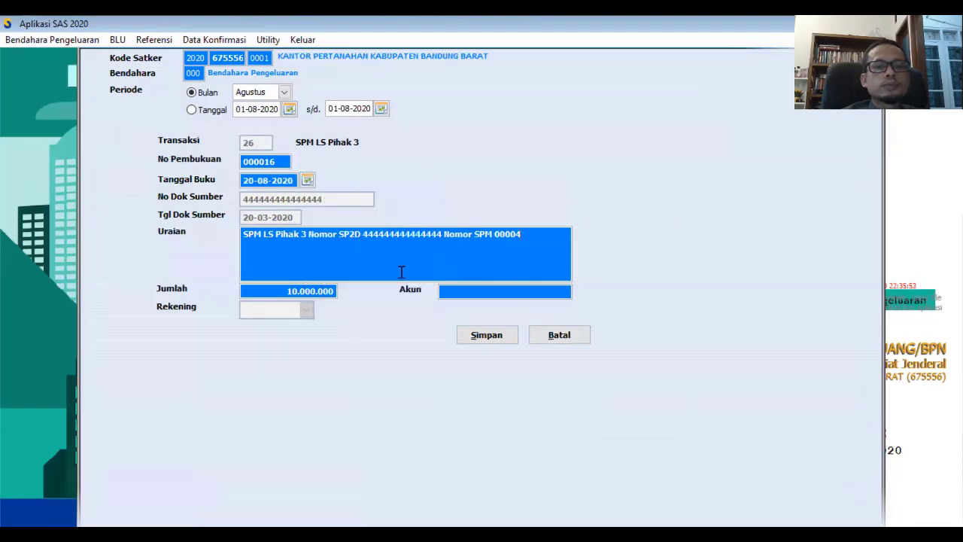
Save the SPM LS Pihak 3 transaction for SPM 00004 and leave the transaction list.
{"action": "left_click", "coordinate": [479, 343]}
{"action": "left_click", "coordinate": [484, 319]}
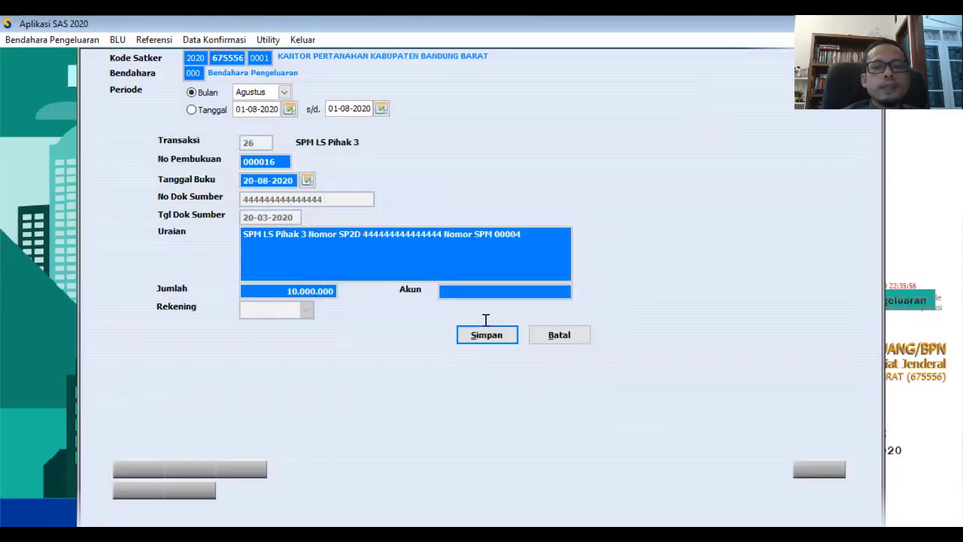
{"action": "left_click", "coordinate": [827, 471]}
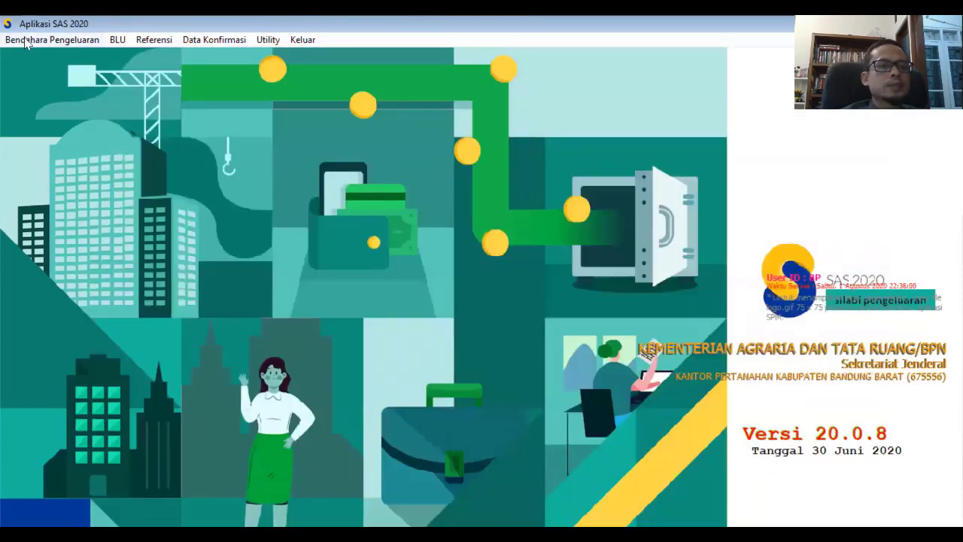
Post the August expenditure treasurer transactions with DIPA and Karwas SPM included, and close the posting form.
{"action": "left_click", "coordinate": [24, 39]}
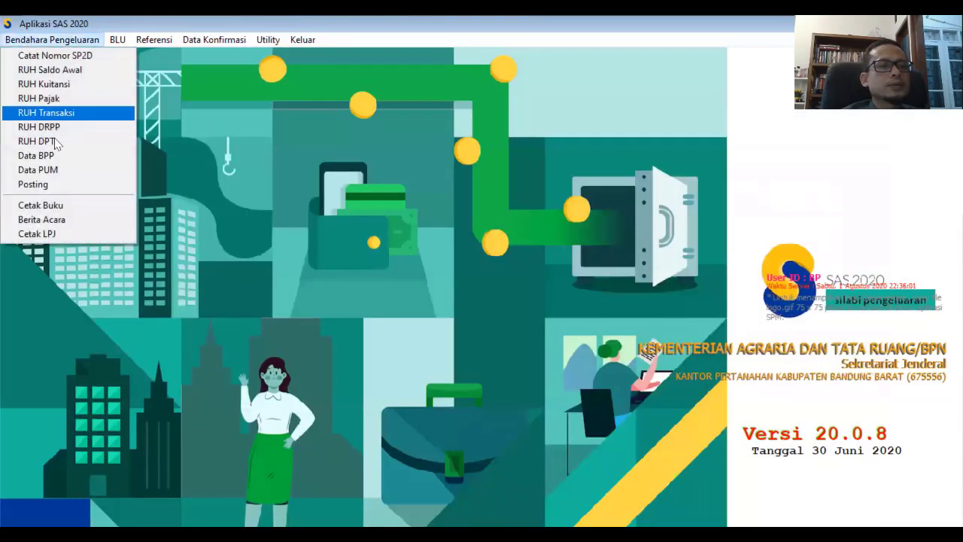
{"action": "left_click", "coordinate": [52, 184]}
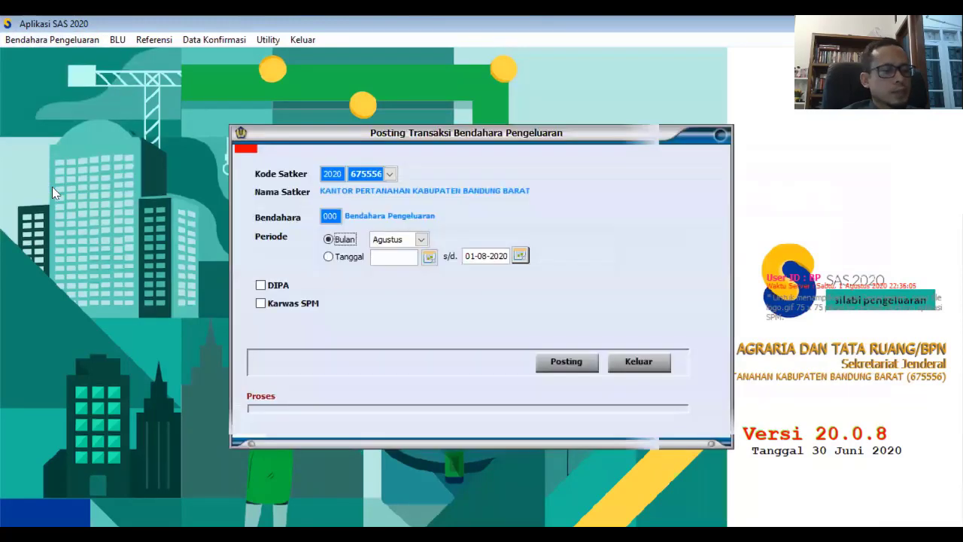
{"action": "left_click", "coordinate": [260, 285]}
{"action": "left_click", "coordinate": [268, 303]}
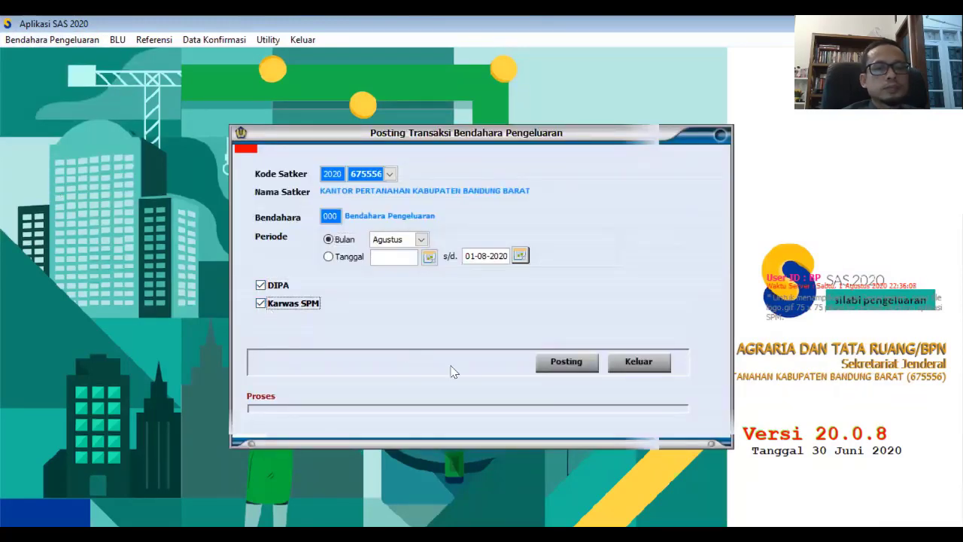
{"action": "left_click", "coordinate": [566, 363]}
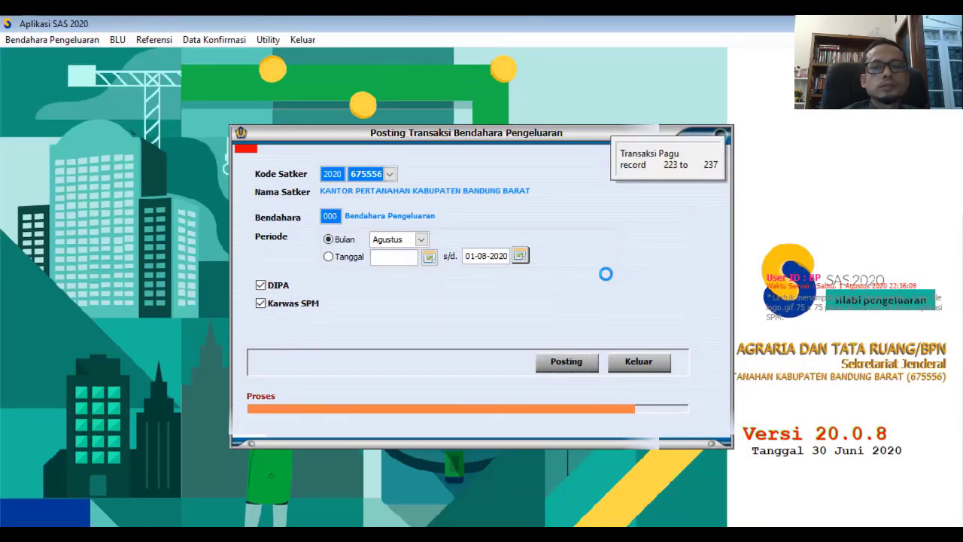
{"action": "key", "text": "Return"}
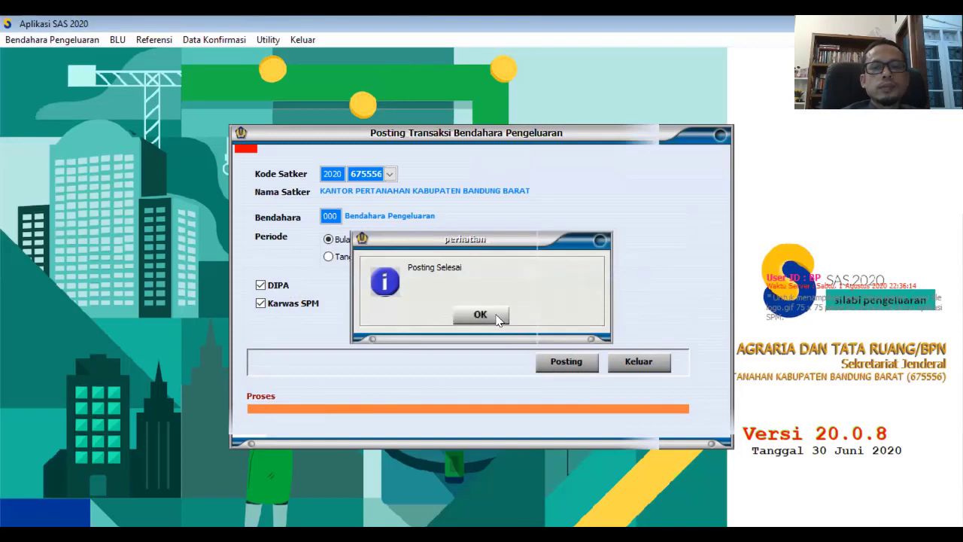
{"action": "left_click", "coordinate": [638, 362]}
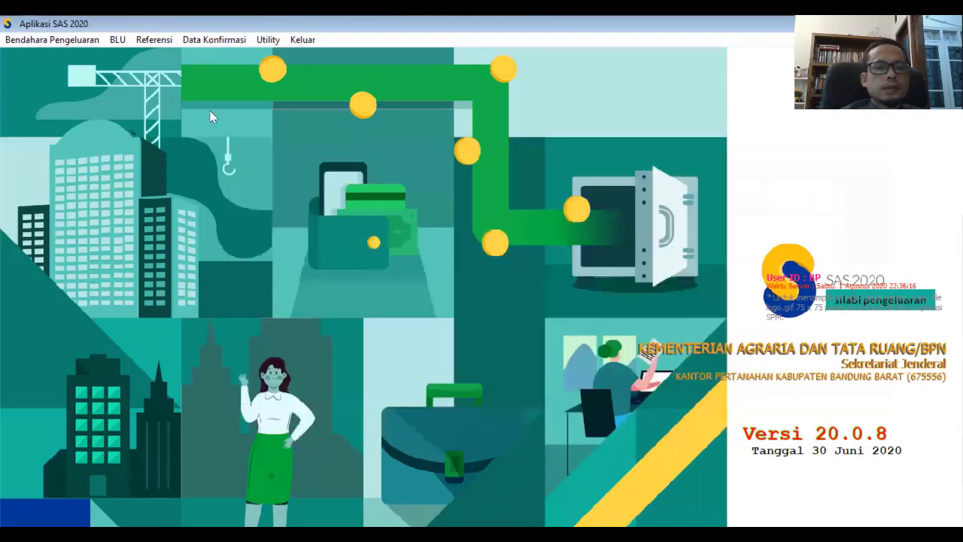
Preview the August Buku Kas Umum report (type 01) and check whether it lists the third-party LS payment.
{"action": "left_click", "coordinate": [63, 39]}
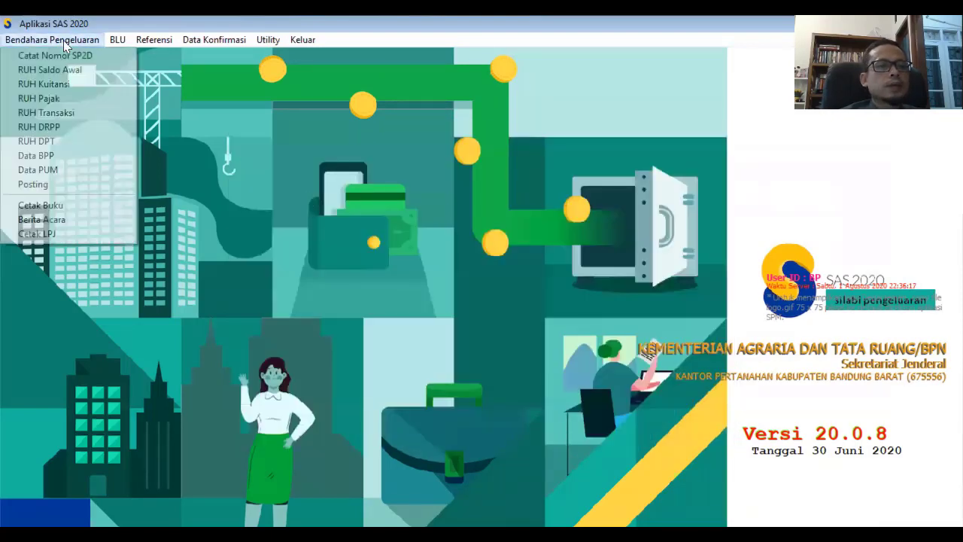
{"action": "left_click", "coordinate": [63, 203]}
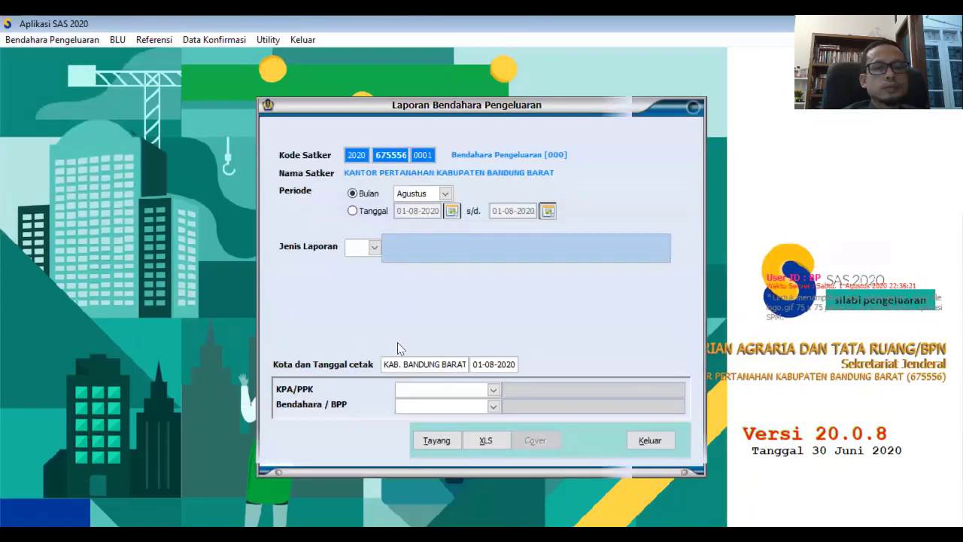
{"action": "left_click", "coordinate": [374, 246]}
{"action": "left_click", "coordinate": [412, 268]}
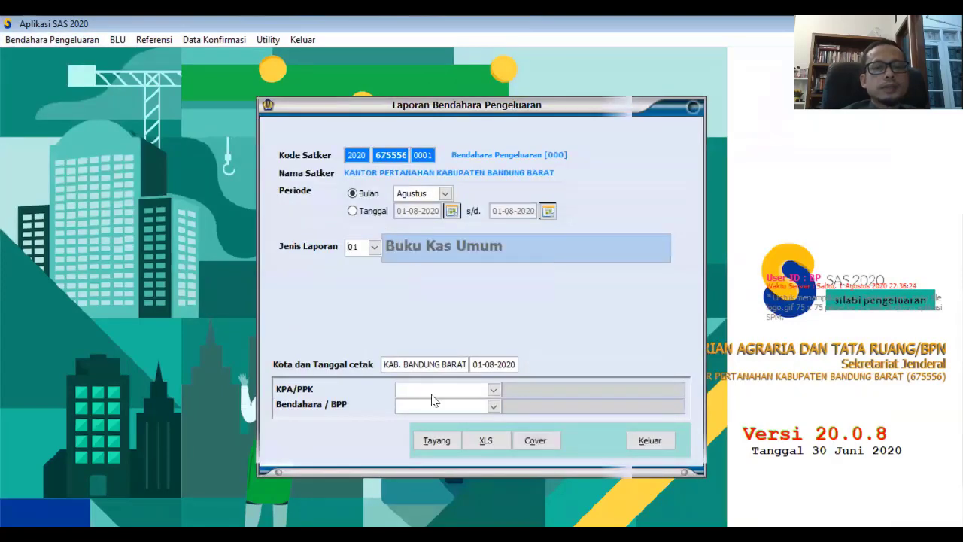
{"action": "left_click", "coordinate": [436, 441]}
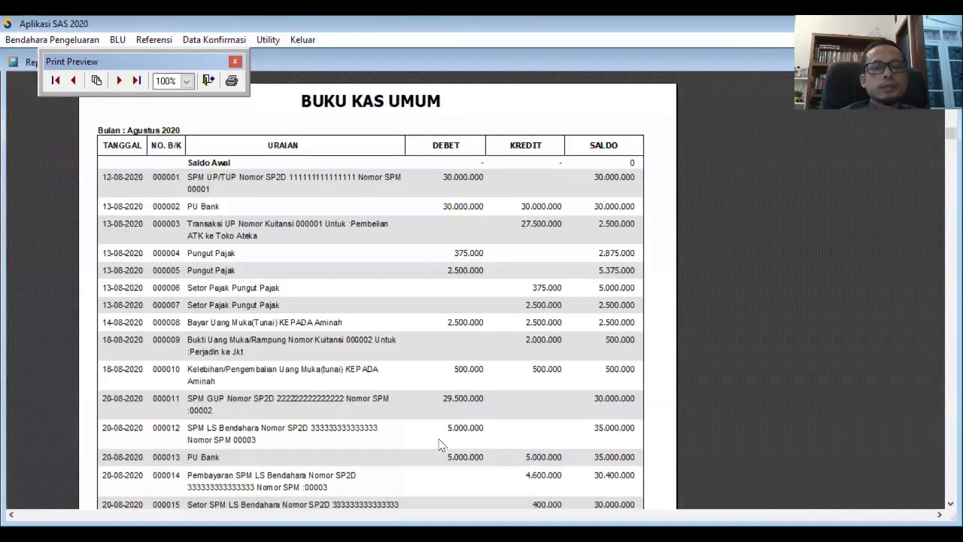
{"action": "scroll", "coordinate": [440, 444], "scroll_direction": "down", "scroll_amount": 3}
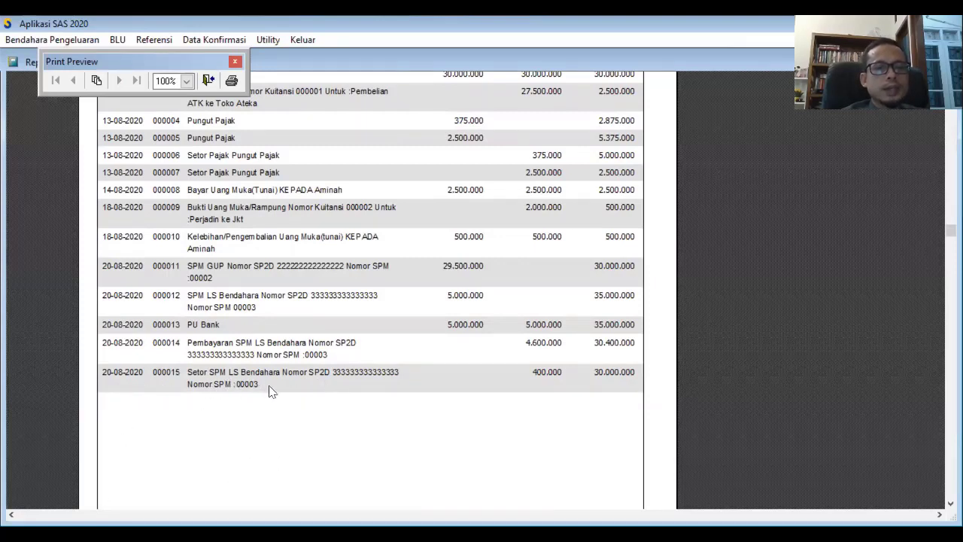
{"action": "left_click", "coordinate": [209, 81]}
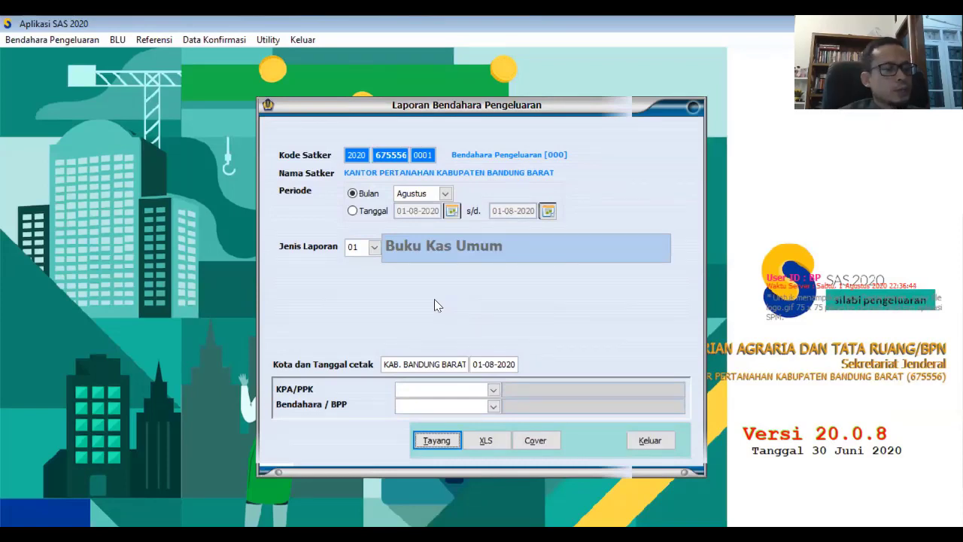
Choose Buku Pengawasan Anggaran Belanja (type 11) as the August report.
{"action": "left_click", "coordinate": [376, 247]}
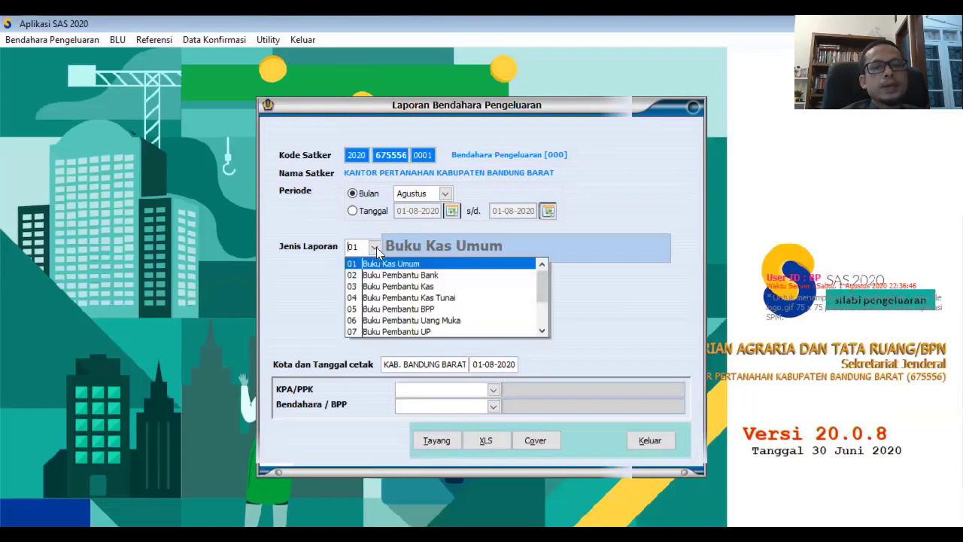
{"action": "left_click", "coordinate": [541, 331]}
{"action": "left_click", "coordinate": [541, 330]}
{"action": "left_click", "coordinate": [541, 330]}
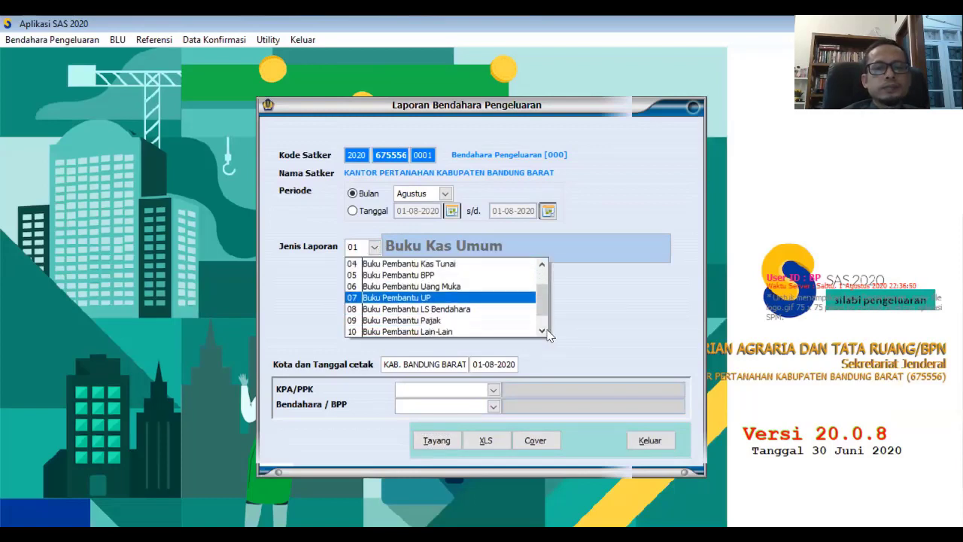
{"action": "left_click", "coordinate": [541, 330]}
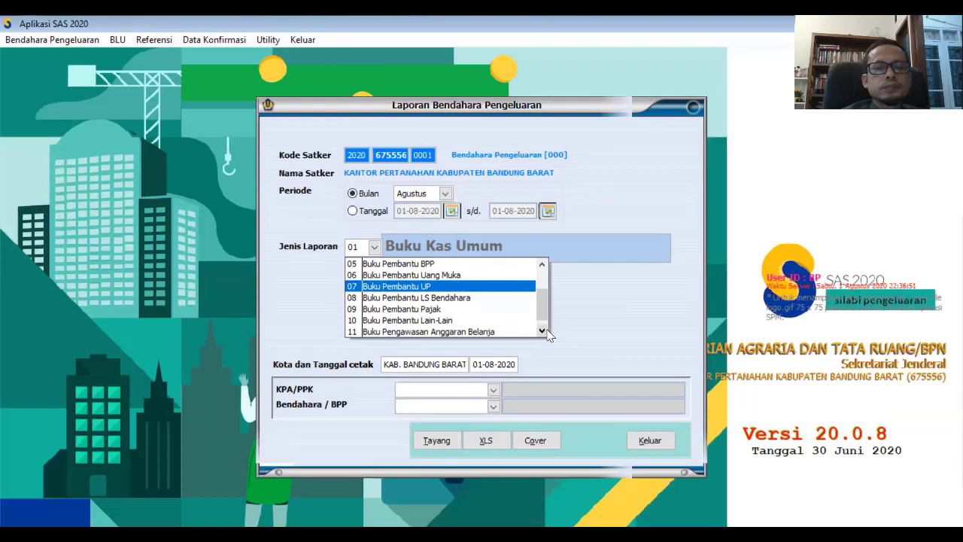
{"action": "left_click", "coordinate": [485, 331]}
Limit the budget supervision report to program 01, activity 5527 and output 994 Layanan Perkantoran.
{"action": "left_click", "coordinate": [376, 277]}
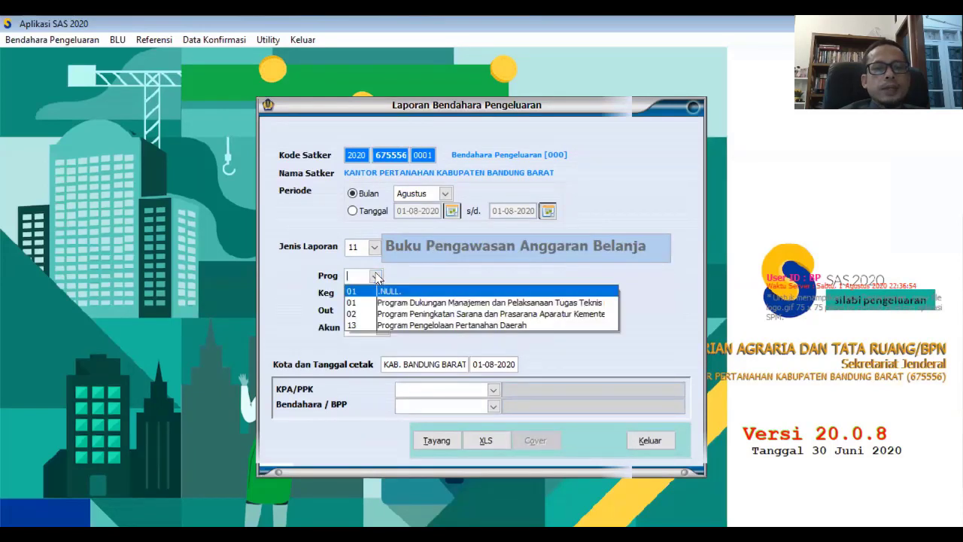
{"action": "left_click", "coordinate": [425, 309]}
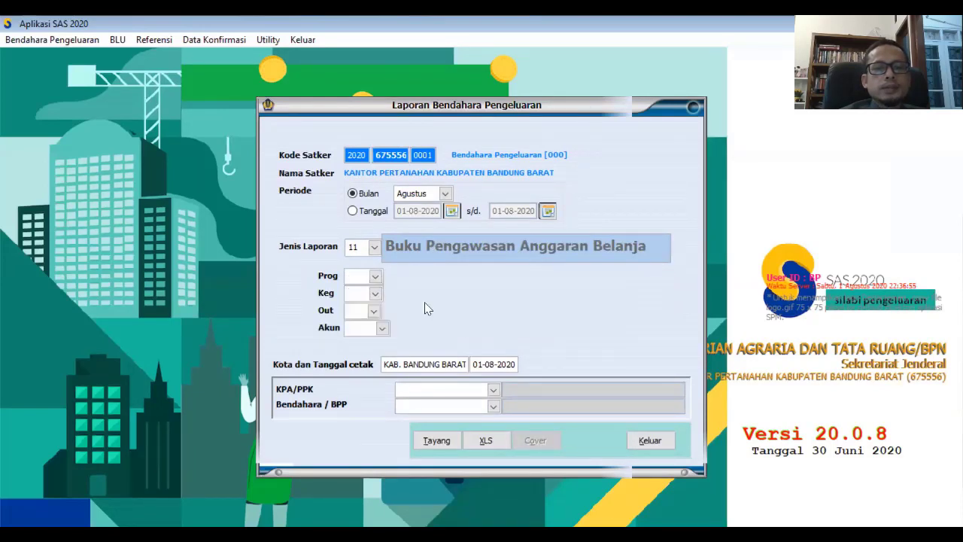
{"action": "left_click", "coordinate": [375, 293]}
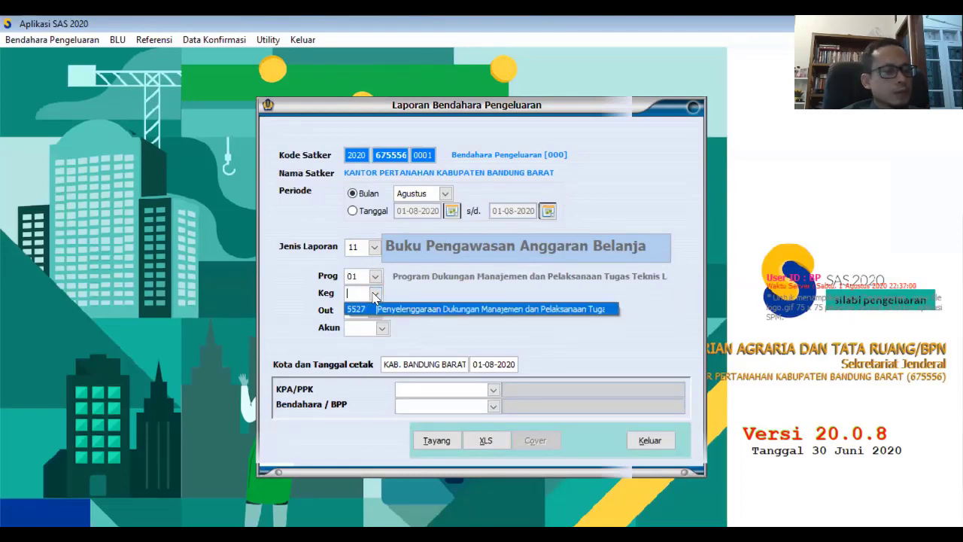
{"action": "left_click", "coordinate": [412, 316]}
{"action": "left_click", "coordinate": [374, 311]}
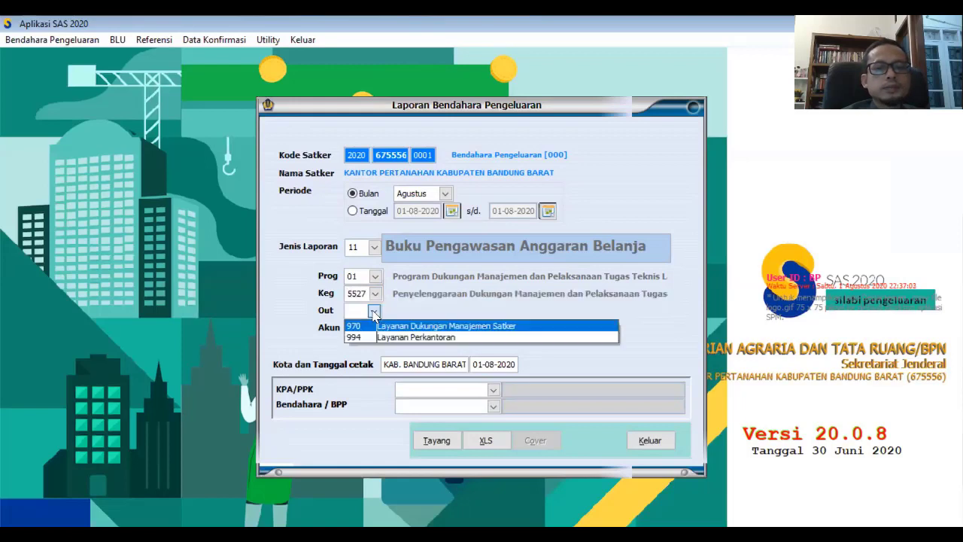
{"action": "left_click", "coordinate": [412, 339]}
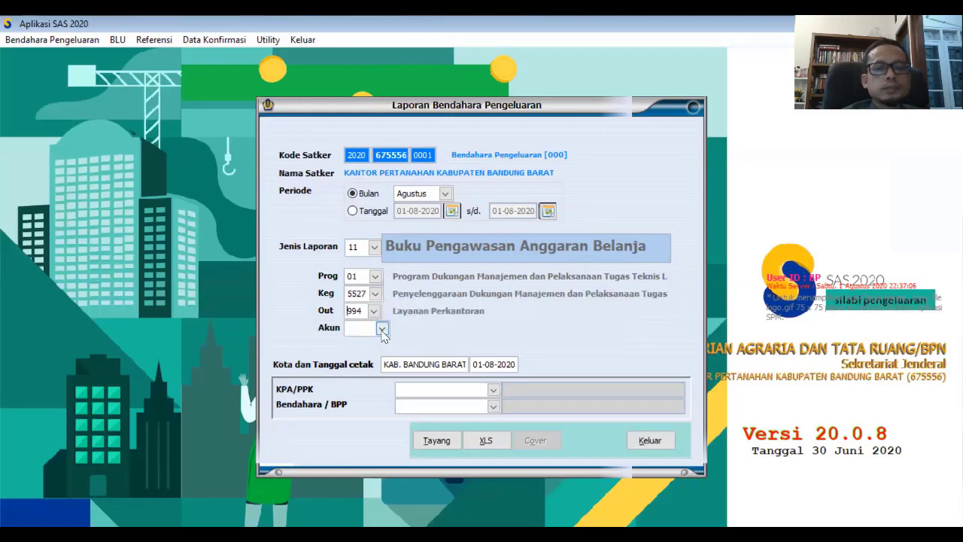
Preview the budget supervision report for account 522111 Beban Langganan Listrik, check its LS entry and leave the report form.
{"action": "left_click", "coordinate": [382, 328]}
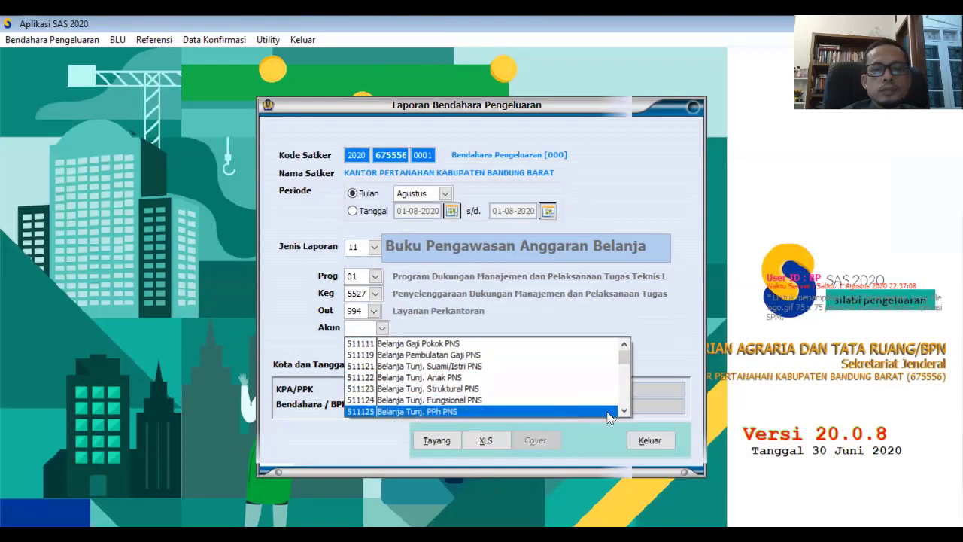
{"action": "scroll", "coordinate": [629, 417], "scroll_direction": "down", "scroll_amount": 5}
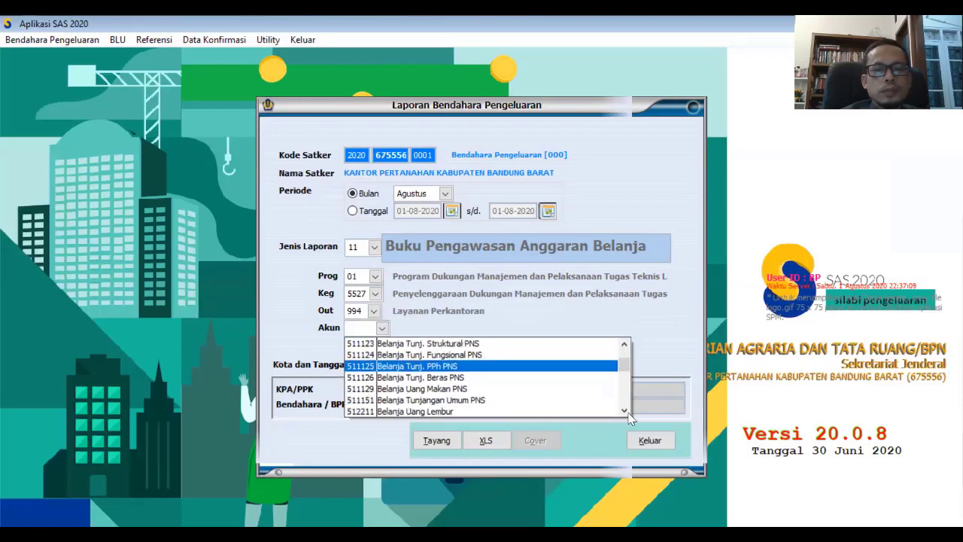
{"action": "scroll", "coordinate": [629, 418], "scroll_direction": "down", "scroll_amount": 3}
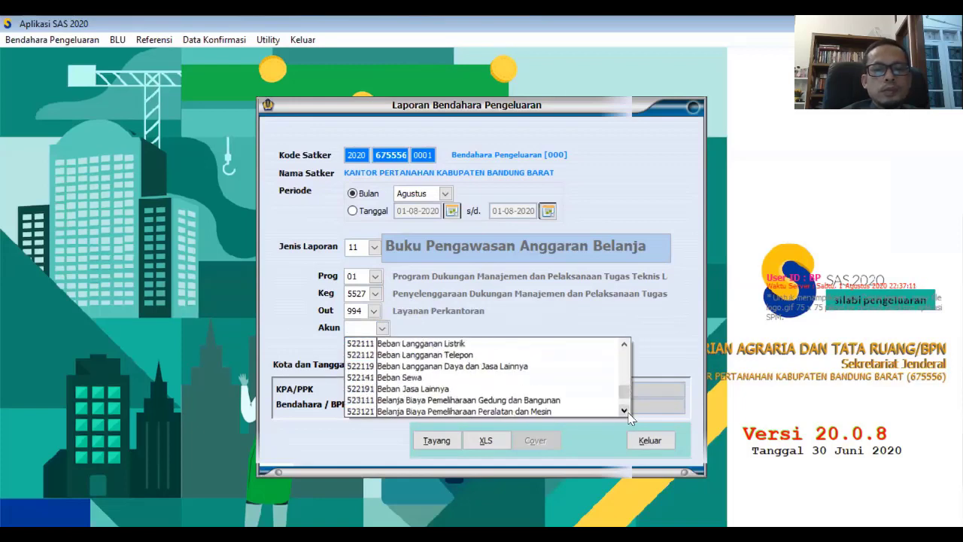
{"action": "left_click", "coordinate": [468, 345]}
{"action": "left_click", "coordinate": [435, 440]}
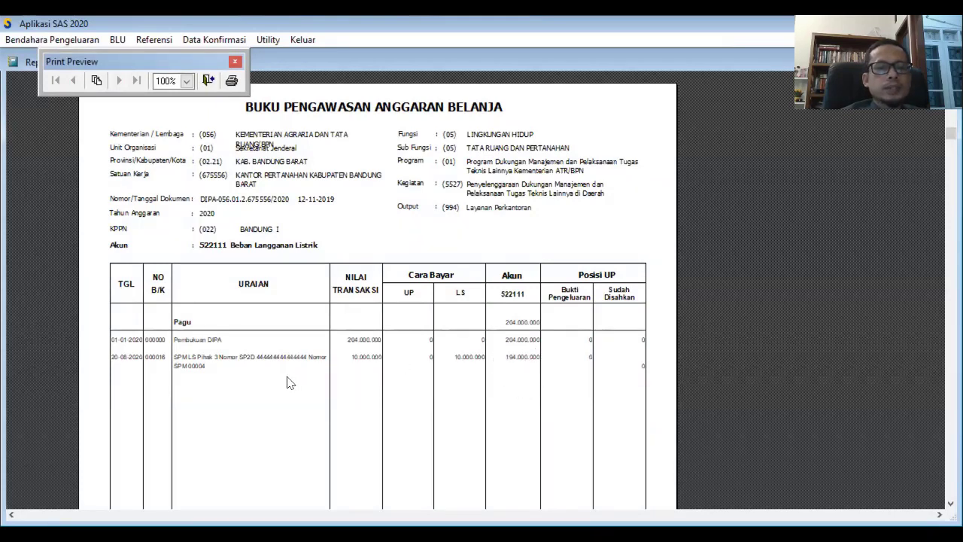
{"action": "left_click", "coordinate": [208, 80]}
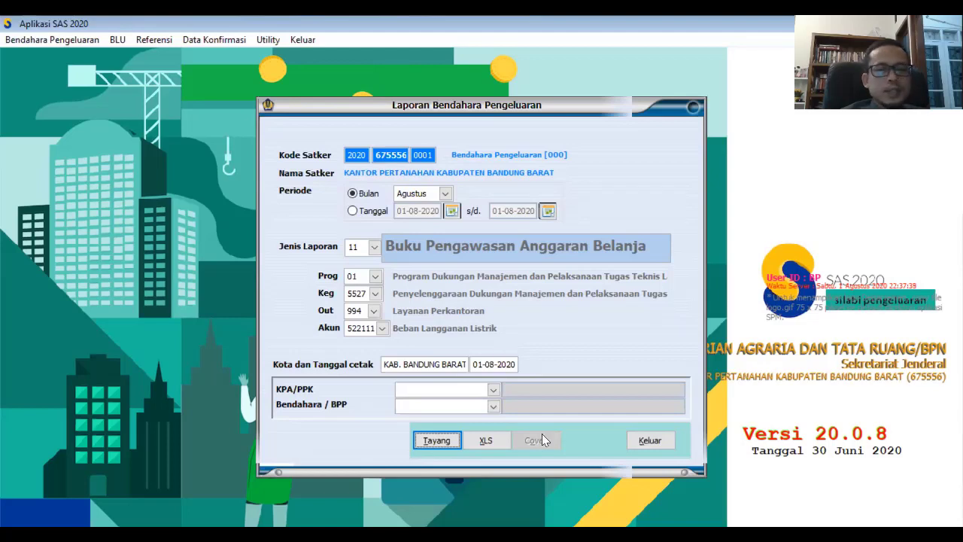
{"action": "left_click", "coordinate": [650, 441]}
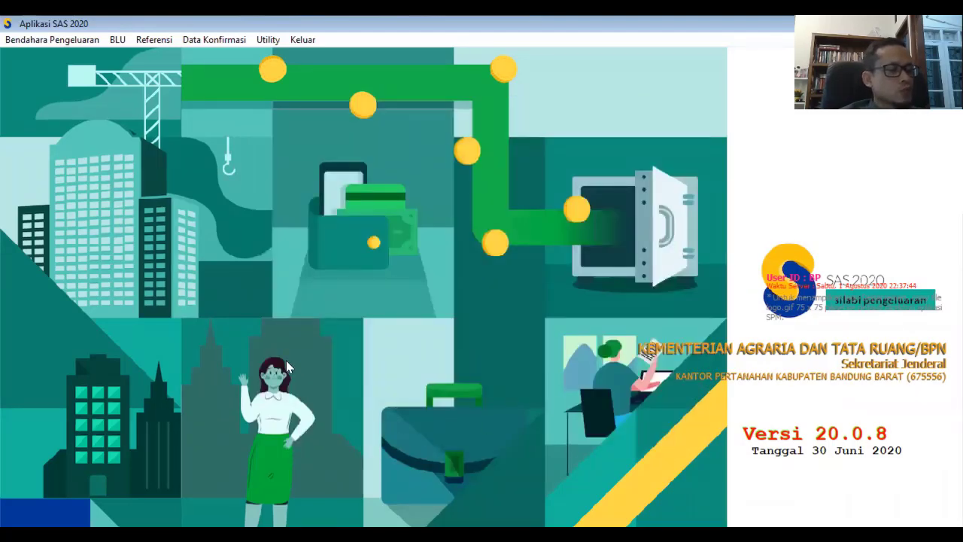
Start recording a new Persetujuan UP/TUP KKP transaction (code 57) in the August transaction list.
{"action": "left_click", "coordinate": [29, 40]}
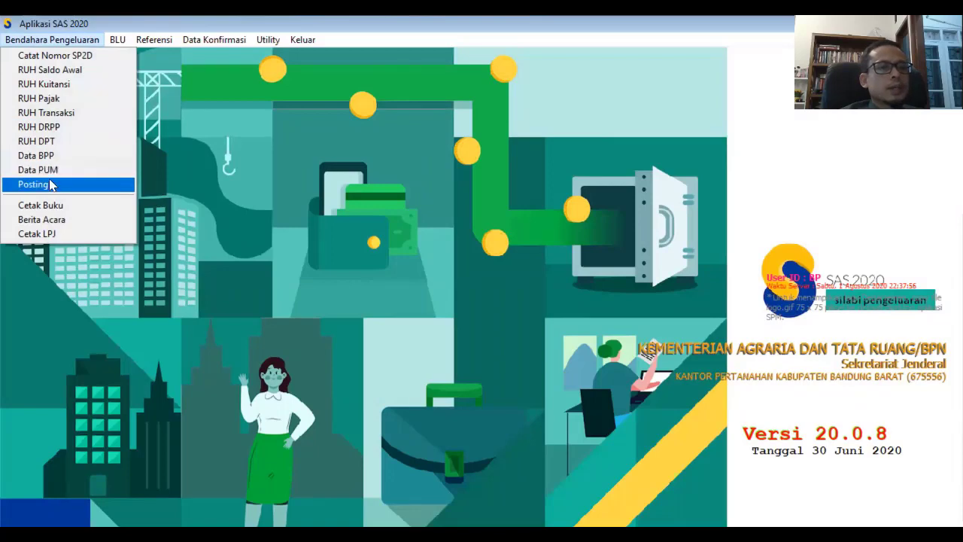
{"action": "left_click", "coordinate": [63, 113]}
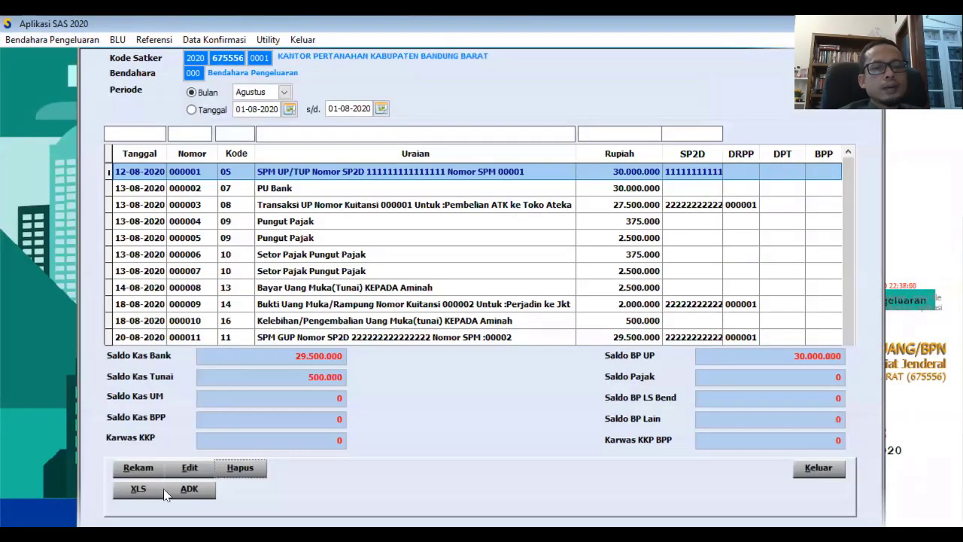
{"action": "left_click", "coordinate": [143, 467]}
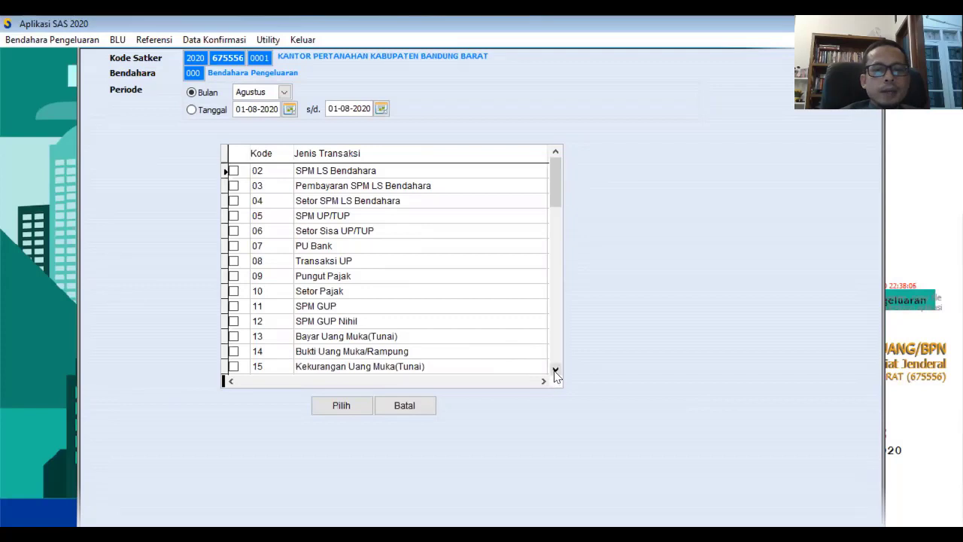
{"action": "scroll", "coordinate": [554, 374], "scroll_direction": "down", "scroll_amount": 10}
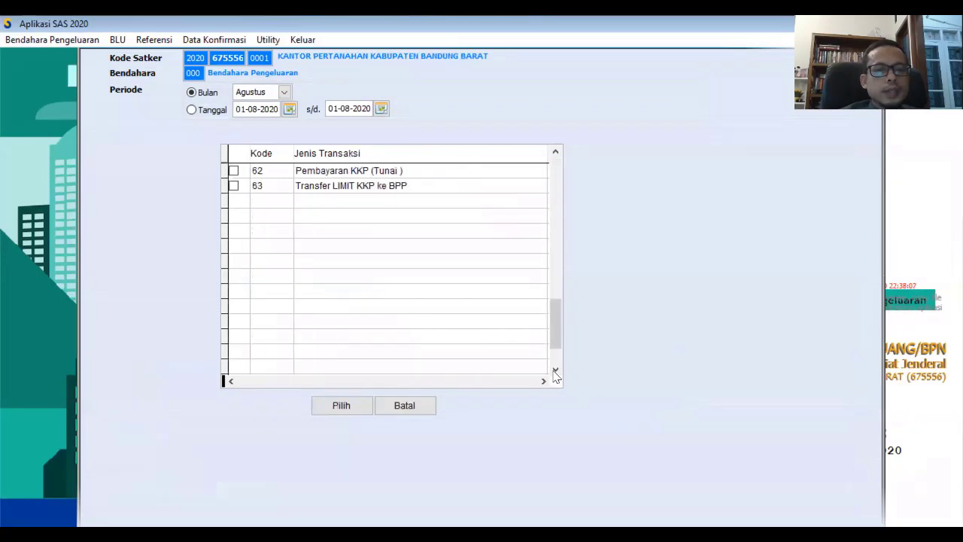
{"action": "scroll", "coordinate": [555, 154], "scroll_direction": "up", "scroll_amount": 6}
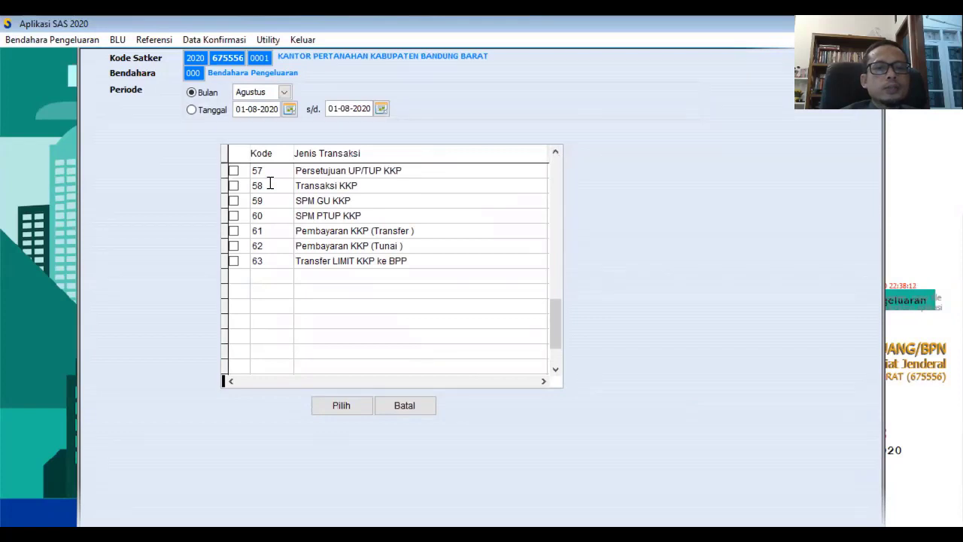
{"action": "left_click", "coordinate": [234, 171]}
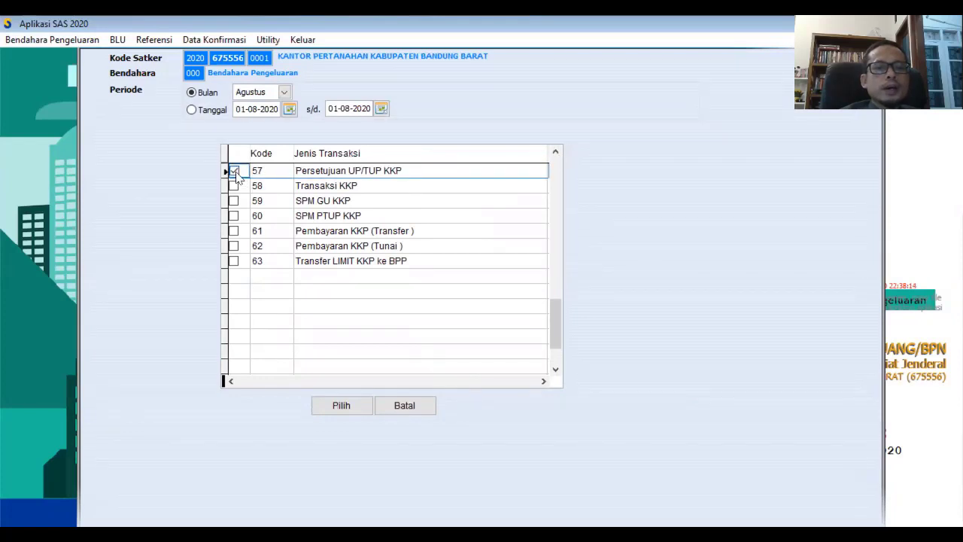
{"action": "left_click", "coordinate": [340, 405]}
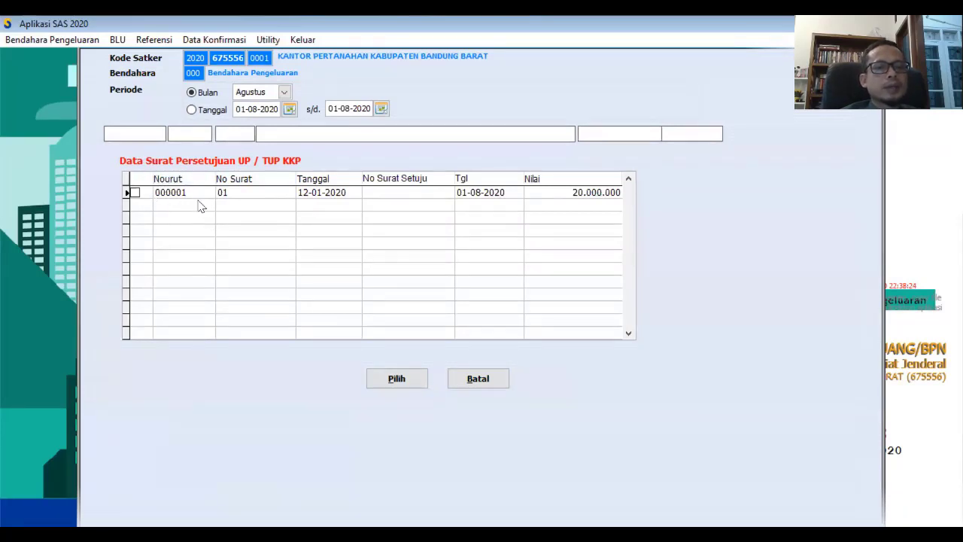
Save the Persetujuan UP/TUP KKP transaction from approval letter 000001 of 20.000.000 and leave the transaction list.
{"action": "left_click", "coordinate": [135, 193]}
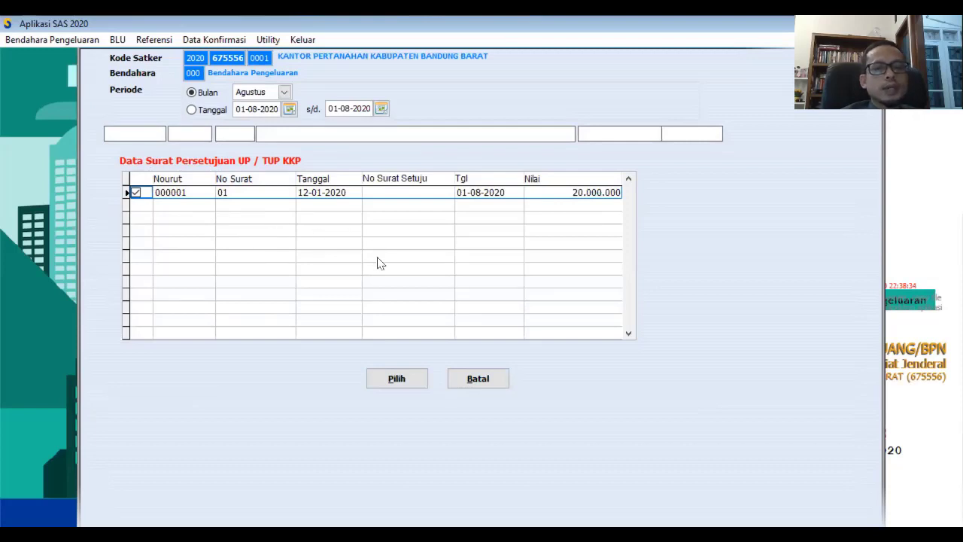
{"action": "left_click", "coordinate": [396, 379]}
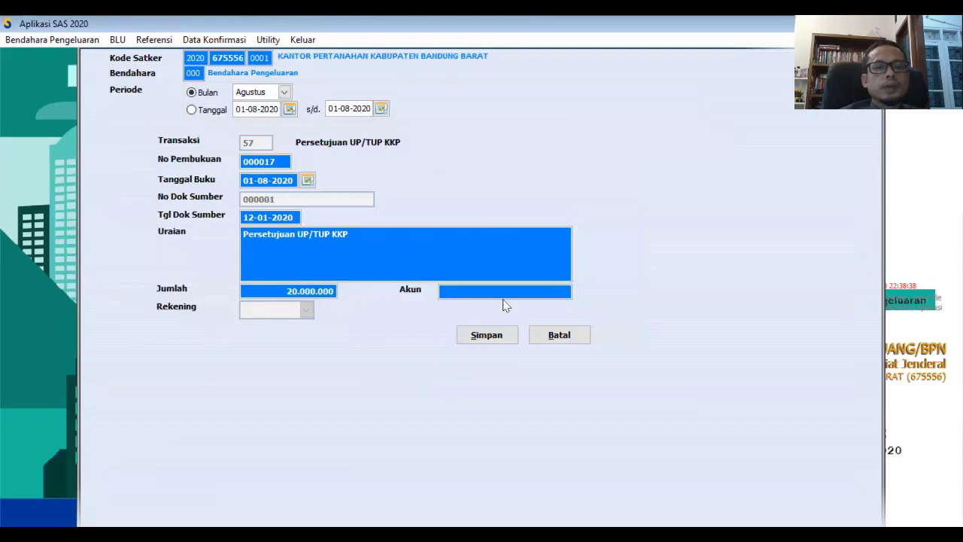
{"action": "left_click", "coordinate": [478, 340]}
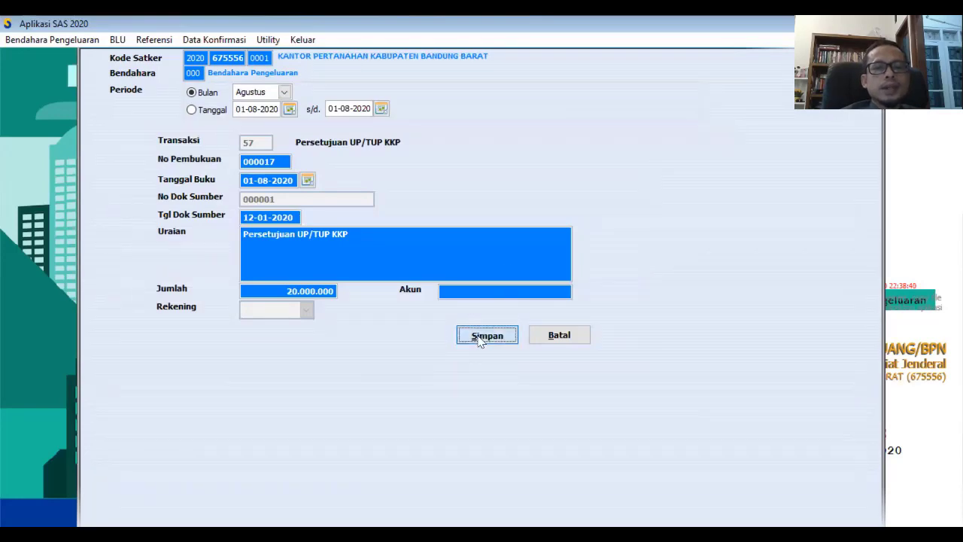
{"action": "left_click", "coordinate": [483, 314]}
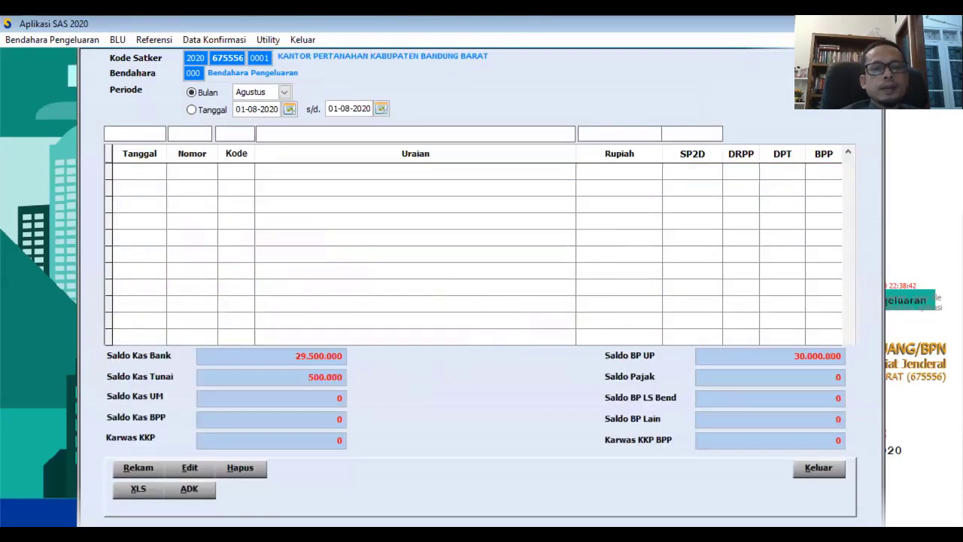
{"action": "left_click", "coordinate": [817, 468]}
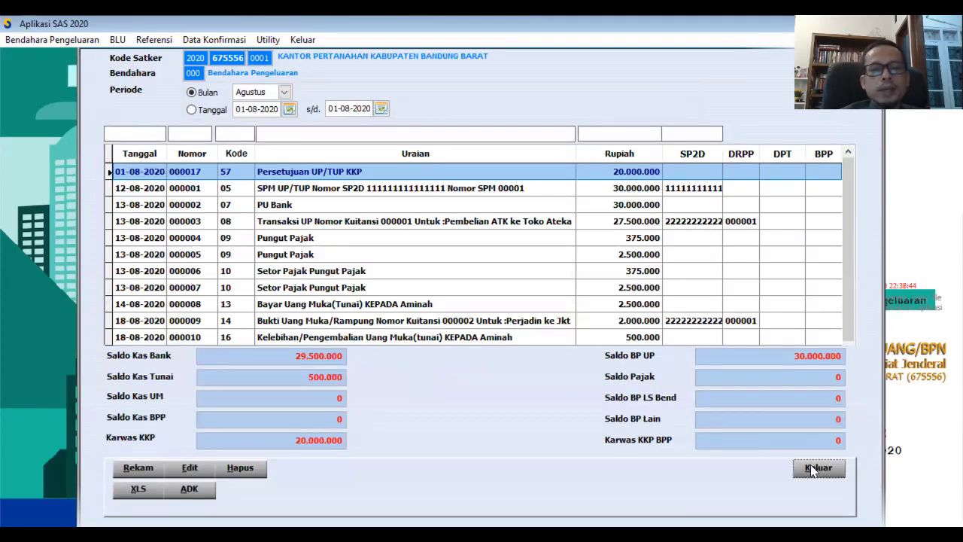
Post the expenditure treasurer's August transactions with DIPA and Karwas SPM included, and leave the posting form.
{"action": "left_click", "coordinate": [31, 41]}
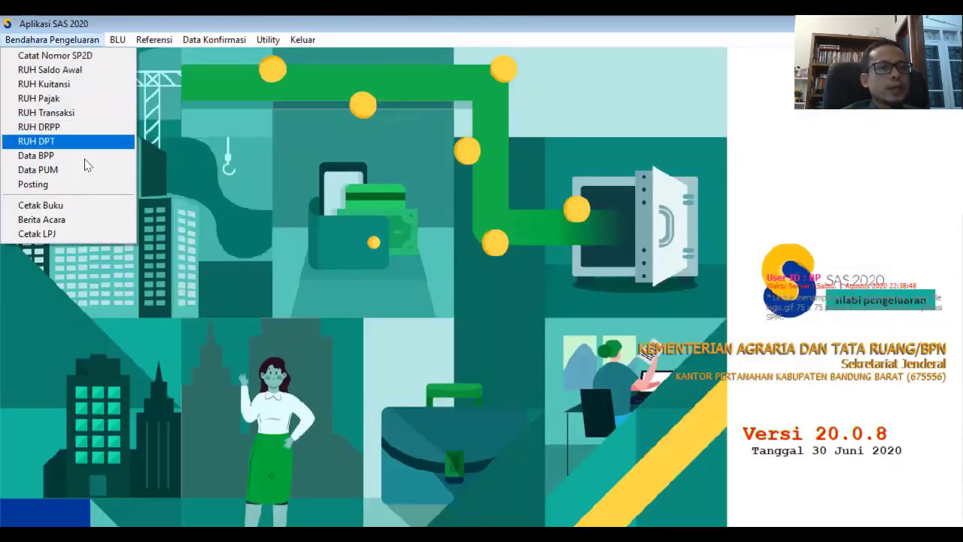
{"action": "left_click", "coordinate": [49, 184]}
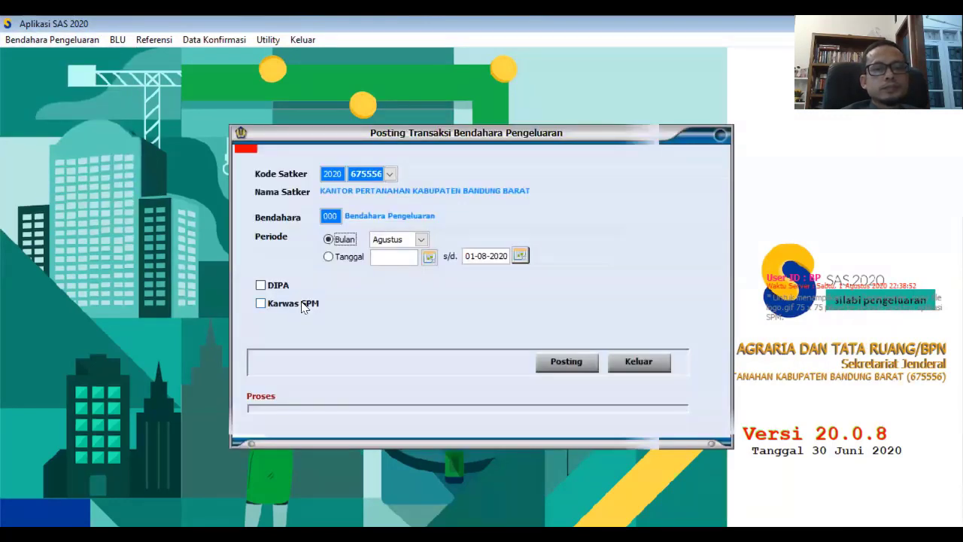
{"action": "left_click", "coordinate": [270, 286]}
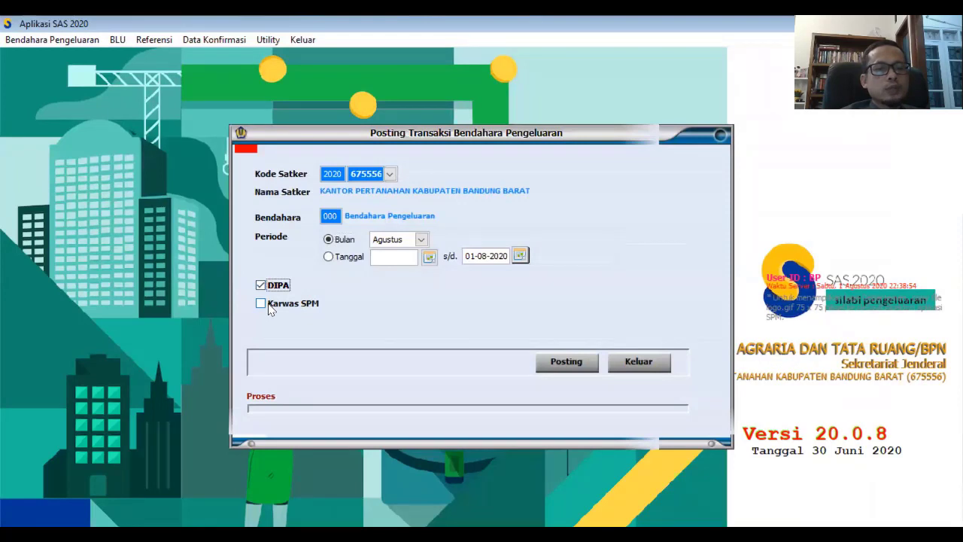
{"action": "left_click", "coordinate": [270, 306]}
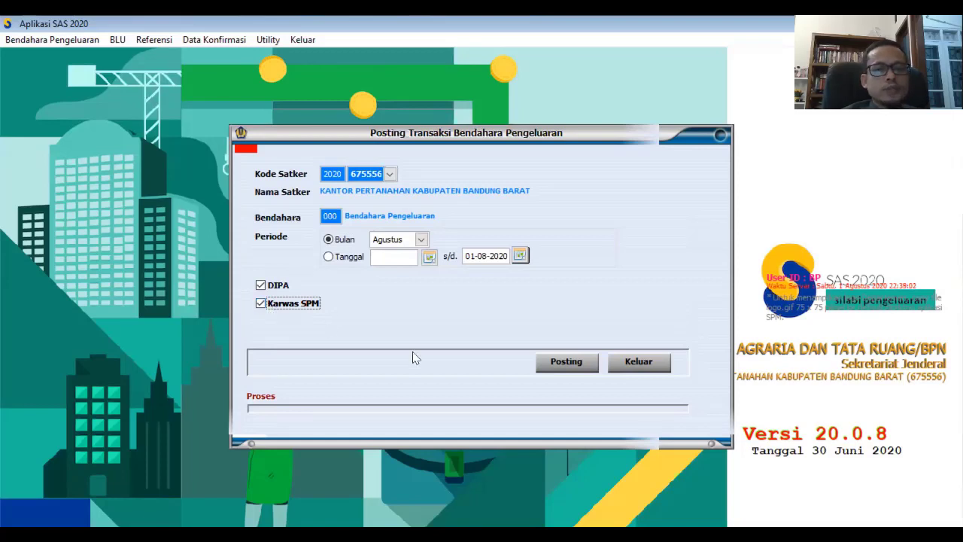
{"action": "left_click", "coordinate": [565, 362]}
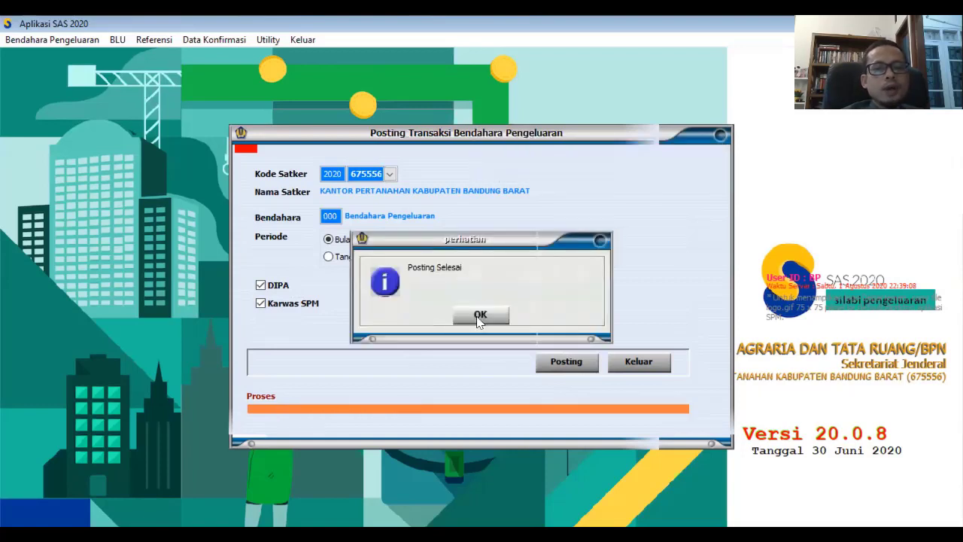
{"action": "left_click", "coordinate": [481, 314]}
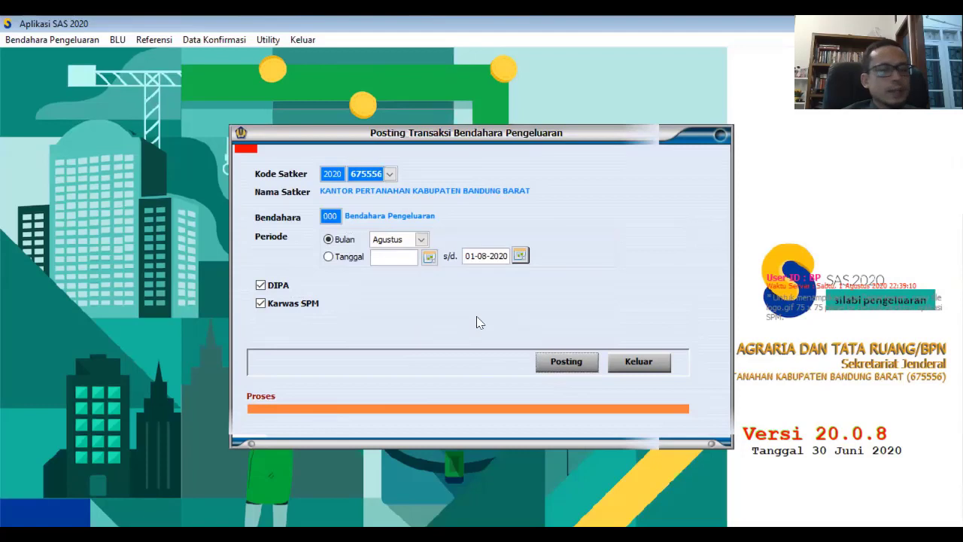
{"action": "left_click", "coordinate": [640, 369]}
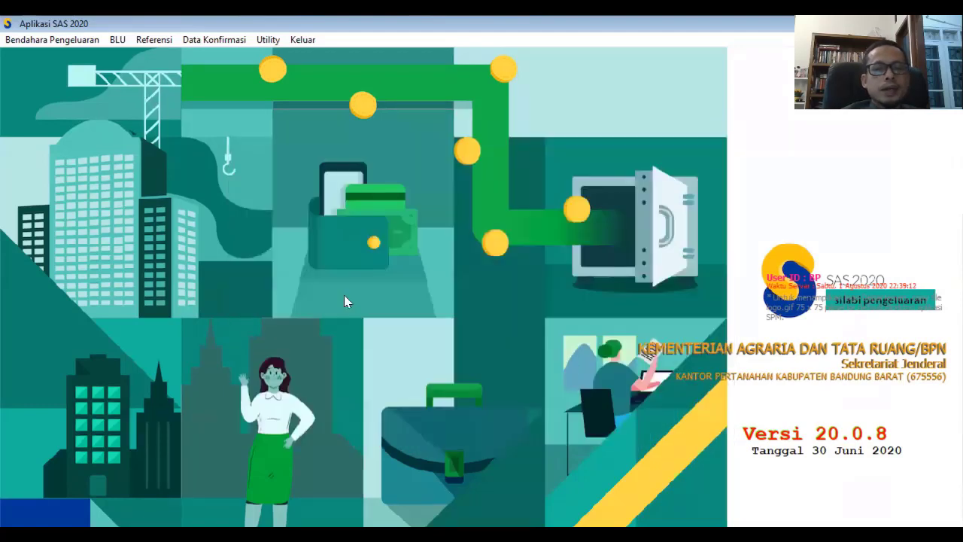
Preview the August Buku Kas Umum report (type 01), check its entries down to the last row and close the preview.
{"action": "left_click", "coordinate": [19, 42]}
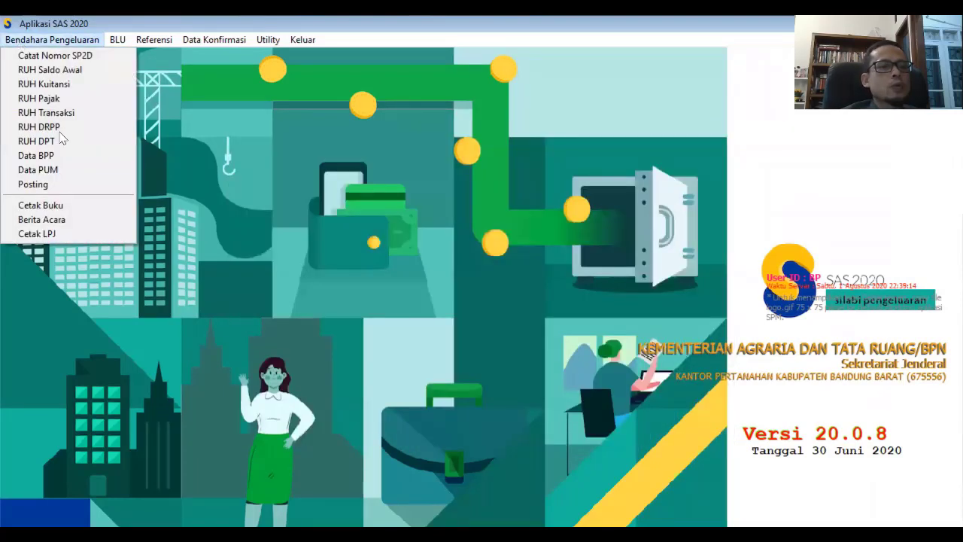
{"action": "left_click", "coordinate": [50, 207]}
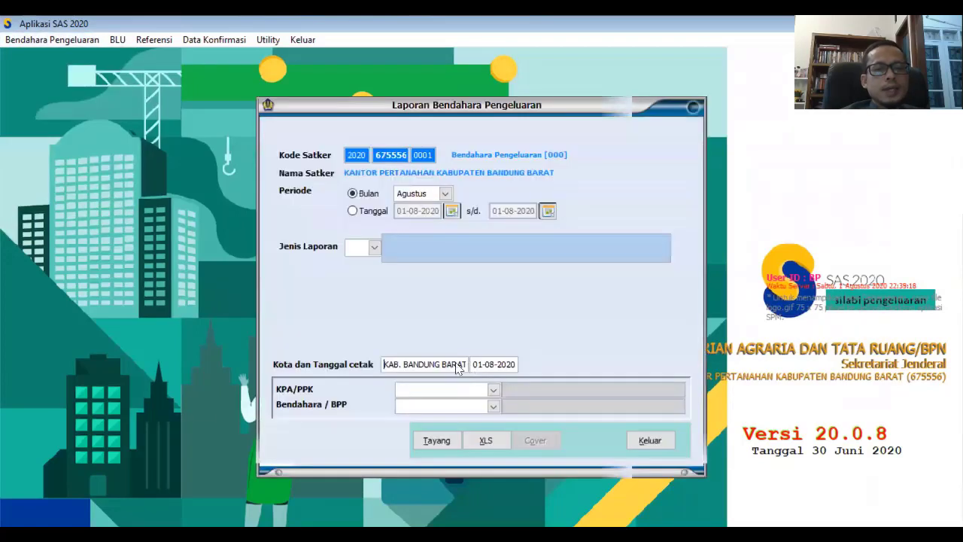
{"action": "left_click", "coordinate": [374, 247]}
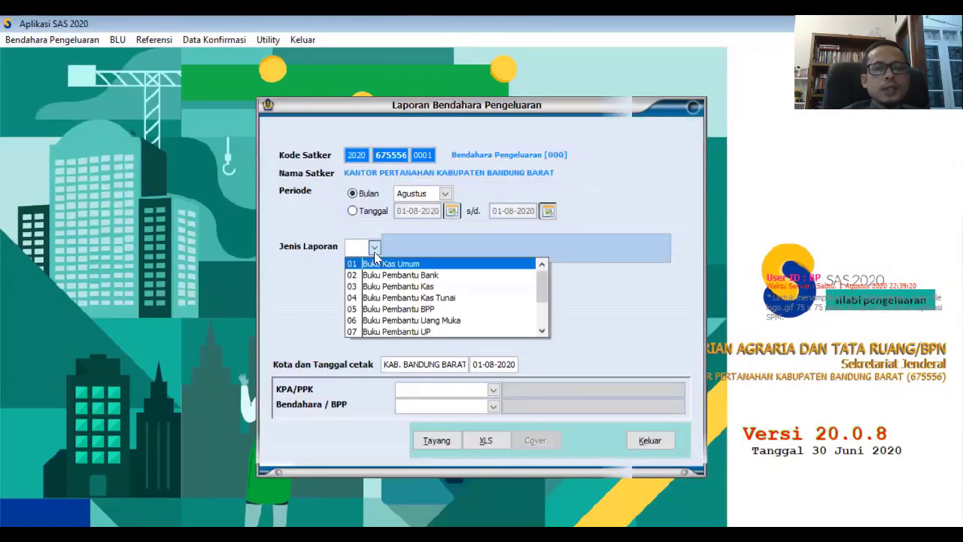
{"action": "left_click", "coordinate": [422, 265]}
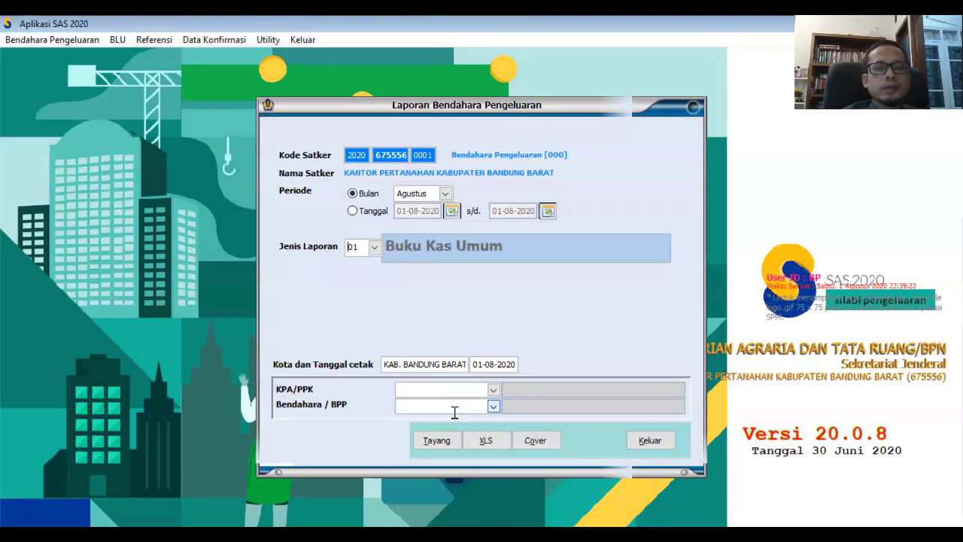
{"action": "left_click", "coordinate": [437, 440]}
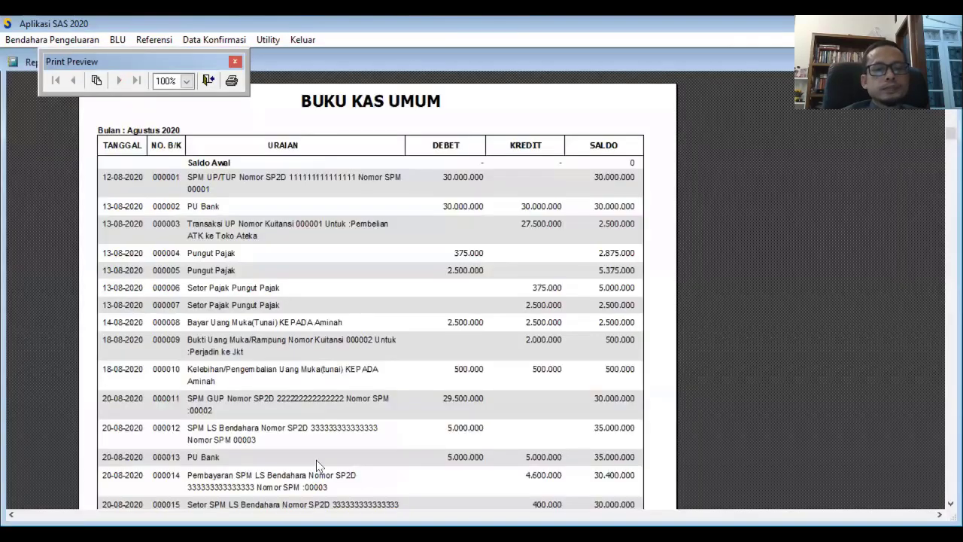
{"action": "scroll", "coordinate": [317, 465], "scroll_direction": "down", "scroll_amount": 3}
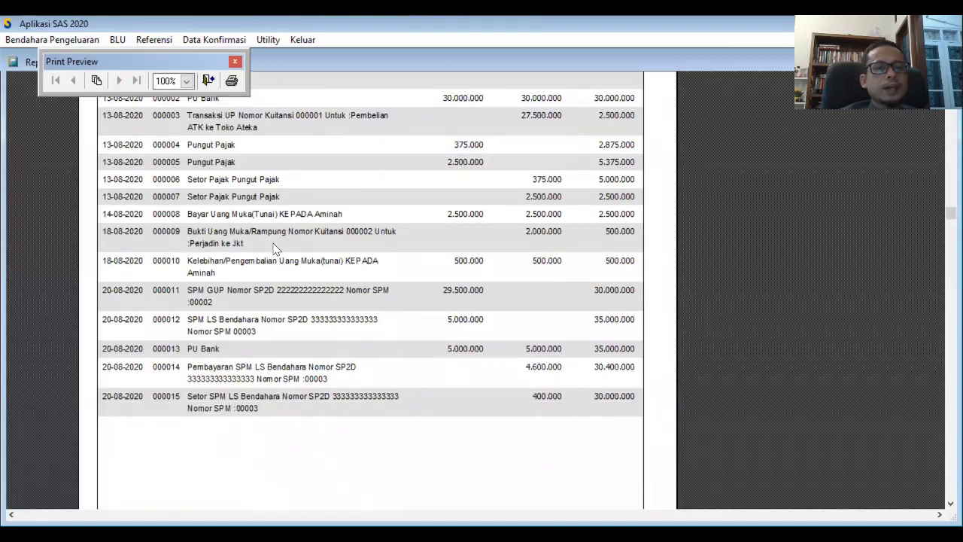
{"action": "left_click", "coordinate": [209, 81]}
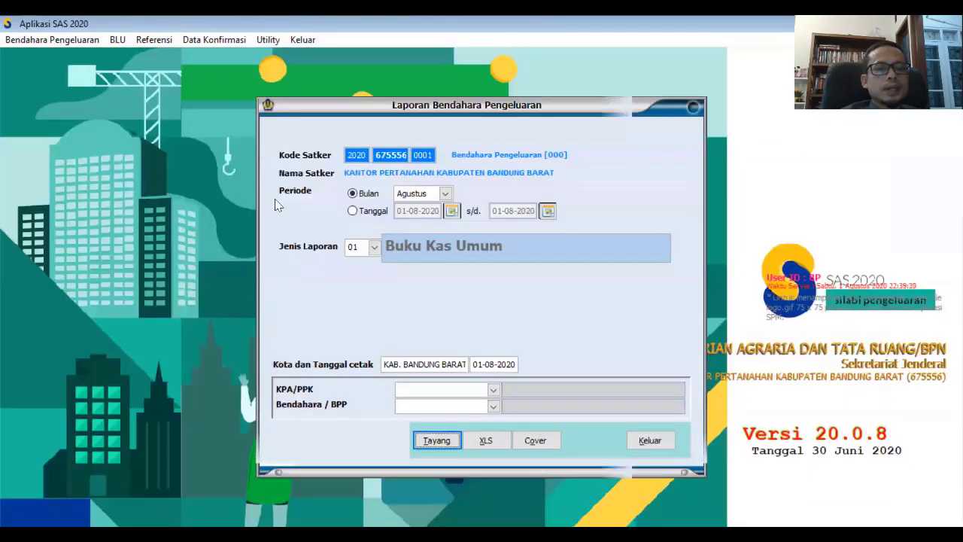
Preview the August government credit card supervision report (type 13), check the KKP approval entry and leave the report form.
{"action": "left_click", "coordinate": [374, 248]}
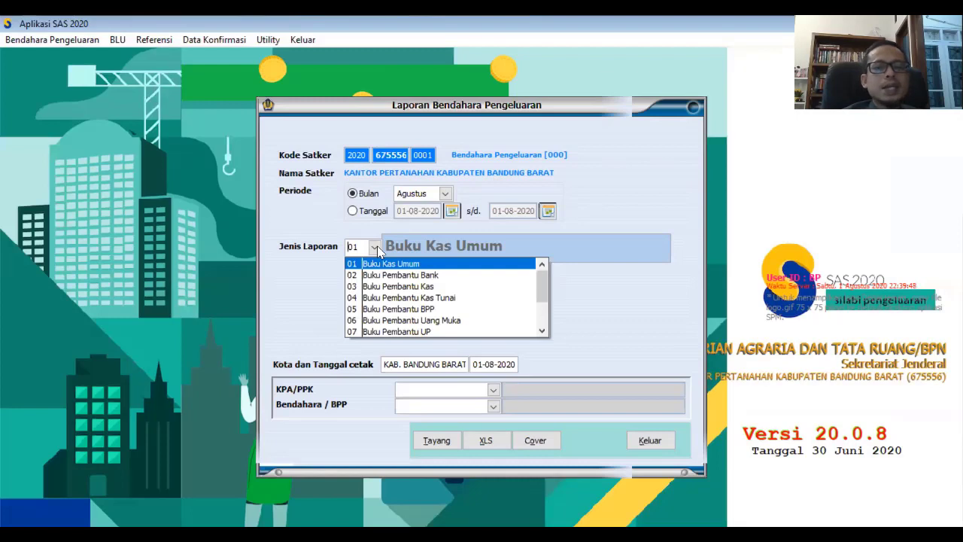
{"action": "left_click", "coordinate": [542, 332]}
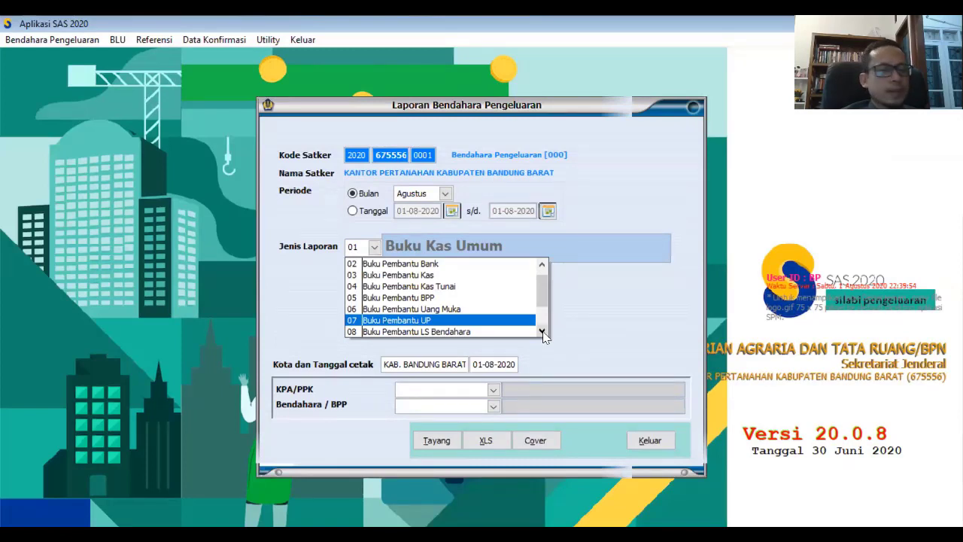
{"action": "left_click", "coordinate": [543, 333]}
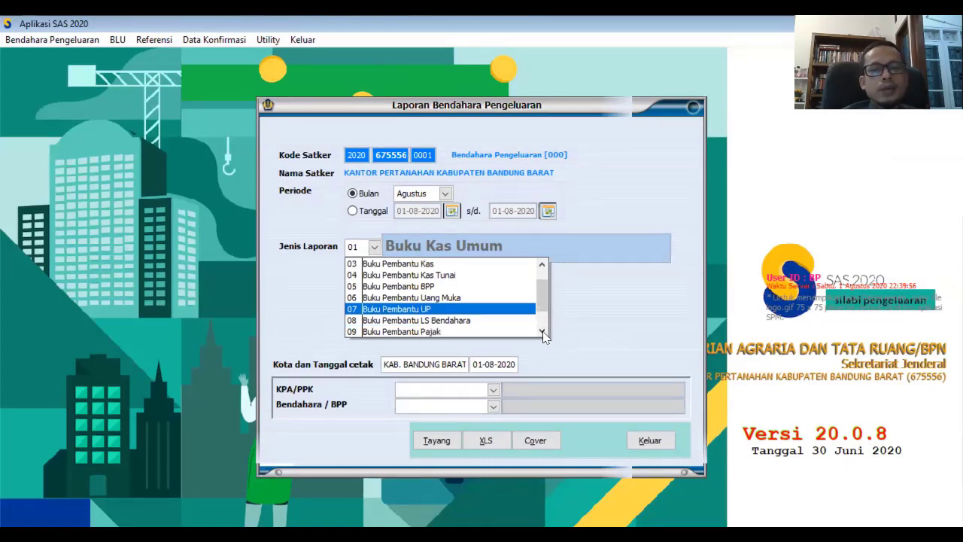
{"action": "left_click", "coordinate": [542, 332]}
{"action": "left_click", "coordinate": [542, 333]}
{"action": "left_click", "coordinate": [542, 332]}
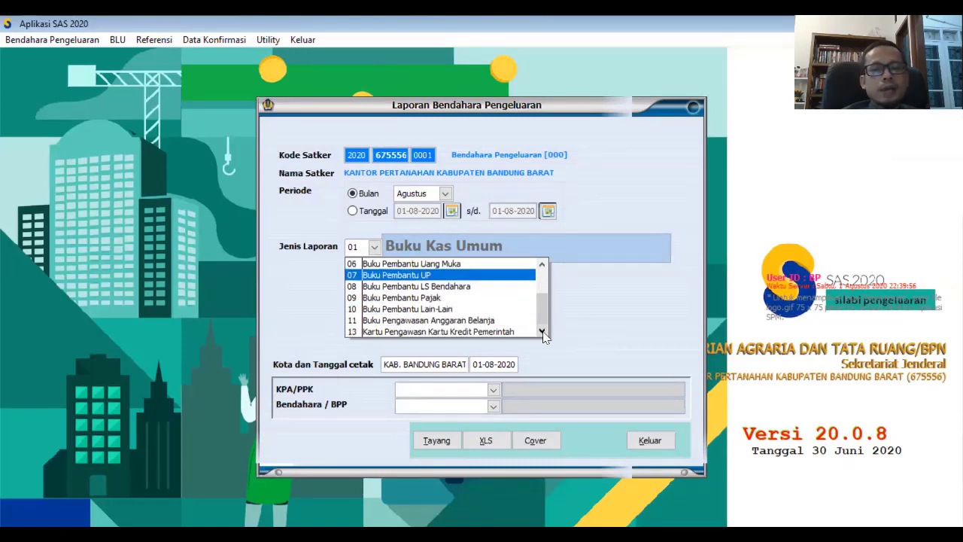
{"action": "left_click", "coordinate": [478, 335]}
{"action": "left_click", "coordinate": [443, 442]}
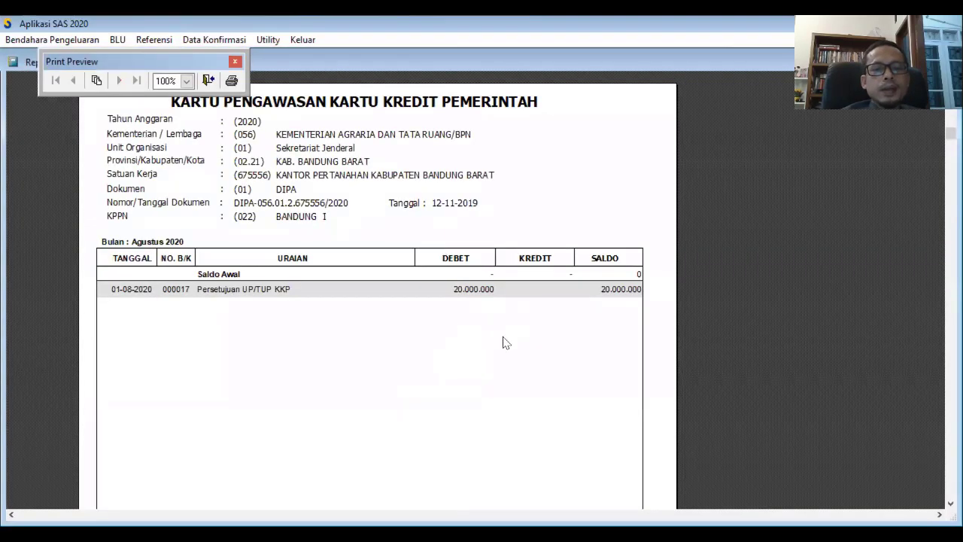
{"action": "left_click", "coordinate": [208, 80]}
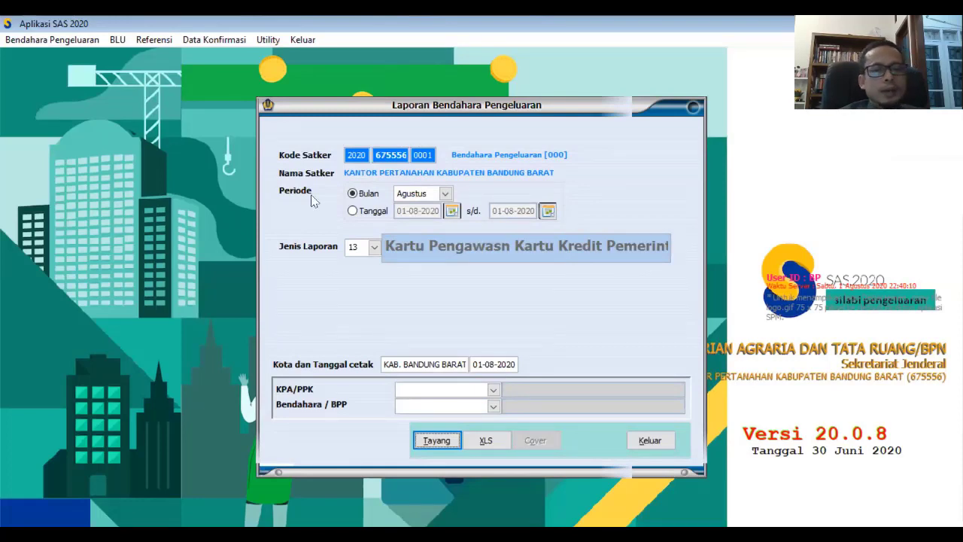
{"action": "left_click", "coordinate": [648, 442]}
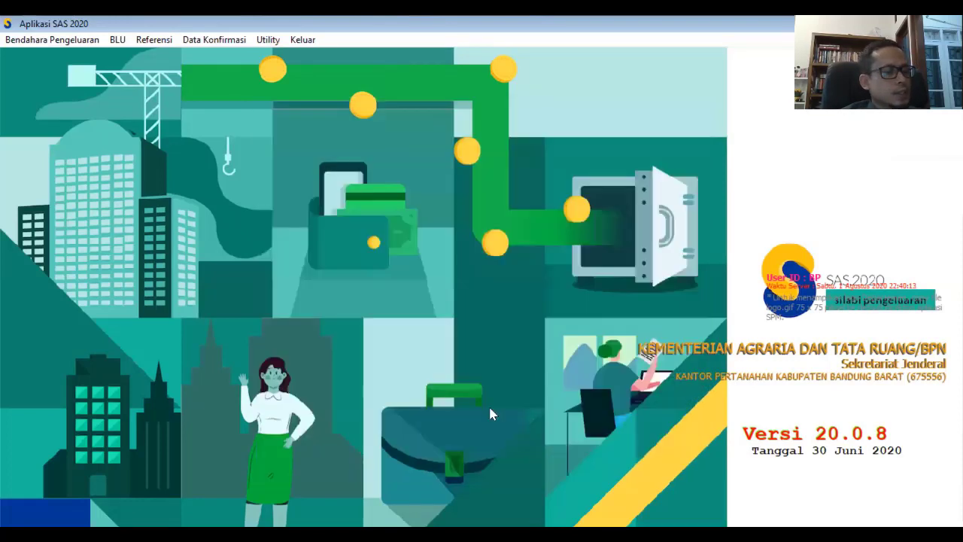
Start recording a new Transaksi KKP (code 58) in the August transaction list.
{"action": "left_click", "coordinate": [11, 42]}
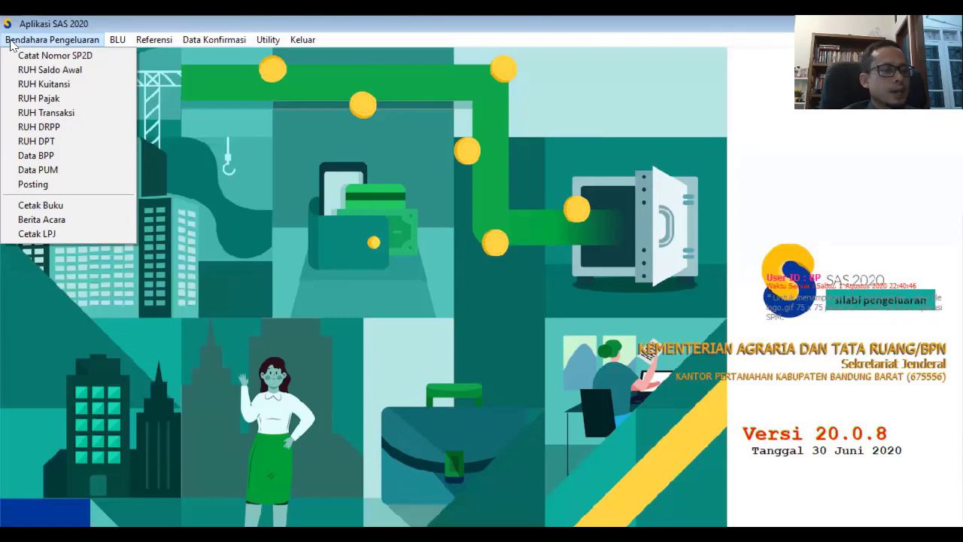
{"action": "left_click", "coordinate": [65, 117]}
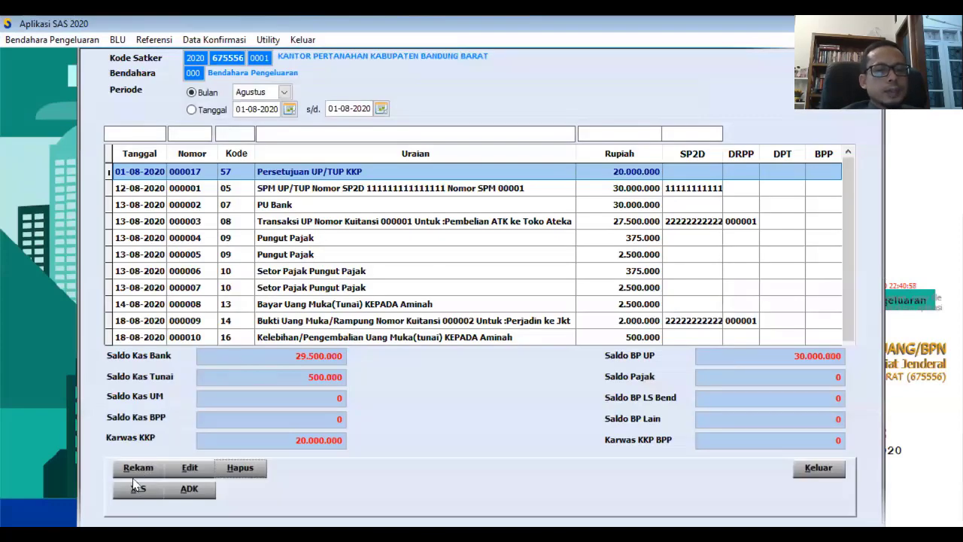
{"action": "left_click", "coordinate": [148, 462]}
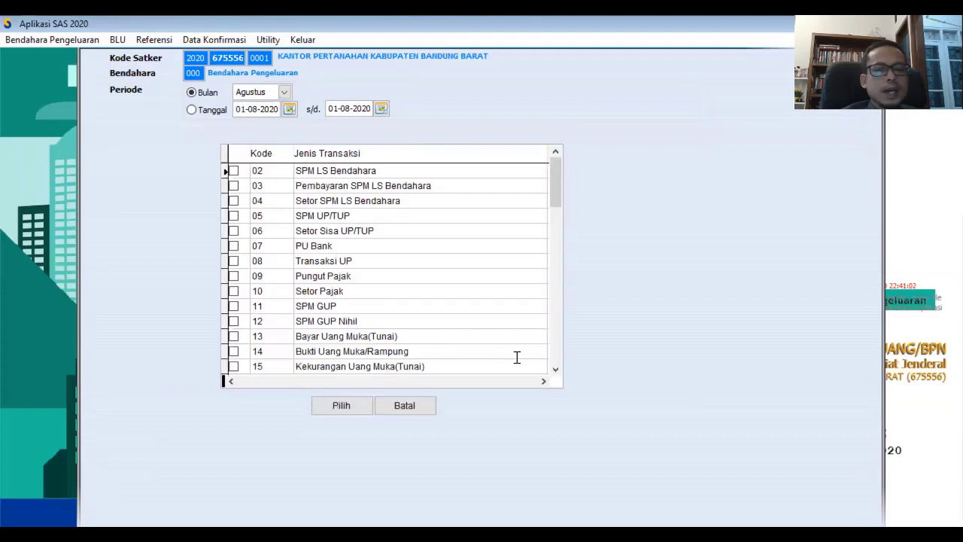
{"action": "left_click", "coordinate": [555, 369]}
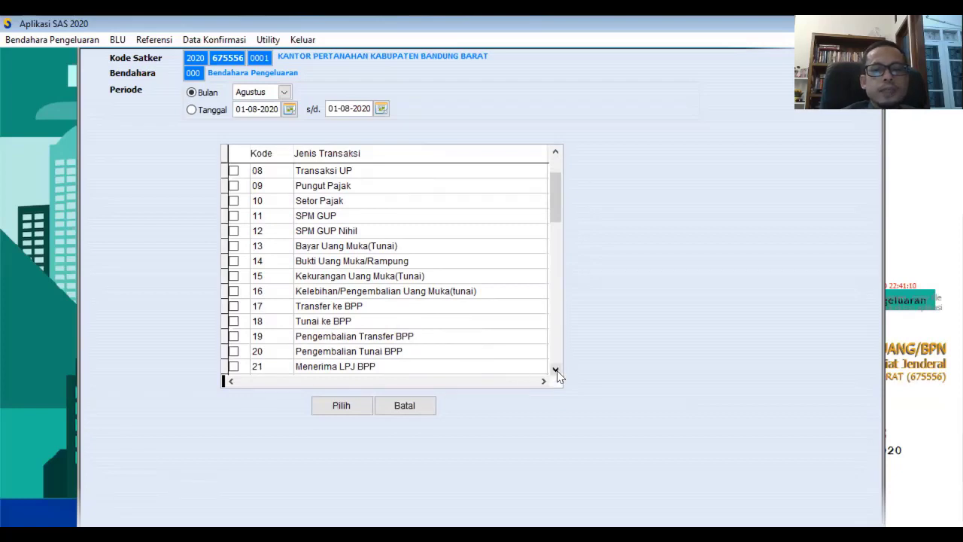
{"action": "left_click_drag", "start_coordinate": [553, 370], "coordinate": [557, 376]}
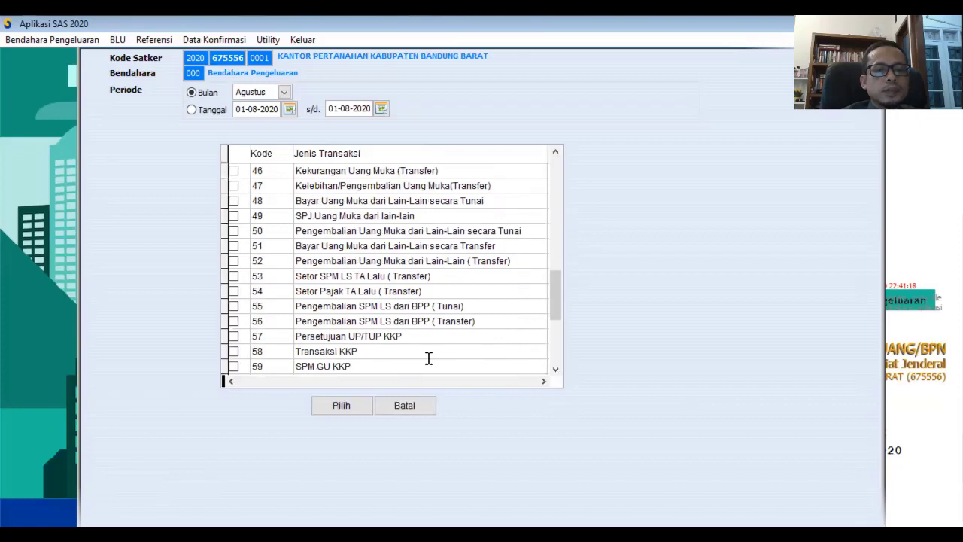
{"action": "left_click", "coordinate": [233, 352]}
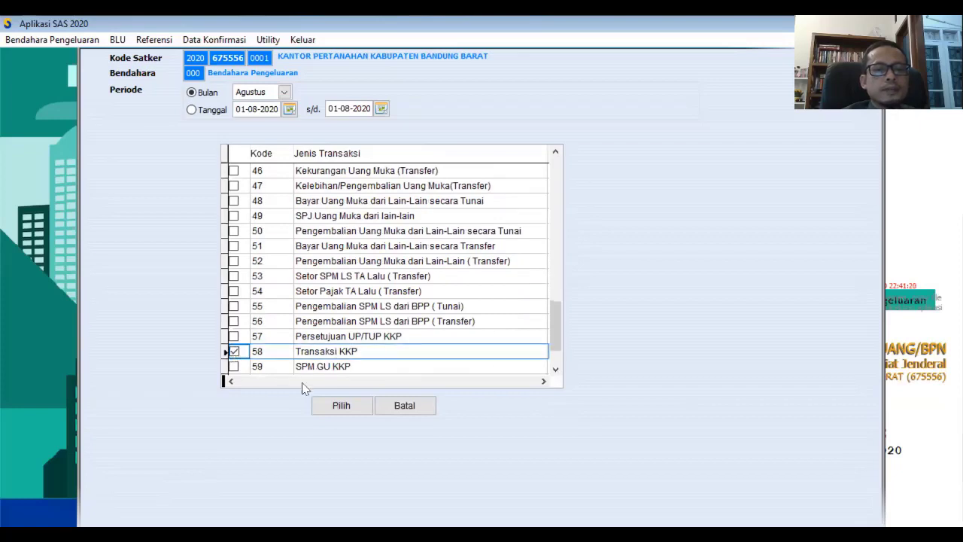
{"action": "left_click", "coordinate": [336, 404]}
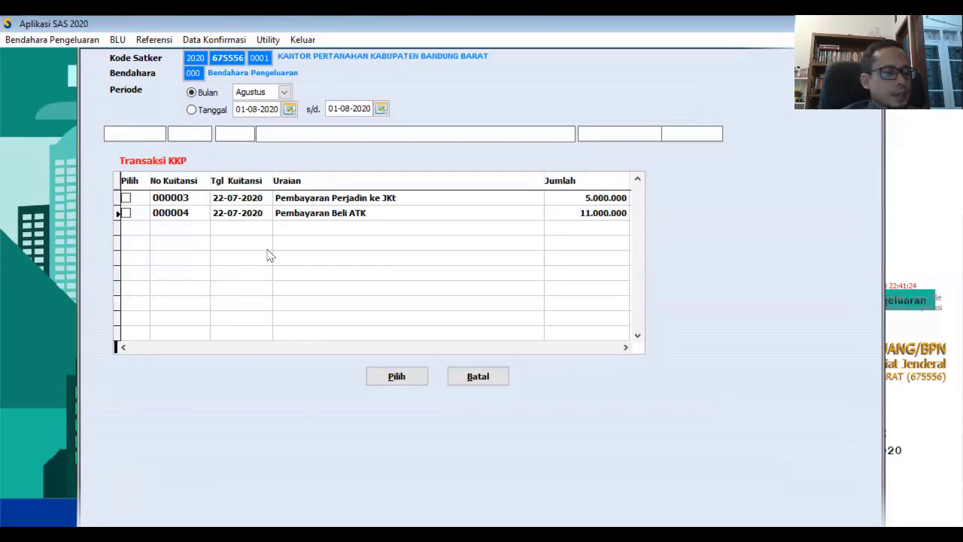
Record the KKP transaction for receipt 000004 (Pembayaran Beli ATK) with book date 24-08-2020 and save it.
{"action": "left_click", "coordinate": [126, 199]}
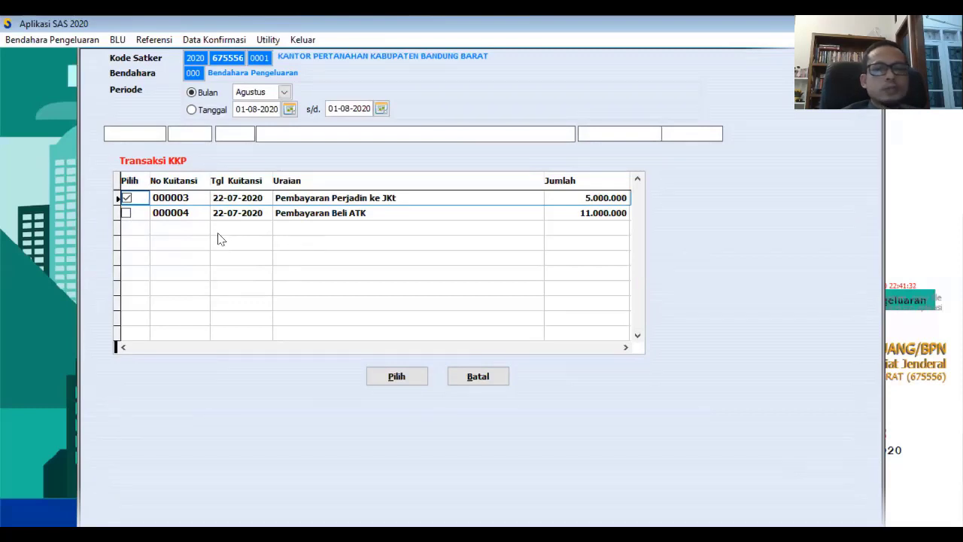
{"action": "left_click", "coordinate": [126, 214]}
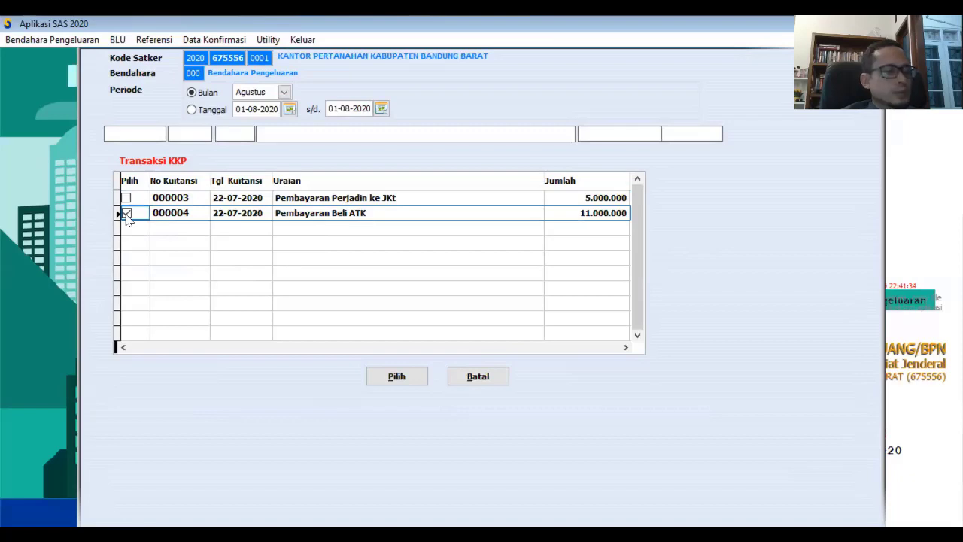
{"action": "left_click", "coordinate": [397, 376]}
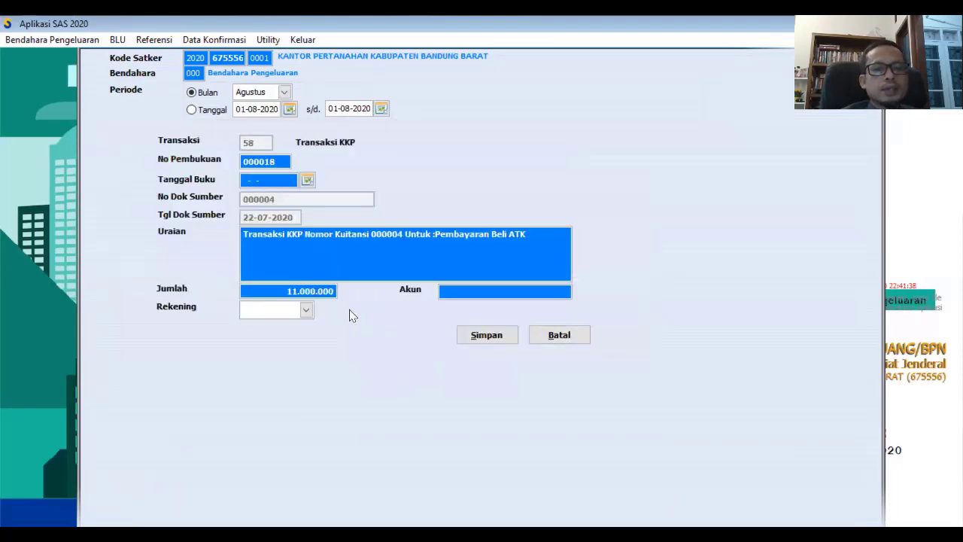
{"action": "left_click", "coordinate": [307, 179]}
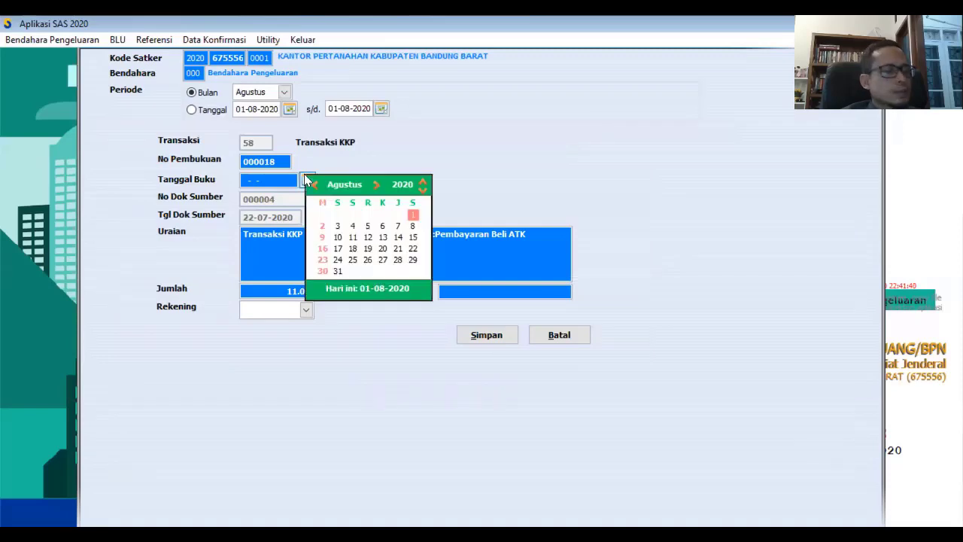
{"action": "left_click", "coordinate": [337, 260]}
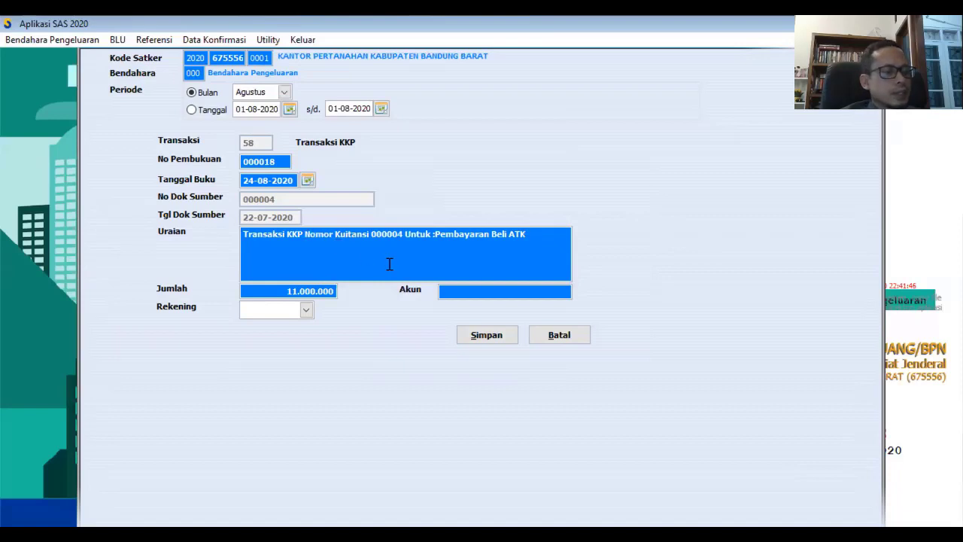
{"action": "left_click", "coordinate": [486, 340]}
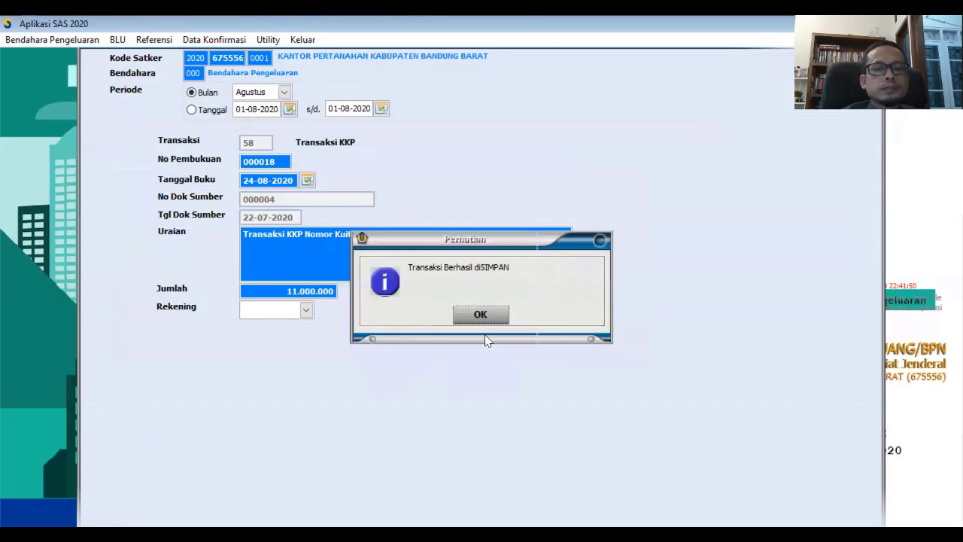
{"action": "left_click", "coordinate": [481, 316]}
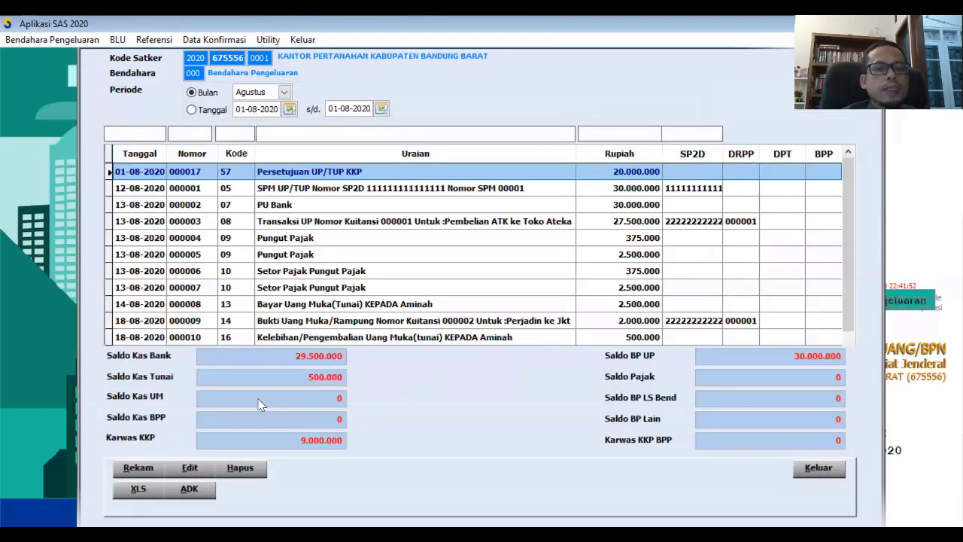
Record and save another Transaksi KKP (code 58) for receipt 000003 (Pembayaran Perjadin ke JKt), book date 24-08-2020, and leave the transaction list.
{"action": "left_click", "coordinate": [135, 468]}
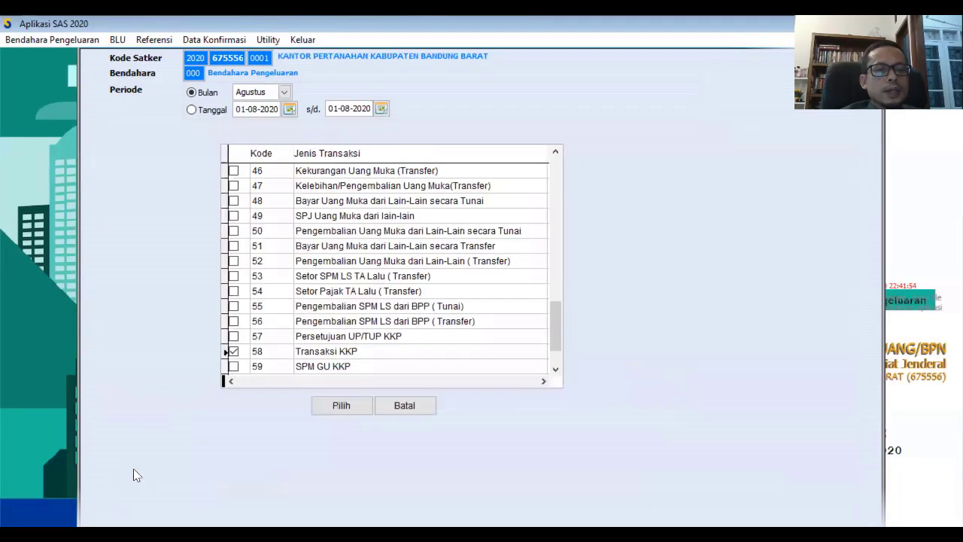
{"action": "left_click", "coordinate": [339, 406]}
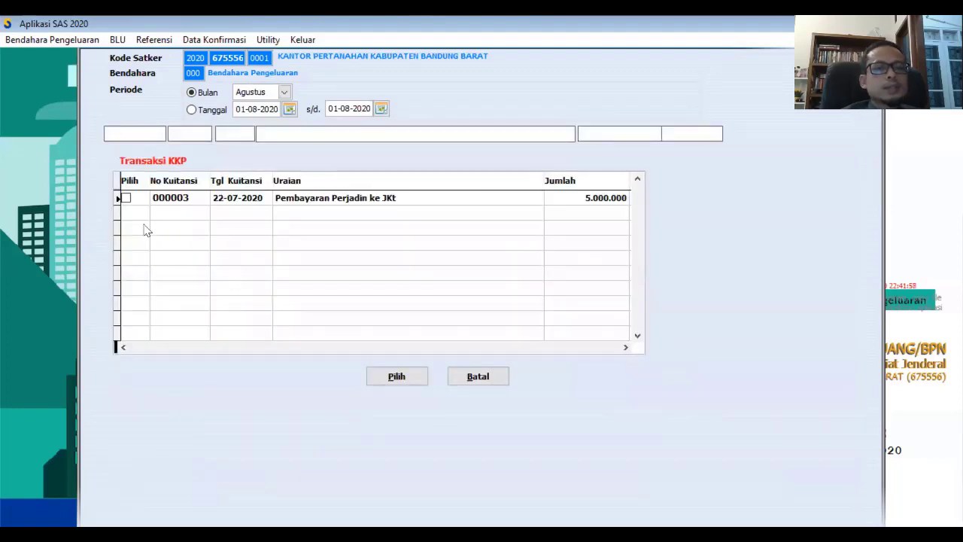
{"action": "left_click", "coordinate": [126, 198]}
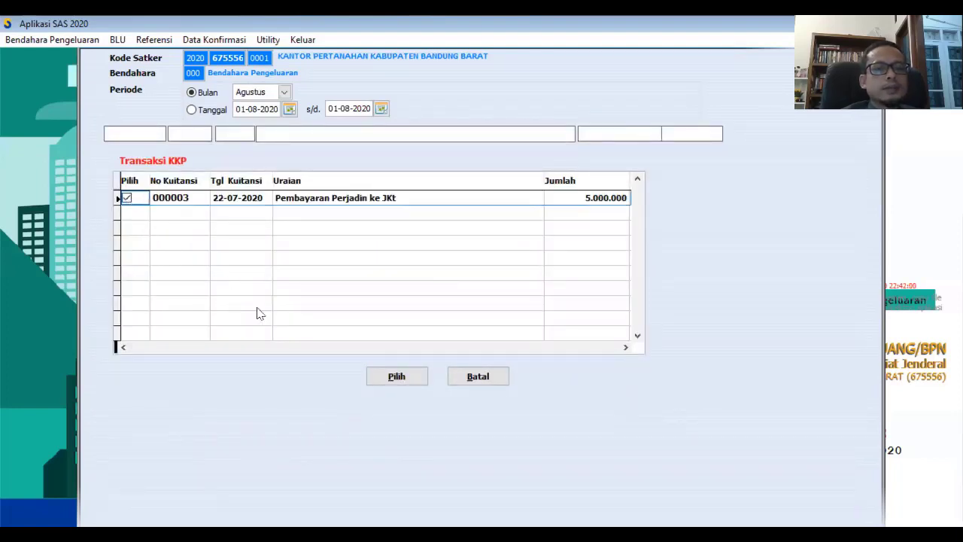
{"action": "left_click", "coordinate": [396, 378]}
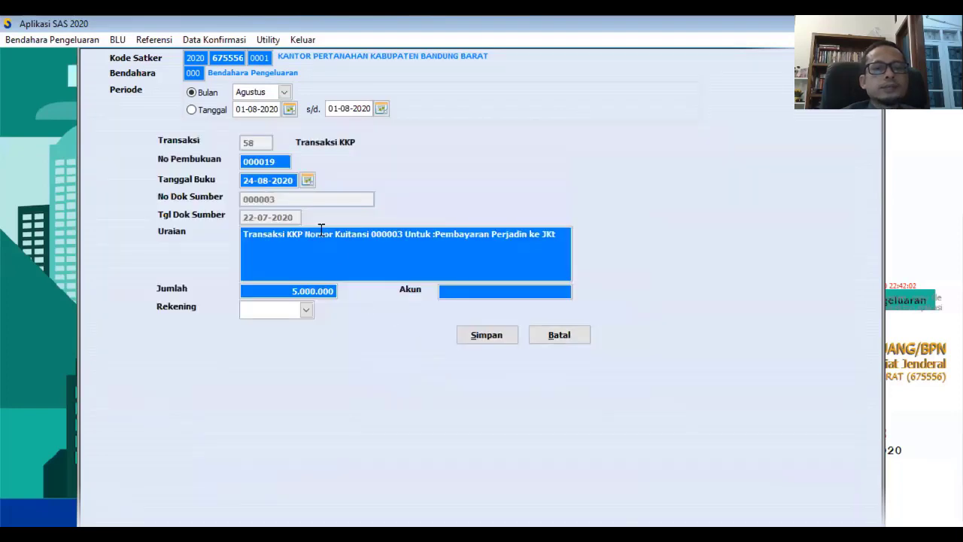
{"action": "left_click", "coordinate": [482, 339]}
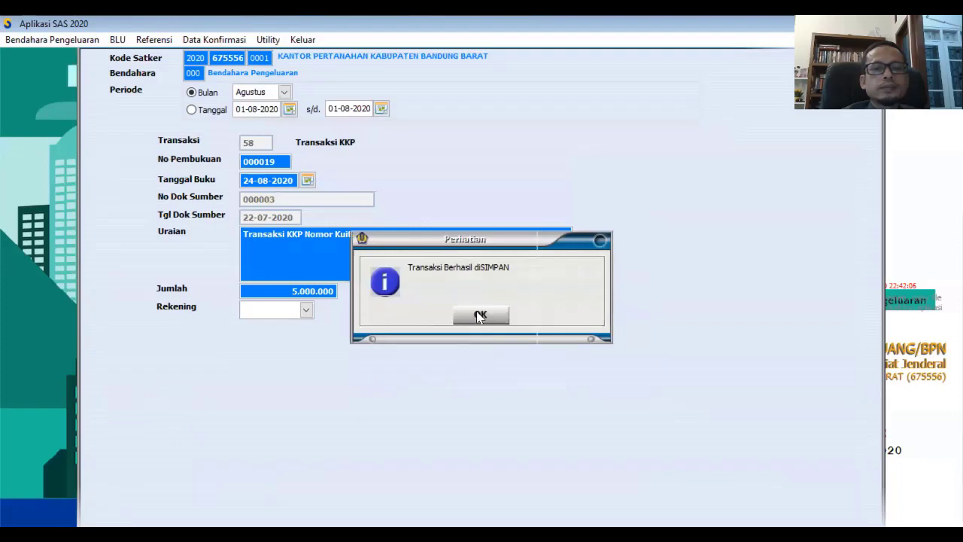
{"action": "left_click", "coordinate": [479, 316]}
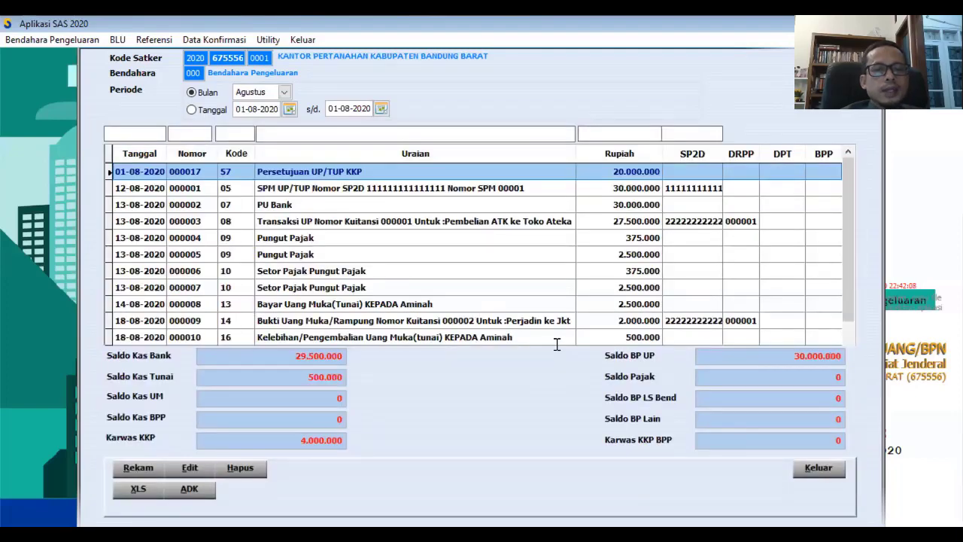
{"action": "left_click", "coordinate": [818, 468]}
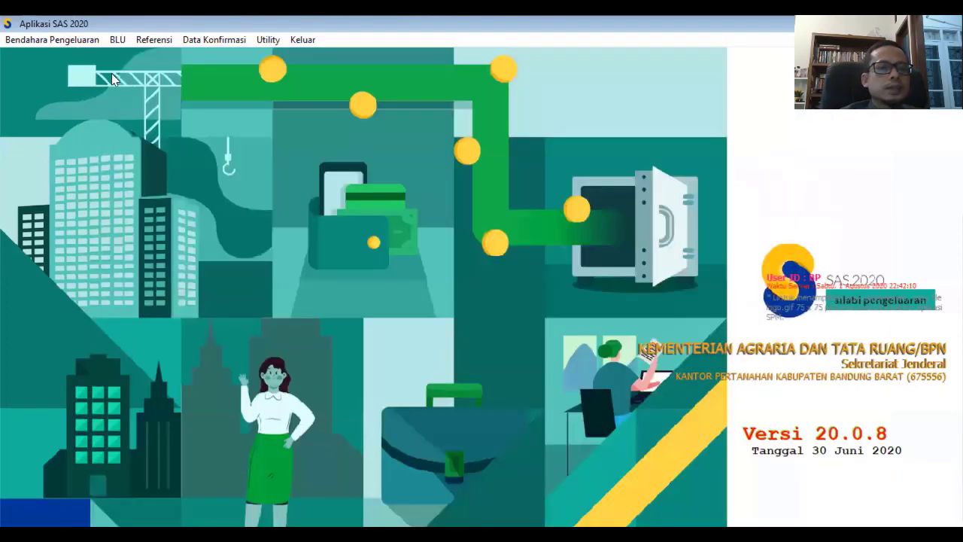
Post the August treasurer transactions again with DIPA and Karwas SPM included, and leave the posting form.
{"action": "left_click", "coordinate": [32, 41]}
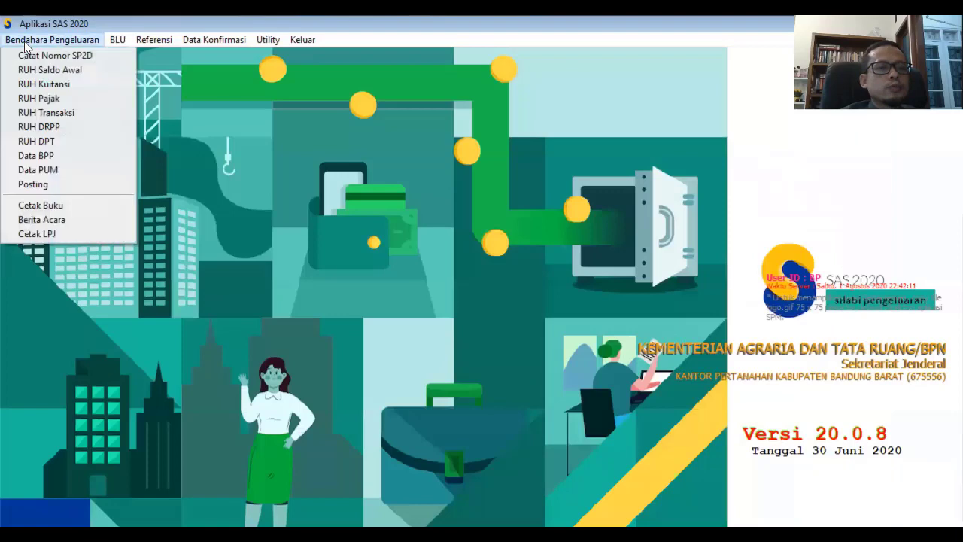
{"action": "left_click", "coordinate": [45, 185]}
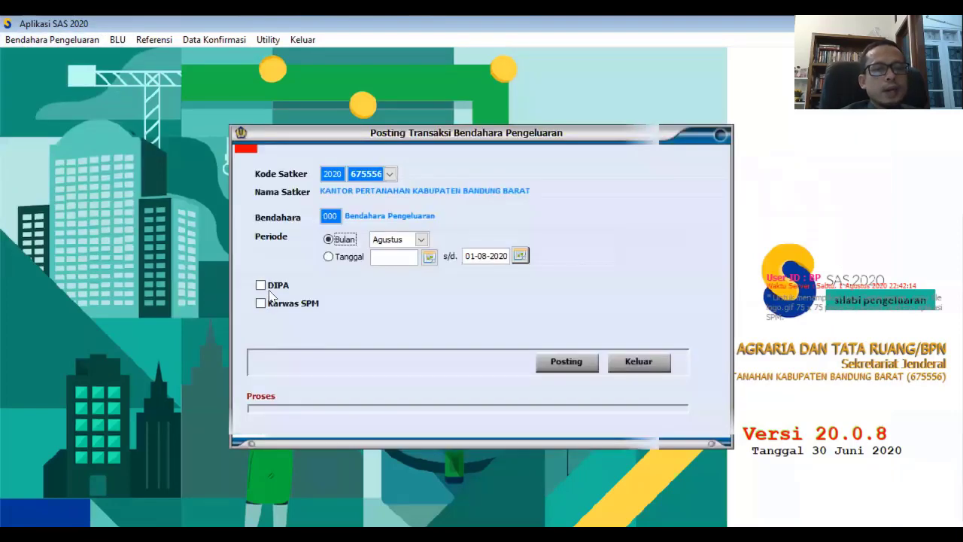
{"action": "left_click", "coordinate": [261, 285]}
{"action": "left_click", "coordinate": [260, 303]}
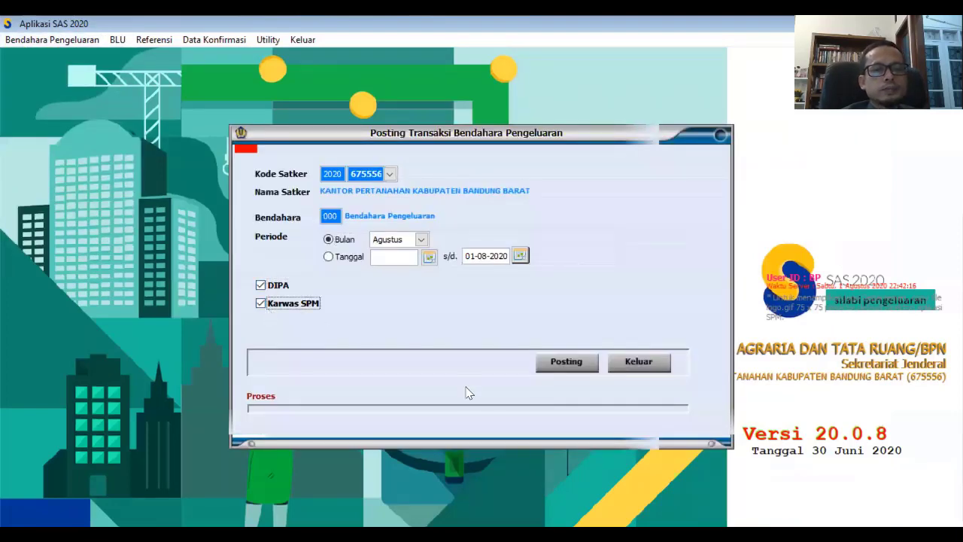
{"action": "left_click", "coordinate": [565, 364]}
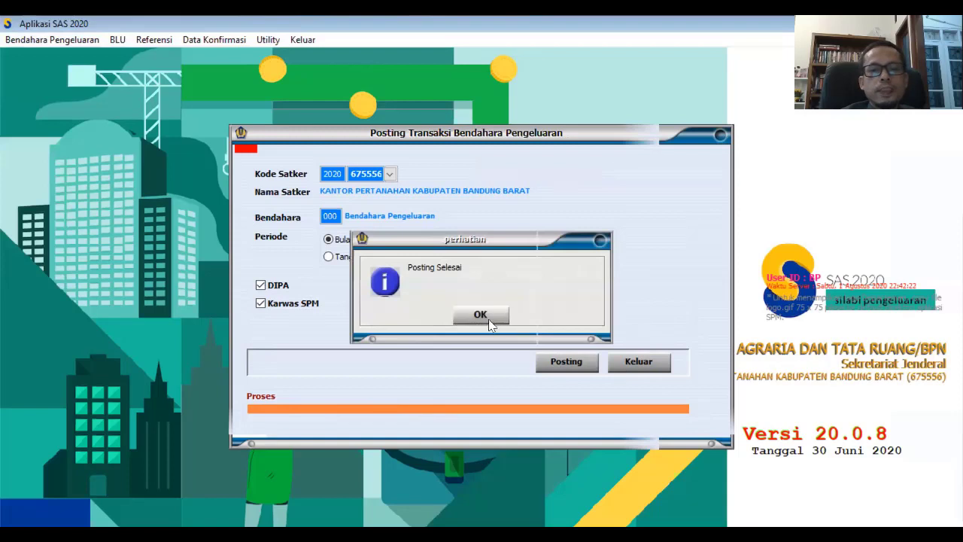
{"action": "left_click", "coordinate": [488, 316]}
{"action": "left_click", "coordinate": [628, 364]}
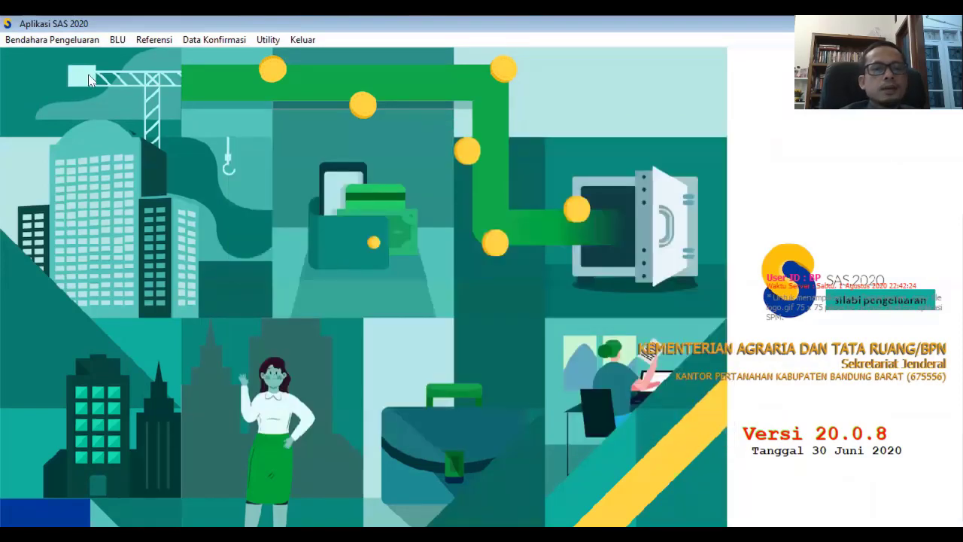
Preview the August Buku Kas Umum (type 01), check whether the KKP receipts are entered there and close the preview.
{"action": "left_click", "coordinate": [32, 41]}
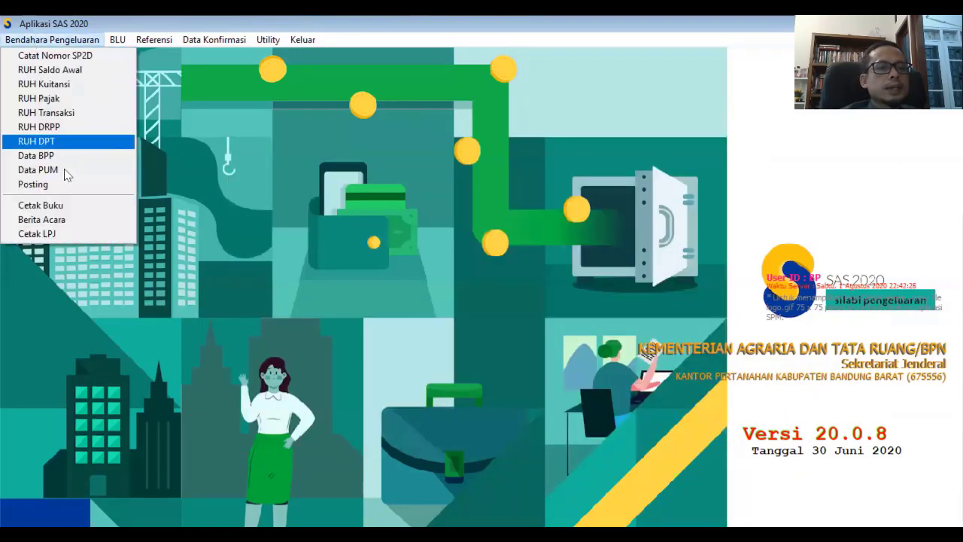
{"action": "left_click", "coordinate": [67, 207]}
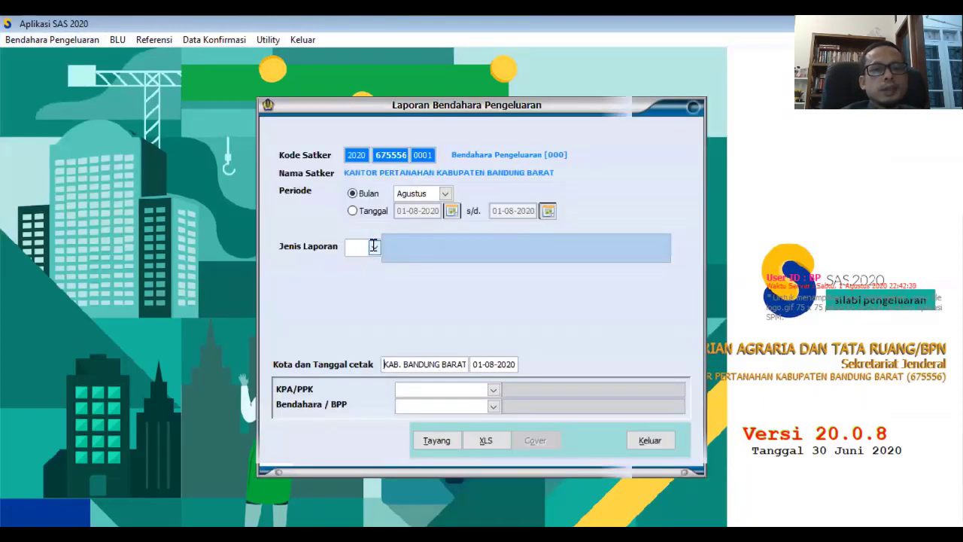
{"action": "left_click", "coordinate": [374, 247]}
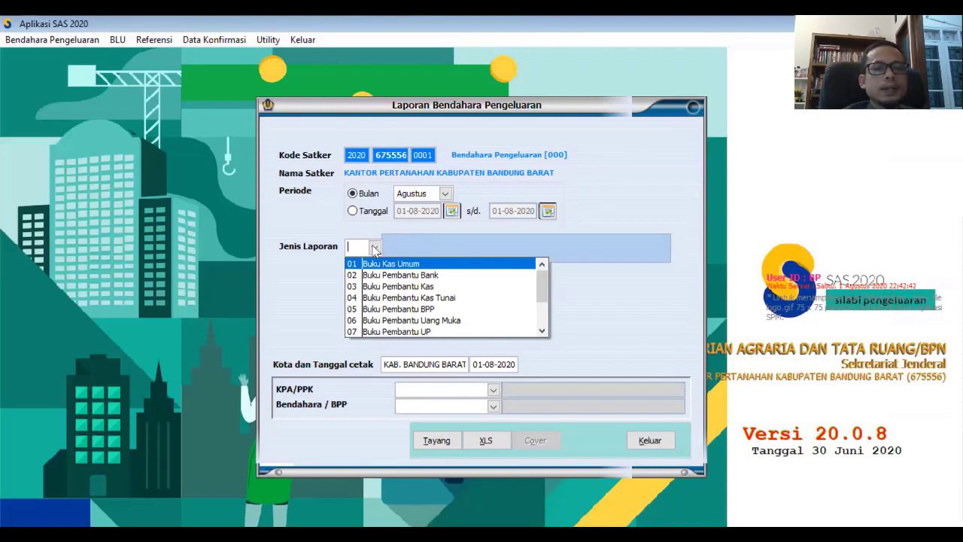
{"action": "left_click", "coordinate": [390, 266]}
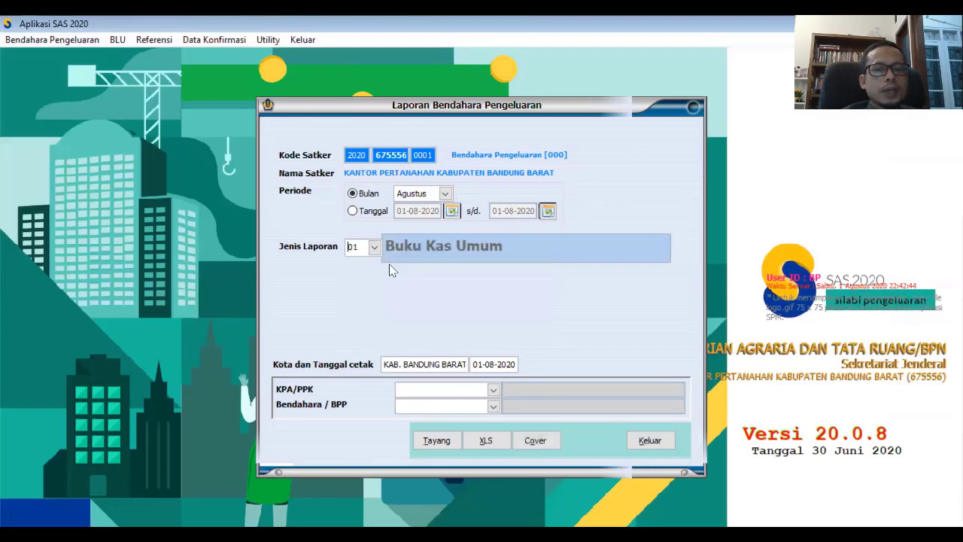
{"action": "left_click", "coordinate": [437, 445]}
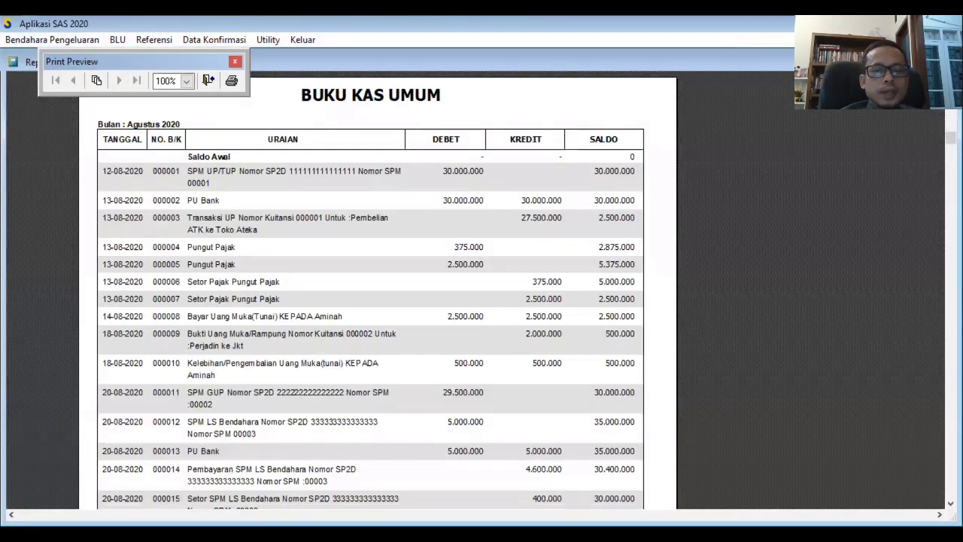
{"action": "scroll", "coordinate": [355, 399], "scroll_direction": "down", "scroll_amount": 3}
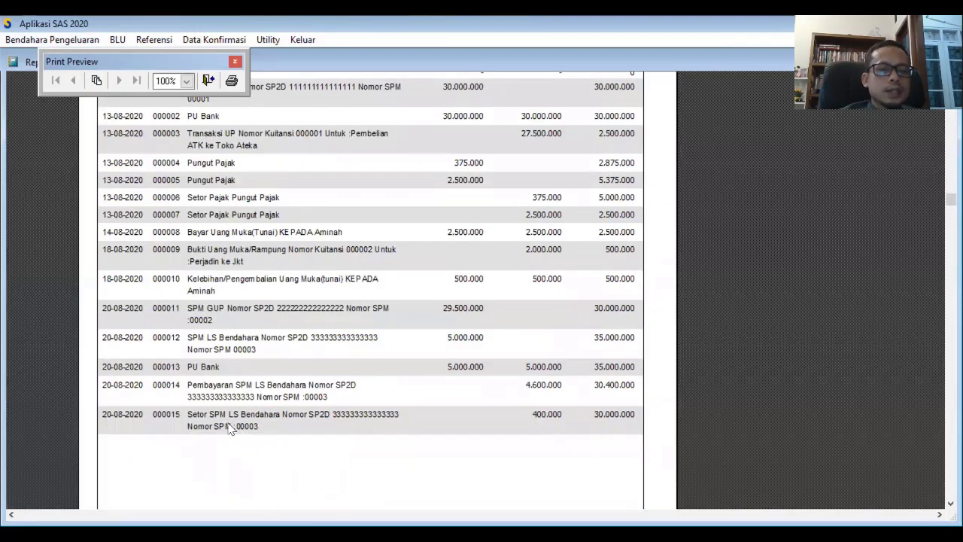
{"action": "left_click", "coordinate": [207, 80]}
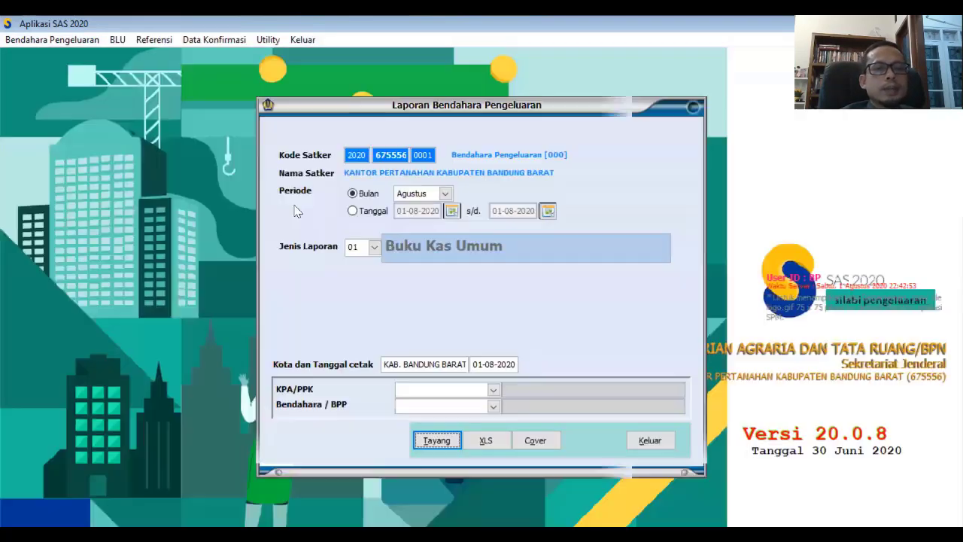
Preview the August Kartu Pengawasan Kartu Kredit Pemerintah (type 13), check the KKP receipt entries and balance, and leave the report form.
{"action": "left_click", "coordinate": [373, 249]}
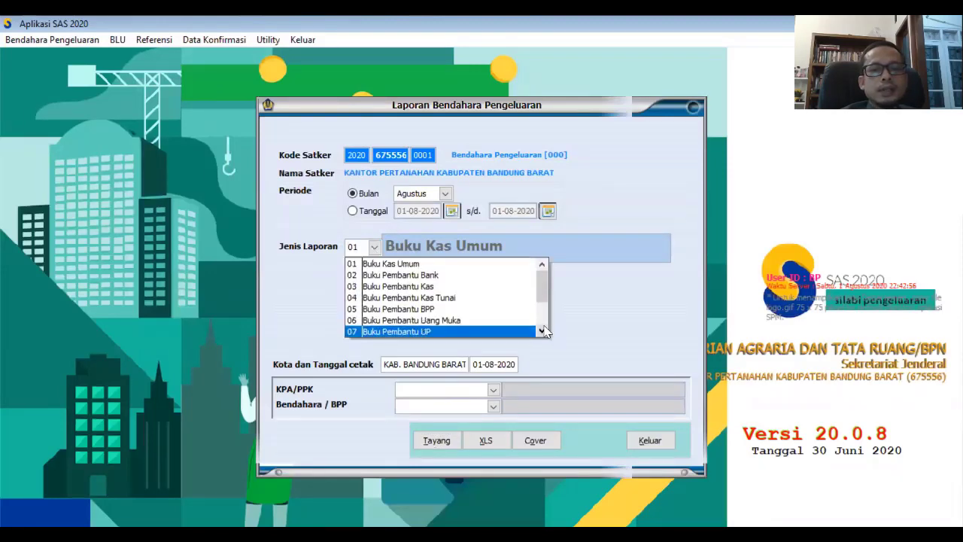
{"action": "scroll", "coordinate": [546, 331], "scroll_direction": "down", "scroll_amount": 5}
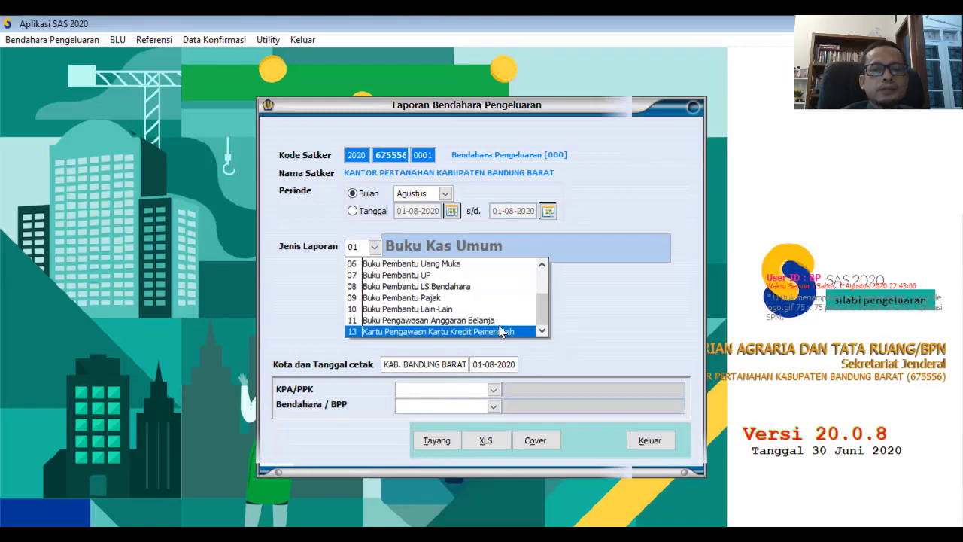
{"action": "left_click", "coordinate": [502, 331]}
{"action": "left_click", "coordinate": [430, 442]}
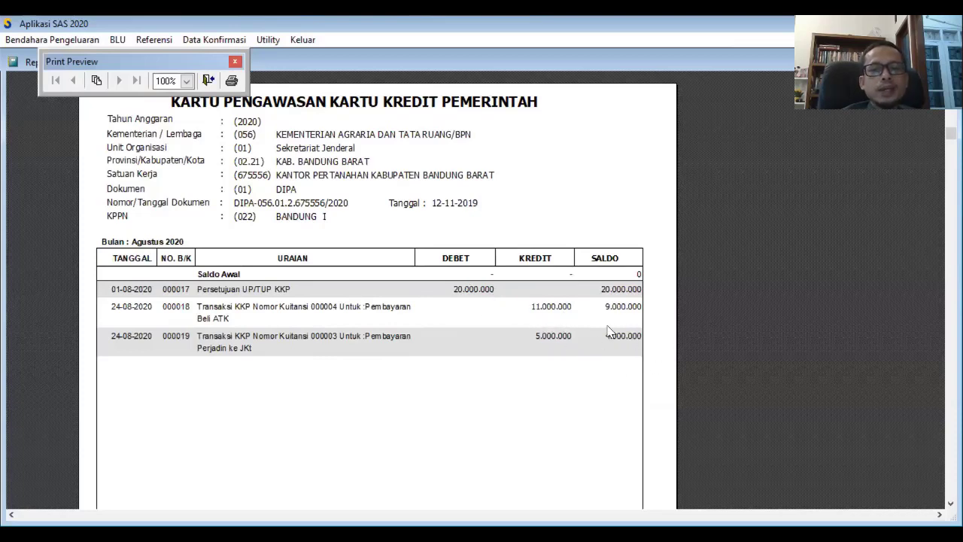
{"action": "left_click", "coordinate": [208, 81]}
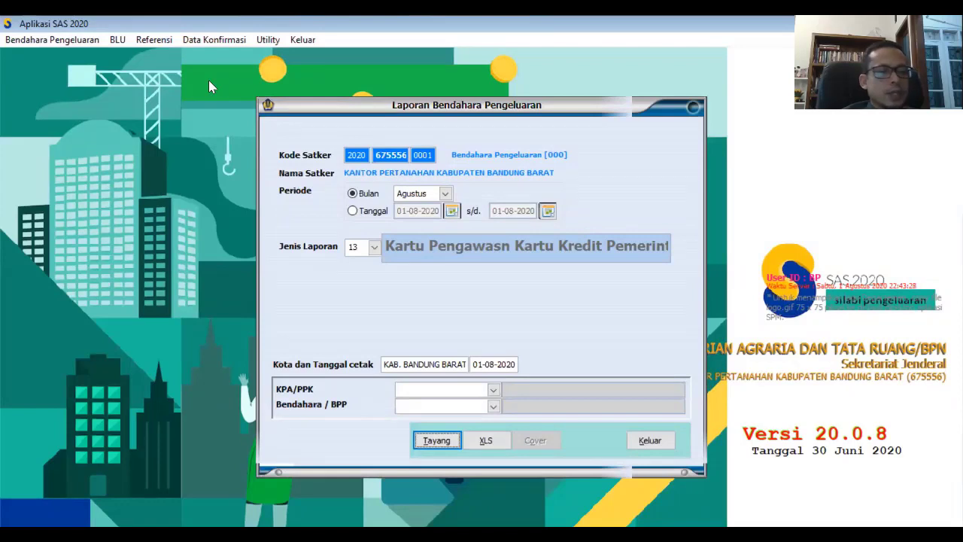
{"action": "left_click", "coordinate": [651, 444]}
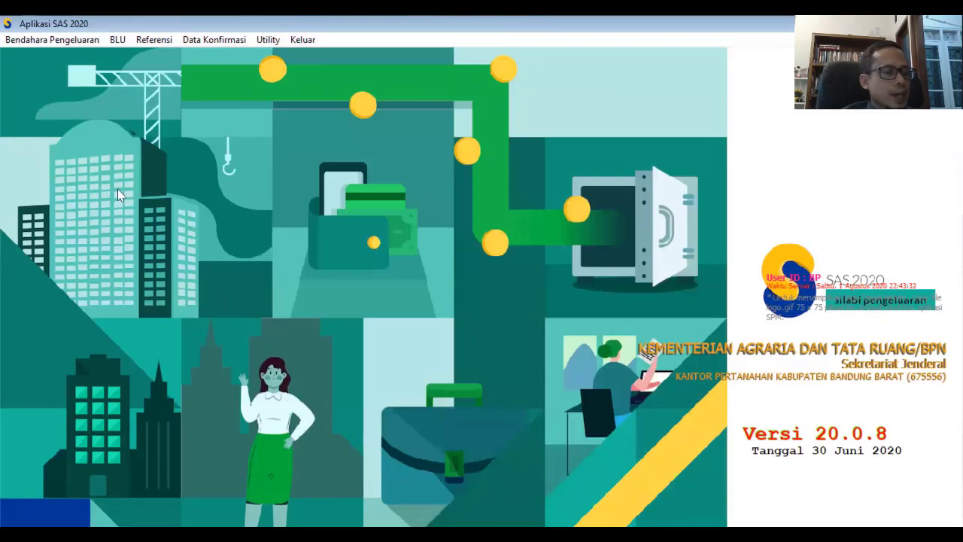
Start a new Perjalanan Dinas entry in the Daftar Pengeluaran Transaksi (RUH DPT), choosing PPK 01 and the responsible official.
{"action": "left_click", "coordinate": [15, 42]}
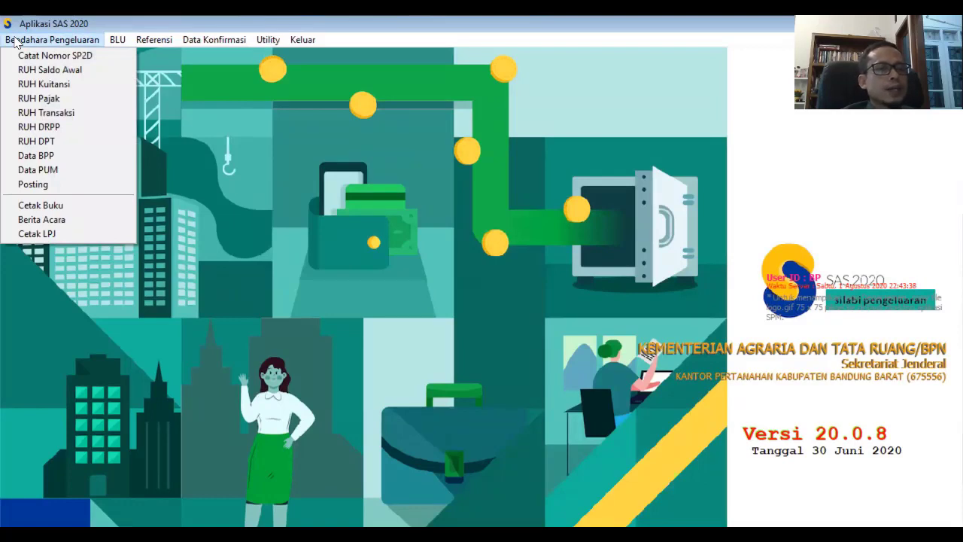
{"action": "left_click", "coordinate": [53, 145]}
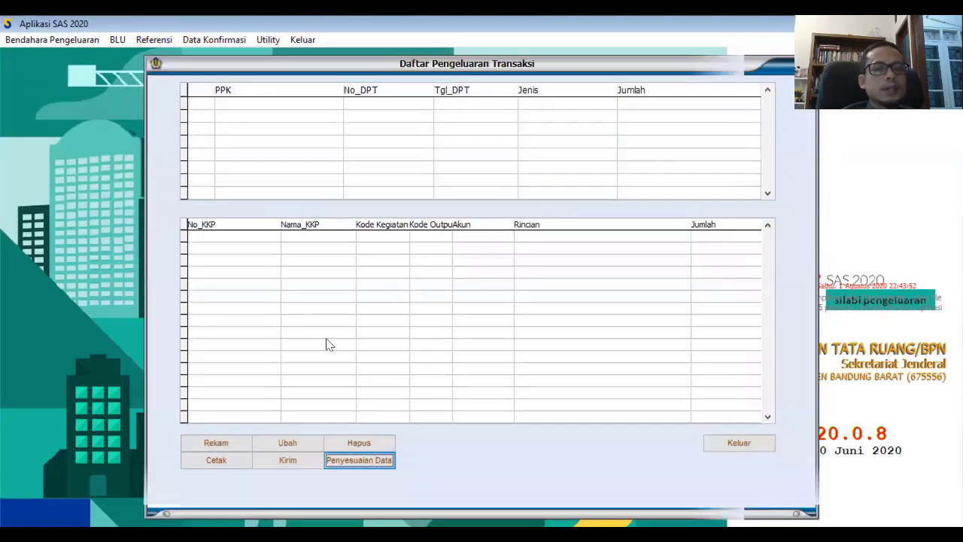
{"action": "left_click", "coordinate": [222, 444]}
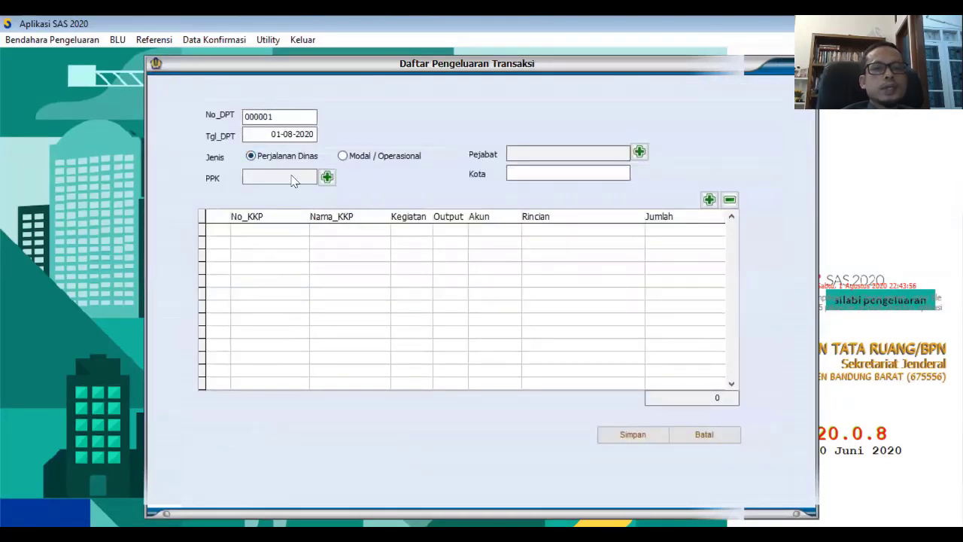
{"action": "left_click", "coordinate": [327, 181]}
{"action": "left_click", "coordinate": [352, 194]}
{"action": "left_click", "coordinate": [352, 196]}
{"action": "left_click", "coordinate": [639, 153]}
{"action": "double_click", "coordinate": [629, 181]}
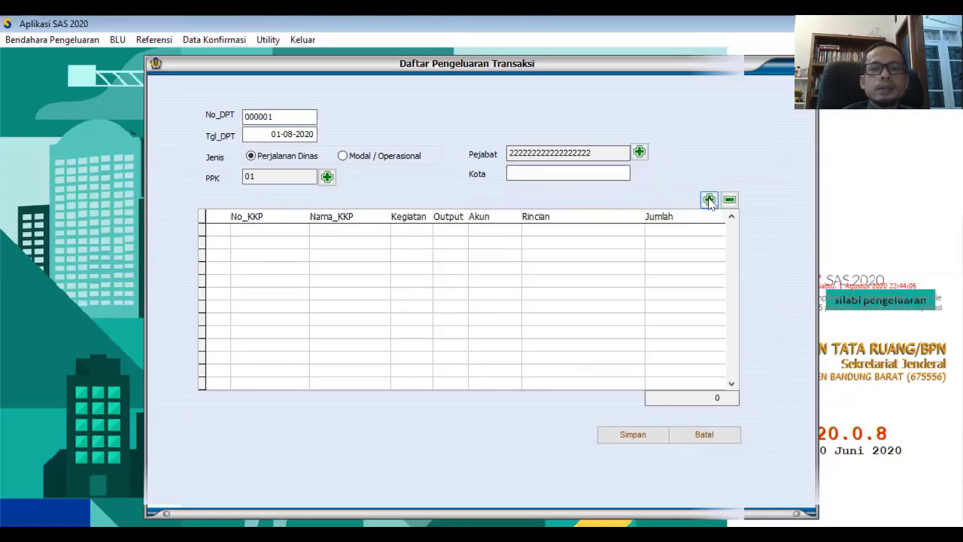
Set the DPT's city to bandung, add the Pembayaran Perjadin ke JKt transaction and save the Perjalanan Dinas DPT.
{"action": "left_click", "coordinate": [547, 173]}
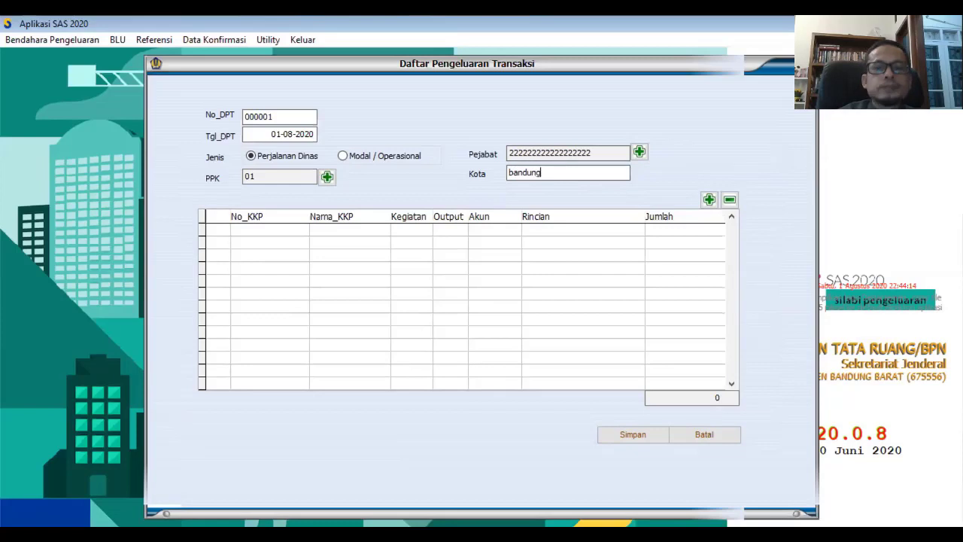
{"action": "left_click", "coordinate": [708, 199]}
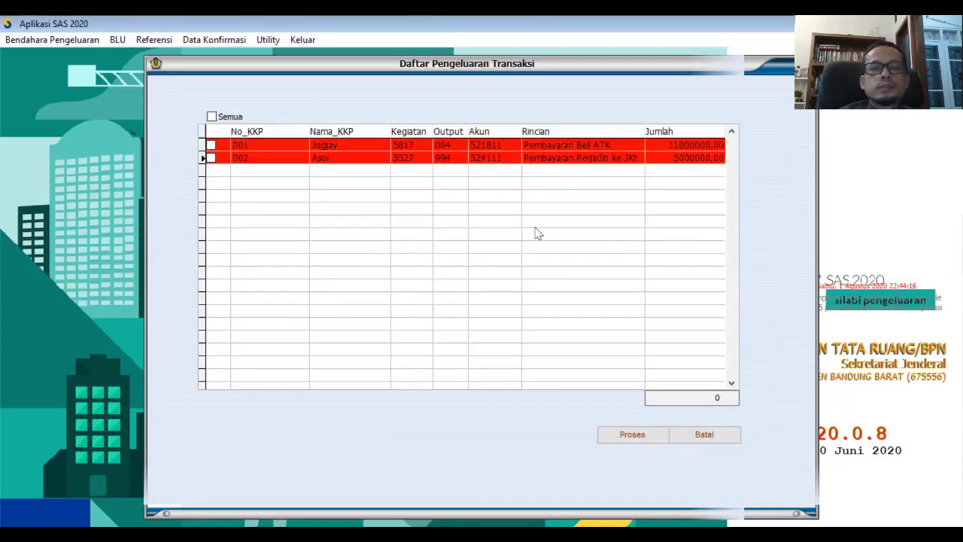
{"action": "left_click", "coordinate": [213, 159]}
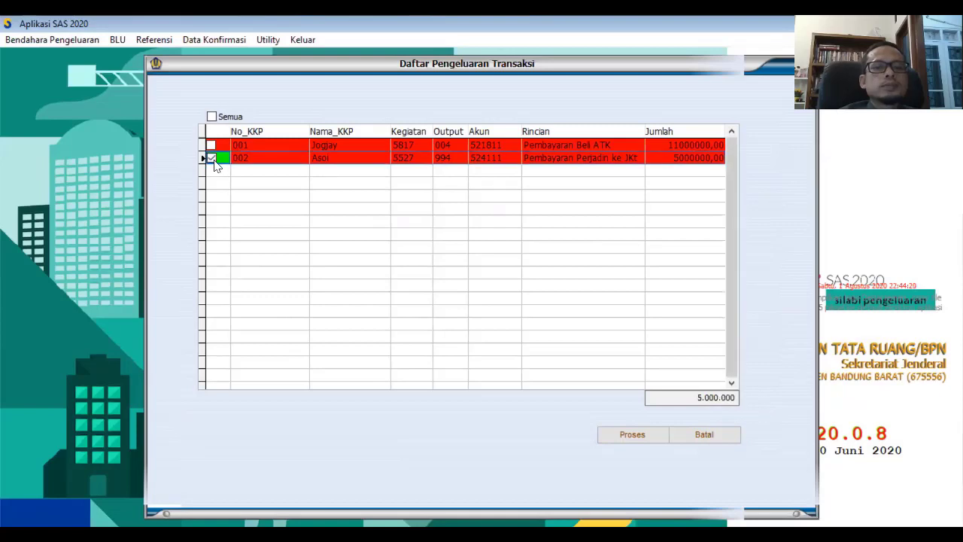
{"action": "left_click", "coordinate": [622, 439]}
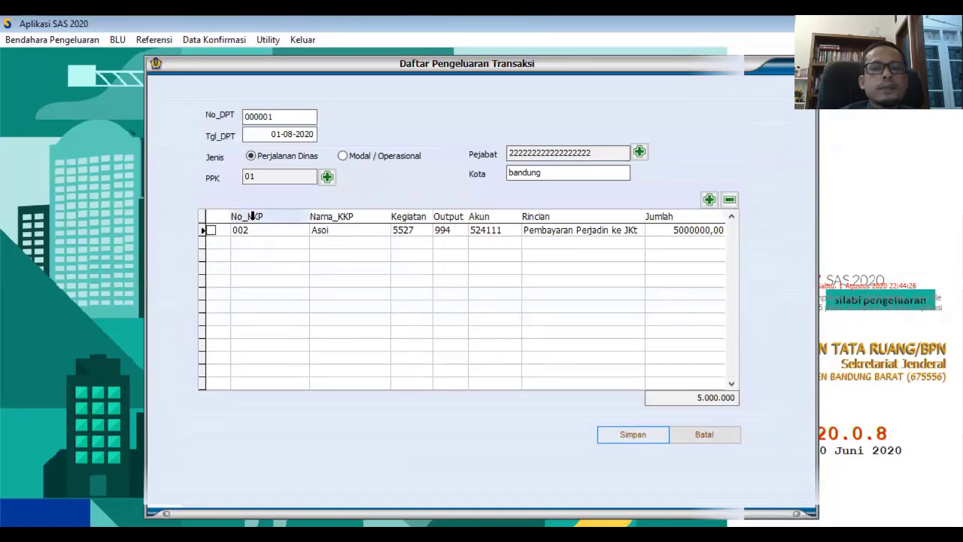
{"action": "left_click", "coordinate": [212, 230]}
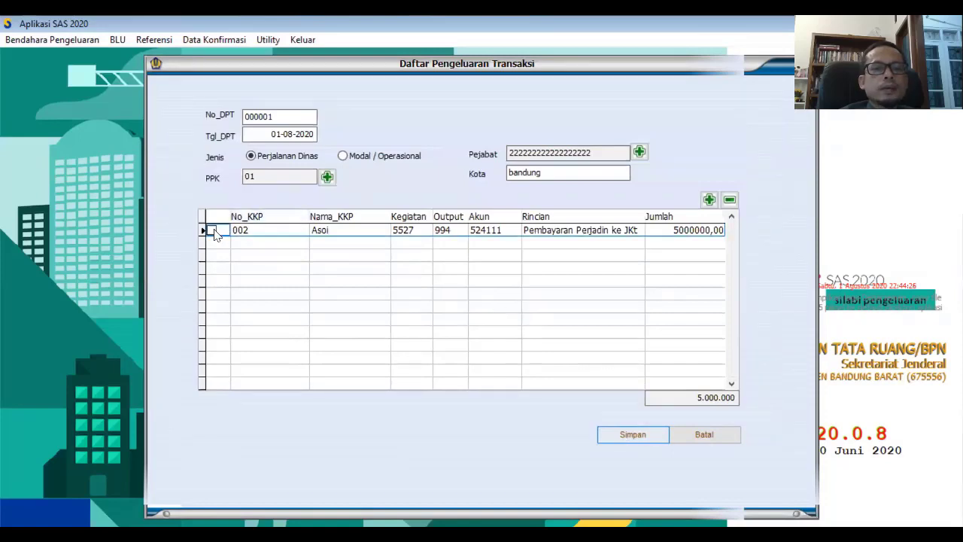
{"action": "left_click", "coordinate": [625, 438]}
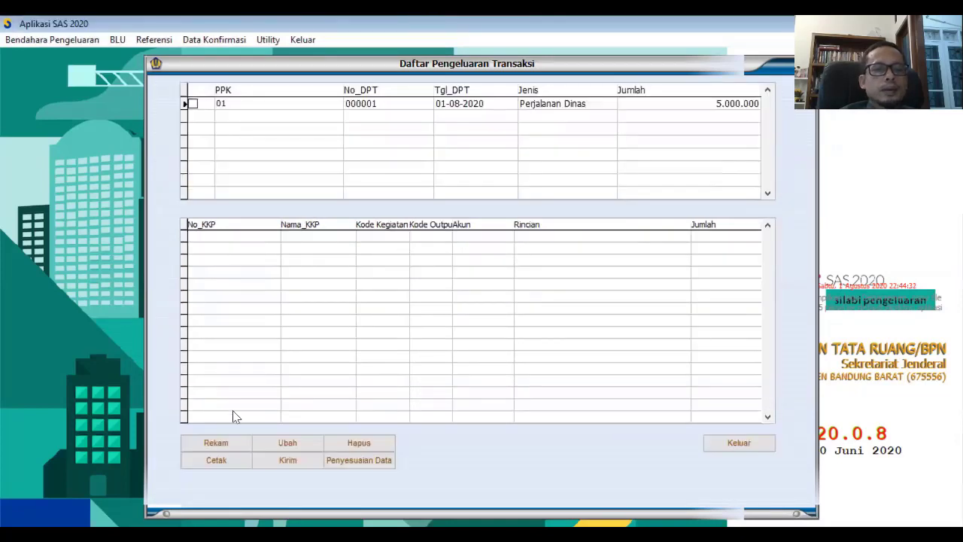
Start a new Modal / Operasional DPT with PPK 01, the same responsible official as before and the city bandung.
{"action": "left_click", "coordinate": [216, 443]}
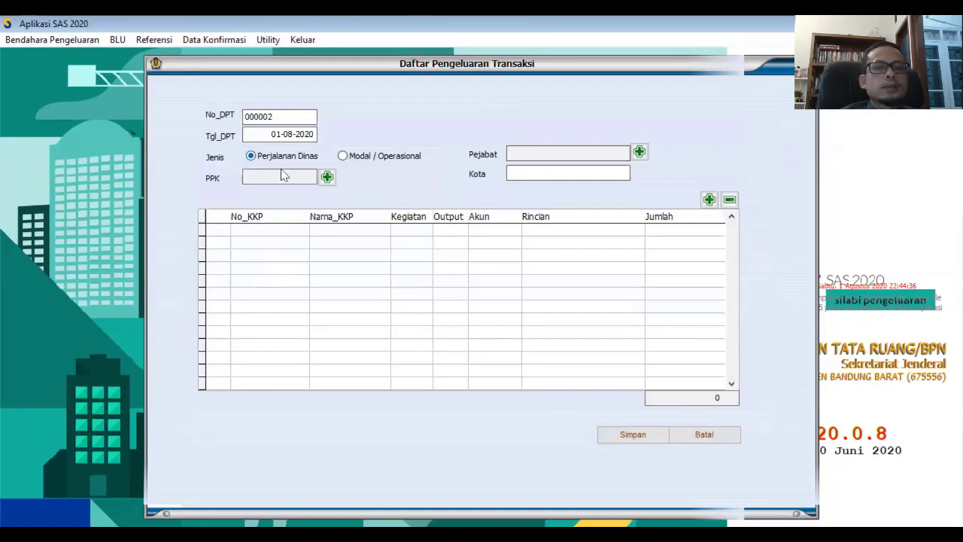
{"action": "left_click", "coordinate": [343, 156]}
{"action": "left_click", "coordinate": [329, 179]}
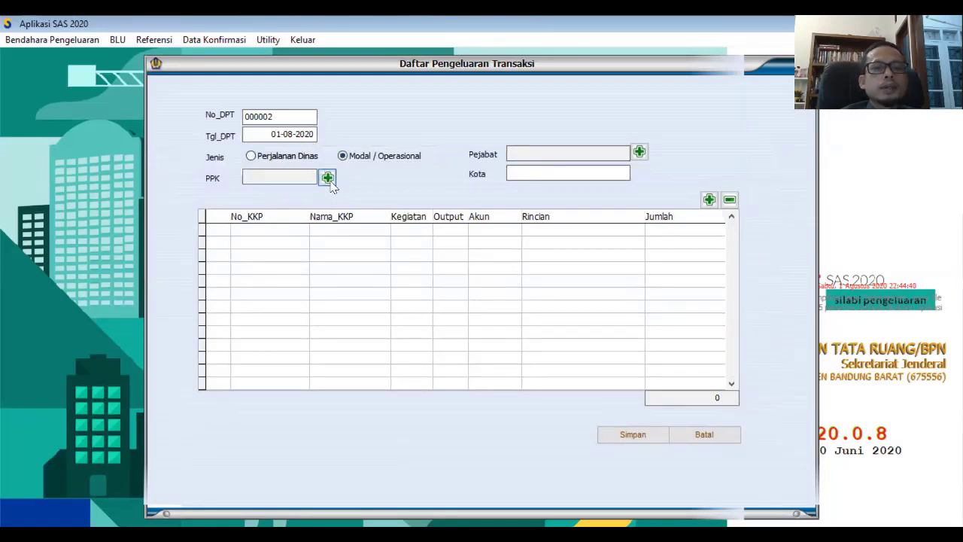
{"action": "left_click", "coordinate": [360, 197]}
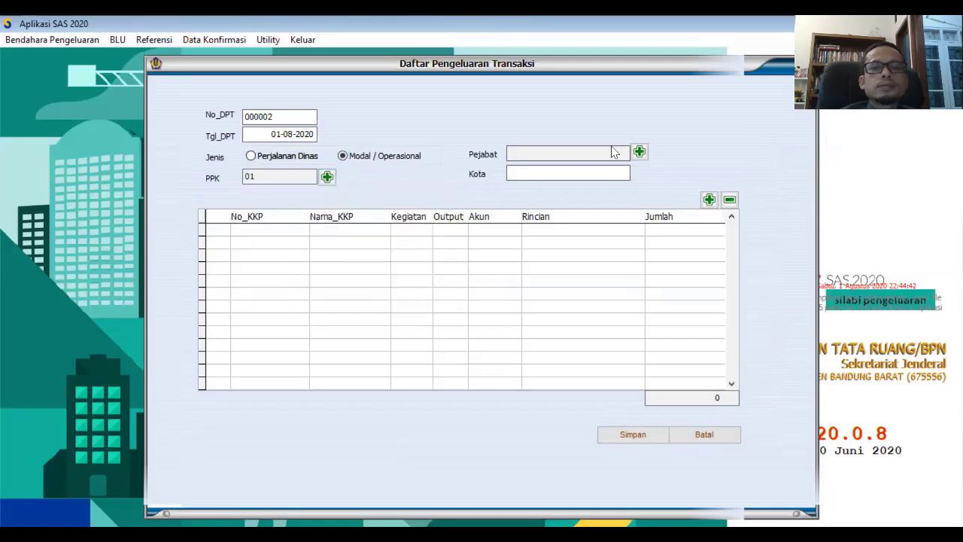
{"action": "left_click", "coordinate": [640, 152]}
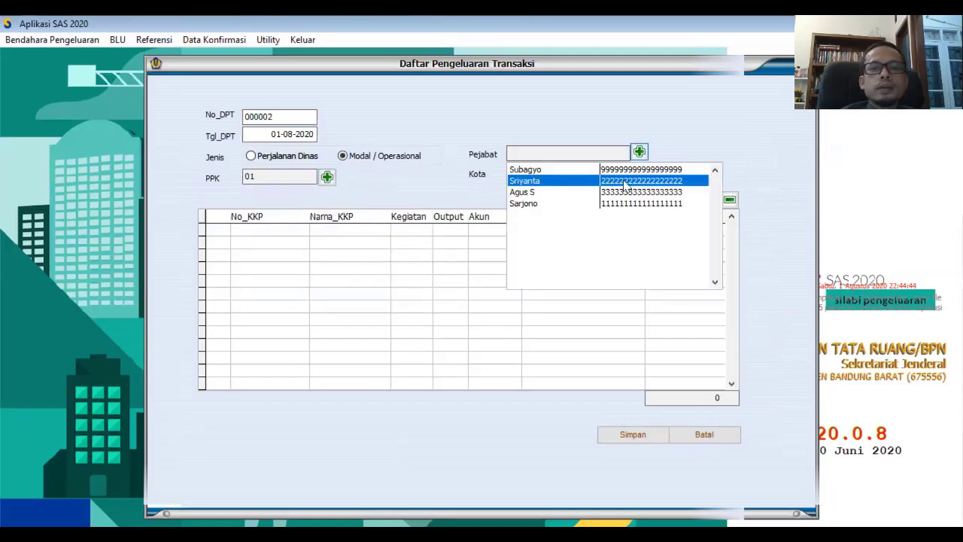
{"action": "left_click", "coordinate": [623, 182]}
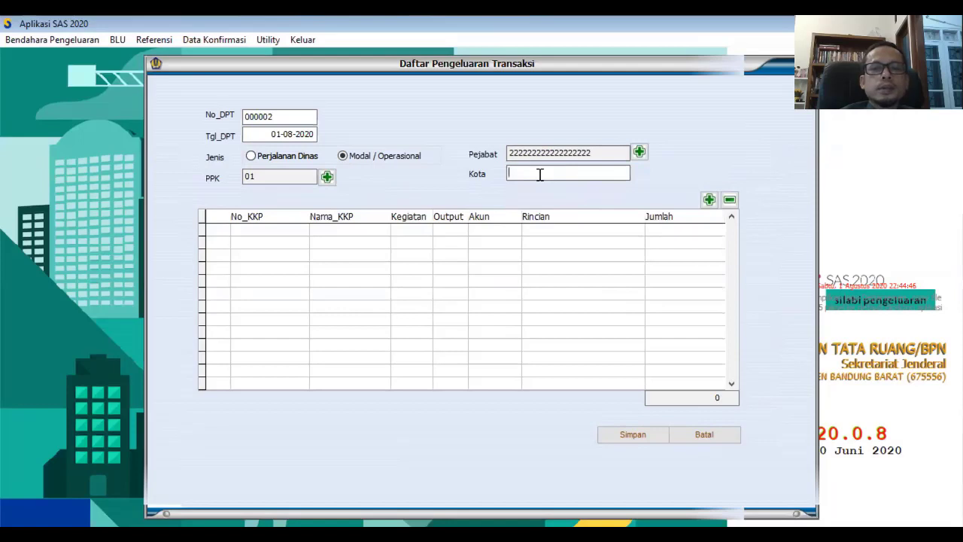
{"action": "type", "text": "bandung"}
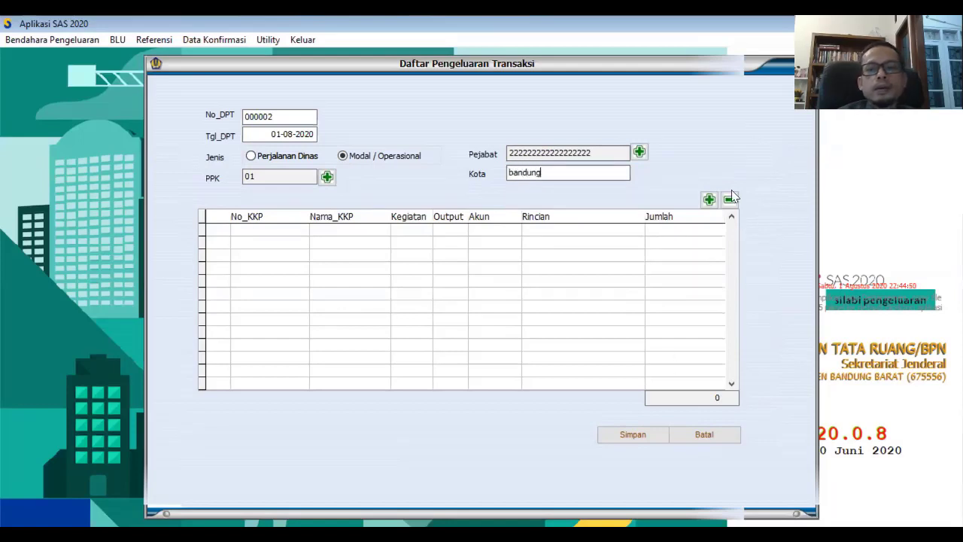
Add the Pembayaran Beli ATK transaction to the Modal / Operasional DPT, save it and leave the DPT list.
{"action": "left_click", "coordinate": [708, 200]}
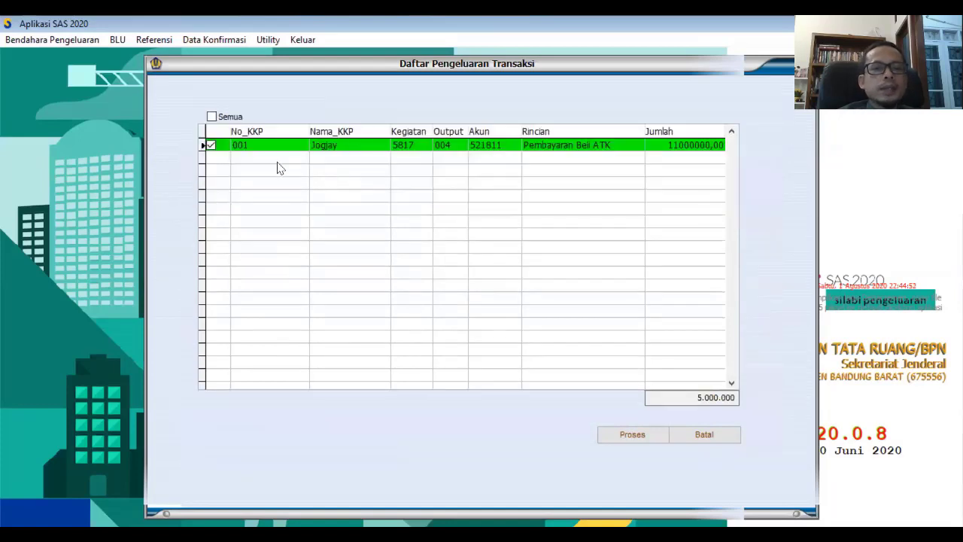
{"action": "left_click", "coordinate": [621, 435]}
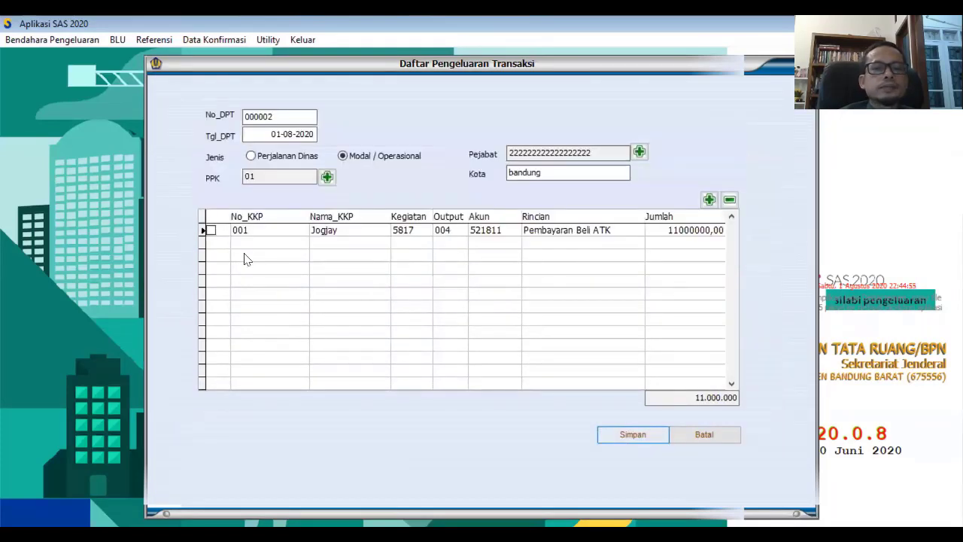
{"action": "left_click", "coordinate": [211, 230]}
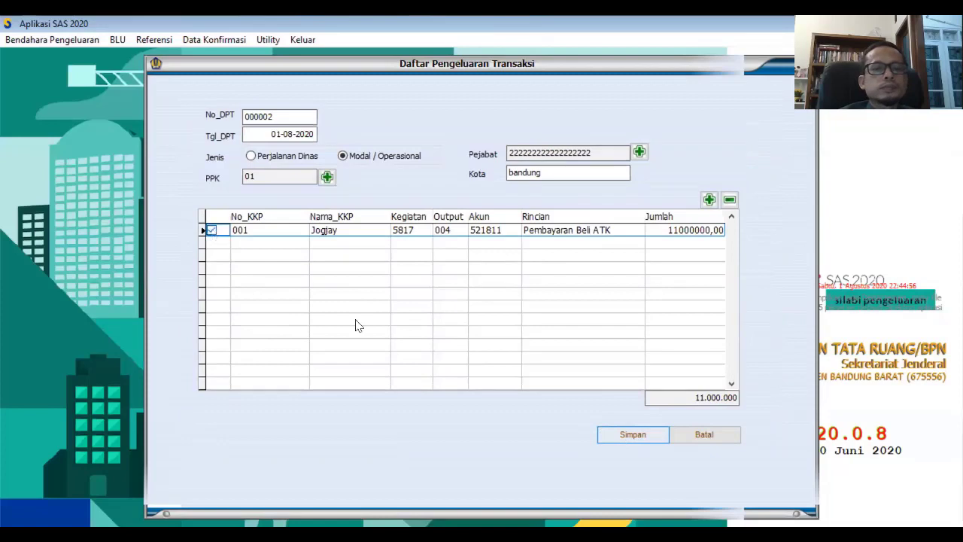
{"action": "left_click", "coordinate": [630, 437]}
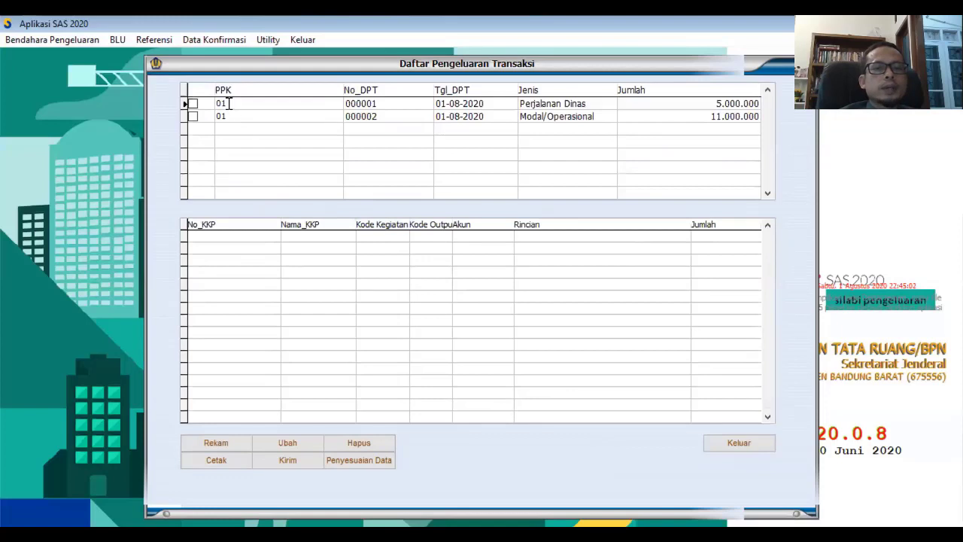
{"action": "left_click", "coordinate": [228, 103]}
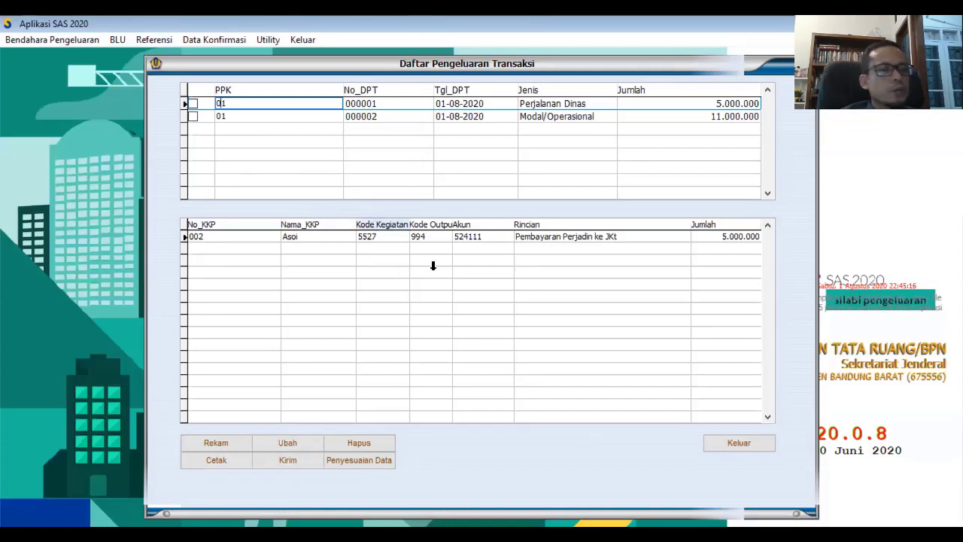
{"action": "left_click", "coordinate": [721, 445]}
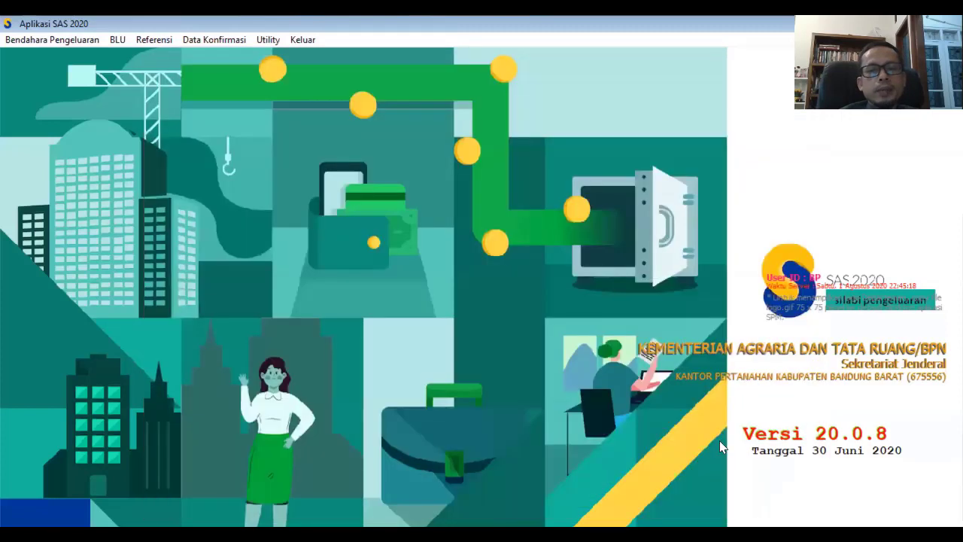
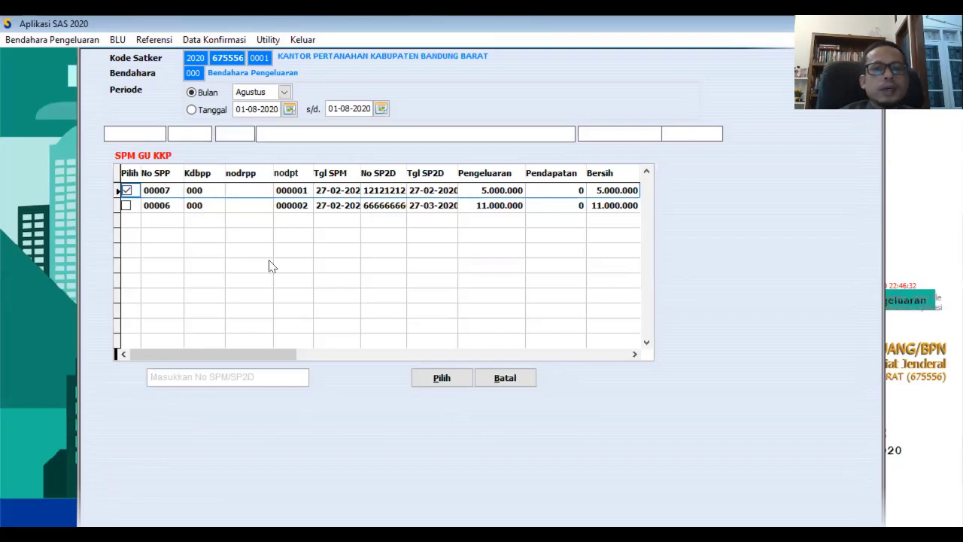
Record the SPM GU KKP transaction for SPM 00007 with its Perjadin ke JKt receipt, using book date 27-08-2020.
{"action": "left_click", "coordinate": [436, 380]}
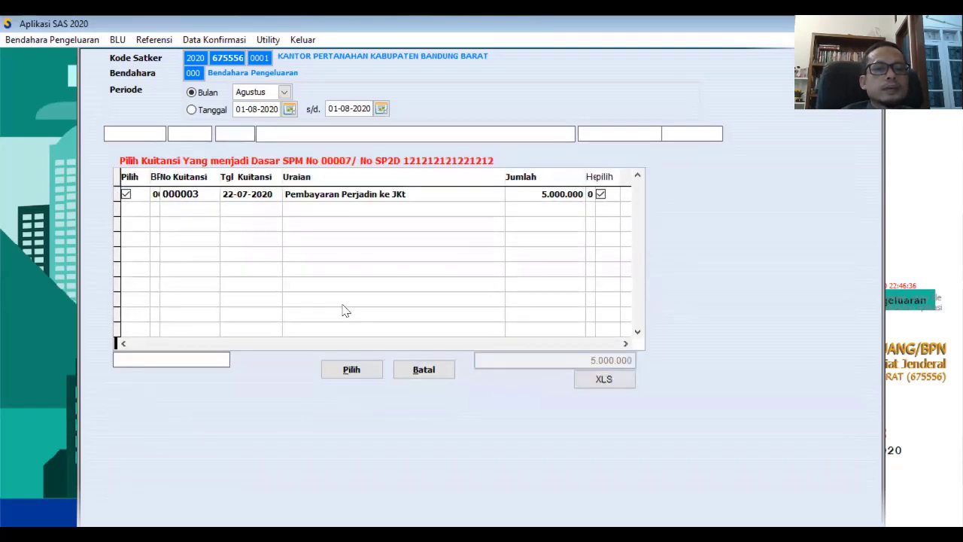
{"action": "left_click", "coordinate": [351, 370]}
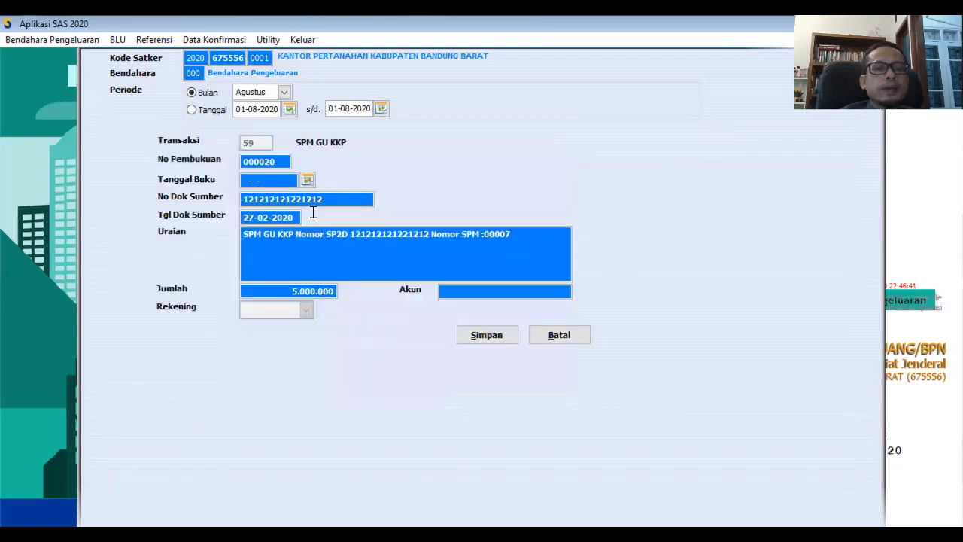
{"action": "left_click", "coordinate": [306, 179]}
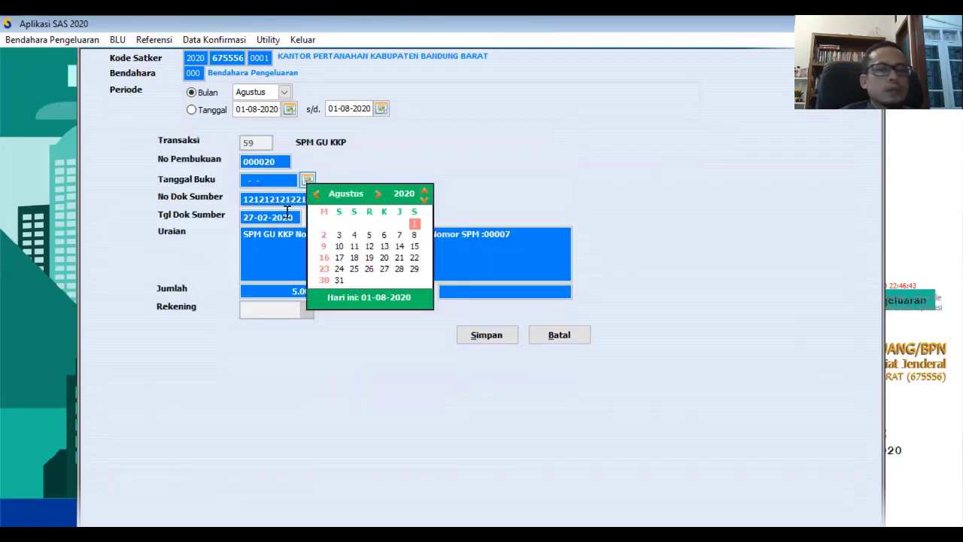
{"action": "left_click", "coordinate": [383, 271]}
{"action": "left_click", "coordinate": [480, 343]}
{"action": "left_click", "coordinate": [480, 312]}
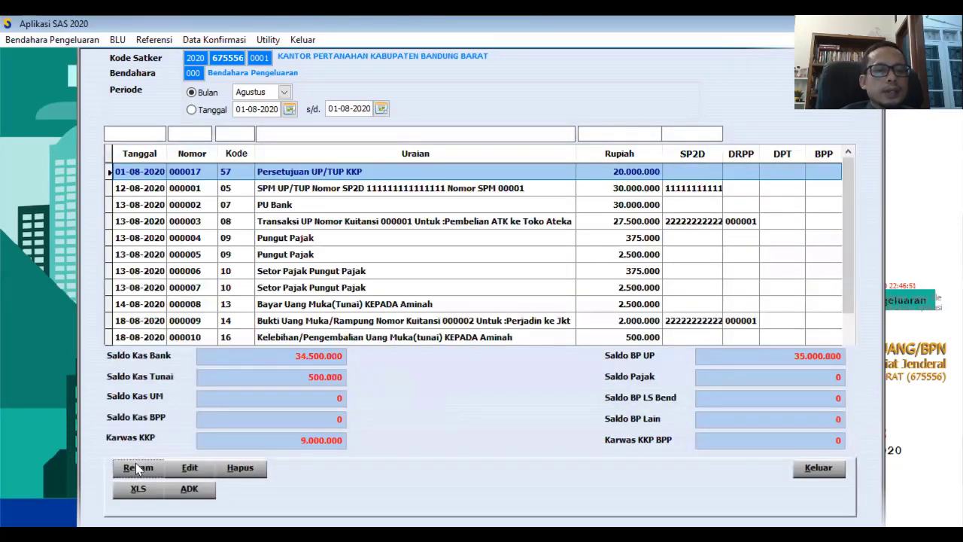
Record the SPM GU KKP transaction for SPM 00006 with its Beli ATK receipt, booked on 27-08-2020, and leave the transaction form.
{"action": "left_click", "coordinate": [137, 468]}
{"action": "left_click", "coordinate": [340, 410]}
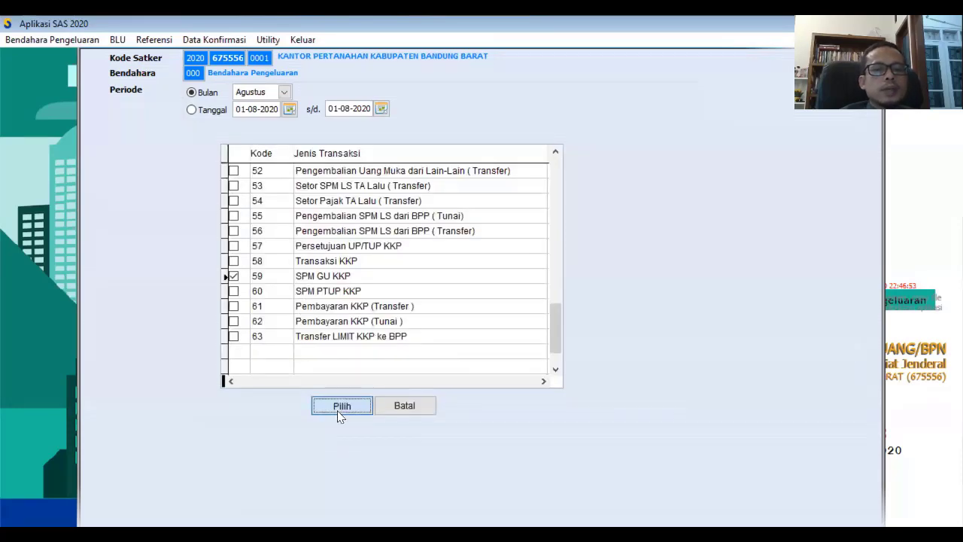
{"action": "left_click", "coordinate": [126, 191]}
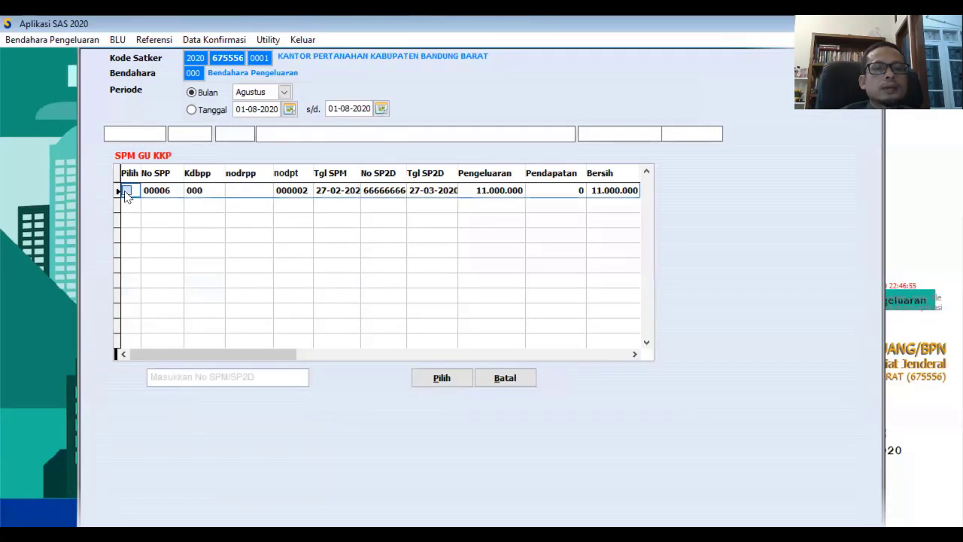
{"action": "left_click", "coordinate": [443, 378]}
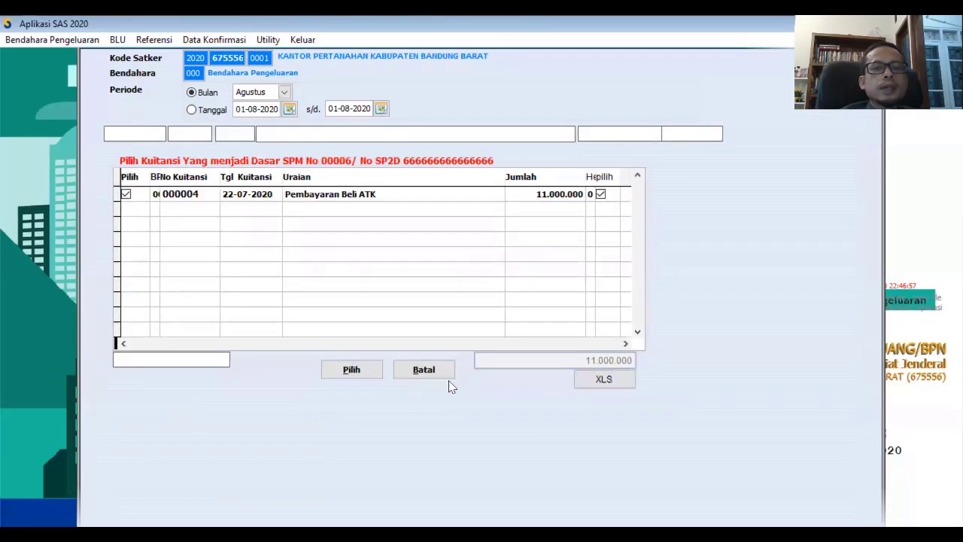
{"action": "left_click", "coordinate": [364, 373]}
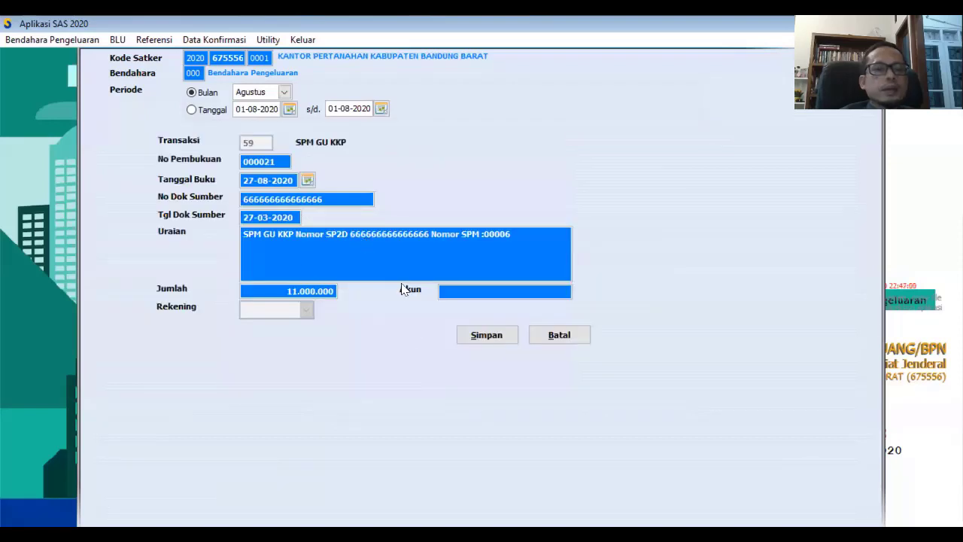
{"action": "left_click", "coordinate": [487, 335]}
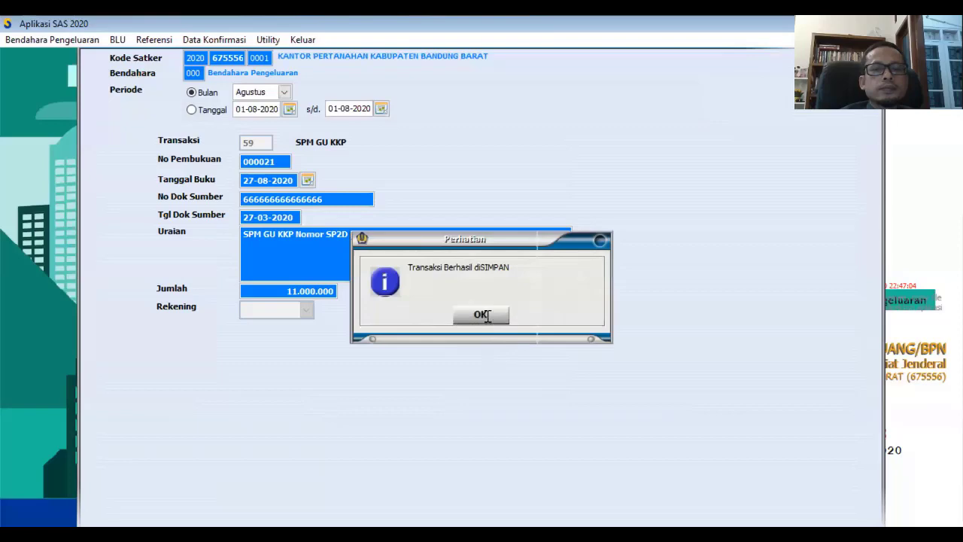
{"action": "left_click", "coordinate": [484, 316]}
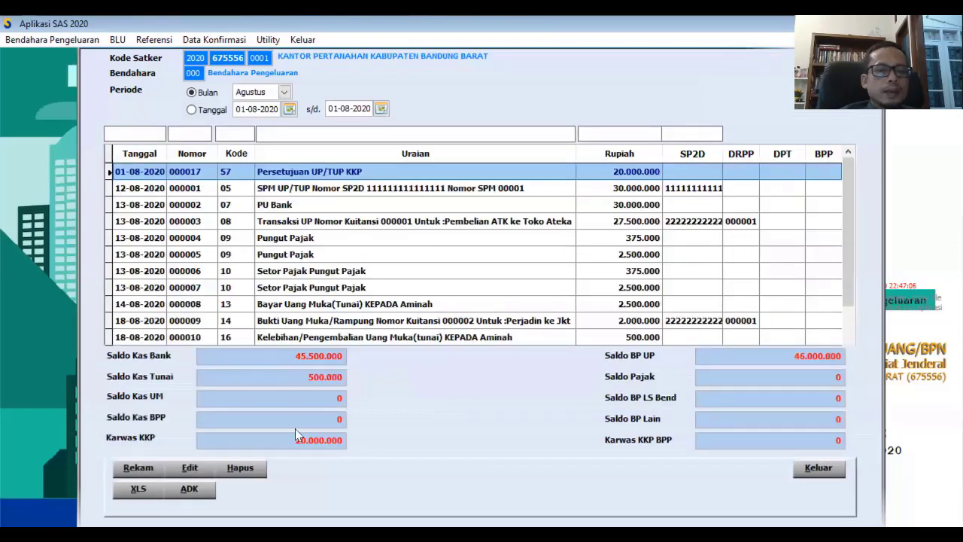
{"action": "left_click", "coordinate": [833, 472]}
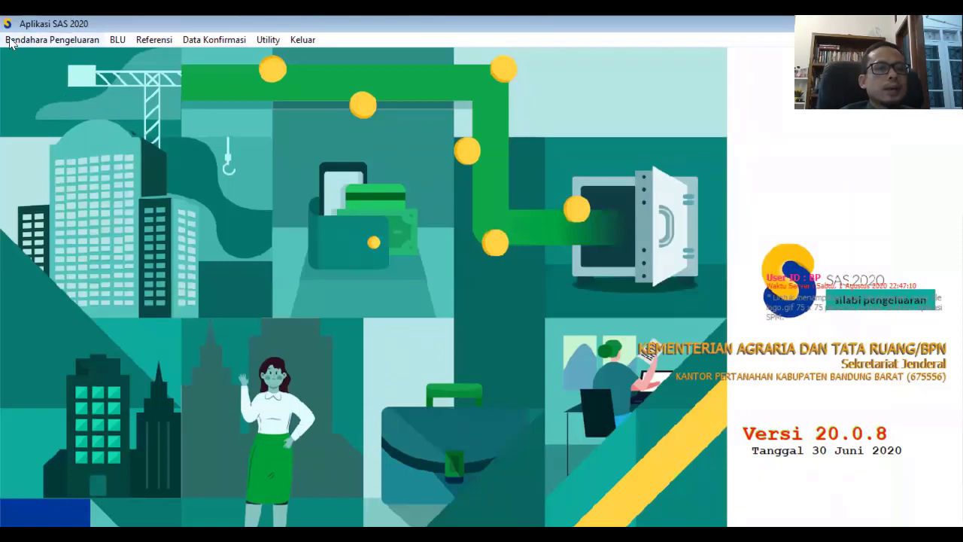
Post the August treasurer transactions with the new SPM GU KKP entries, including DIPA and Karwas SPM, and close the posting form.
{"action": "left_click", "coordinate": [11, 41]}
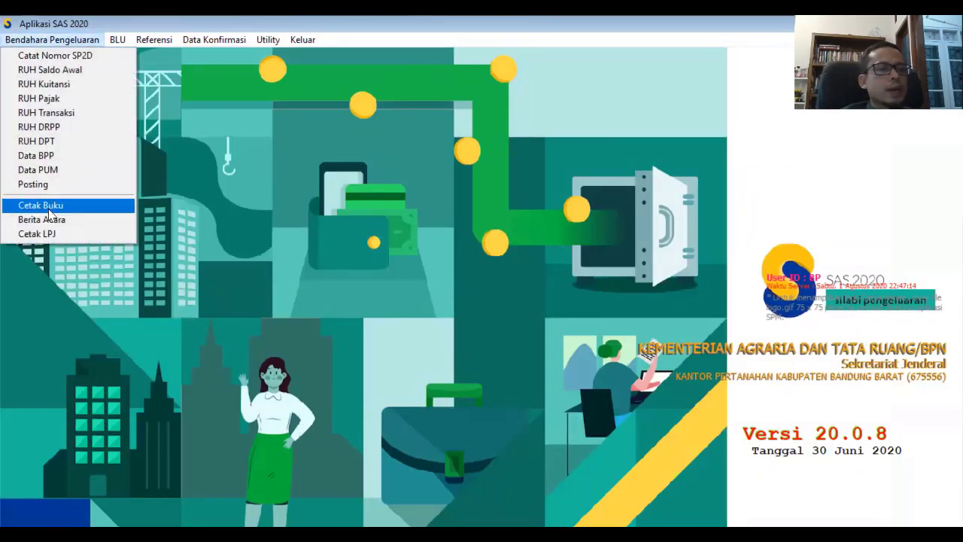
{"action": "left_click", "coordinate": [34, 184]}
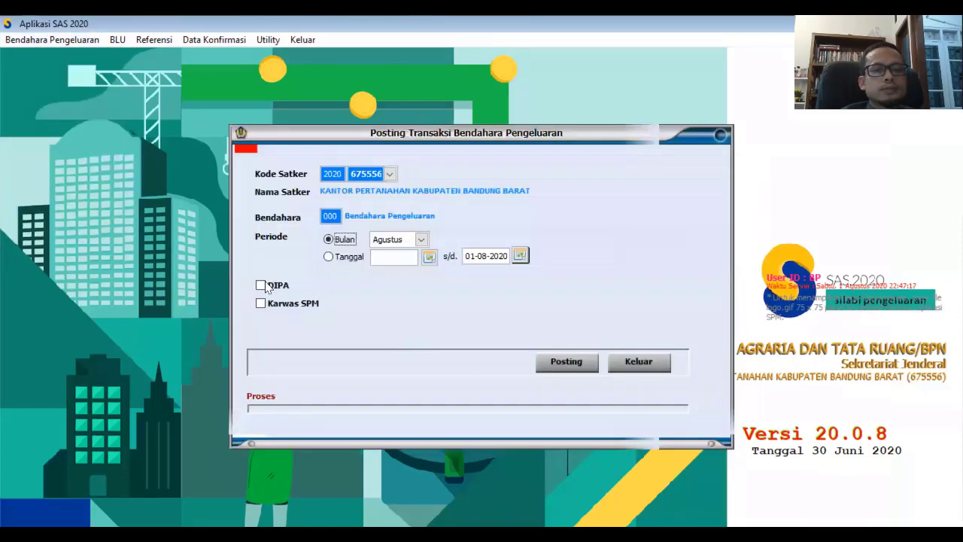
{"action": "left_click", "coordinate": [263, 286]}
{"action": "left_click", "coordinate": [262, 304]}
{"action": "left_click", "coordinate": [574, 365]}
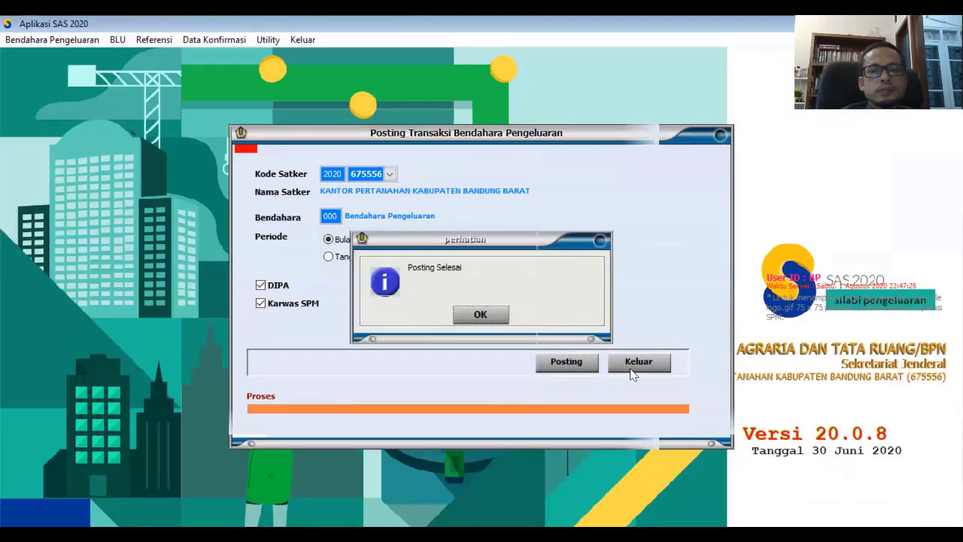
{"action": "left_click", "coordinate": [479, 314]}
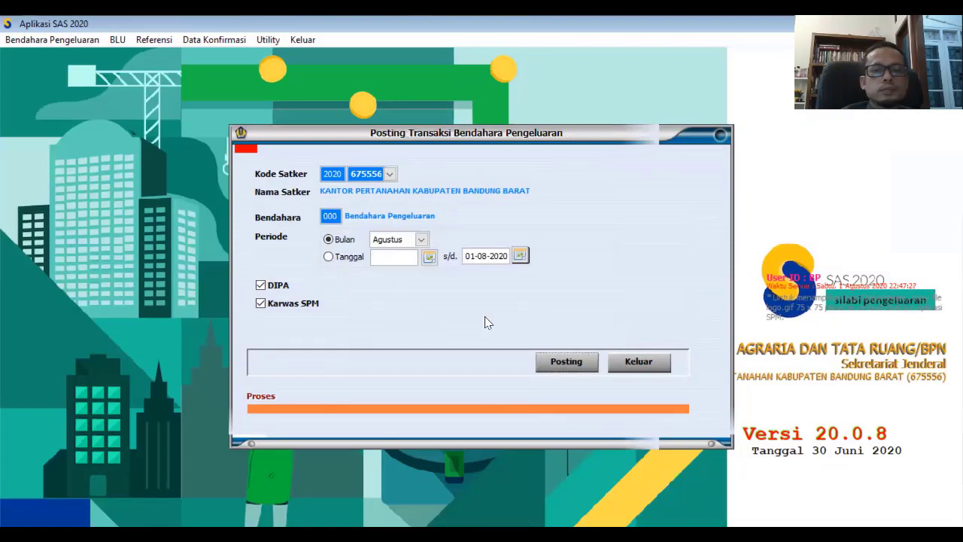
{"action": "left_click", "coordinate": [638, 362]}
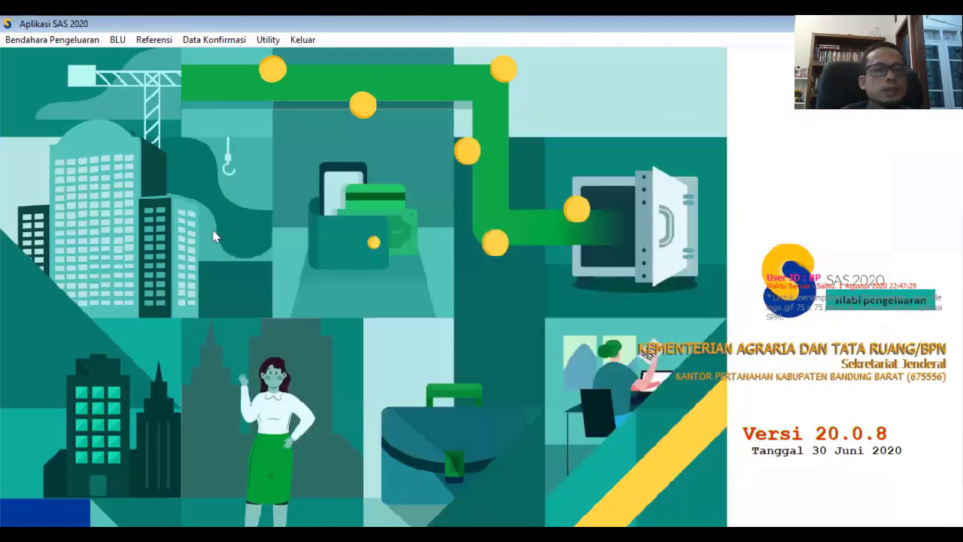
Preview the August Buku Kas Umum, check the SPM GU KKP entries dated 27-08-2020, and close the preview.
{"action": "left_click", "coordinate": [29, 41]}
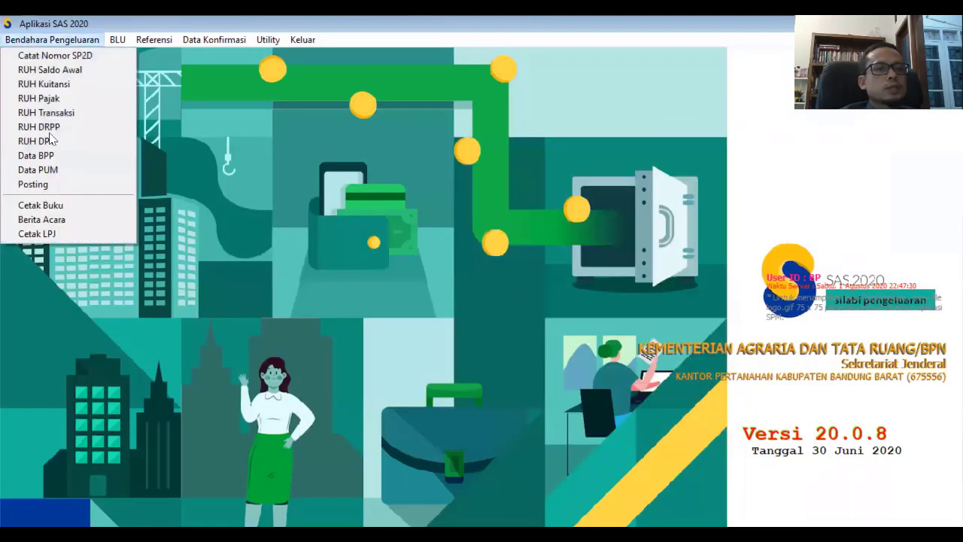
{"action": "left_click", "coordinate": [62, 205]}
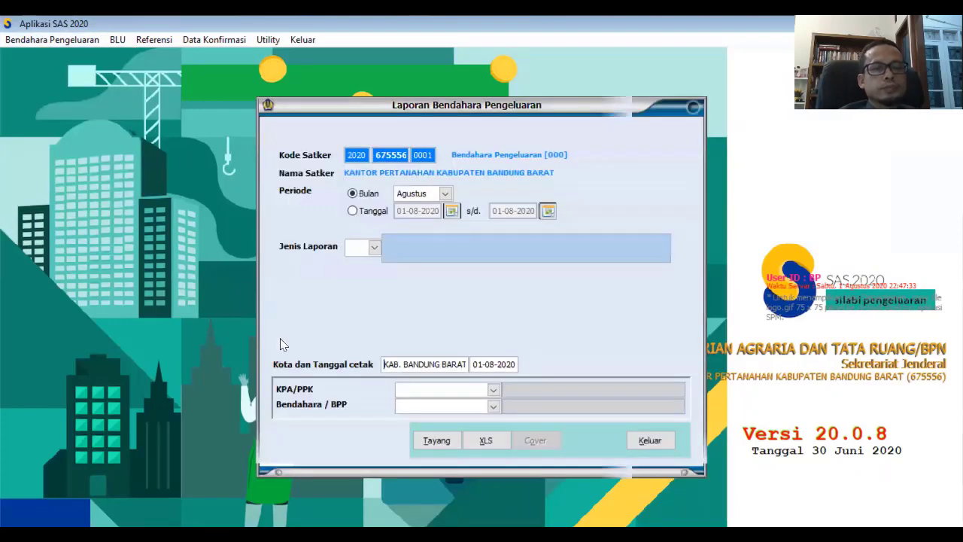
{"action": "left_click", "coordinate": [374, 248]}
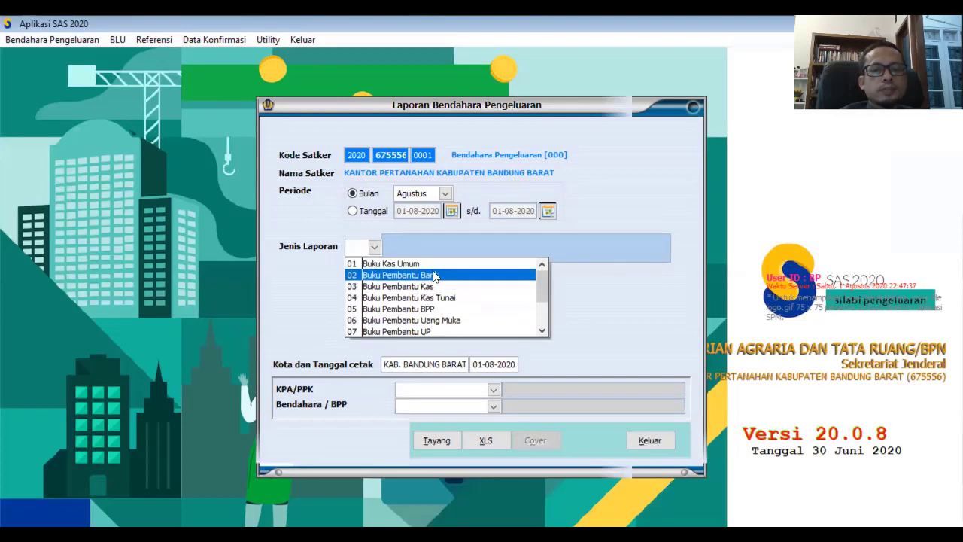
{"action": "left_click", "coordinate": [430, 264]}
{"action": "left_click", "coordinate": [439, 440]}
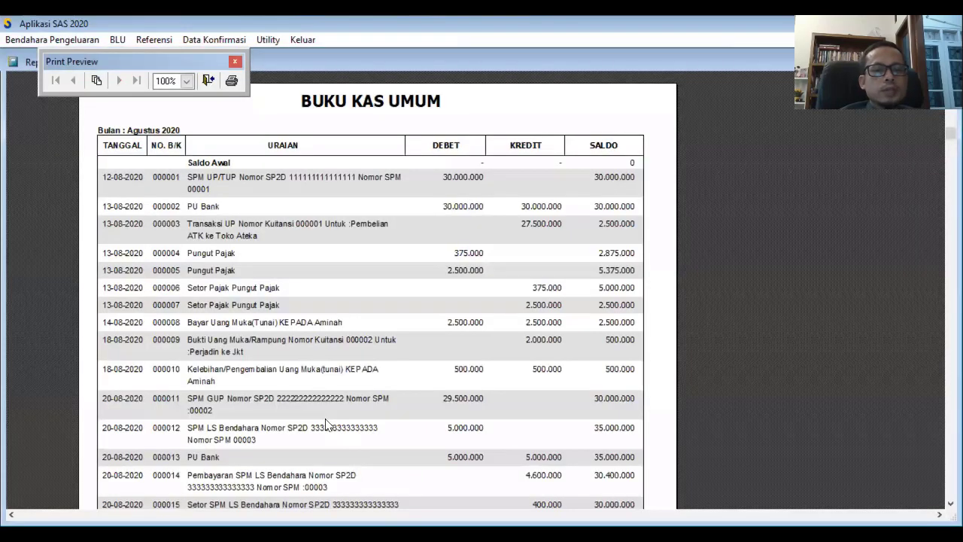
{"action": "scroll", "coordinate": [325, 423], "scroll_direction": "down", "scroll_amount": 6}
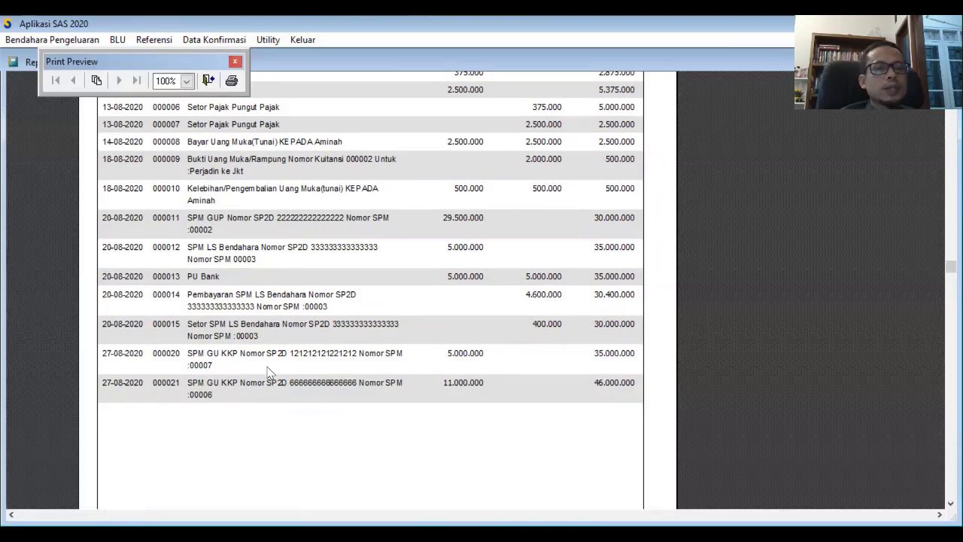
{"action": "left_click", "coordinate": [207, 81]}
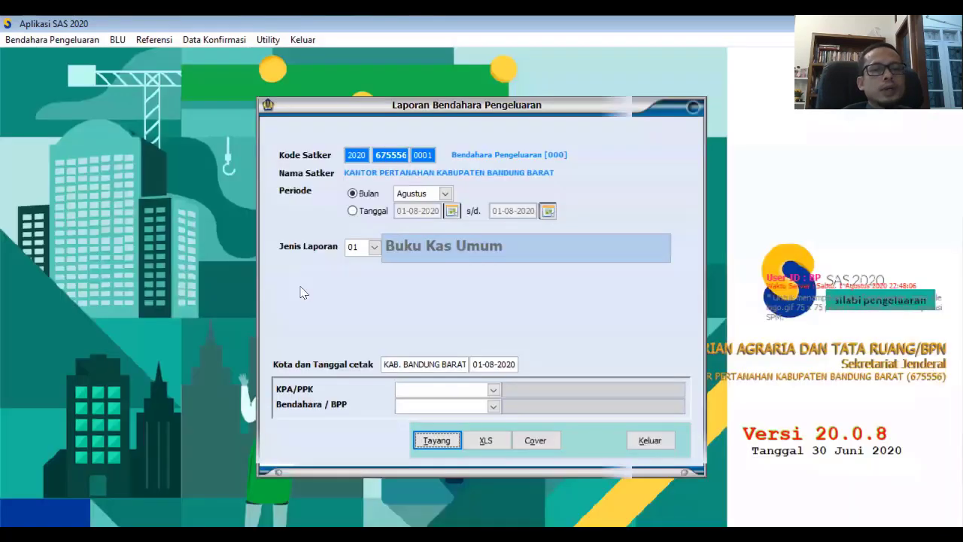
Preview the August Buku Pembantu Bank, check its SPM GU KKP entries, and close the preview.
{"action": "left_click", "coordinate": [375, 248]}
{"action": "left_click", "coordinate": [415, 275]}
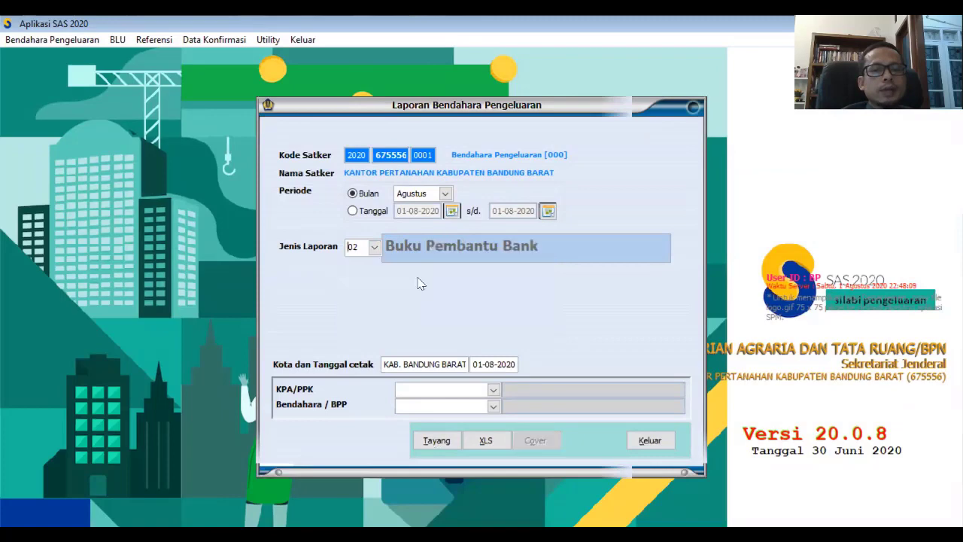
{"action": "left_click", "coordinate": [434, 442]}
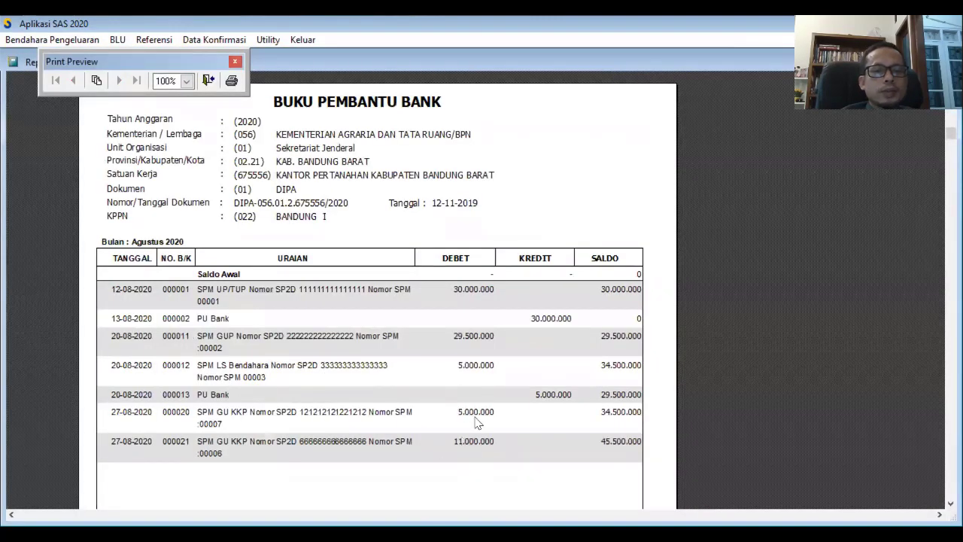
{"action": "left_click", "coordinate": [209, 80]}
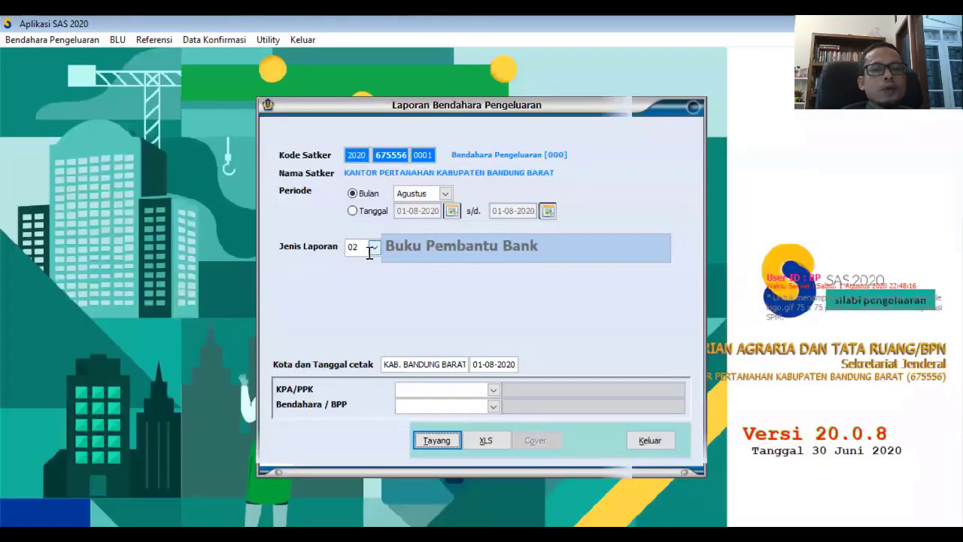
Preview the August Buku Pembantu UP to check its SPM GU KKP entries, and leave the treasurer report form.
{"action": "left_click", "coordinate": [373, 249]}
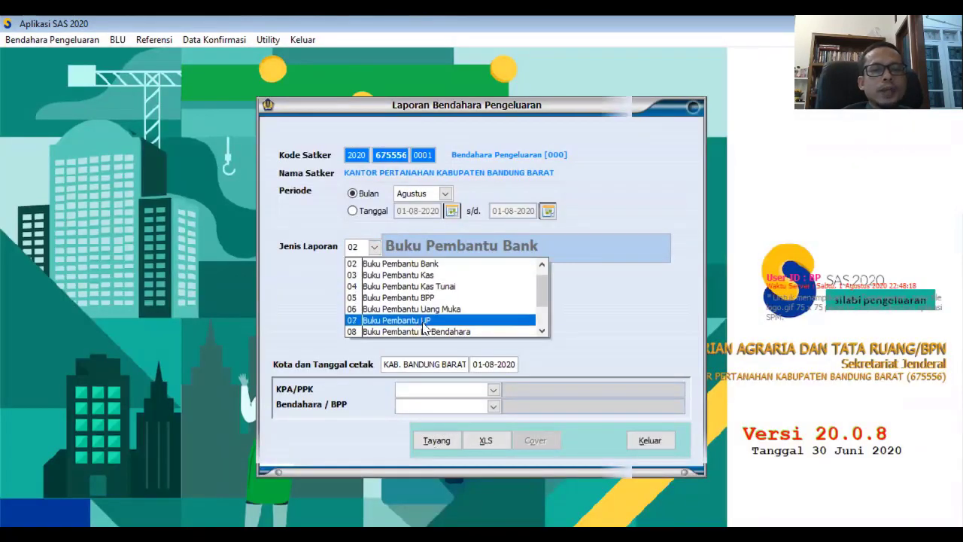
{"action": "left_click", "coordinate": [425, 323]}
{"action": "left_click", "coordinate": [433, 442]}
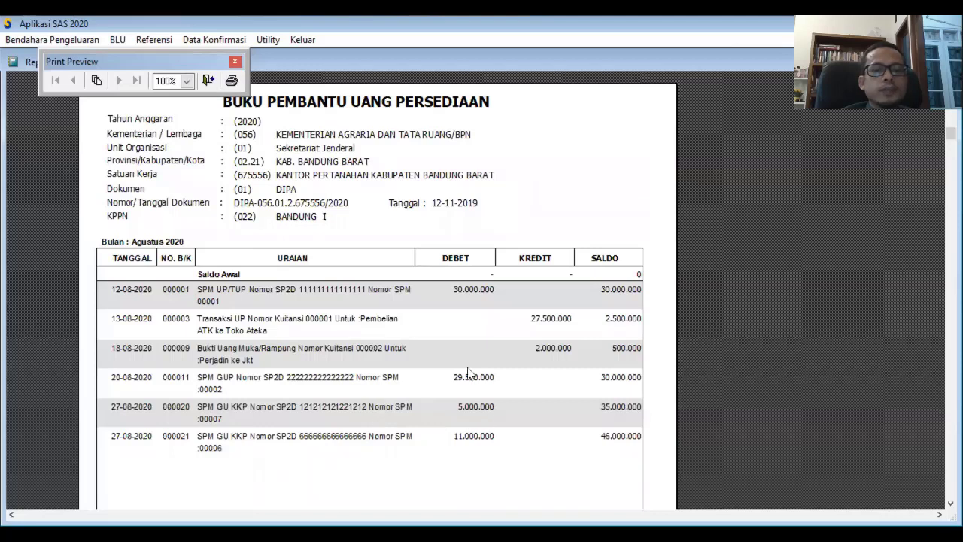
{"action": "left_click", "coordinate": [208, 81]}
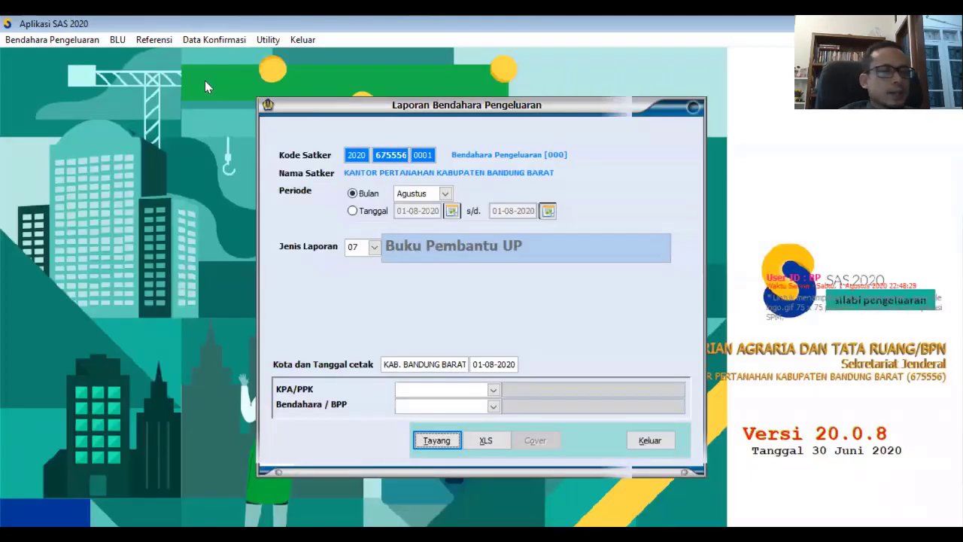
{"action": "left_click", "coordinate": [656, 440]}
Start recording a new treasurer transaction of type 61, Pembayaran KKP (Transfer).
{"action": "left_click", "coordinate": [27, 44]}
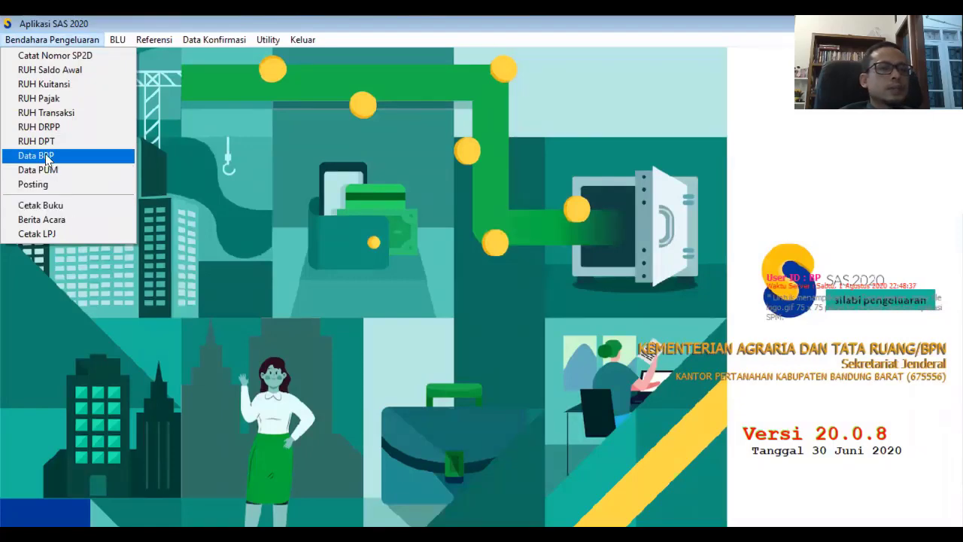
{"action": "left_click", "coordinate": [54, 114]}
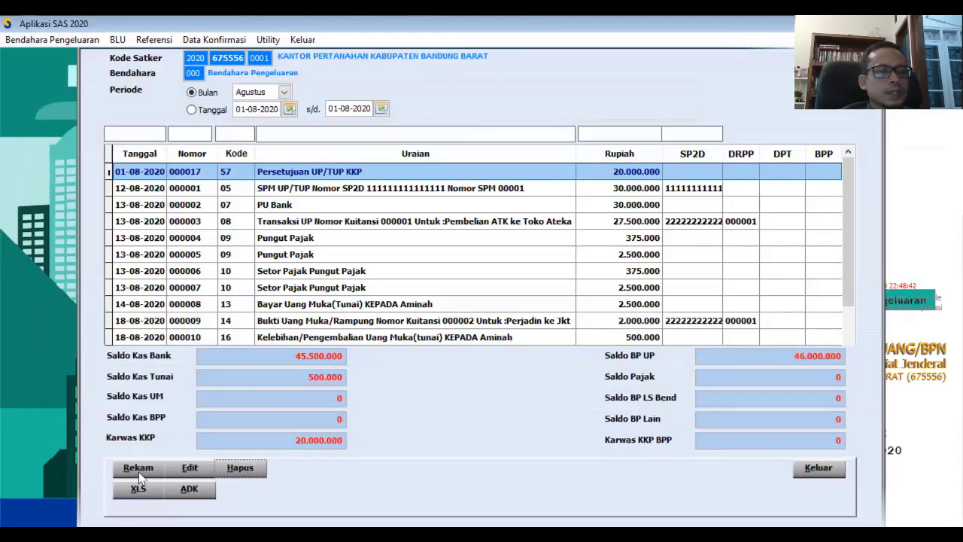
{"action": "left_click", "coordinate": [139, 472]}
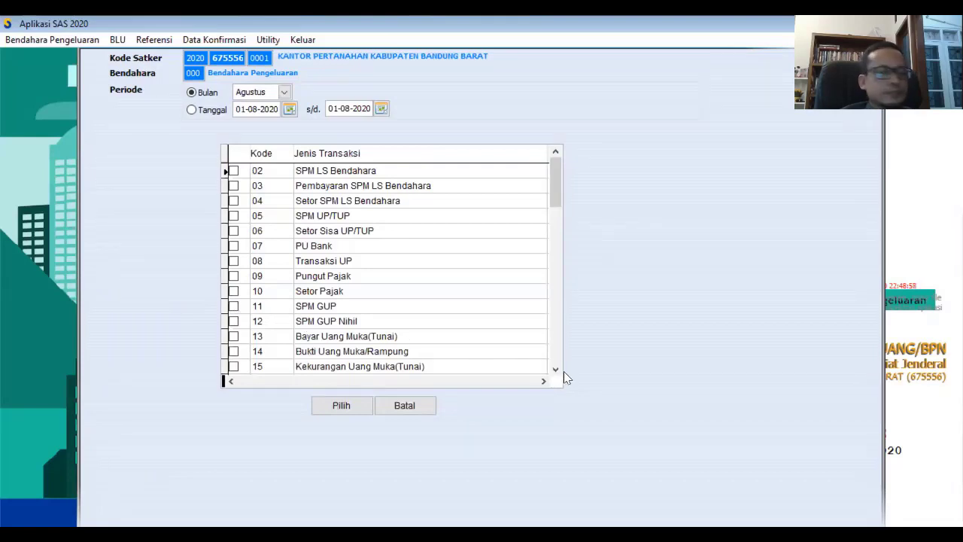
{"action": "left_click_drag", "start_coordinate": [555, 371], "coordinate": [555, 372]}
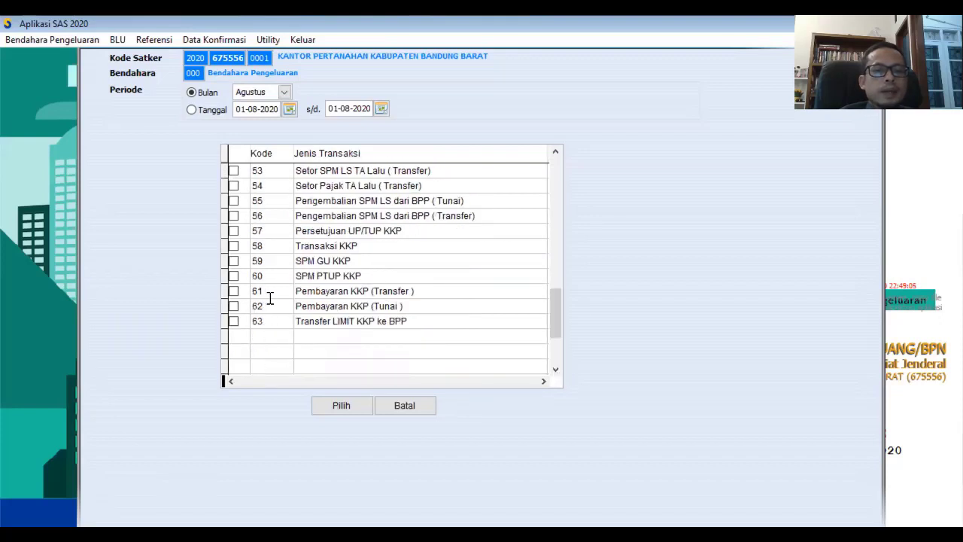
{"action": "left_click", "coordinate": [233, 292]}
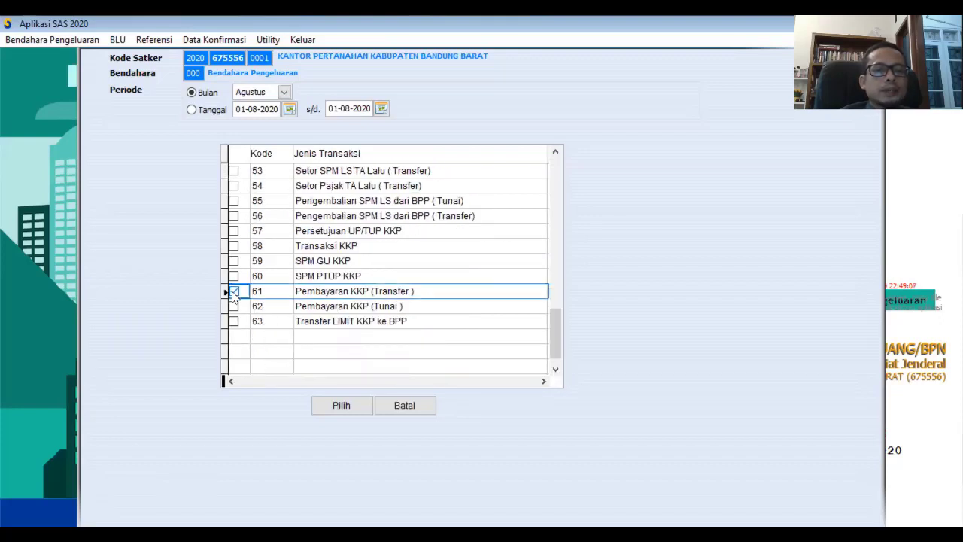
{"action": "left_click", "coordinate": [336, 406]}
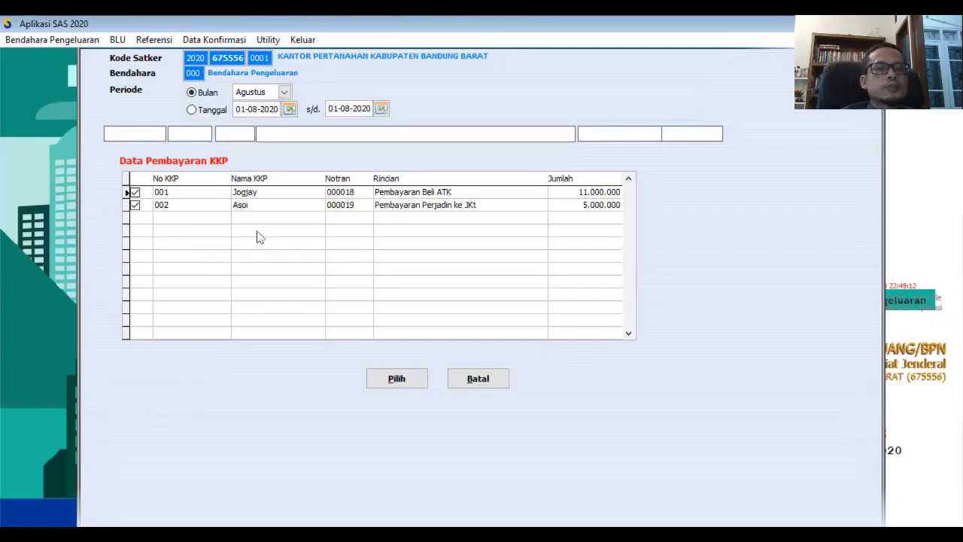
Select only the Pembayaran Beli ATK entry for the KKP payment, set its book date to 27-08-2020 and save it.
{"action": "left_click", "coordinate": [394, 385]}
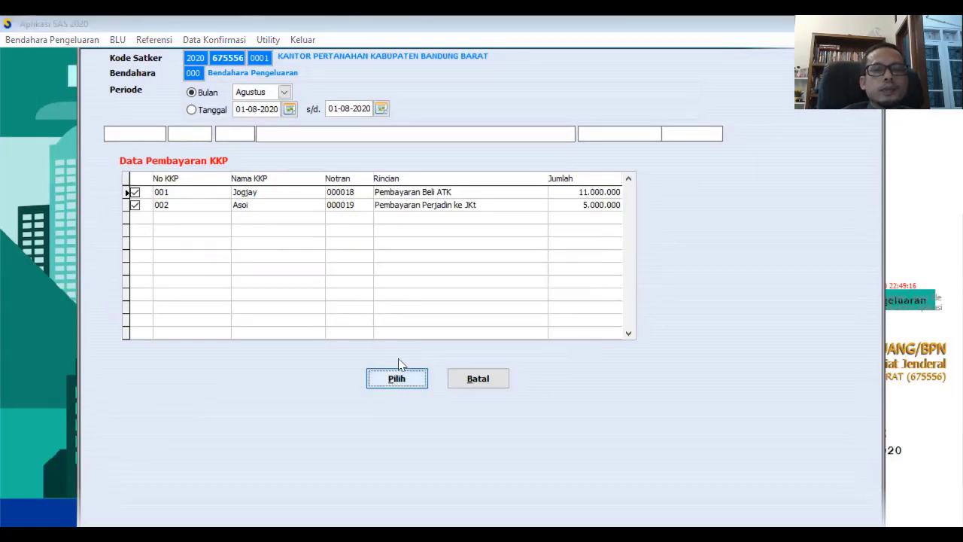
{"action": "left_click", "coordinate": [134, 201]}
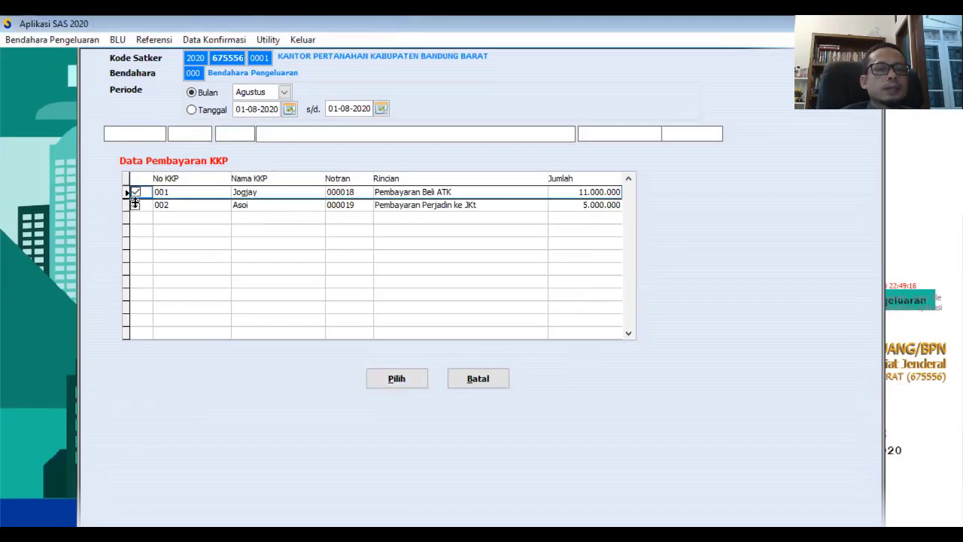
{"action": "left_click", "coordinate": [135, 204]}
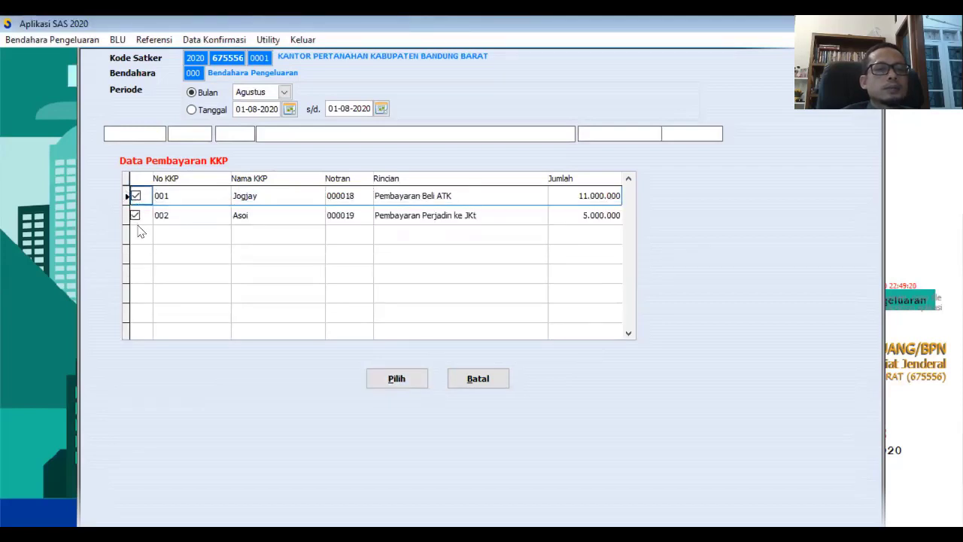
{"action": "left_click", "coordinate": [136, 216]}
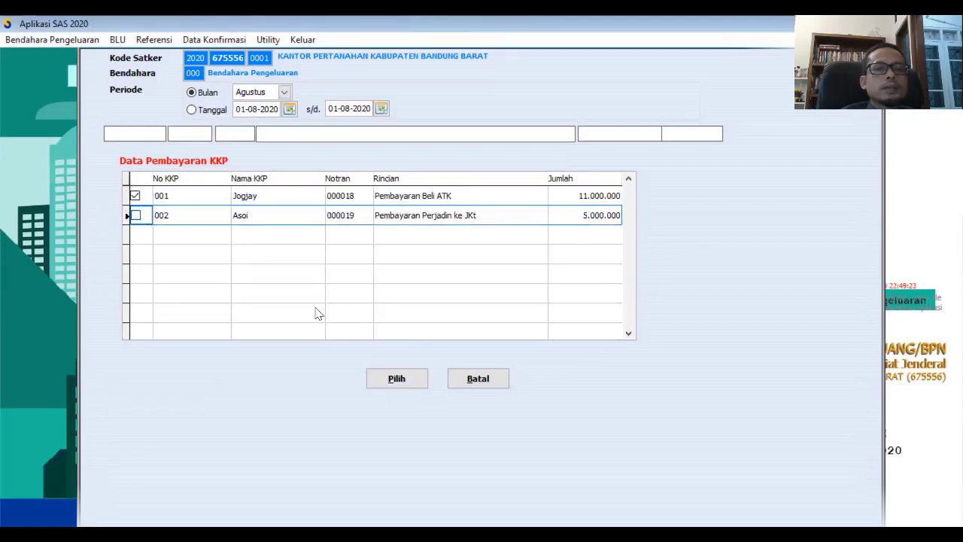
{"action": "left_click", "coordinate": [396, 375]}
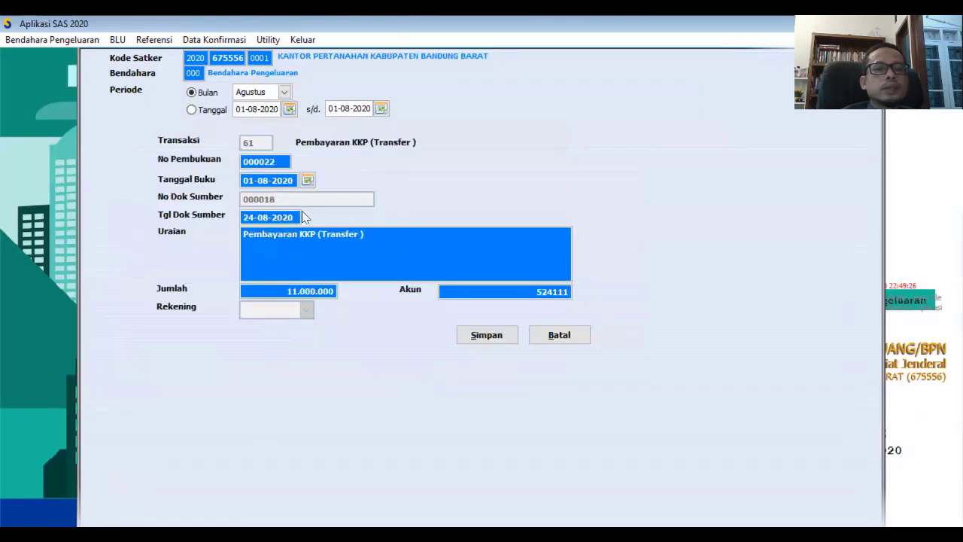
{"action": "left_click", "coordinate": [307, 180]}
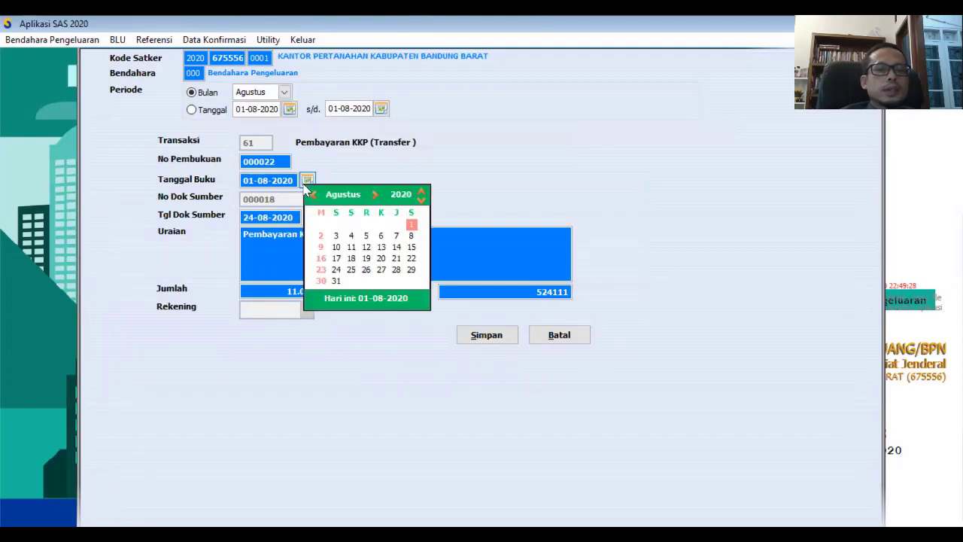
{"action": "left_click", "coordinate": [381, 270]}
{"action": "left_click", "coordinate": [476, 337]}
{"action": "left_click", "coordinate": [467, 315]}
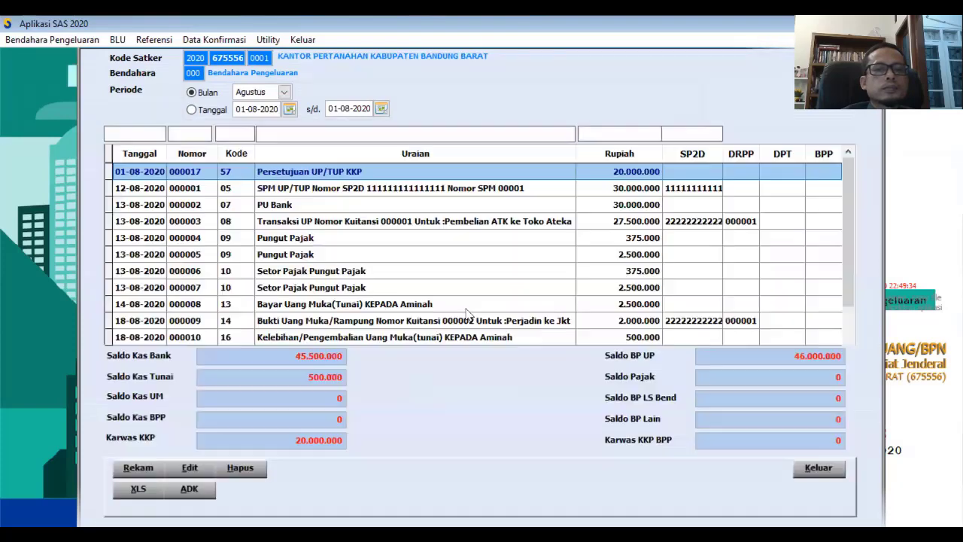
Record the Pembayaran KKP (Transfer) transaction for Pembayaran Perjadin ke JKt with book date 27-08-2020, and leave the transaction form.
{"action": "left_click", "coordinate": [138, 467]}
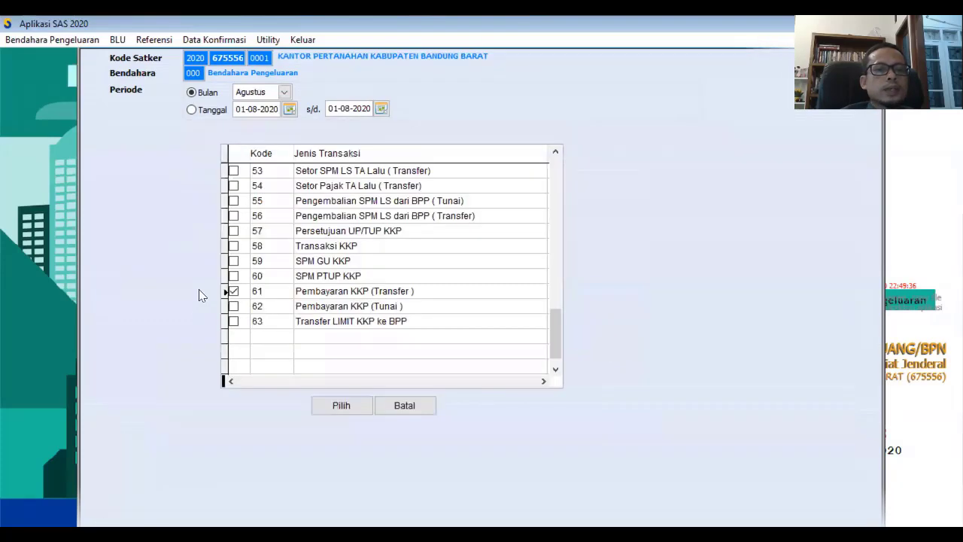
{"action": "left_click", "coordinate": [340, 406]}
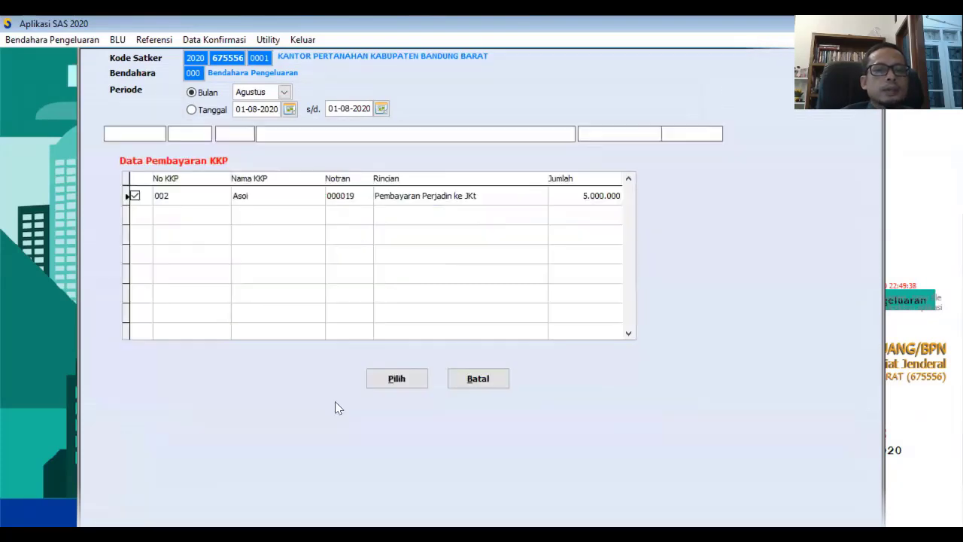
{"action": "left_click", "coordinate": [386, 376]}
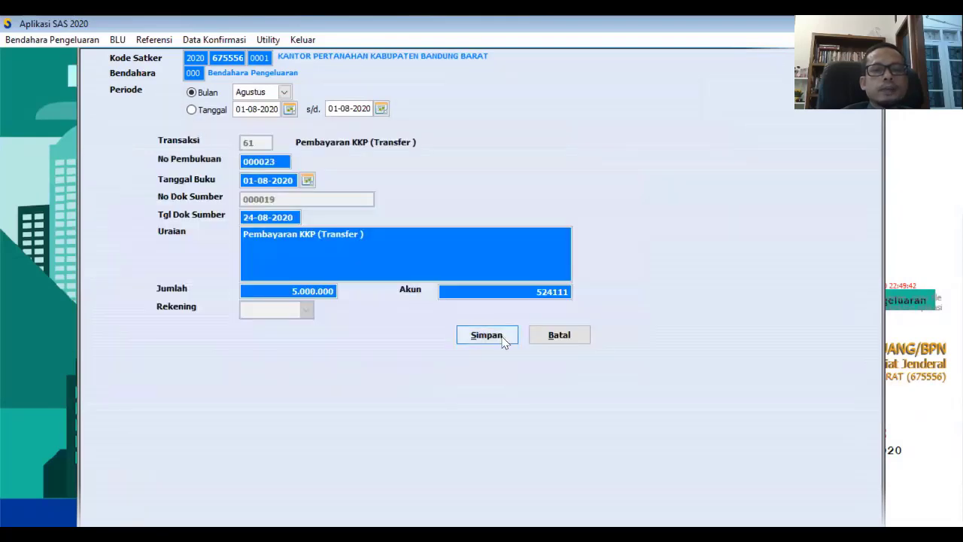
{"action": "left_click", "coordinate": [502, 335]}
{"action": "left_click", "coordinate": [480, 315]}
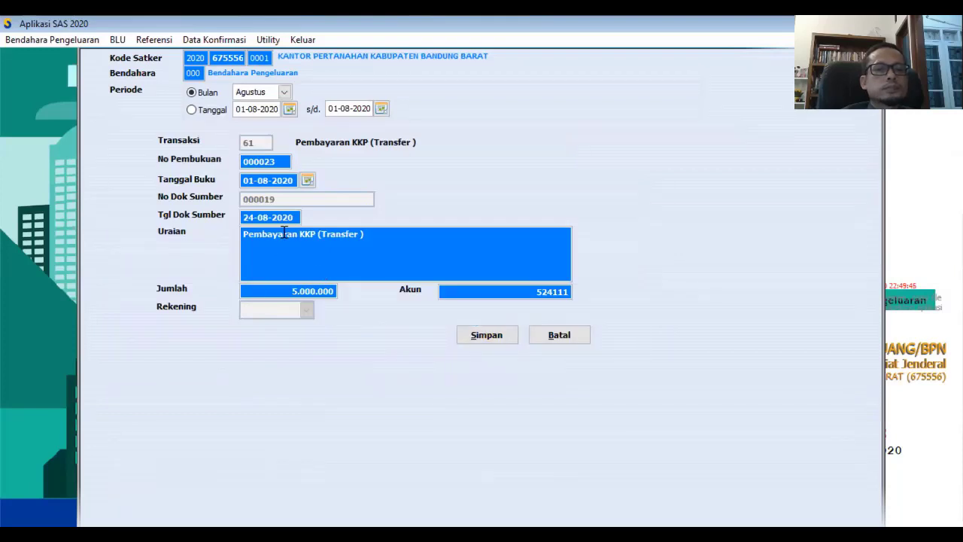
{"action": "left_click", "coordinate": [308, 180]}
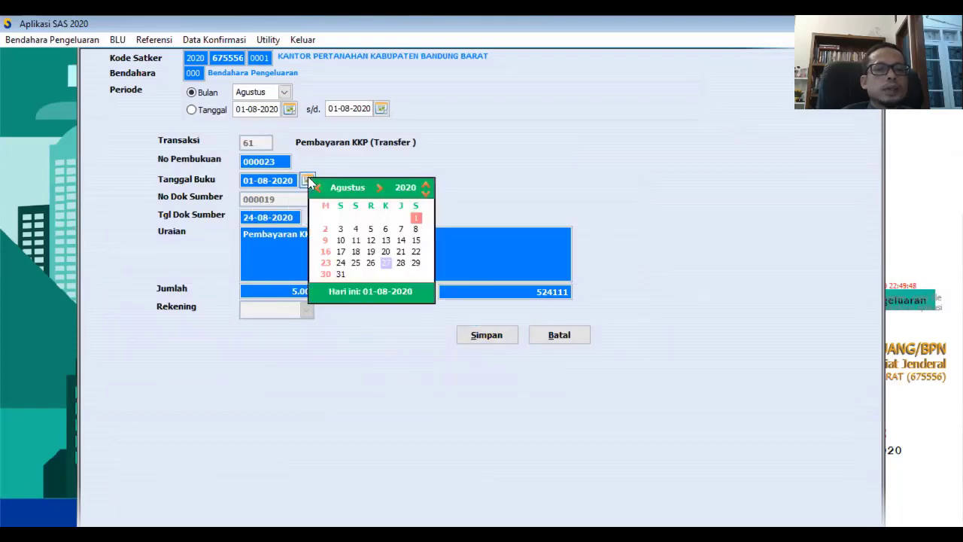
{"action": "left_click", "coordinate": [386, 262]}
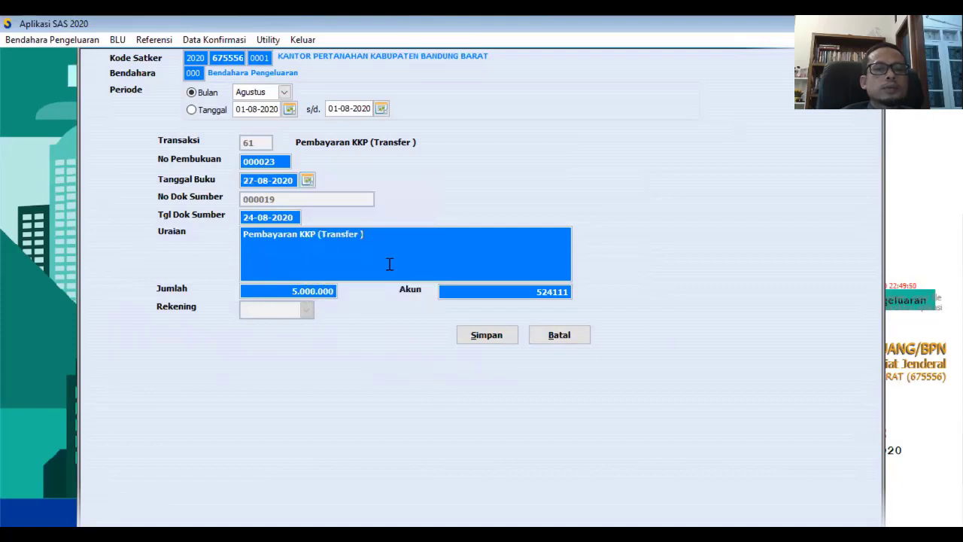
{"action": "left_click", "coordinate": [474, 340]}
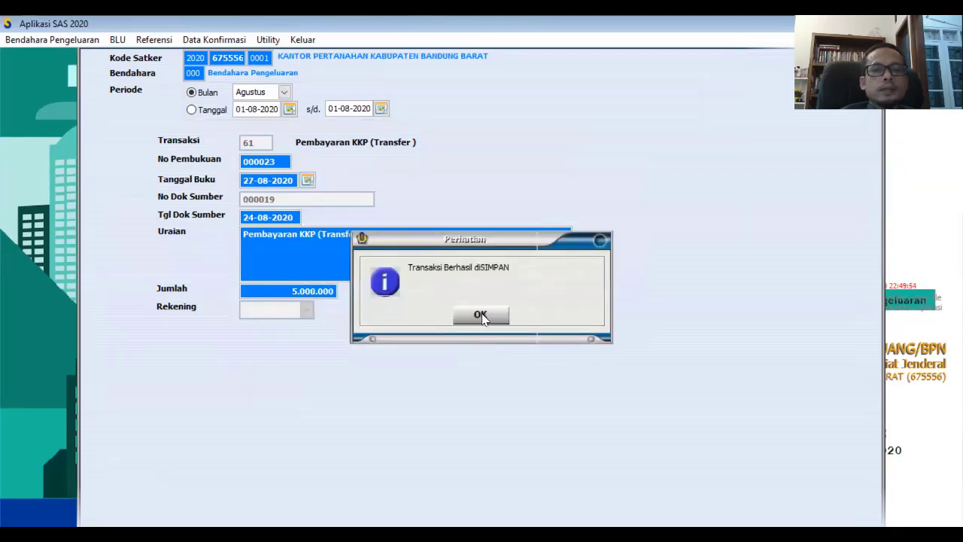
{"action": "left_click", "coordinate": [483, 314]}
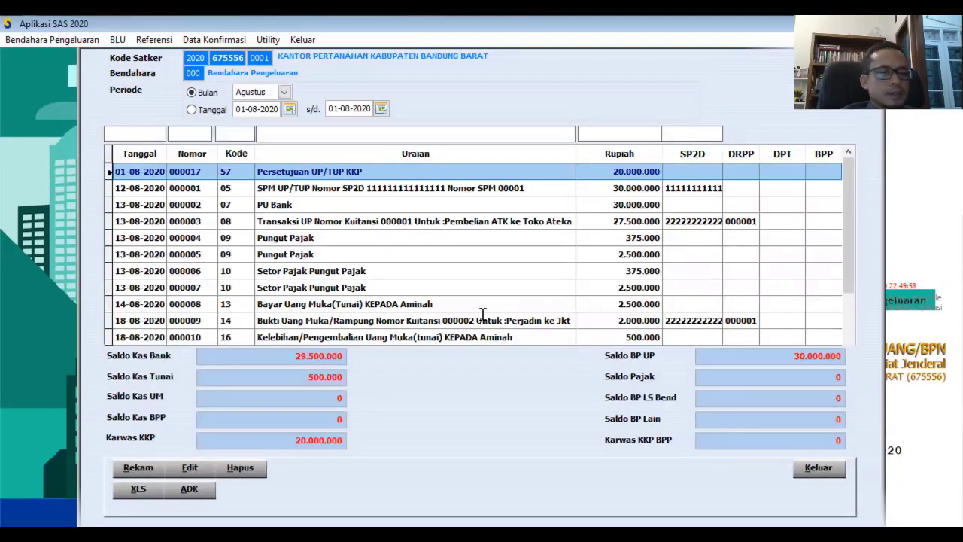
{"action": "left_click", "coordinate": [810, 470]}
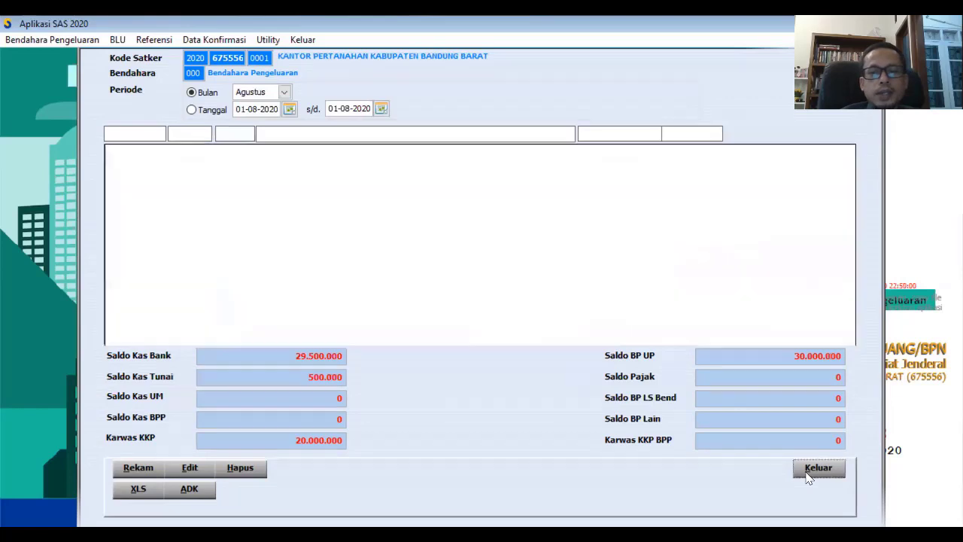
Post the treasurer's August transactions with DIPA and Karwas SPM included, and leave the posting form.
{"action": "left_click", "coordinate": [35, 41]}
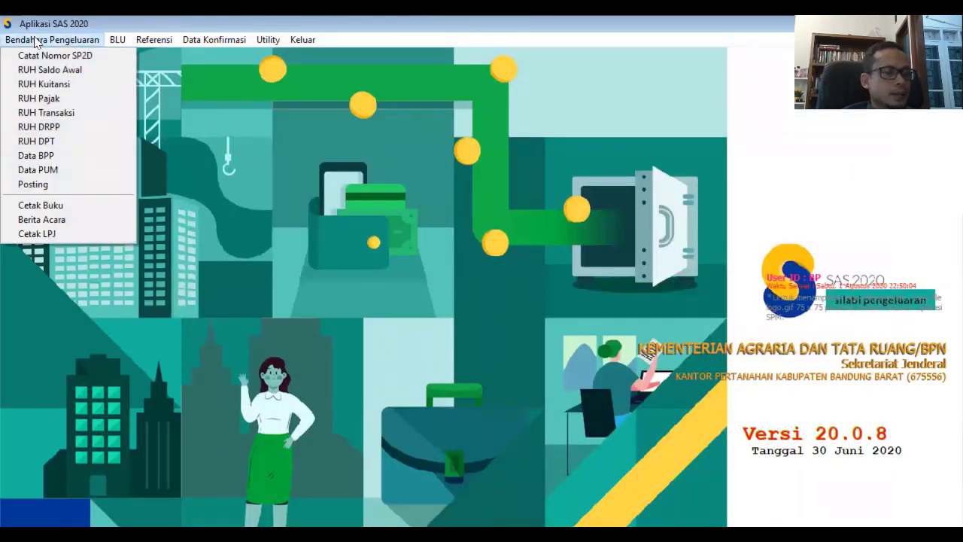
{"action": "left_click", "coordinate": [56, 184]}
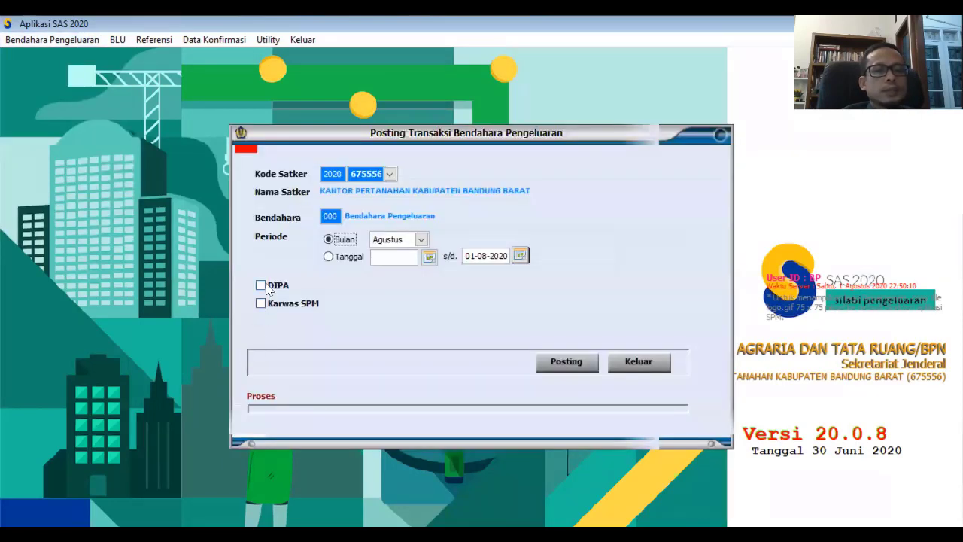
{"action": "left_click", "coordinate": [261, 286]}
{"action": "left_click", "coordinate": [261, 303]}
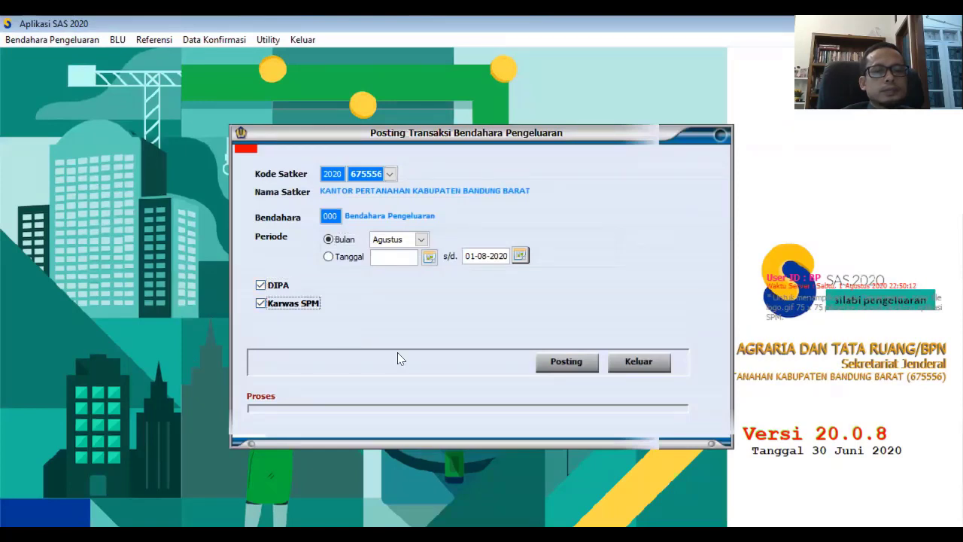
{"action": "left_click", "coordinate": [538, 362]}
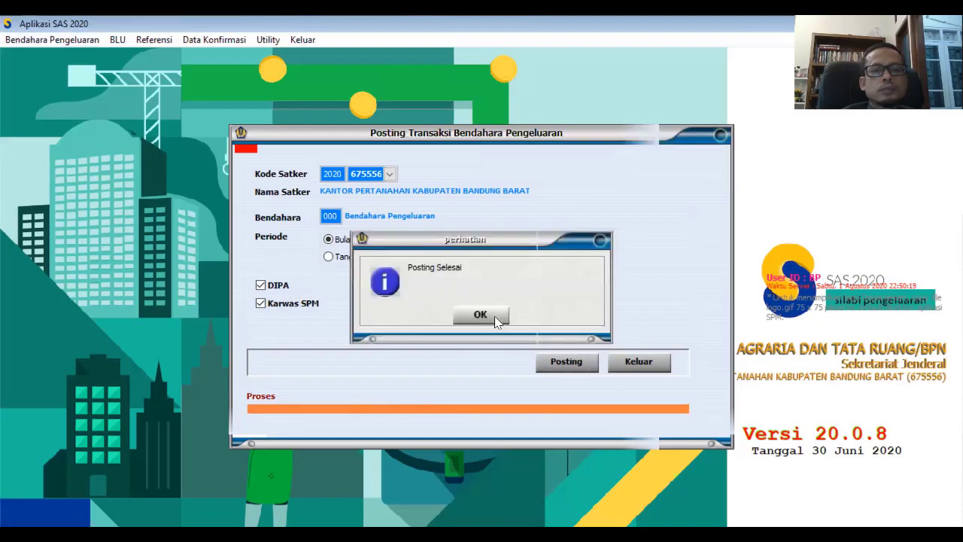
{"action": "left_click", "coordinate": [474, 314]}
{"action": "left_click", "coordinate": [634, 361]}
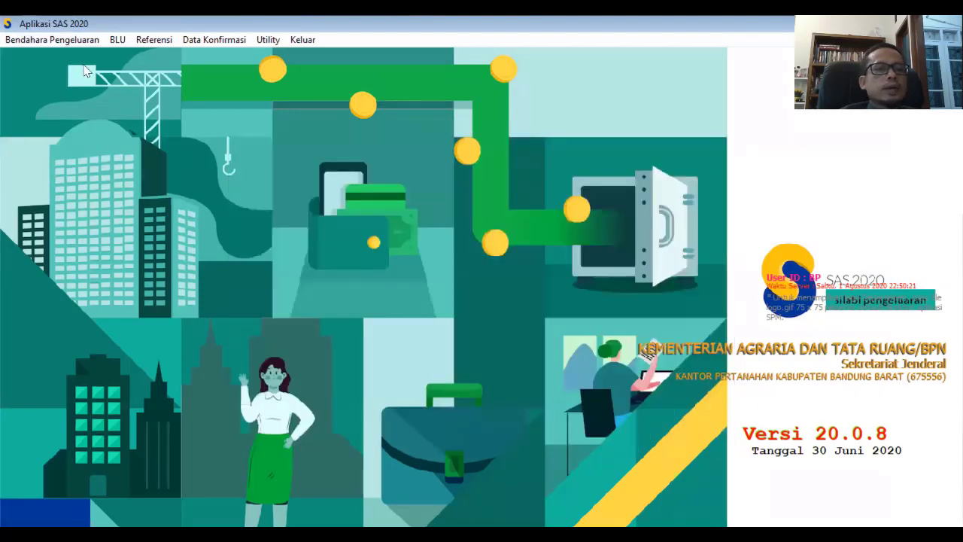
Preview the August Buku Kas Umum report and check its SPM GU KKP and Pembayaran KKP (Transfer) entries.
{"action": "left_click", "coordinate": [57, 41]}
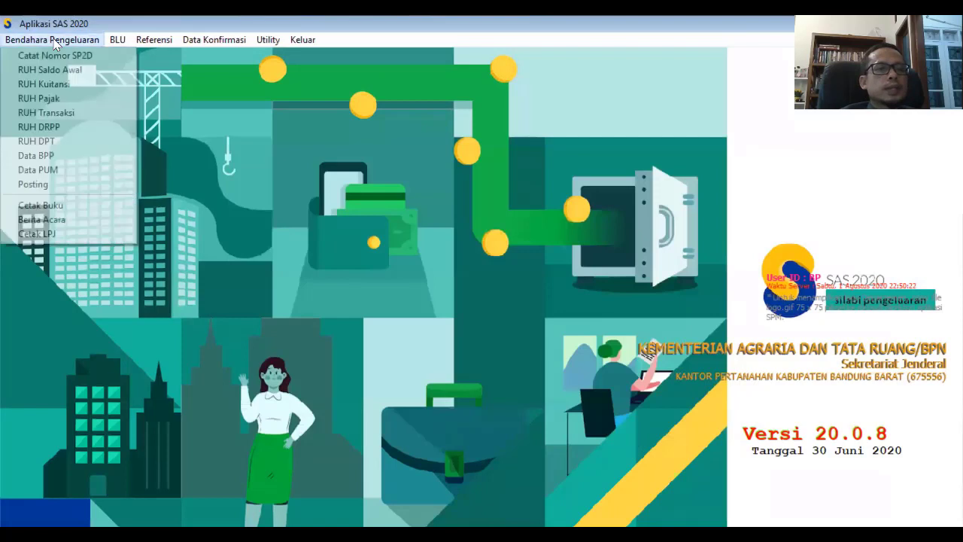
{"action": "left_click", "coordinate": [67, 208]}
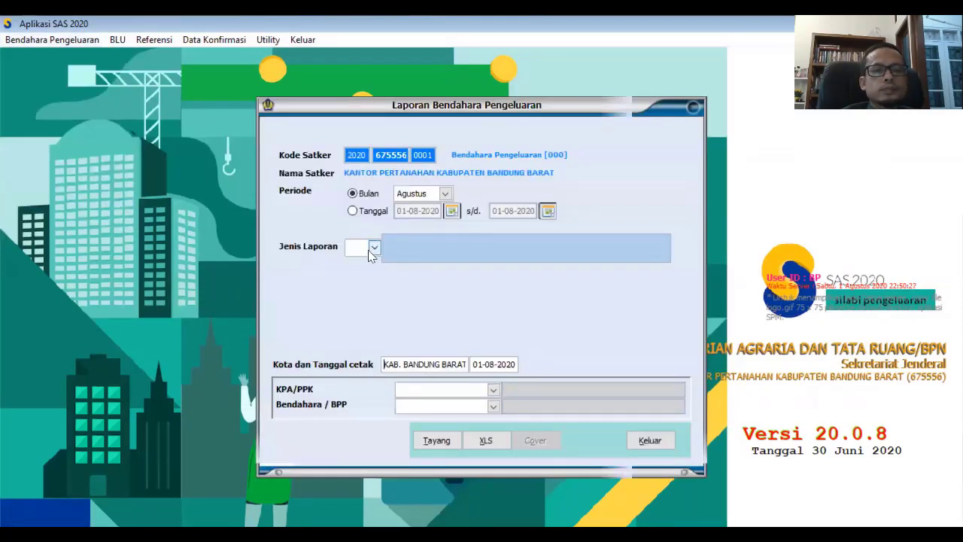
{"action": "left_click", "coordinate": [374, 248]}
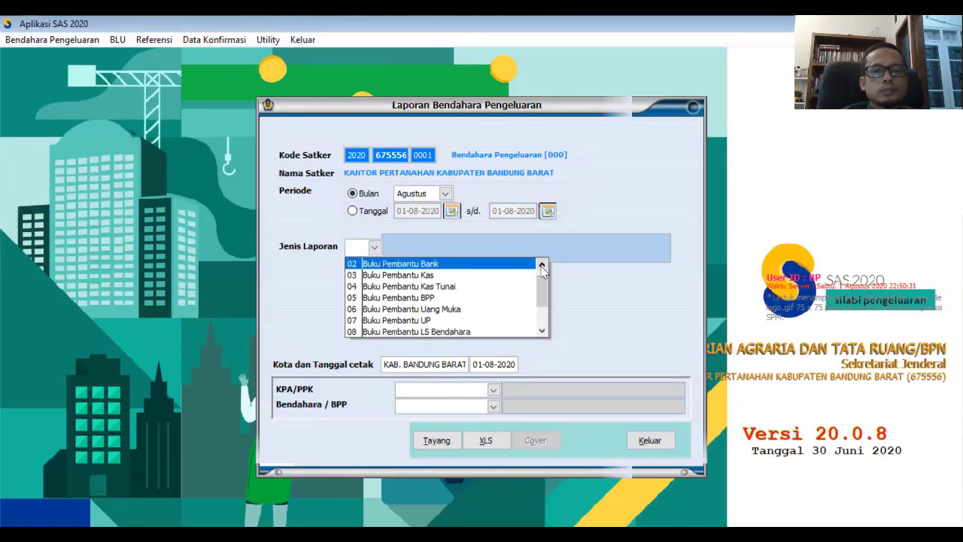
{"action": "left_click", "coordinate": [542, 267]}
{"action": "left_click", "coordinate": [445, 264]}
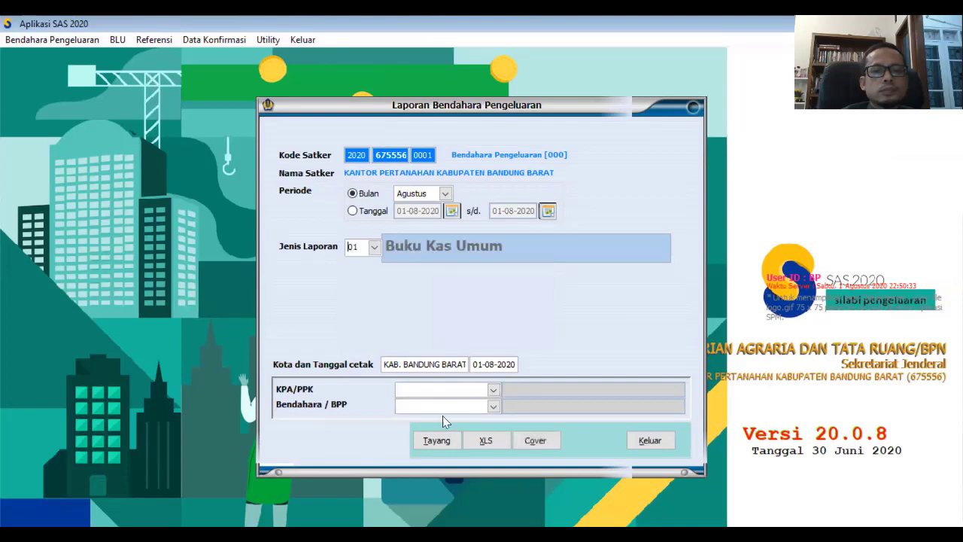
{"action": "left_click", "coordinate": [436, 440]}
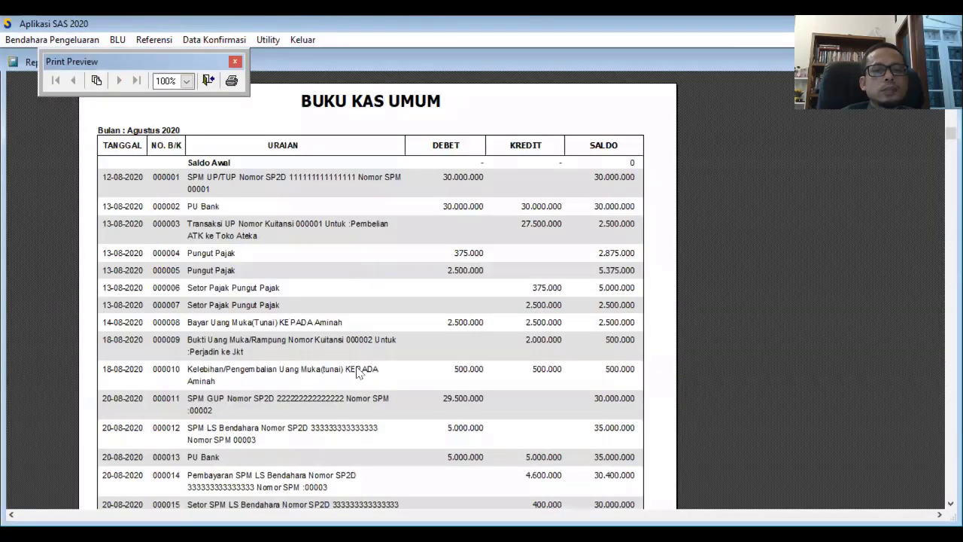
{"action": "scroll", "coordinate": [322, 369], "scroll_direction": "down", "scroll_amount": 1}
{"action": "scroll", "coordinate": [370, 290], "scroll_direction": "down", "scroll_amount": 6}
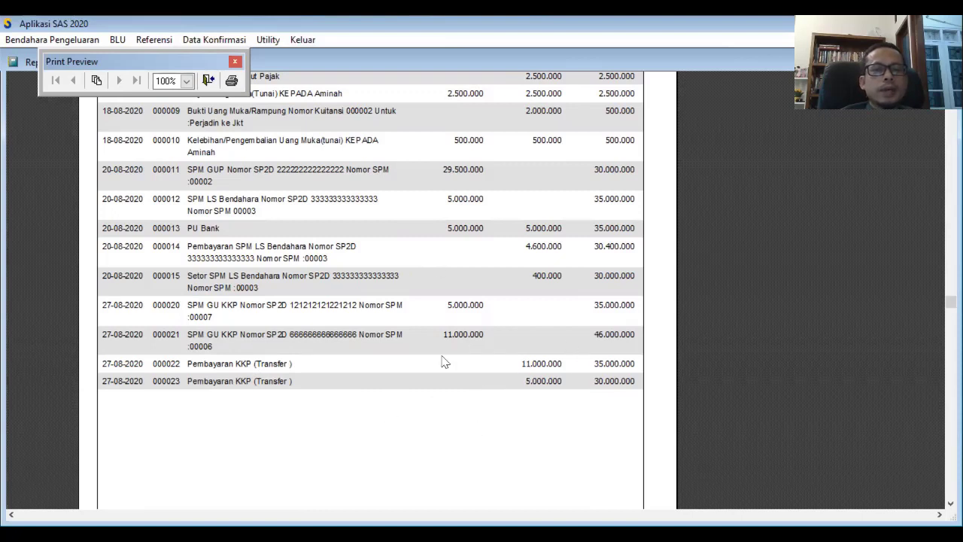
{"action": "left_click", "coordinate": [207, 79]}
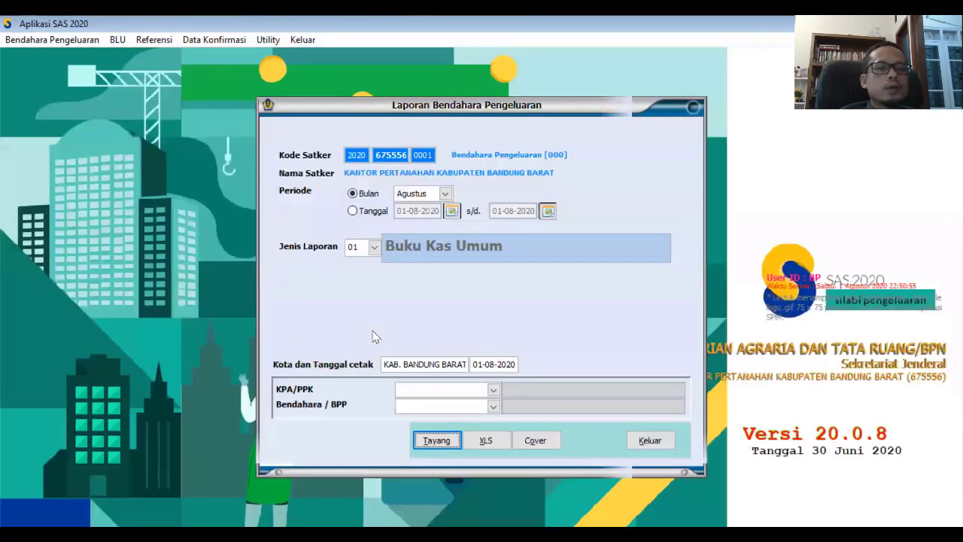
Preview the August Buku Pembantu Bank report to check its KKP entries, and close the preview.
{"action": "left_click", "coordinate": [374, 247]}
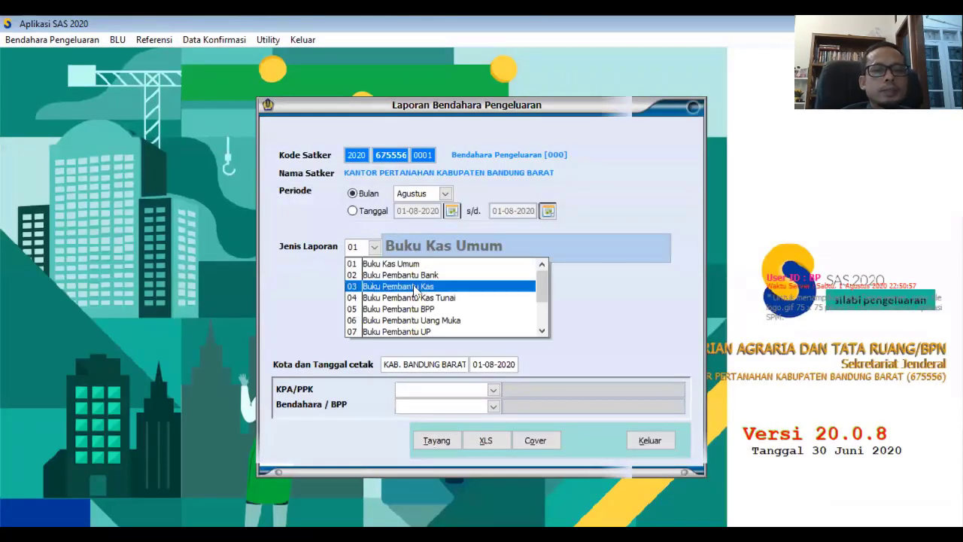
{"action": "left_click", "coordinate": [429, 275]}
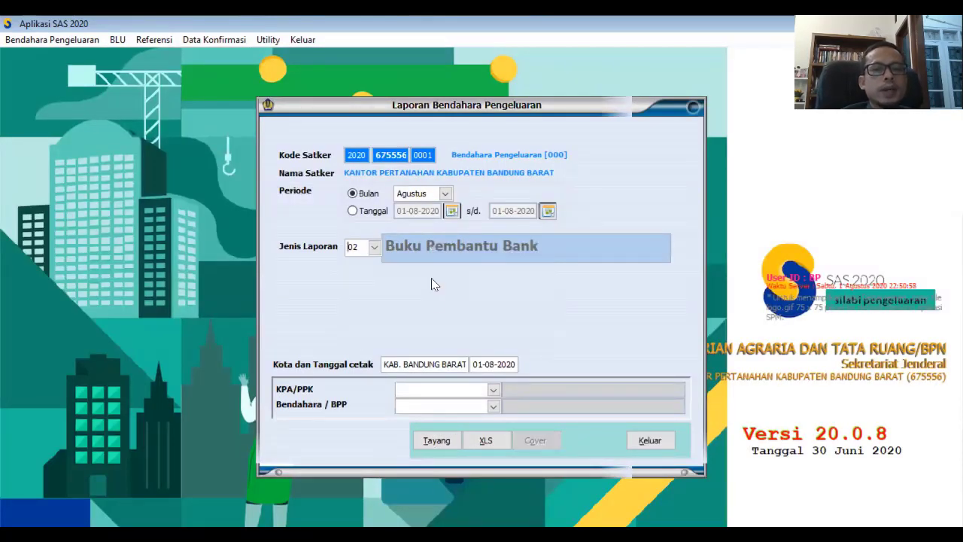
{"action": "left_click", "coordinate": [436, 440]}
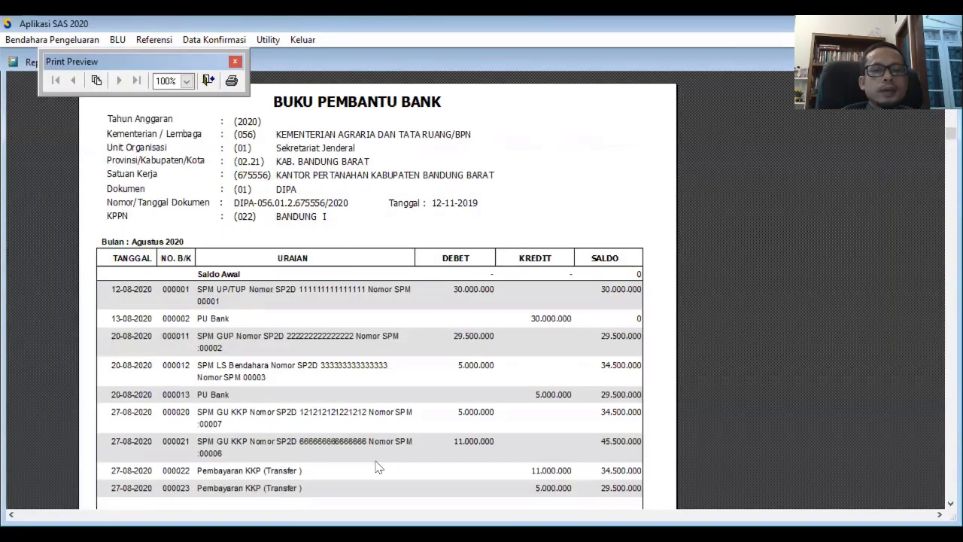
{"action": "scroll", "coordinate": [481, 286], "scroll_direction": "down", "scroll_amount": 1}
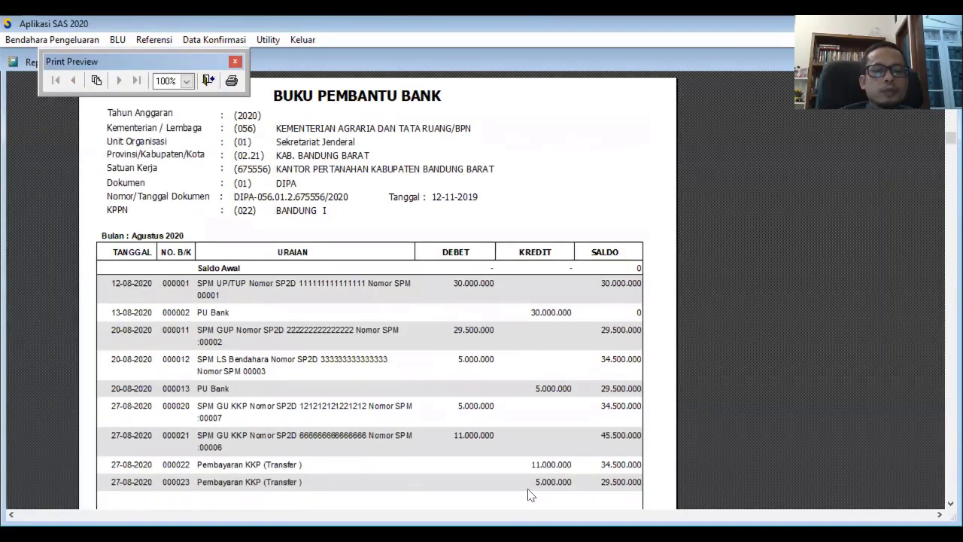
{"action": "left_click", "coordinate": [208, 81]}
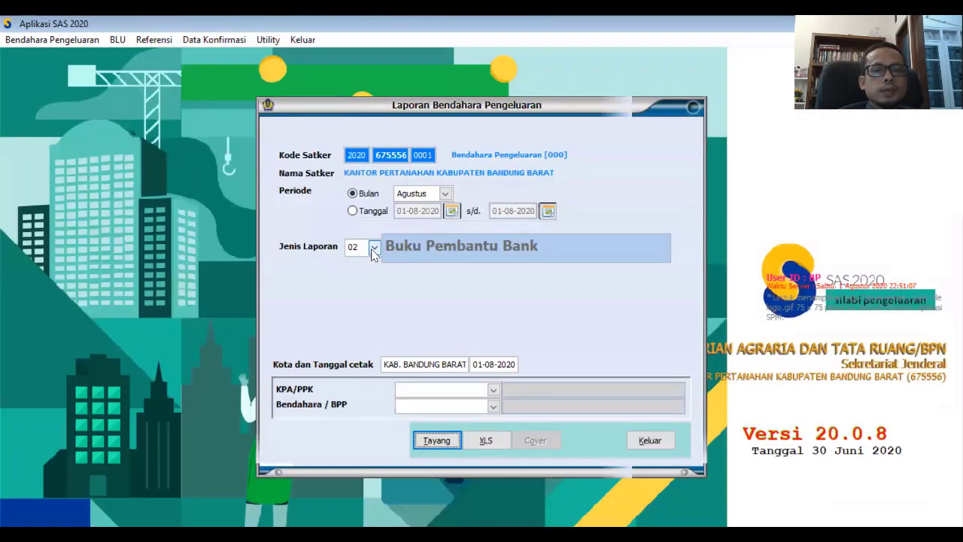
Preview the August Buku Pembantu UP to check its Pembayaran KKP (Transfer) entries, and leave the report form.
{"action": "left_click", "coordinate": [374, 249]}
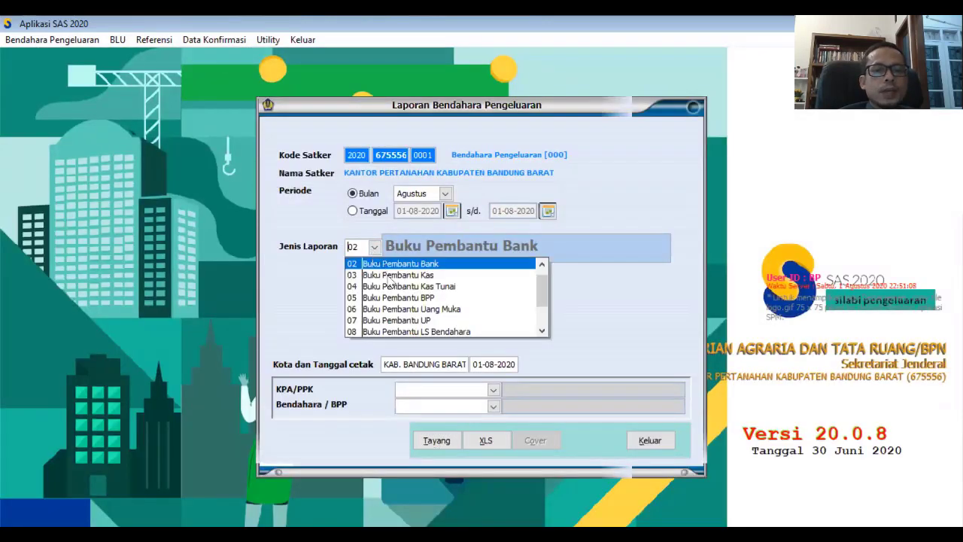
{"action": "left_click", "coordinate": [443, 321]}
{"action": "left_click", "coordinate": [436, 440]}
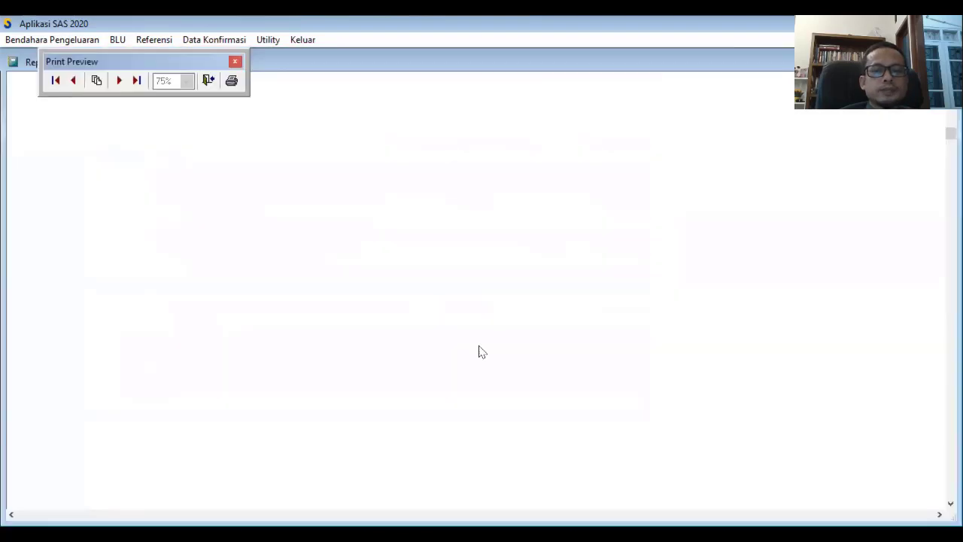
{"action": "scroll", "coordinate": [469, 354], "scroll_direction": "down", "scroll_amount": 3}
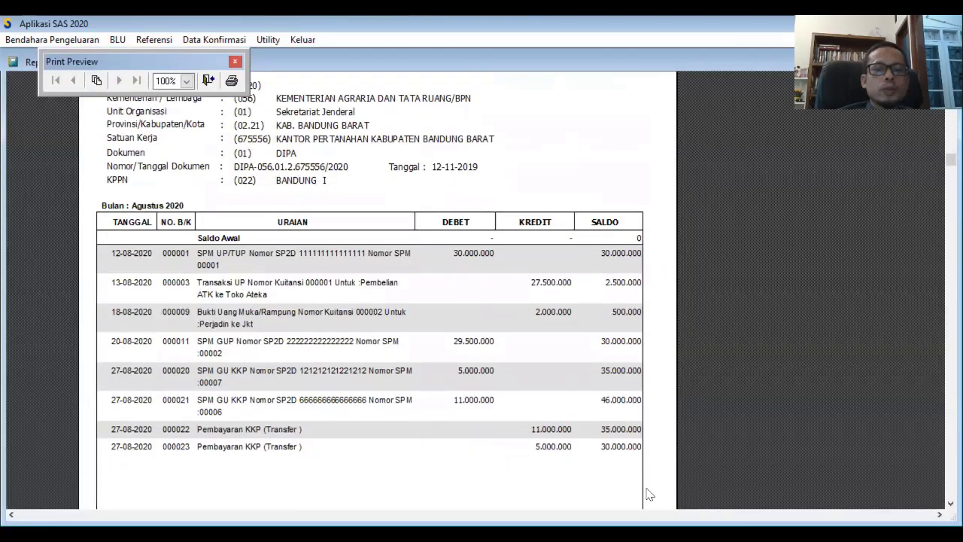
{"action": "left_click", "coordinate": [208, 80]}
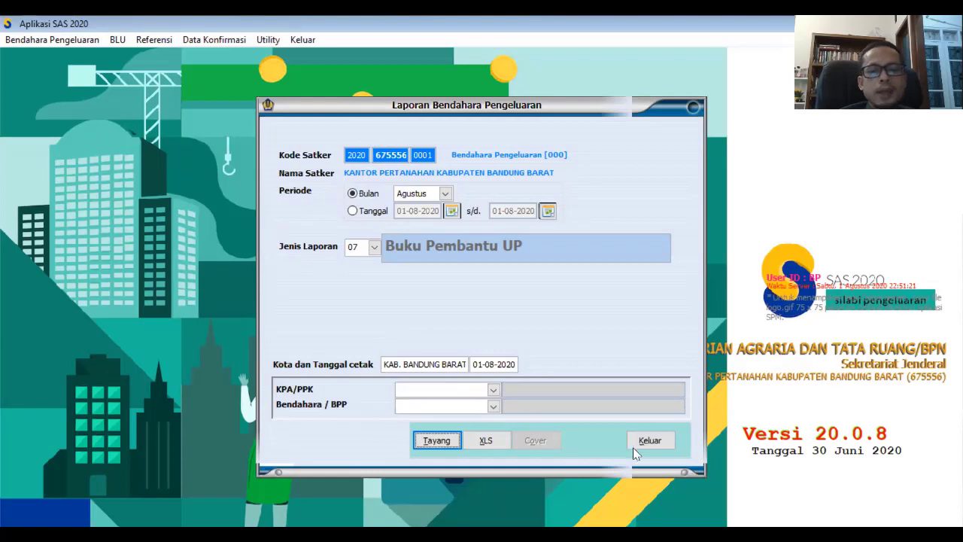
{"action": "left_click", "coordinate": [652, 443]}
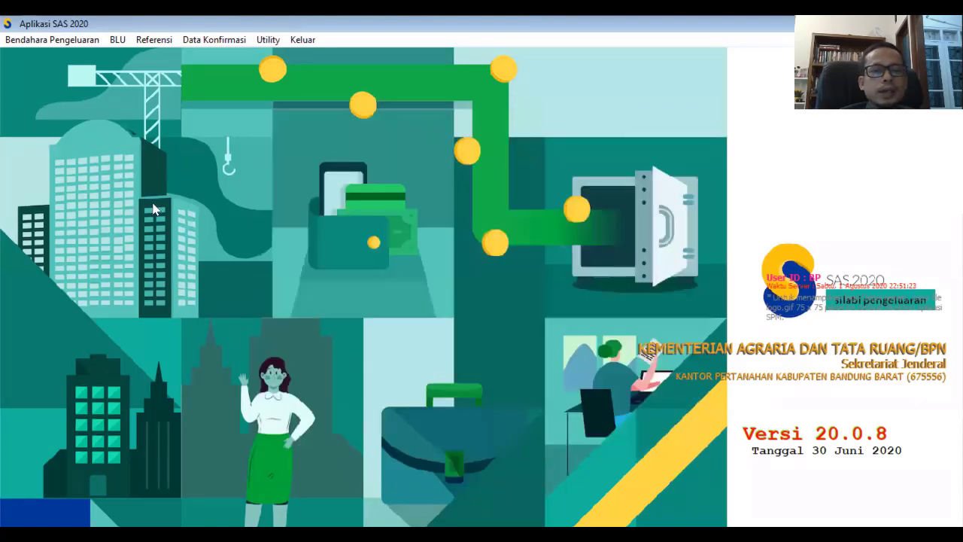
Start a new treasurer Berita Acara of type 3, Pemeriksaan Kas dan Rekonsiliasi Bendahara Pengeluaran.
{"action": "left_click", "coordinate": [15, 42]}
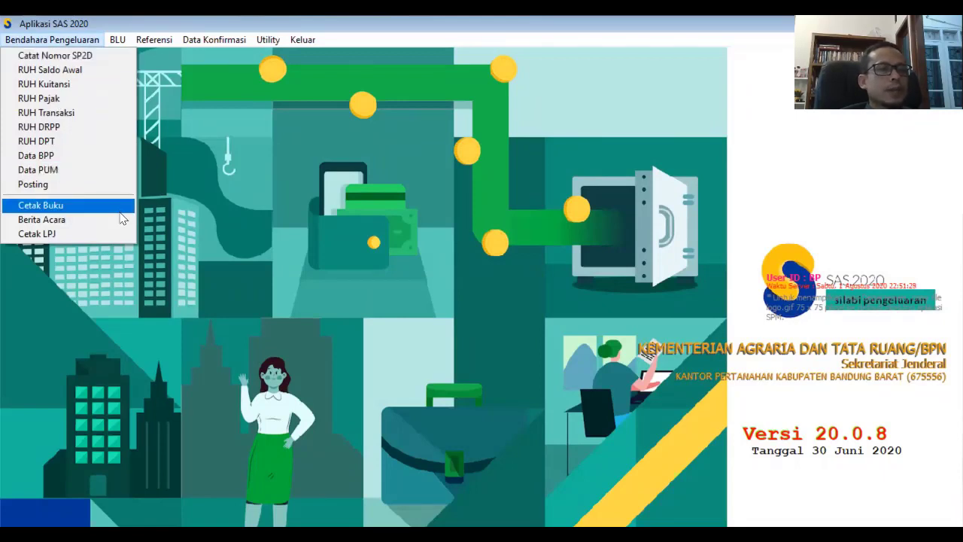
{"action": "left_click", "coordinate": [65, 227]}
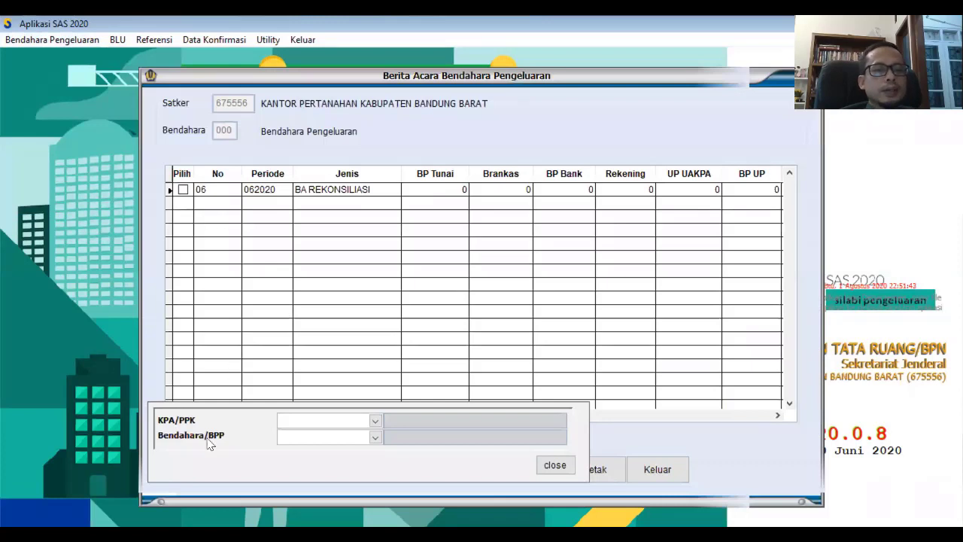
{"action": "left_click", "coordinate": [555, 465]}
{"action": "left_click", "coordinate": [209, 472]}
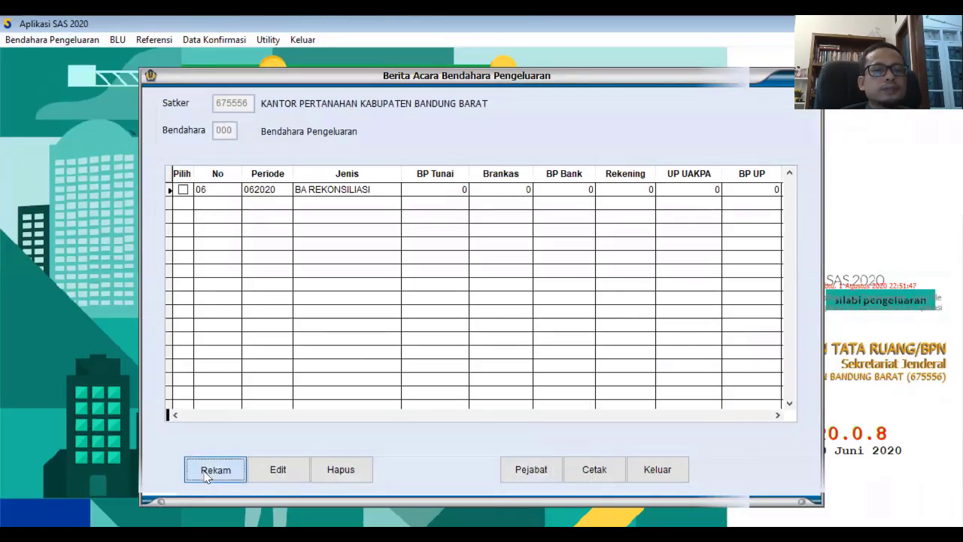
{"action": "left_click", "coordinate": [310, 100]}
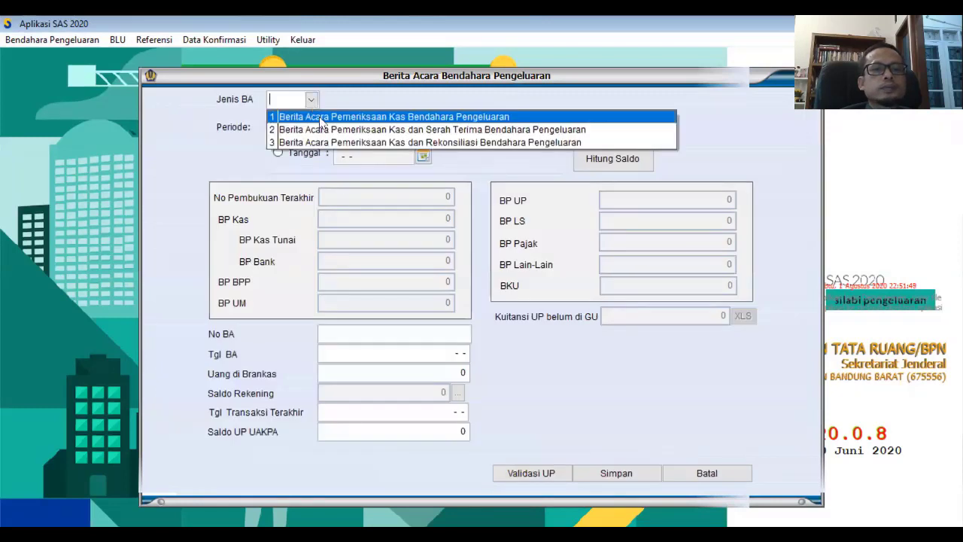
{"action": "left_click", "coordinate": [366, 143]}
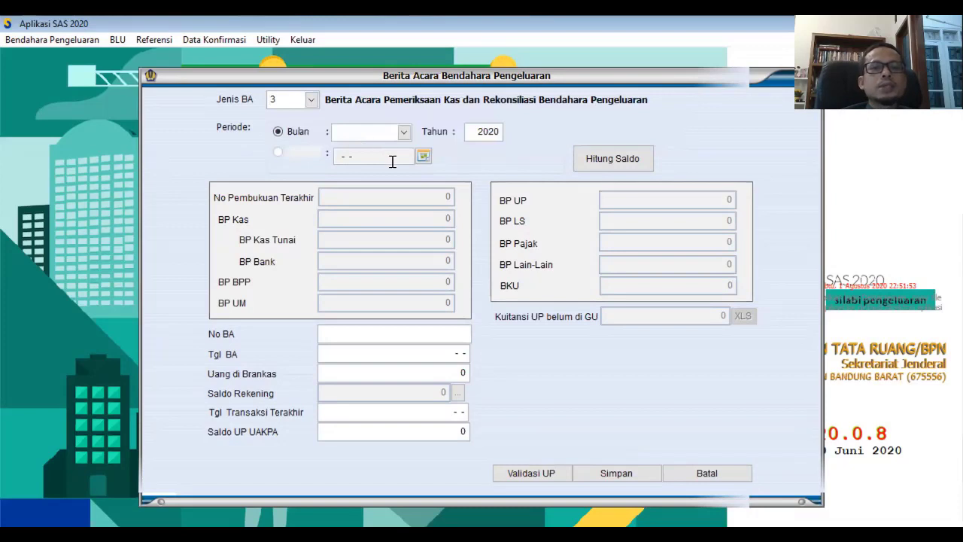
Set the Berita Acara period to the month Agustus 2020 and calculate its balances.
{"action": "left_click", "coordinate": [404, 132]}
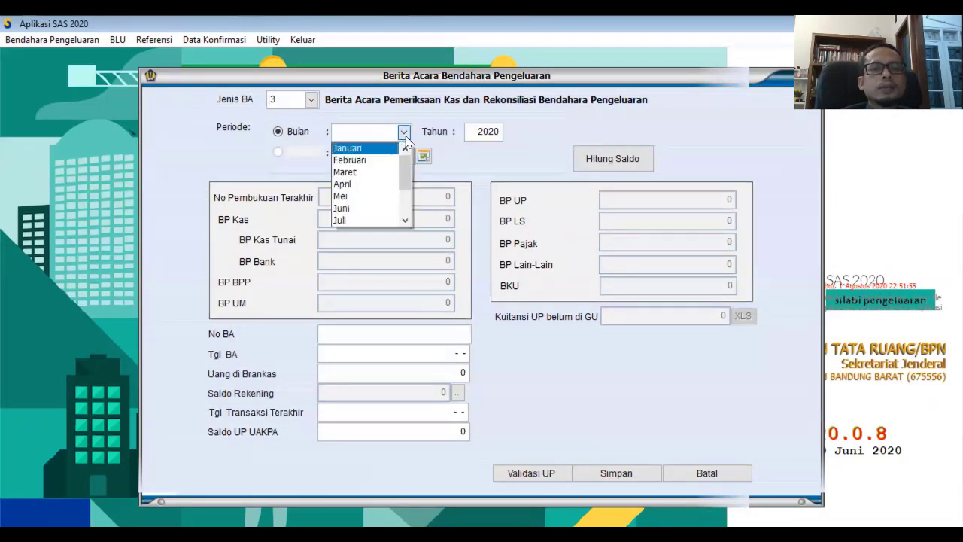
{"action": "left_click", "coordinate": [406, 219]}
{"action": "left_click", "coordinate": [361, 220]}
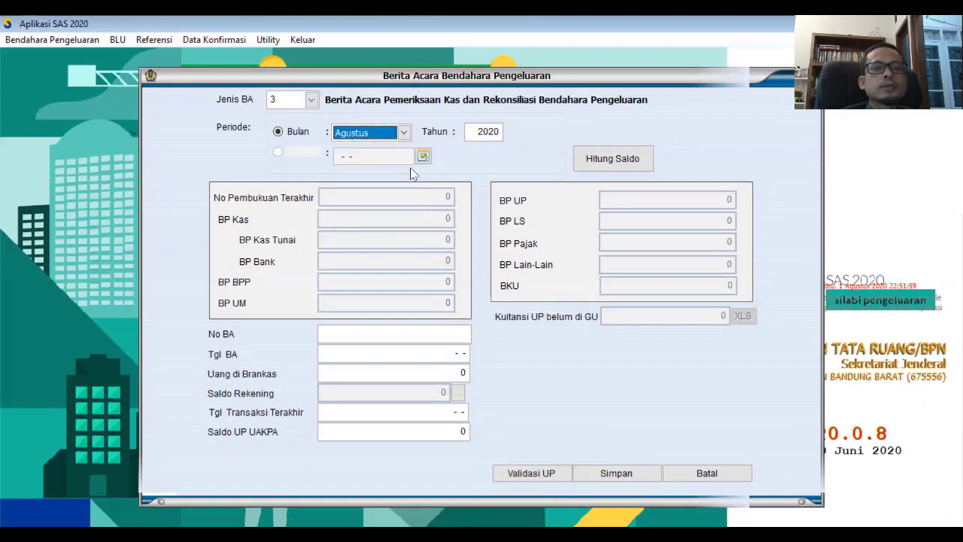
{"action": "left_click", "coordinate": [591, 163]}
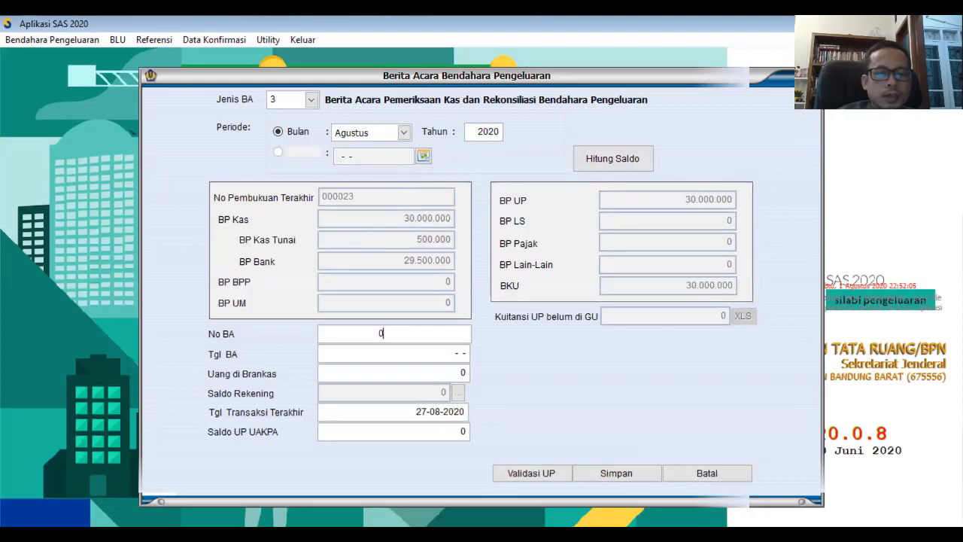
Set the Berita Acara number to 08, its date to 31-08-2020 and the cash in the safe (Uang di Brankas) to 500.000.
{"action": "type", "text": "08"}
{"action": "left_click", "coordinate": [391, 358]}
{"action": "type", "text": "31082020"}
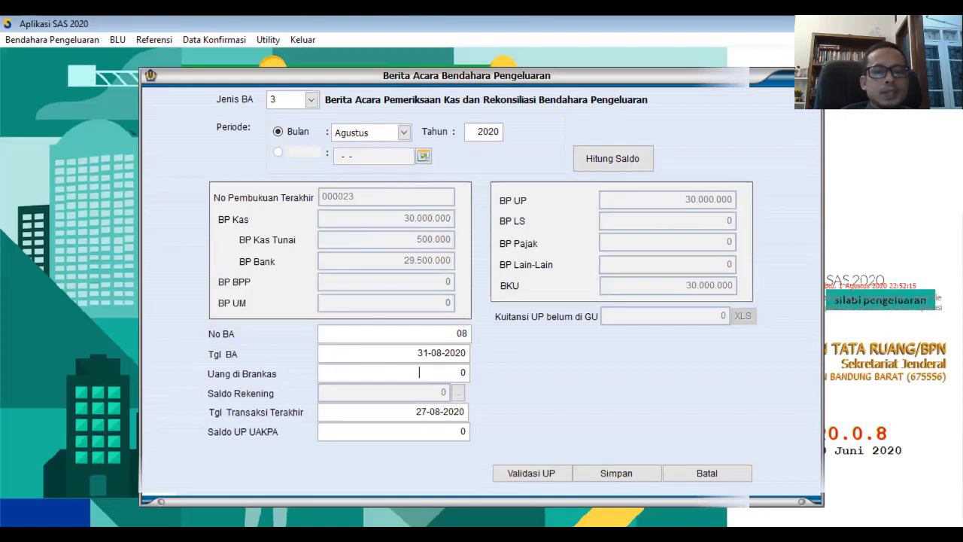
{"action": "type", "text": "5000000 0"}
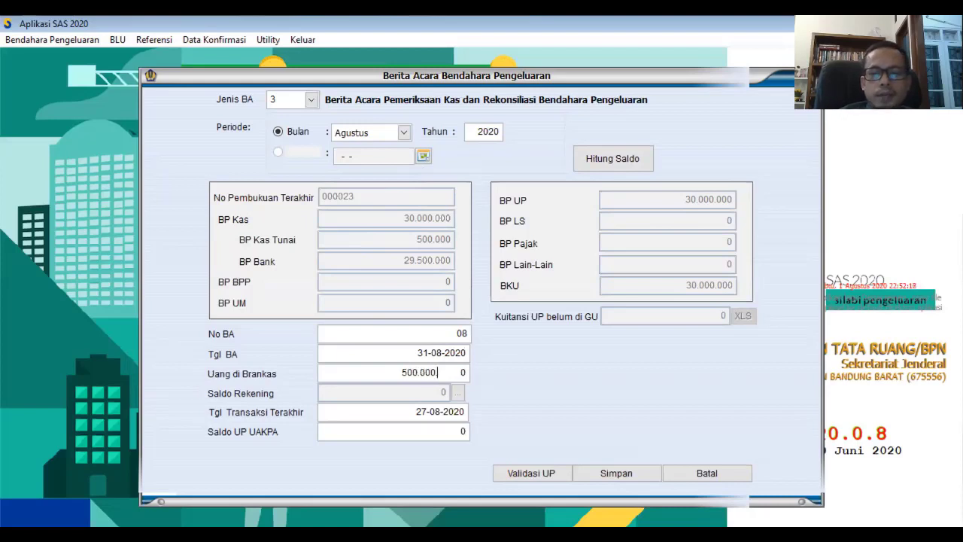
{"action": "key", "text": "Tab"}
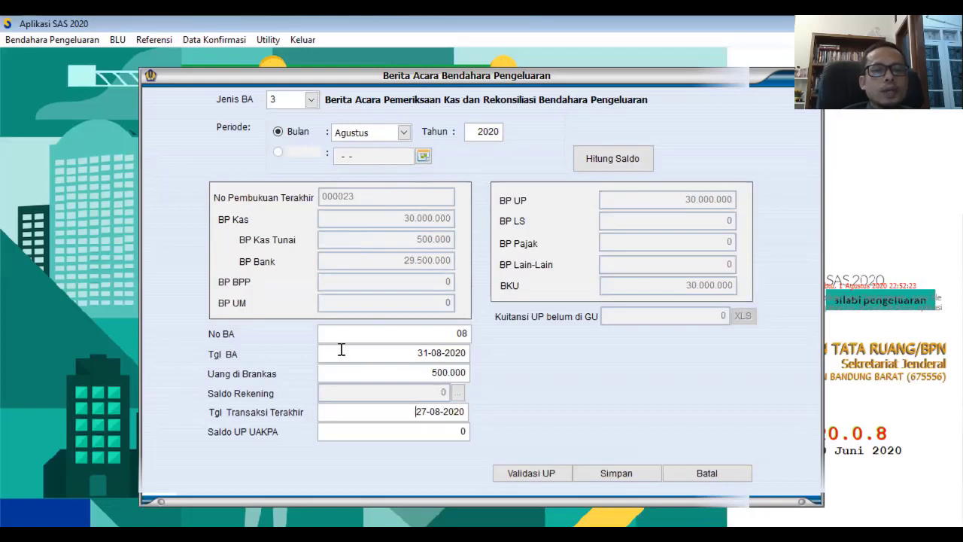
Record the bank account balance (Saldo Rekening) of the Berita Acara as 29.500.000, dated 31-08-2020.
{"action": "left_click", "coordinate": [458, 393]}
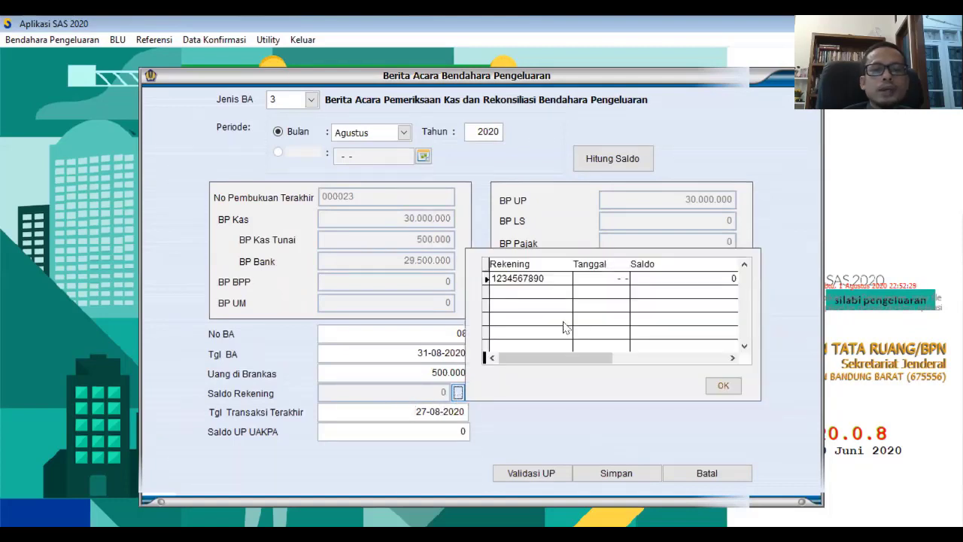
{"action": "left_click", "coordinate": [593, 277]}
{"action": "type", "text": "31-08-2"}
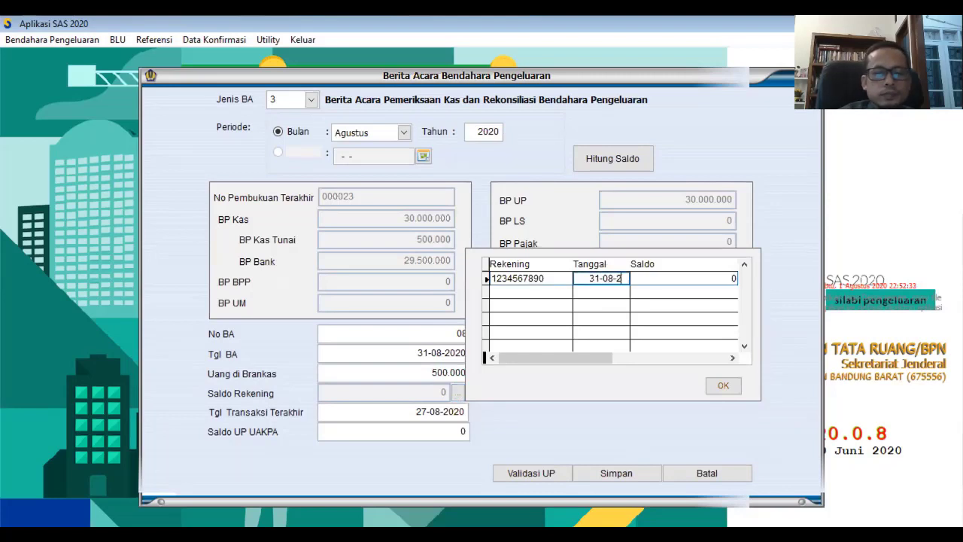
{"action": "type", "text": "0"}
{"action": "type", "text": "202"}
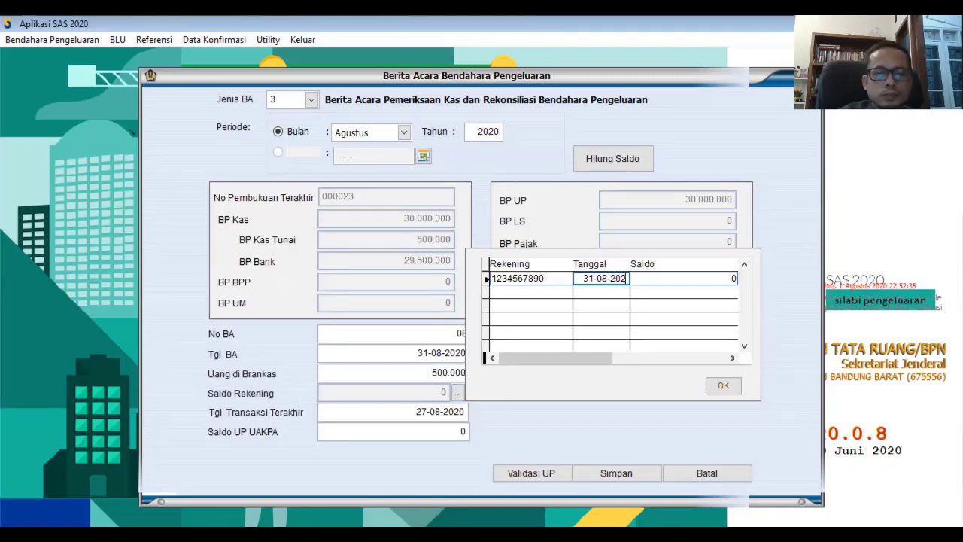
{"action": "key", "text": "Tab"}
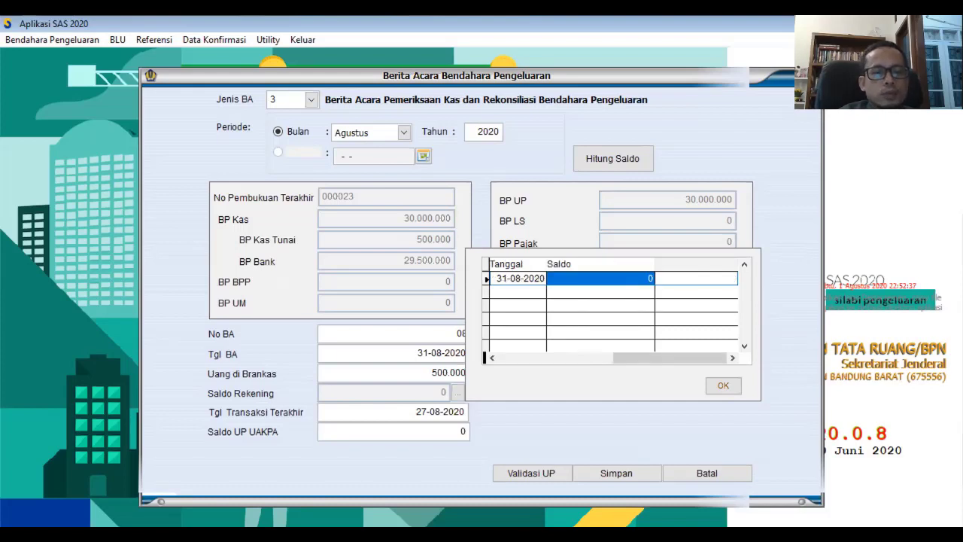
{"action": "type", "text": "295.000.00"}
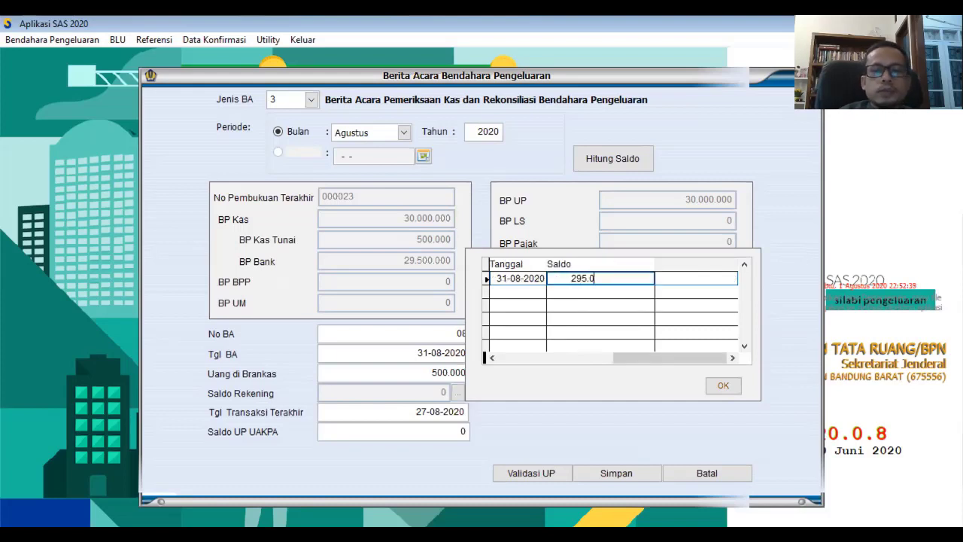
{"action": "key", "text": "Tab"}
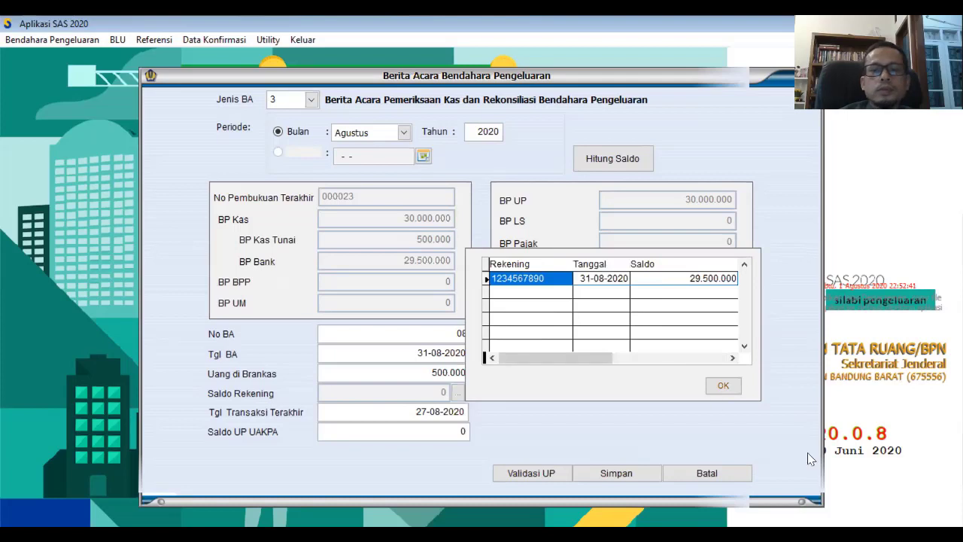
{"action": "left_click", "coordinate": [722, 385]}
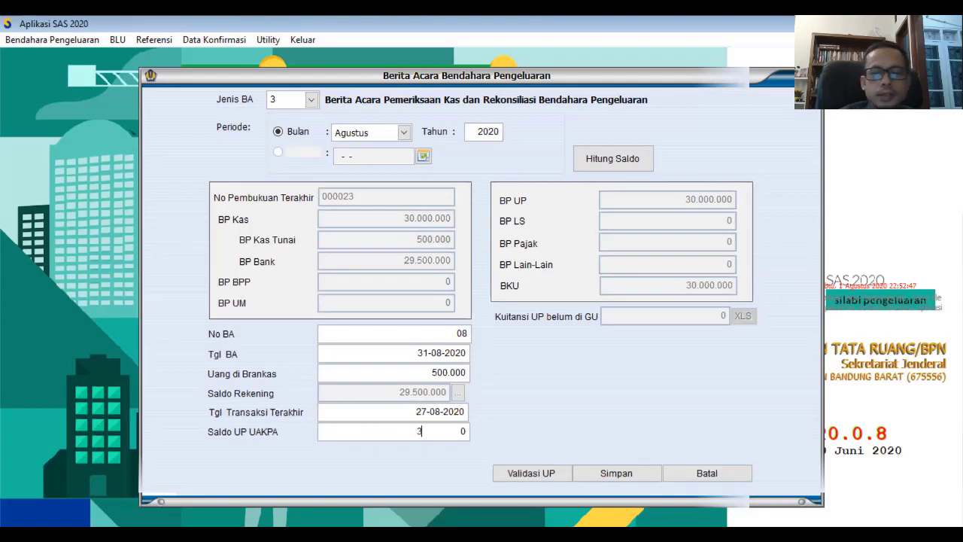
Set the Saldo UP UAKPA to 30.000.000 and save the Berita Acara.
{"action": "type", "text": "300.000.00"}
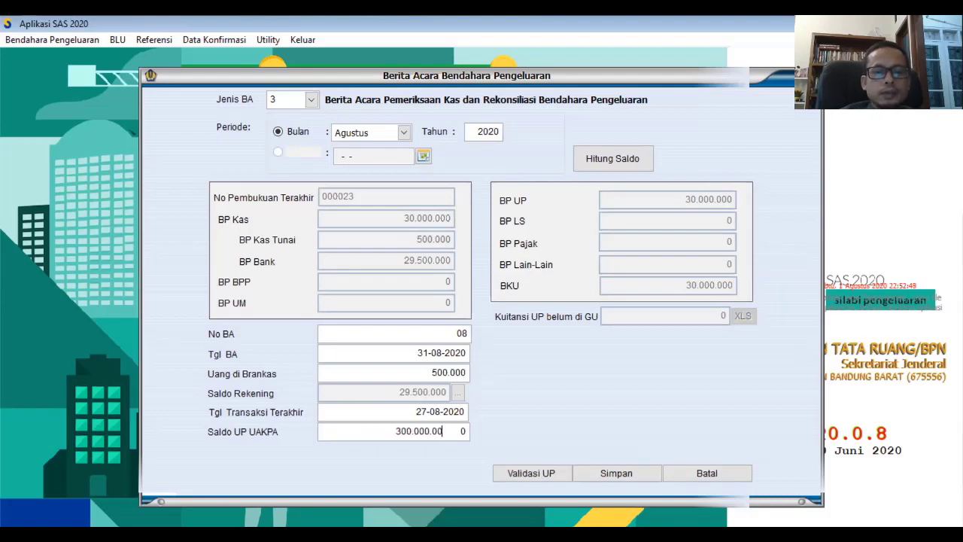
{"action": "key", "text": "Tab"}
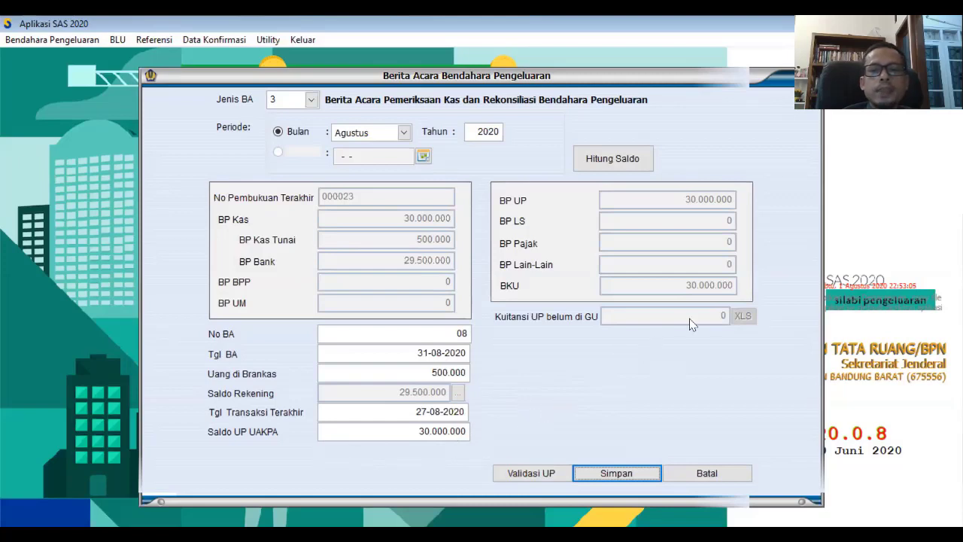
{"action": "left_click", "coordinate": [610, 474]}
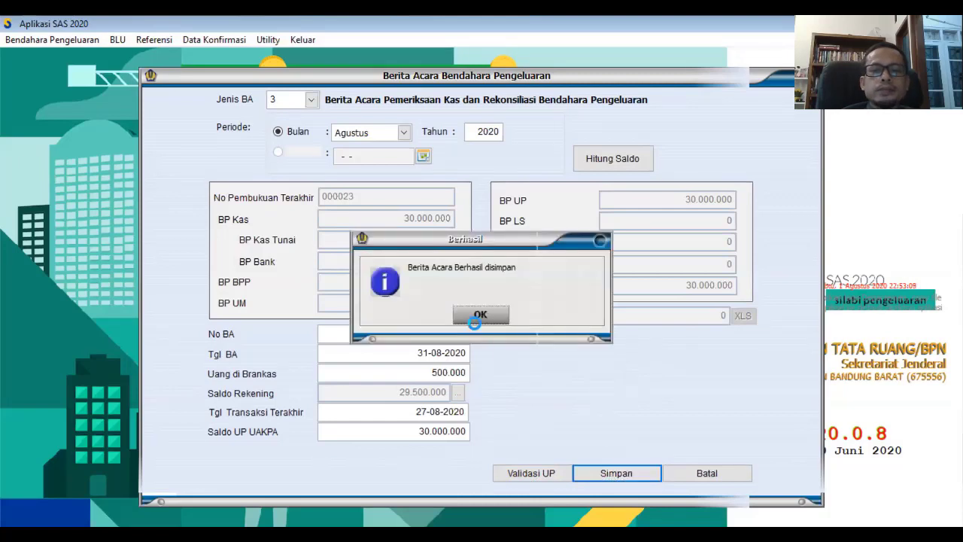
{"action": "key", "text": "Return"}
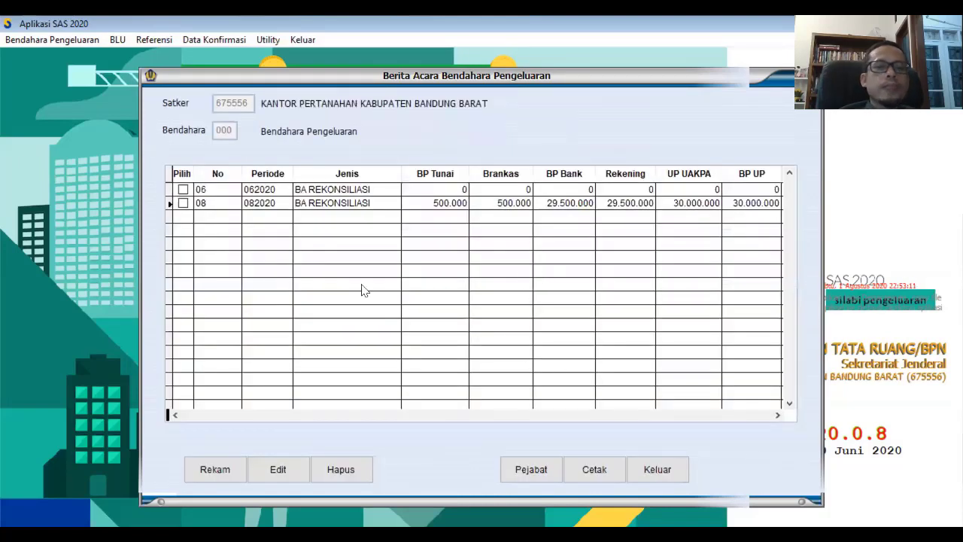
Preview the printout of Berita Acara 08 for period 082020, and leave the Berita Acara form.
{"action": "left_click", "coordinate": [182, 203]}
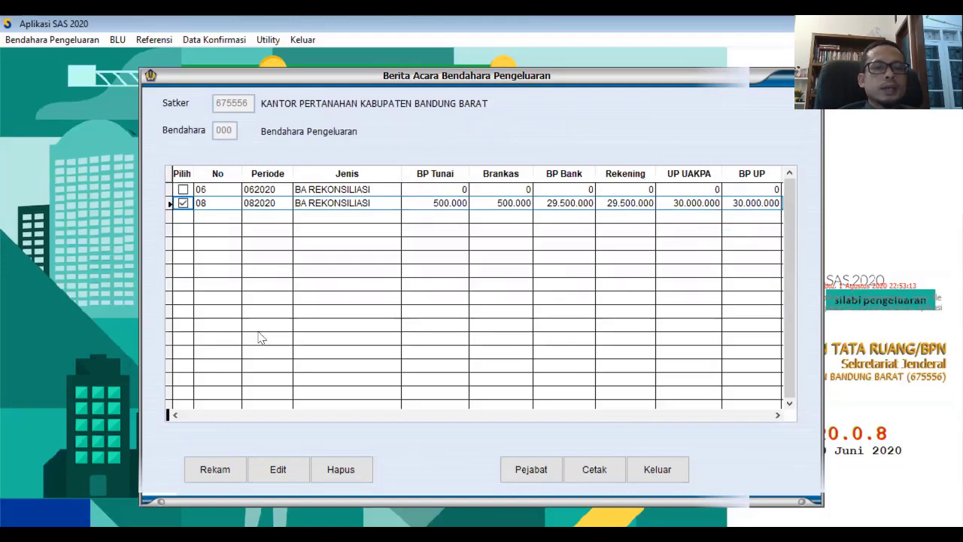
{"action": "left_click", "coordinate": [572, 474]}
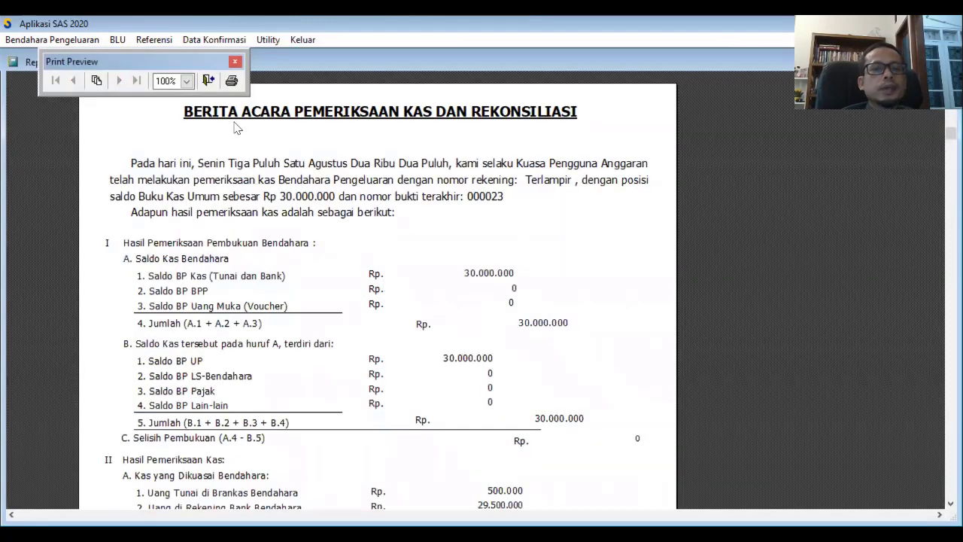
{"action": "left_click", "coordinate": [209, 79]}
{"action": "left_click", "coordinate": [670, 468]}
Preview the treasurer's LPJ (Laporan Pertanggungjawaban) for Agustus 2020, checking its book balances, cash position and reconciliation sections.
{"action": "left_click", "coordinate": [50, 39]}
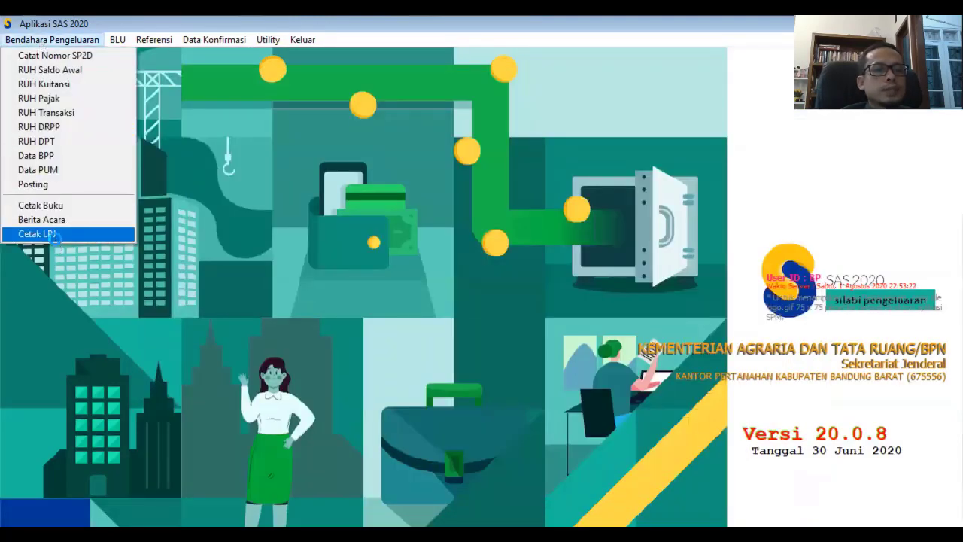
{"action": "left_click", "coordinate": [45, 234]}
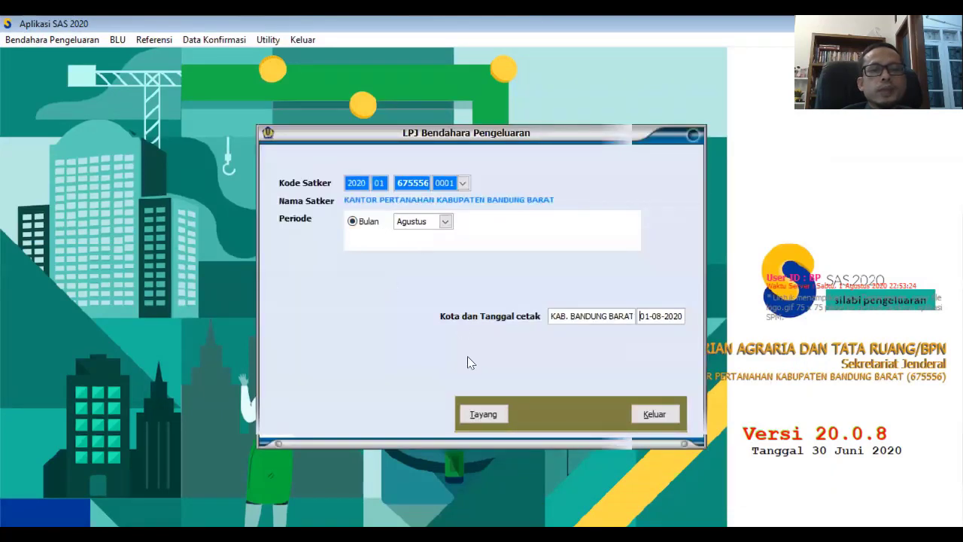
{"action": "left_click", "coordinate": [473, 412]}
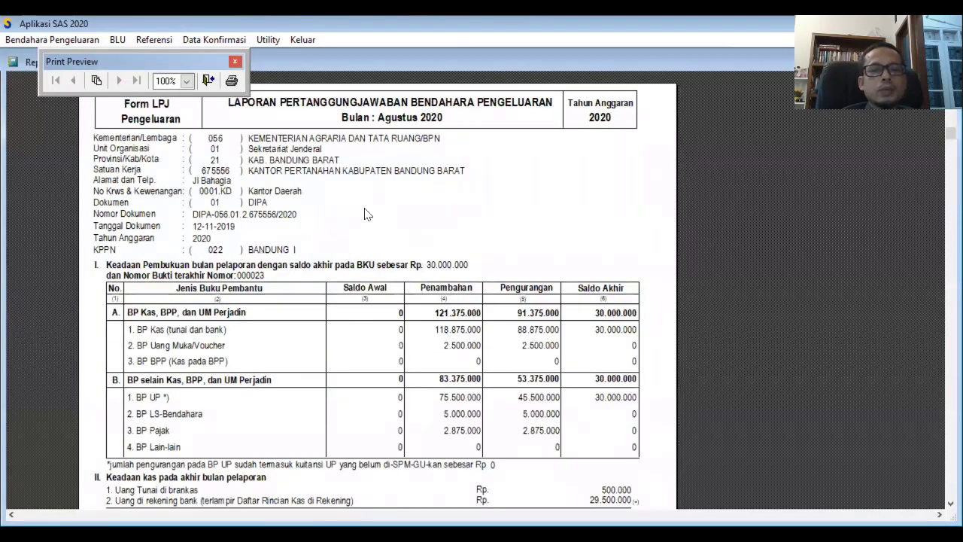
{"action": "scroll", "coordinate": [376, 301], "scroll_direction": "down", "scroll_amount": 5}
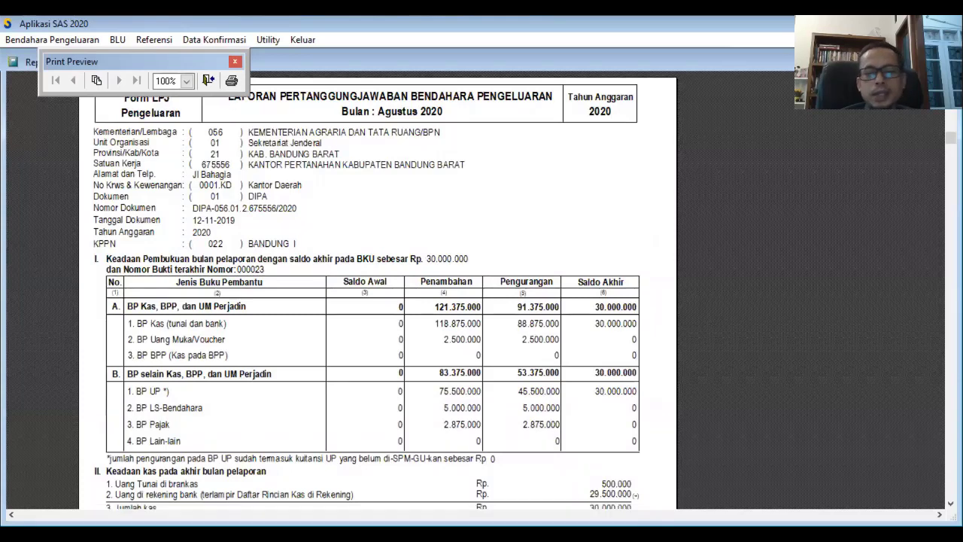
{"action": "scroll", "coordinate": [376, 301], "scroll_direction": "up", "scroll_amount": 2}
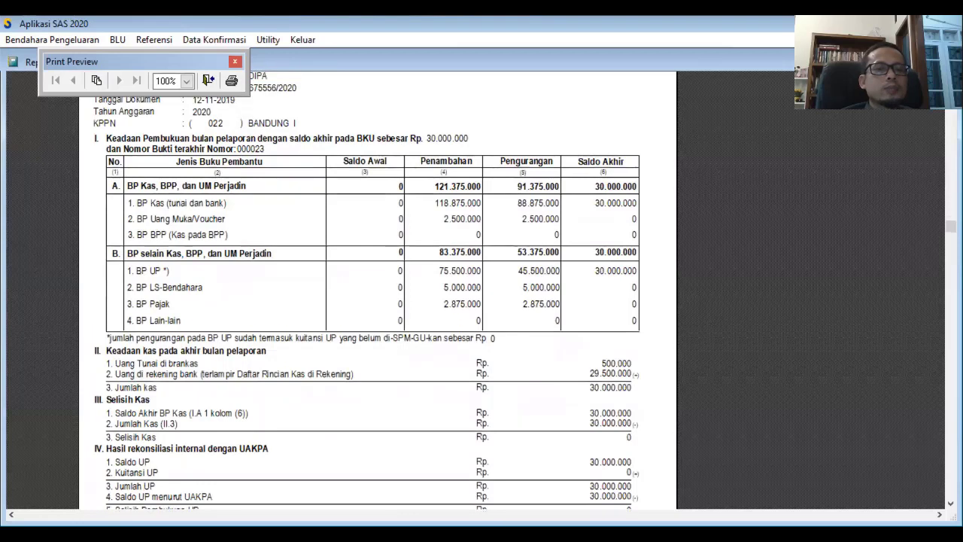
{"action": "scroll", "coordinate": [376, 301], "scroll_direction": "up", "scroll_amount": 1}
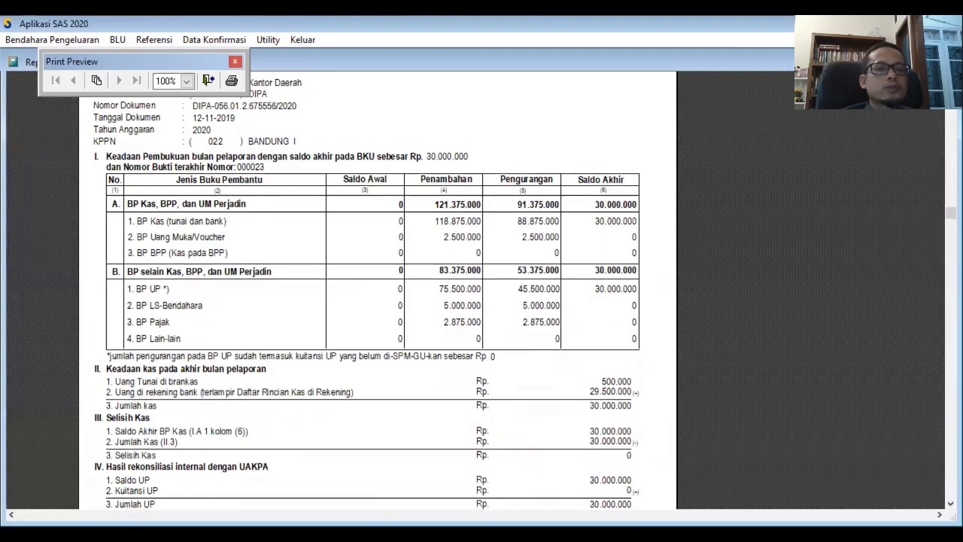
{"action": "left_click", "coordinate": [209, 81]}
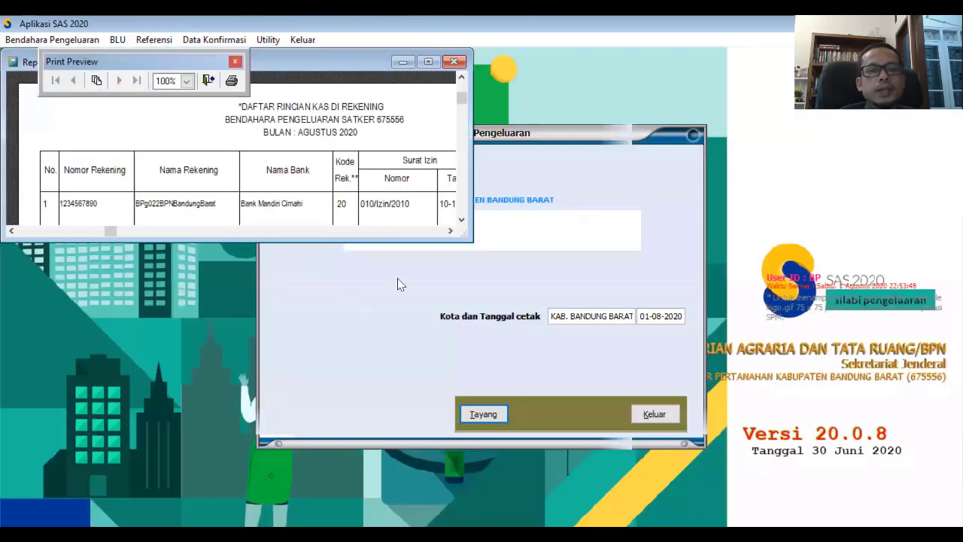
Review the LPJ attachments Daftar Rincian Kas di Rekening and Laporan Saldo Rekening at full window size, and leave the LPJ form.
{"action": "left_click", "coordinate": [428, 62]}
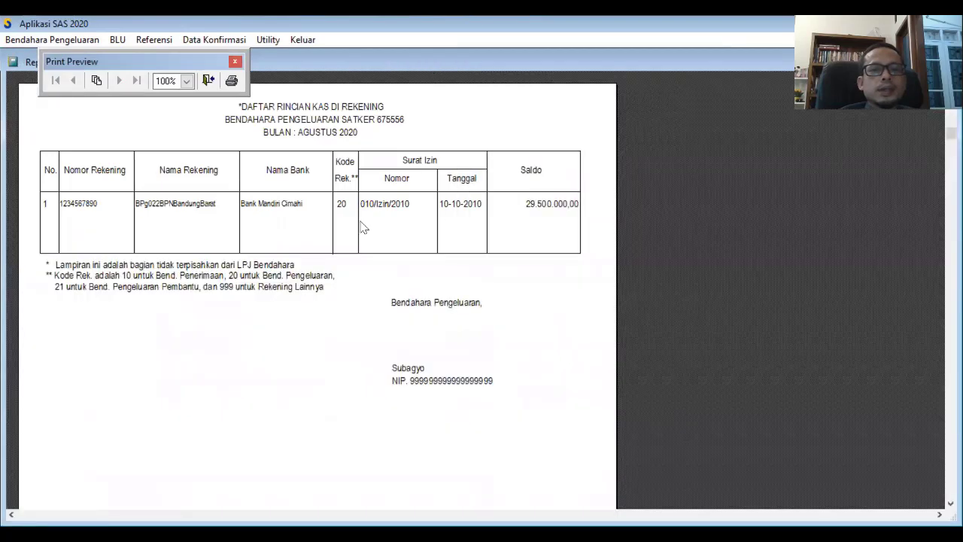
{"action": "left_click", "coordinate": [209, 81]}
{"action": "key", "text": "Return"}
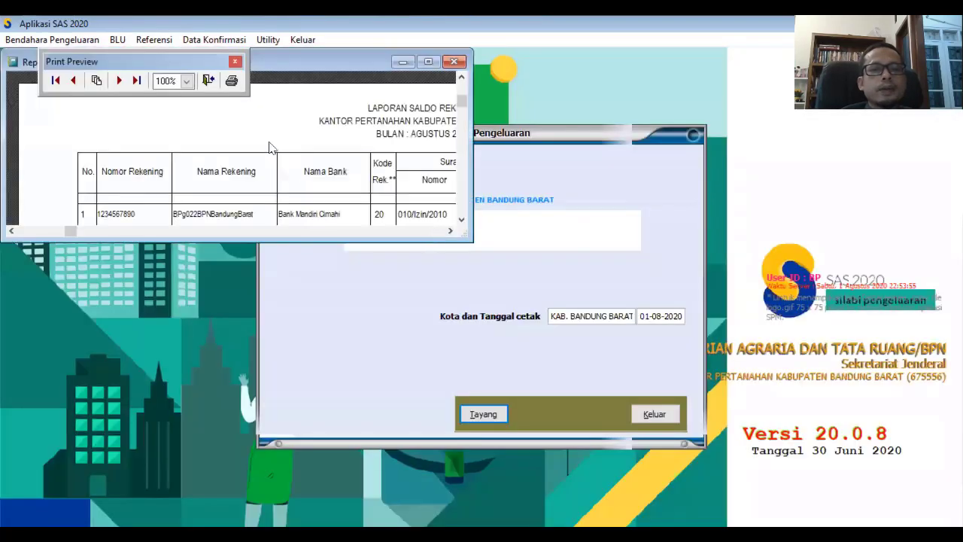
{"action": "left_click", "coordinate": [428, 62]}
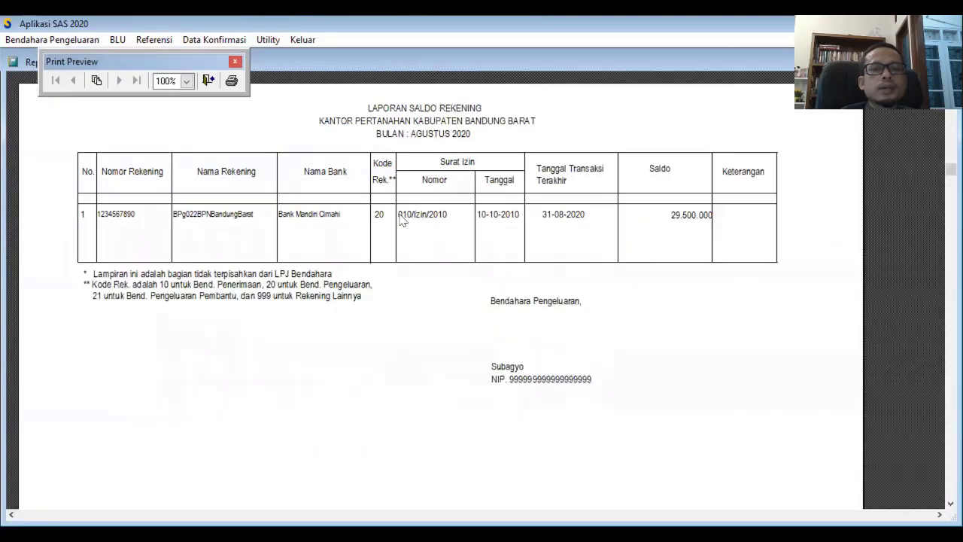
{"action": "left_click", "coordinate": [208, 80]}
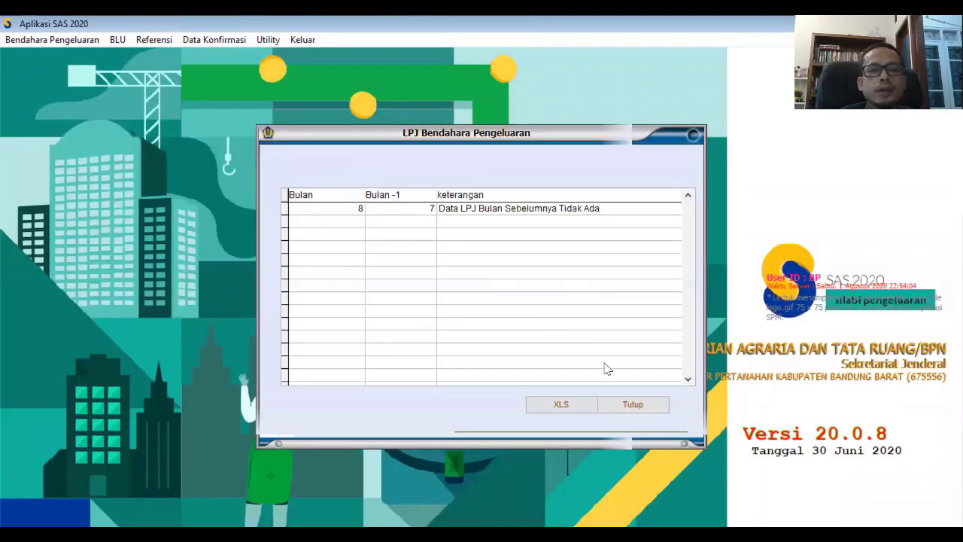
{"action": "left_click", "coordinate": [632, 403]}
{"action": "left_click", "coordinate": [640, 418]}
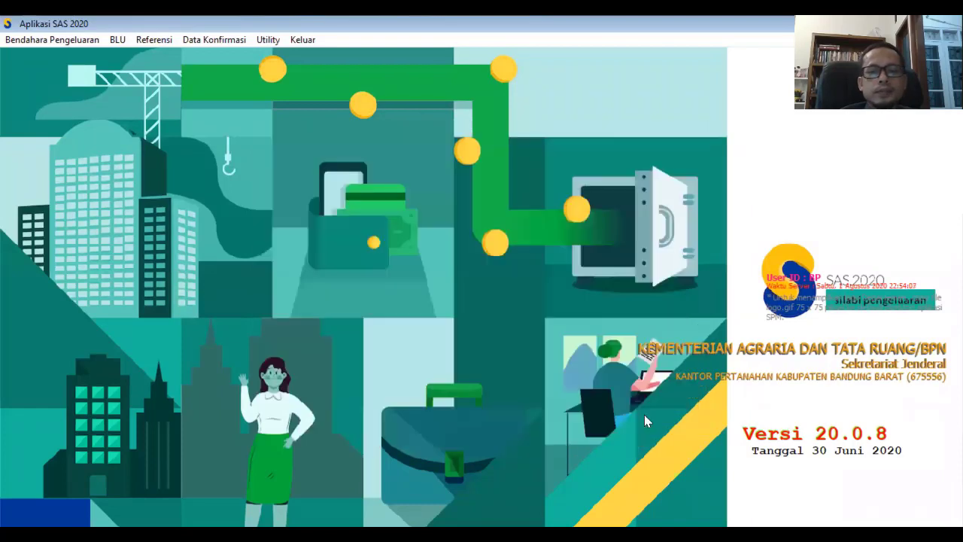